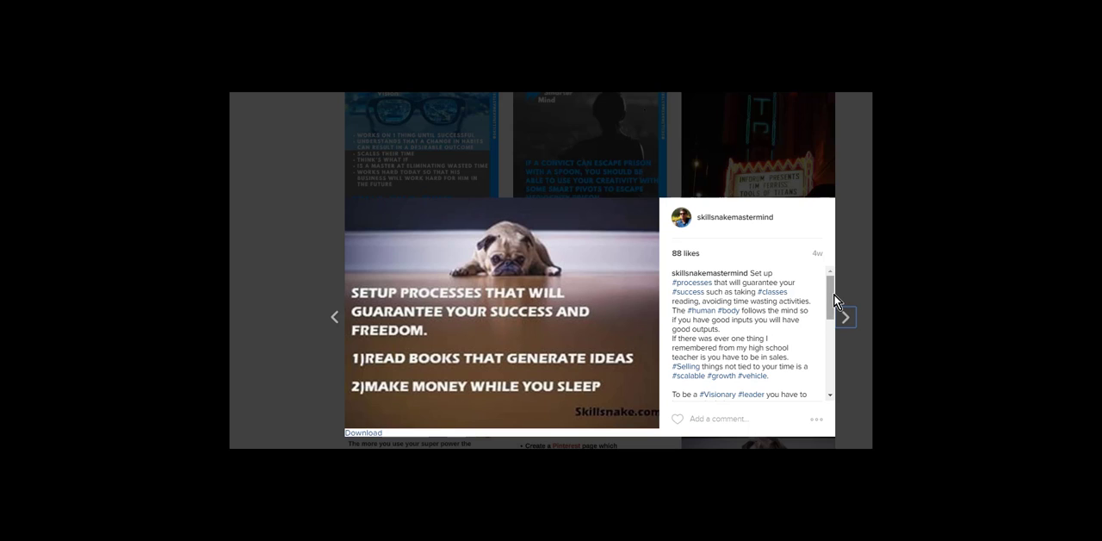
drag(834, 300, 841, 343)
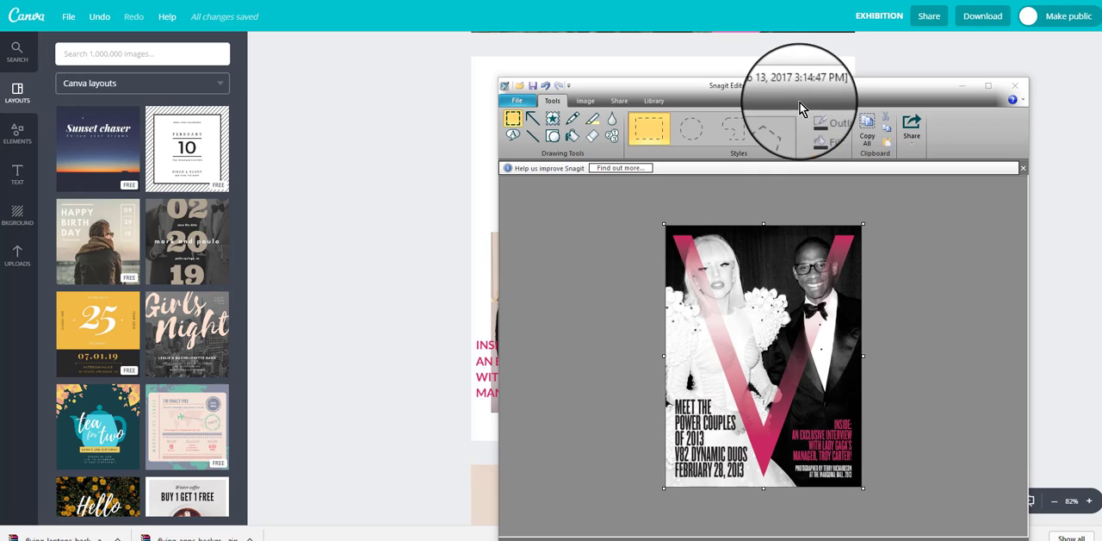
Step: Move the Snagit Editor window with the V magazine cover reference off the Canva design
drag(808, 91, 748, 74)
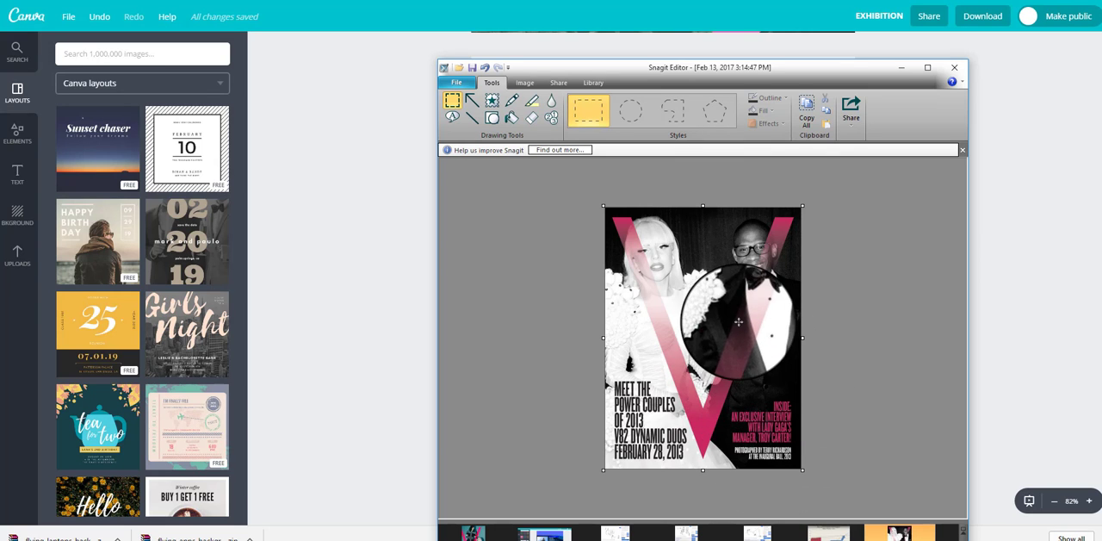
drag(855, 74, 26, 51)
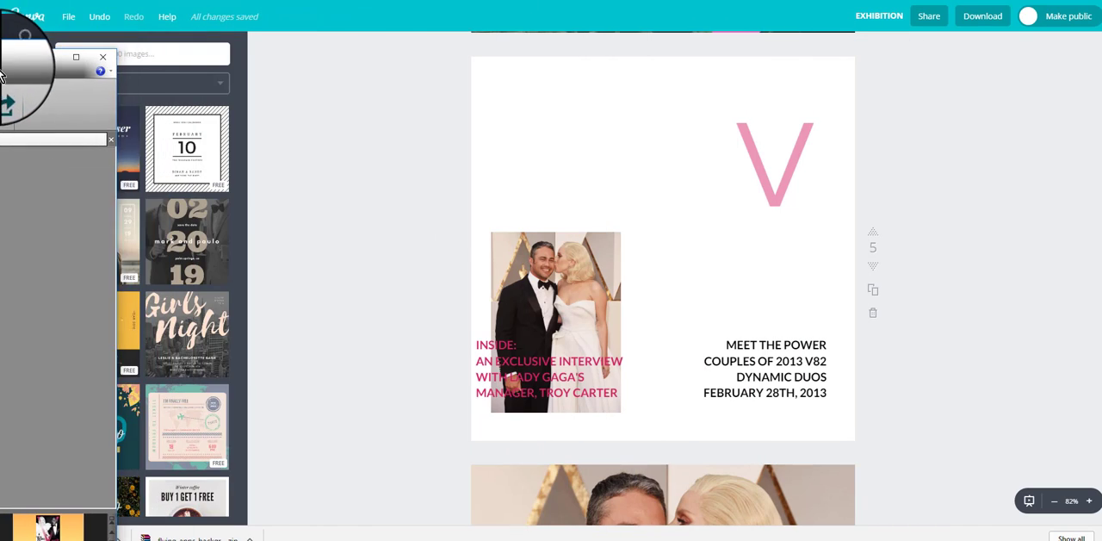
click(656, 85)
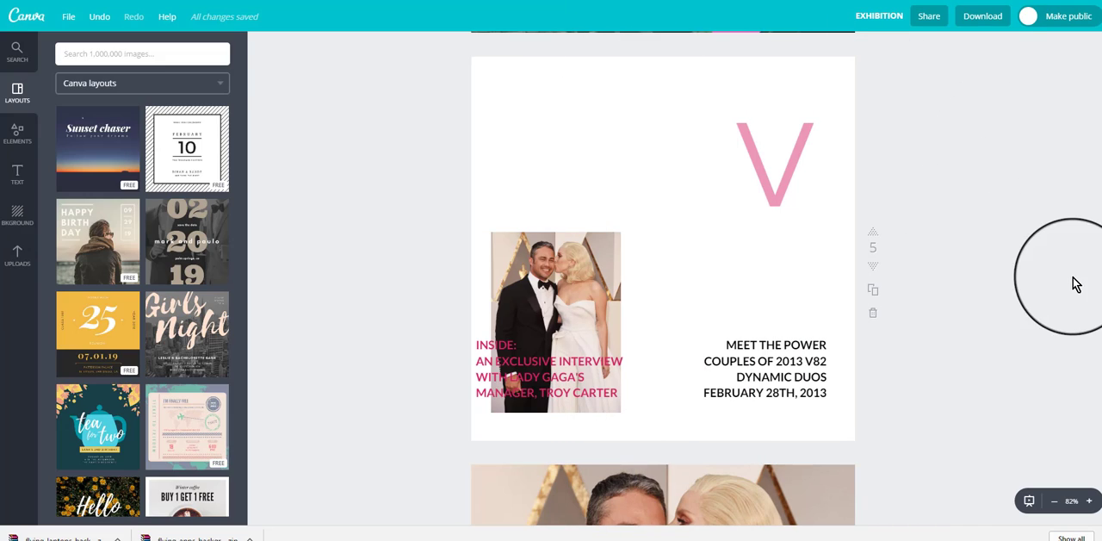
Step: Position the uploaded photo of the couple on page 5, above the pink interview text
click(559, 297)
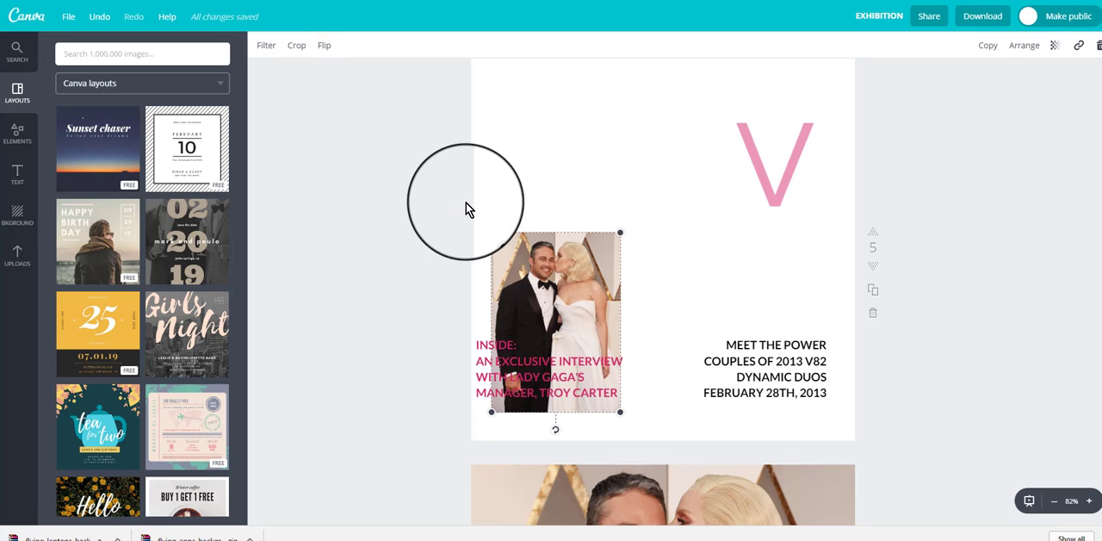
click(17, 257)
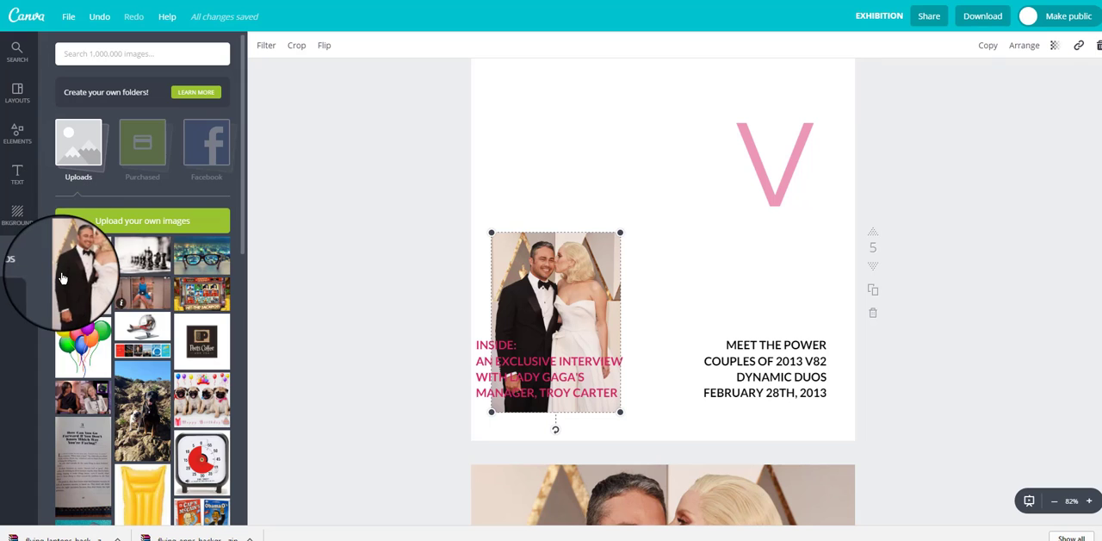
drag(62, 277, 548, 244)
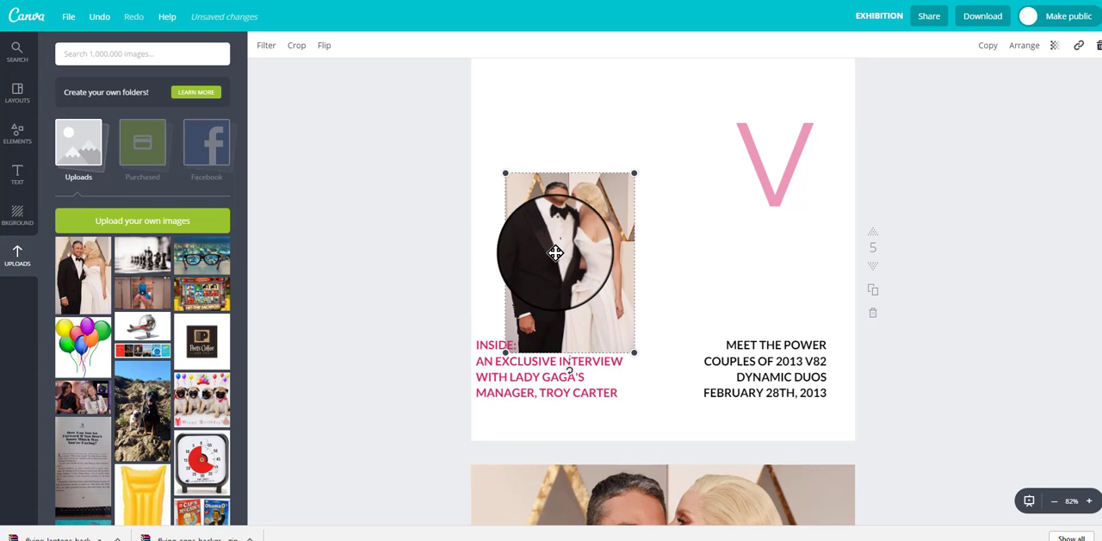
click(1054, 504)
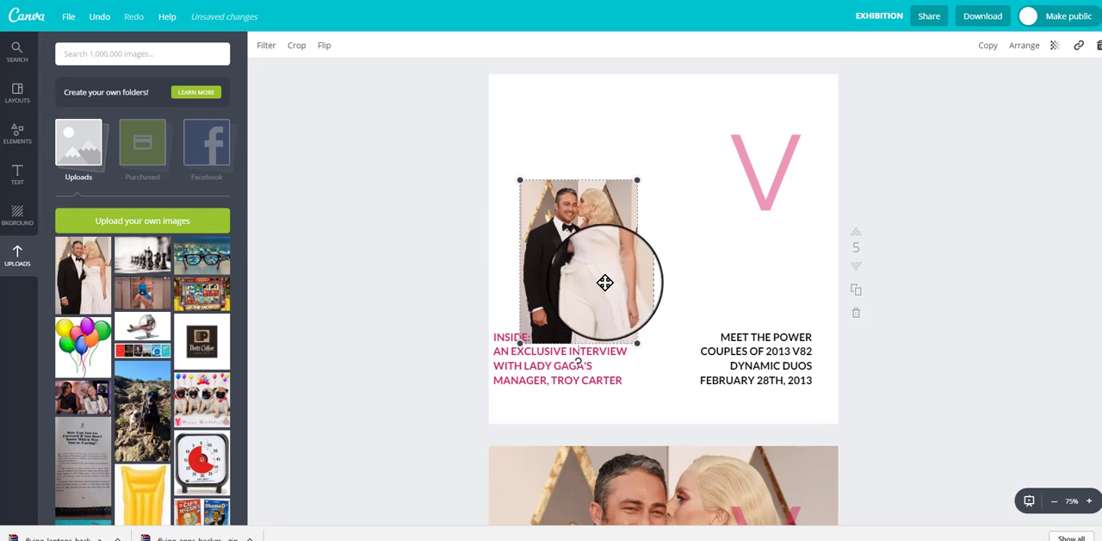
drag(600, 290, 600, 216)
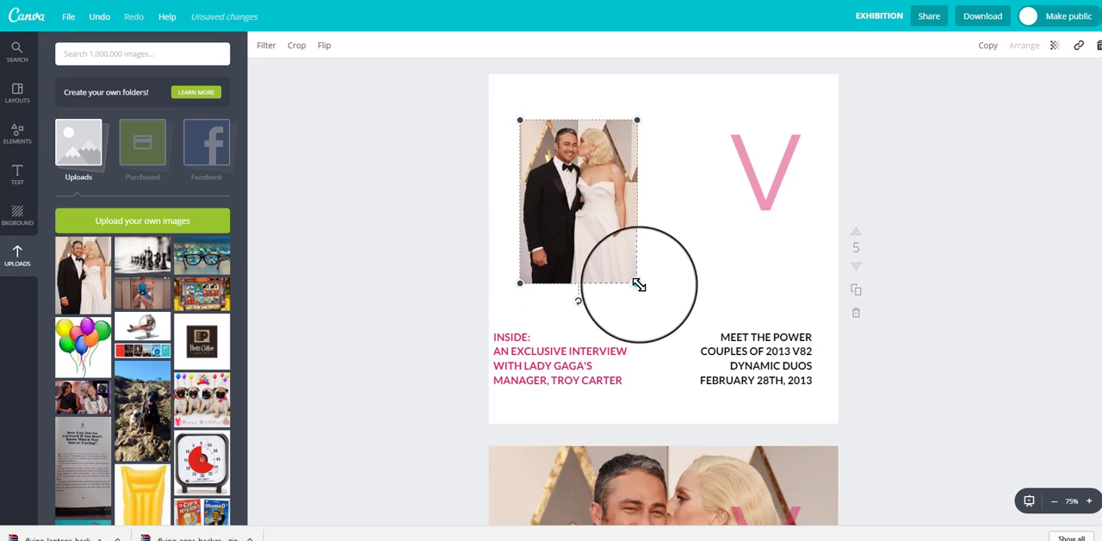
Step: Enlarge the couple photo to cover most of page 5 and move the pink V toward the page's right edge
drag(638, 284, 918, 496)
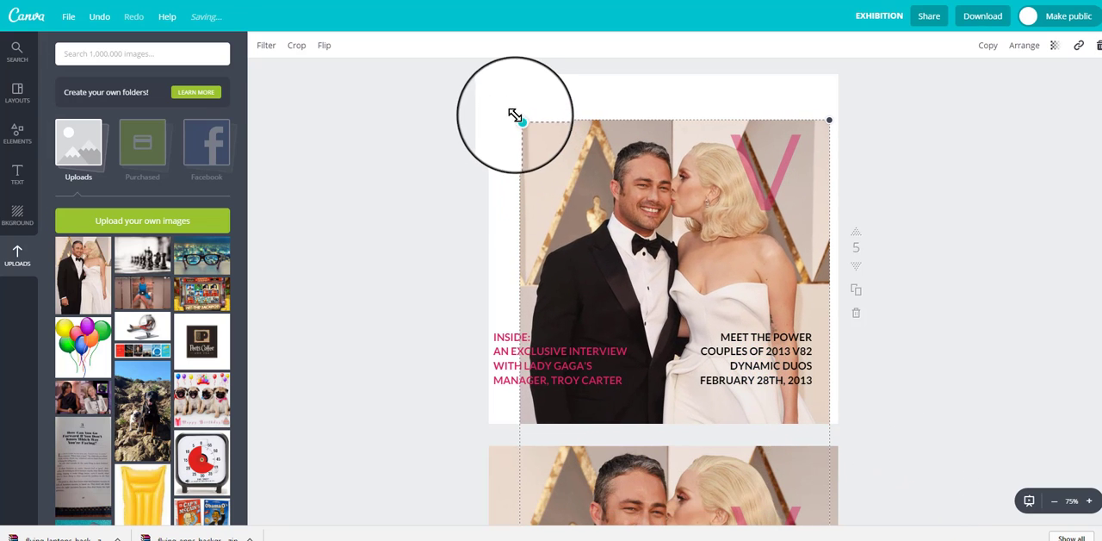
drag(515, 116, 495, 104)
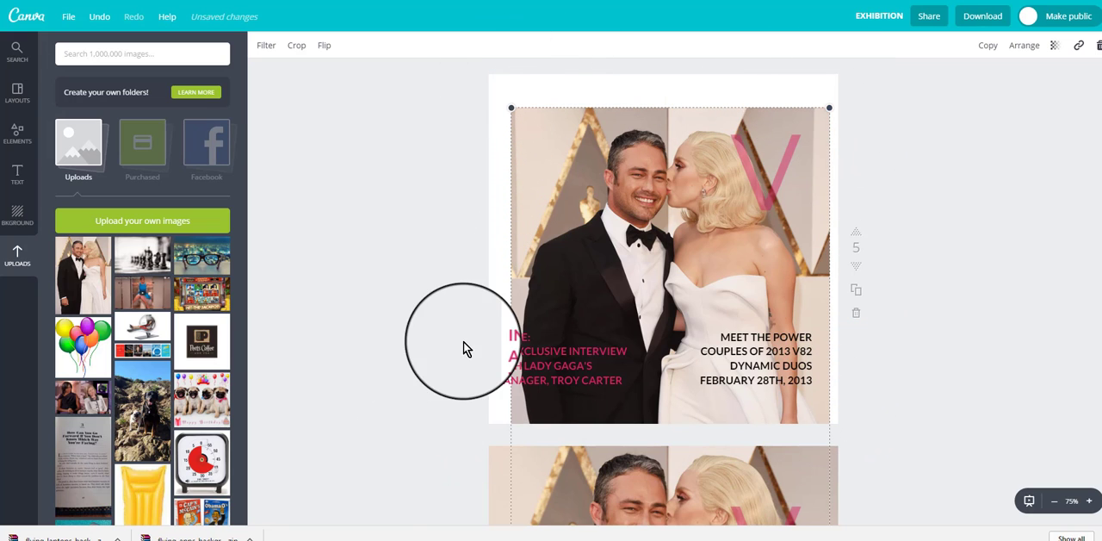
drag(668, 267, 738, 264)
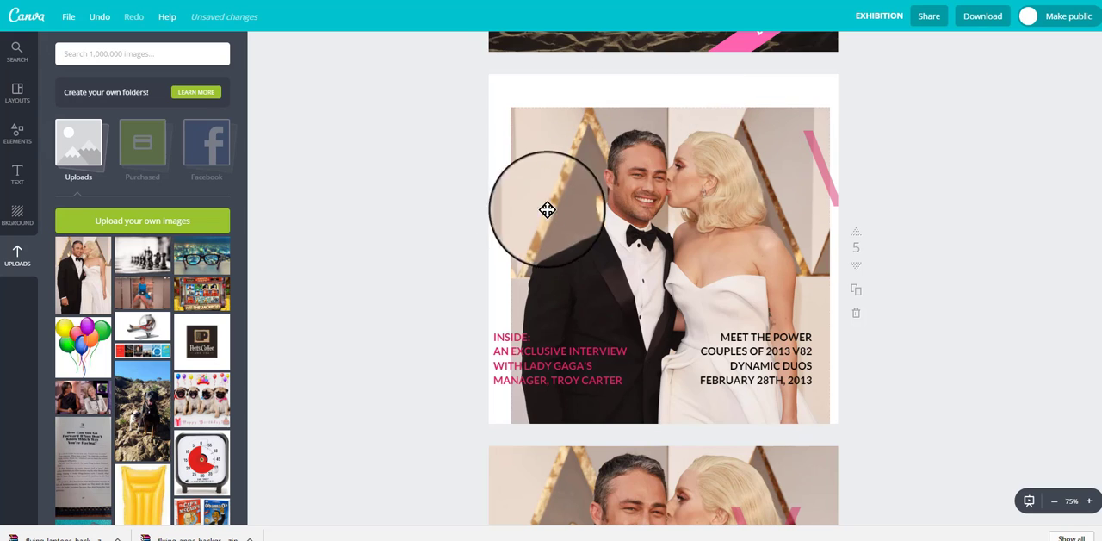
Step: Align the couple photo with page 5's upper-left corner and enlarge it to fill the full page width
drag(548, 210, 538, 186)
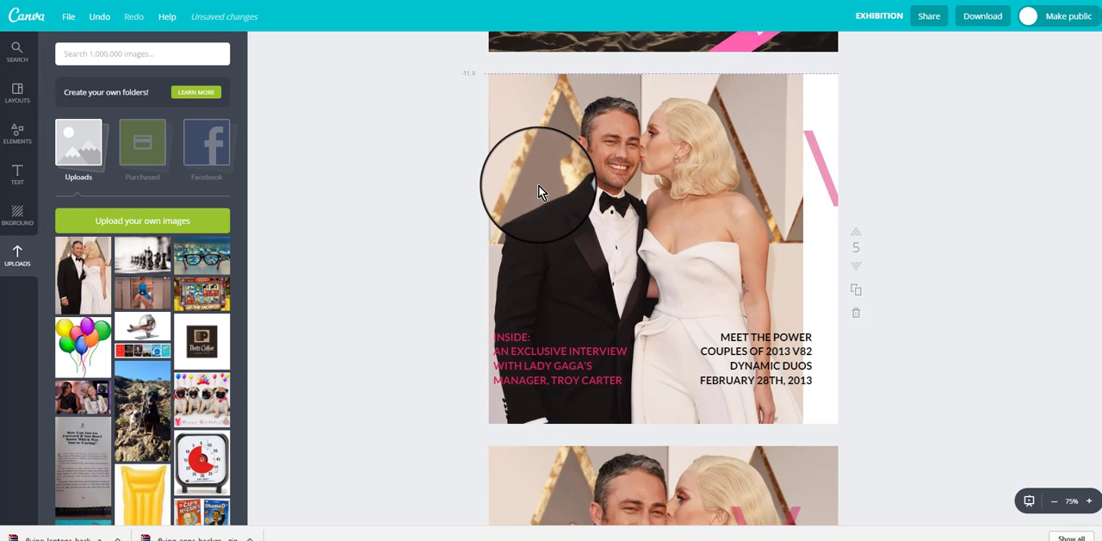
click(554, 227)
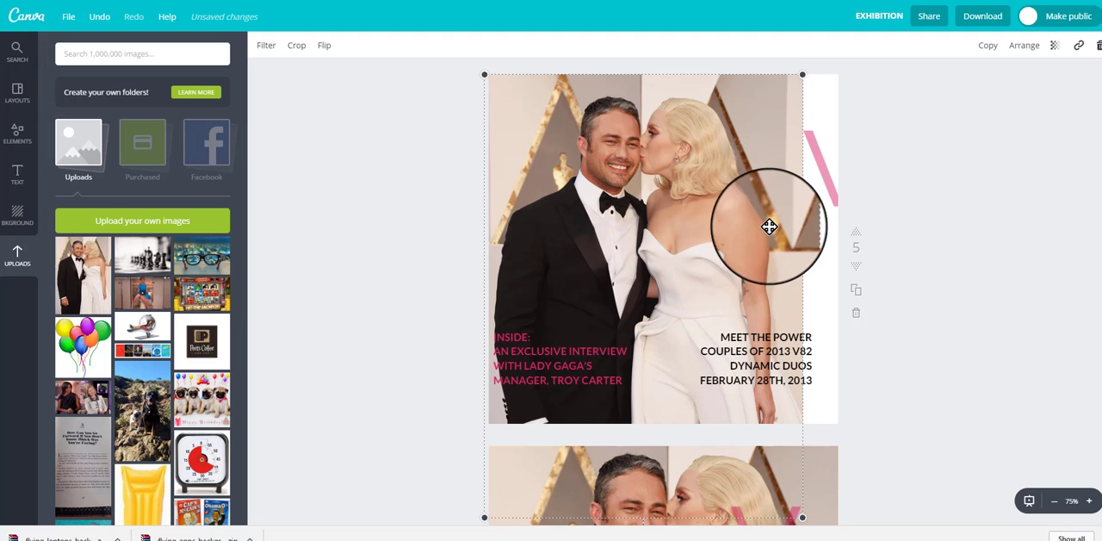
scroll(964, 473, down, 1)
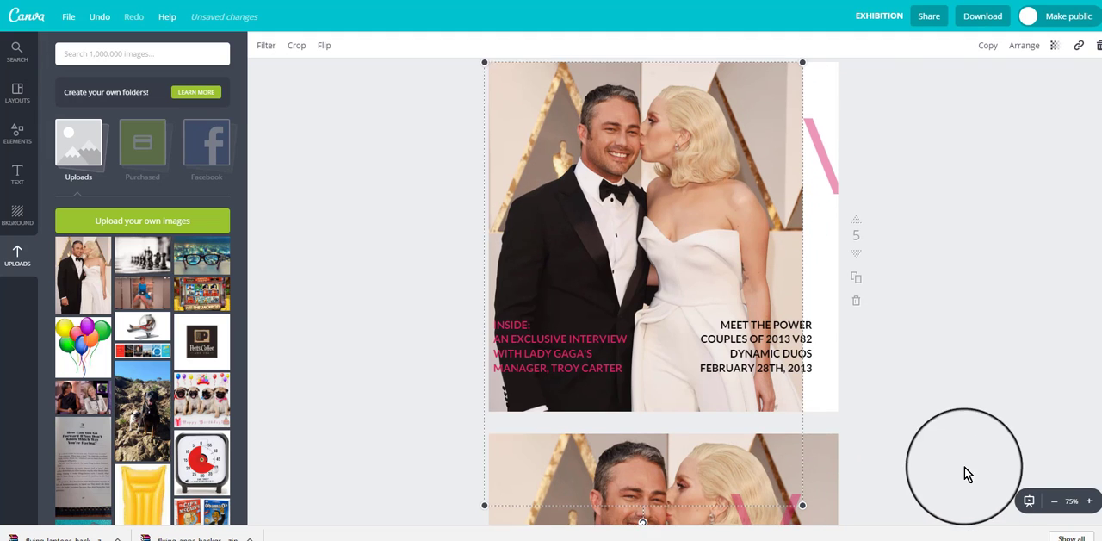
click(1055, 504)
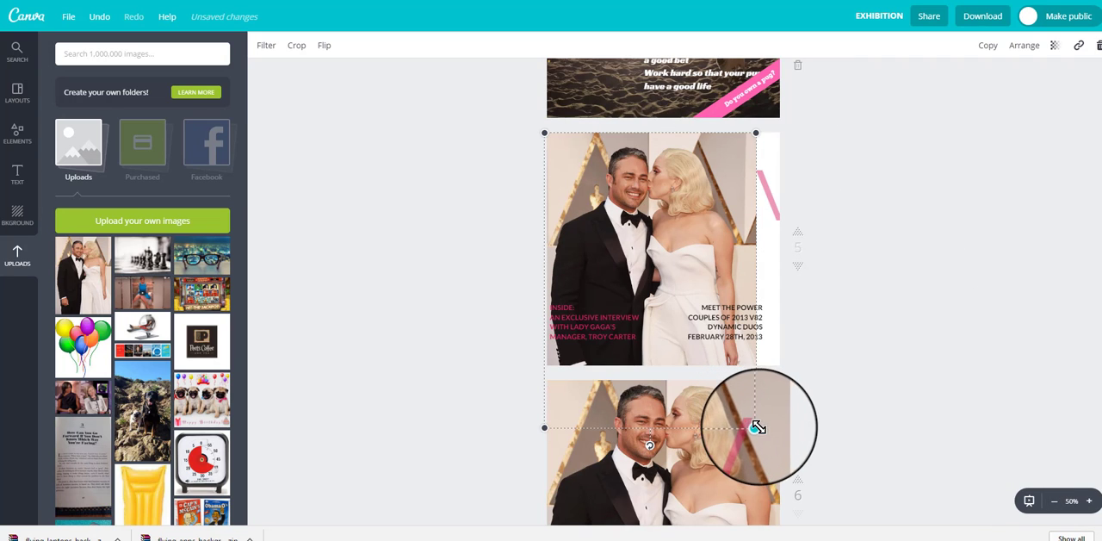
drag(757, 428, 795, 427)
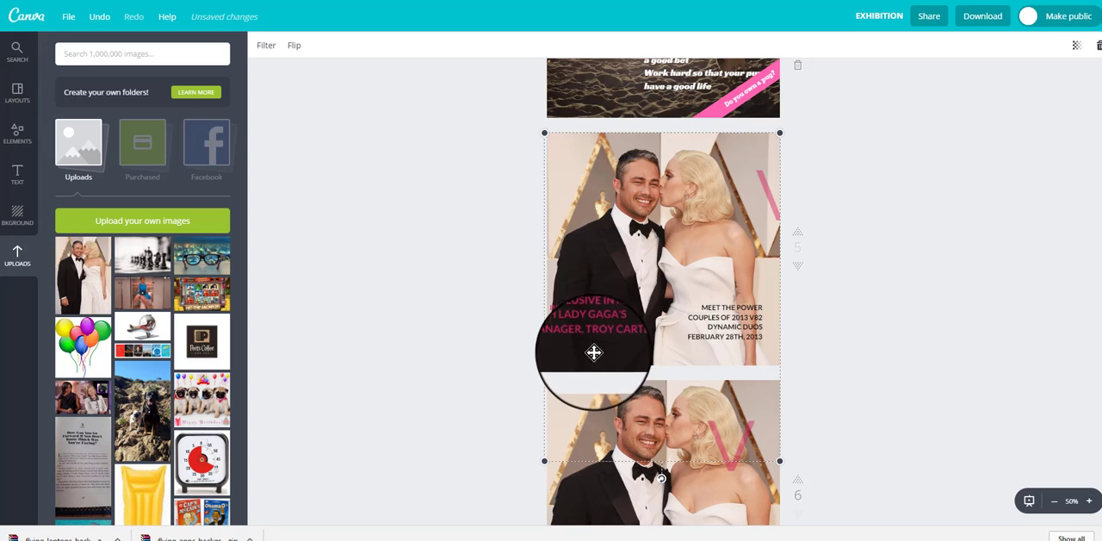
Step: Shift the pink interview text slightly down and to the right, and set its font to League Spartan
click(576, 328)
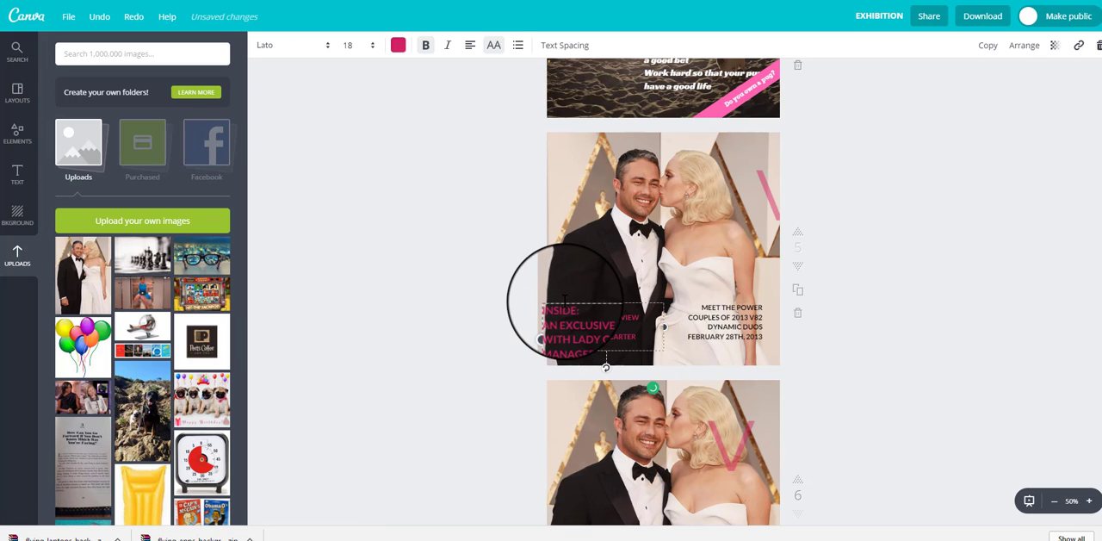
drag(563, 301, 570, 316)
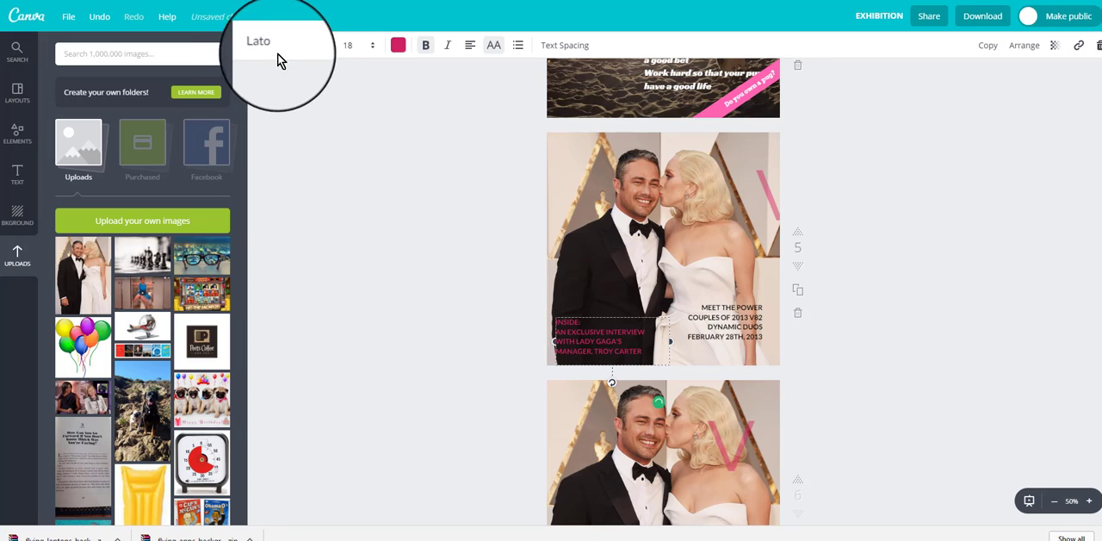
click(328, 48)
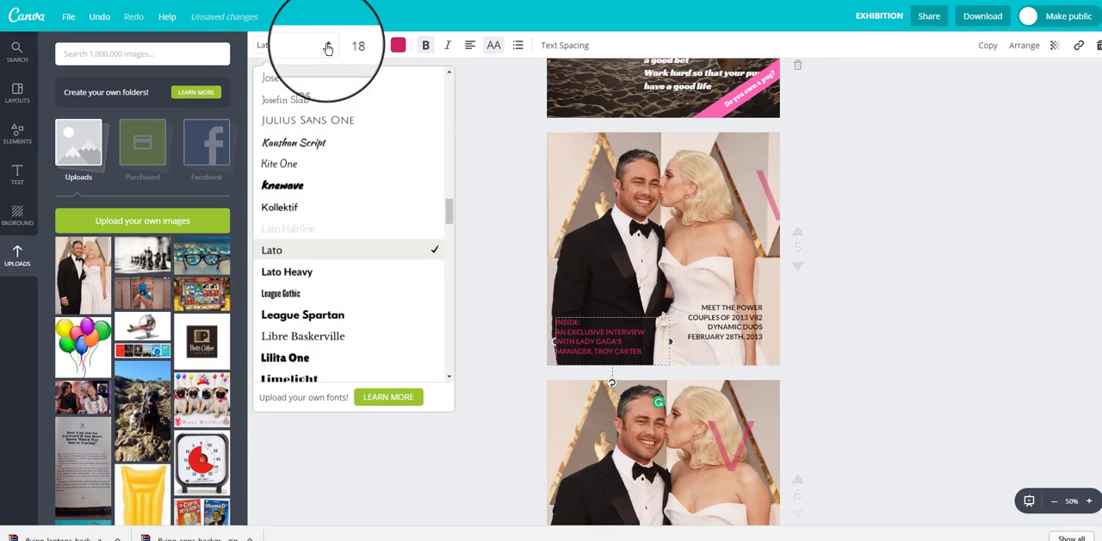
click(287, 316)
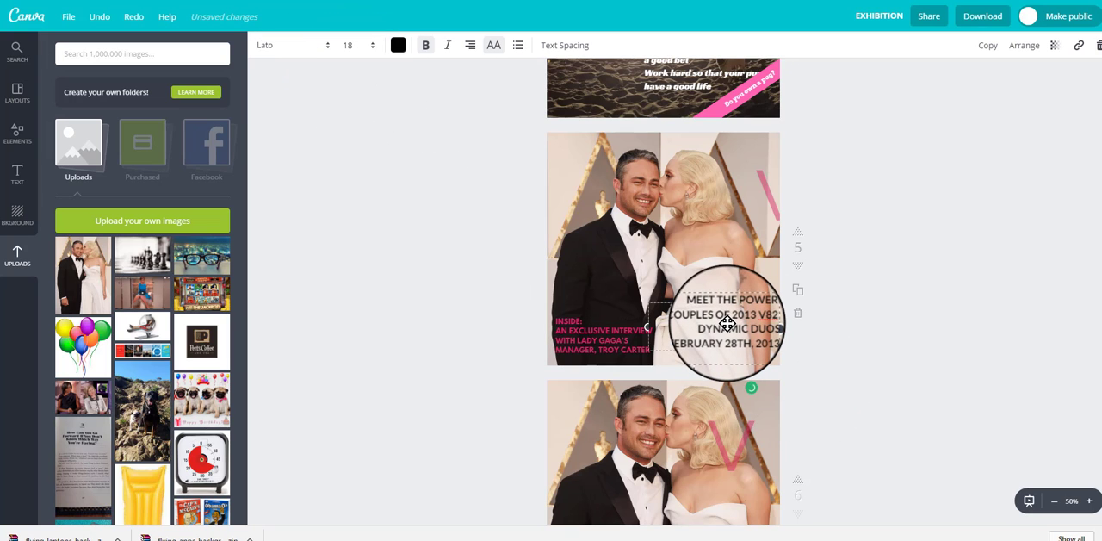
Step: Set the black "Meet the Power Couples" text to League Spartan and move it slightly lower on page 5
click(326, 49)
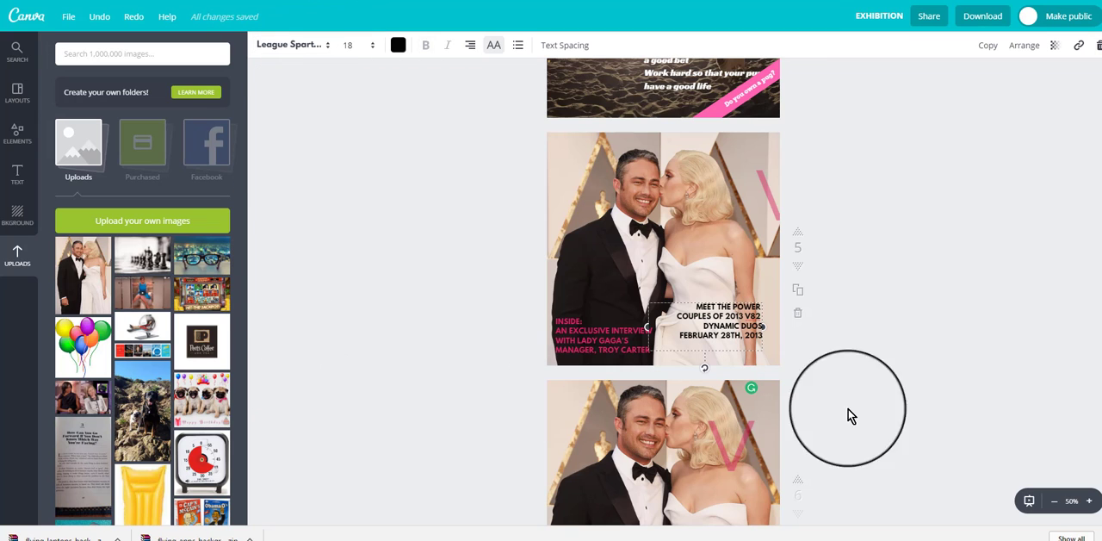
mouse_move(716, 306)
mouse_down()
mouse_move(725, 319)
mouse_move(716, 310)
mouse_up()
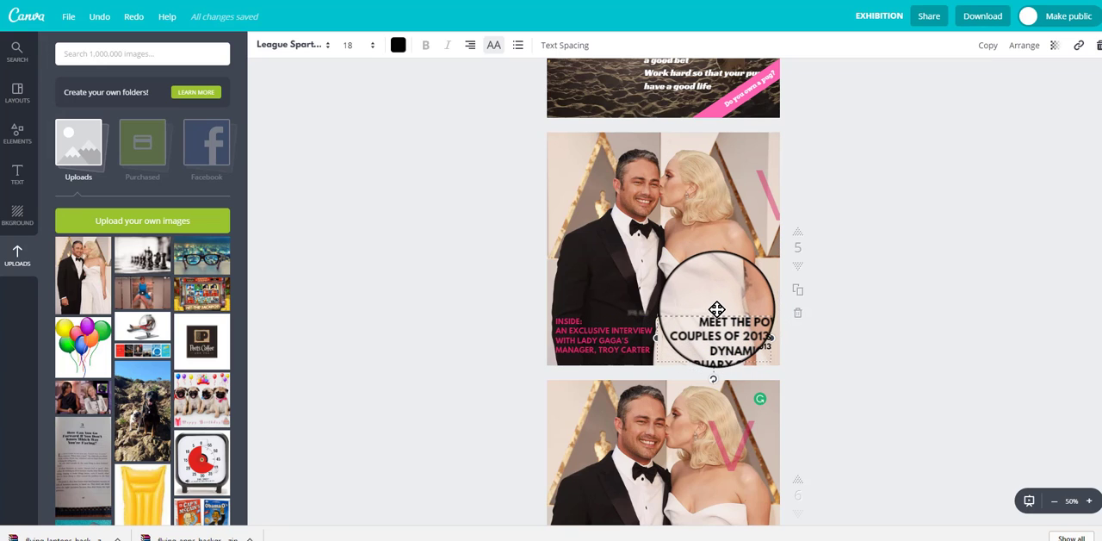
Step: Enlarge the couple photo beyond page 5's edges and reposition it so the couple fills the frame
click(714, 246)
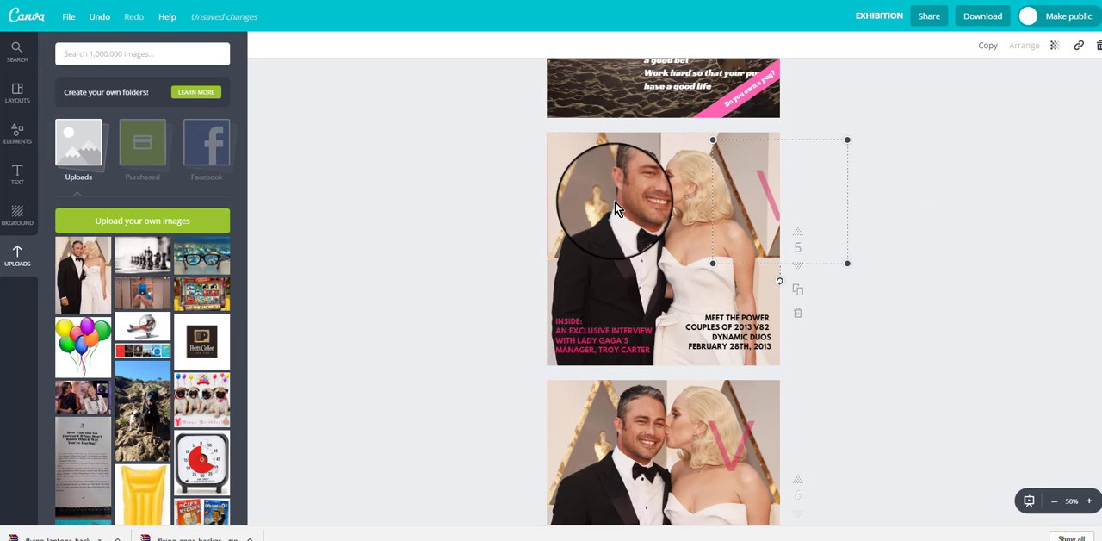
click(614, 172)
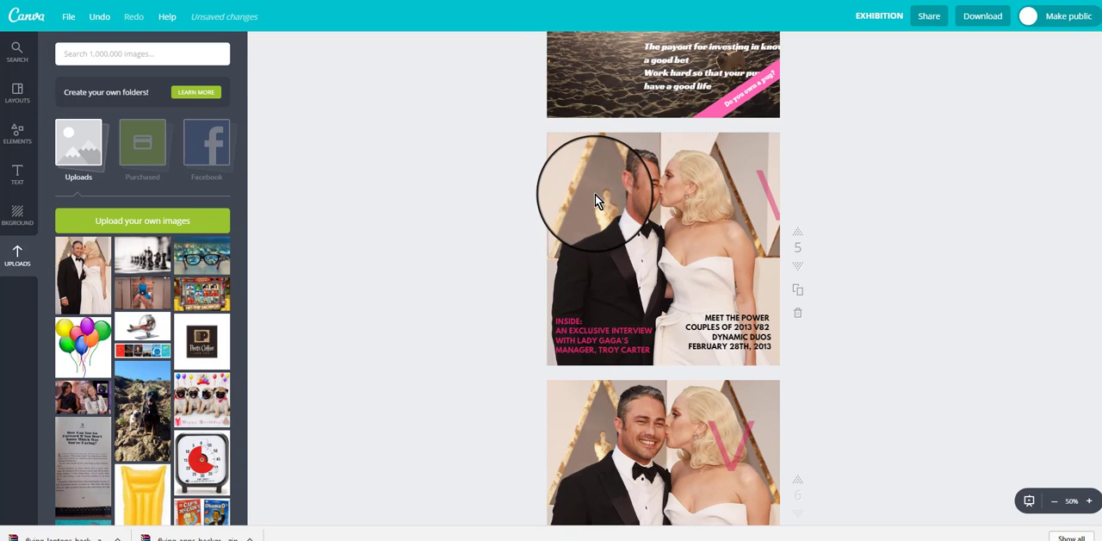
click(595, 196)
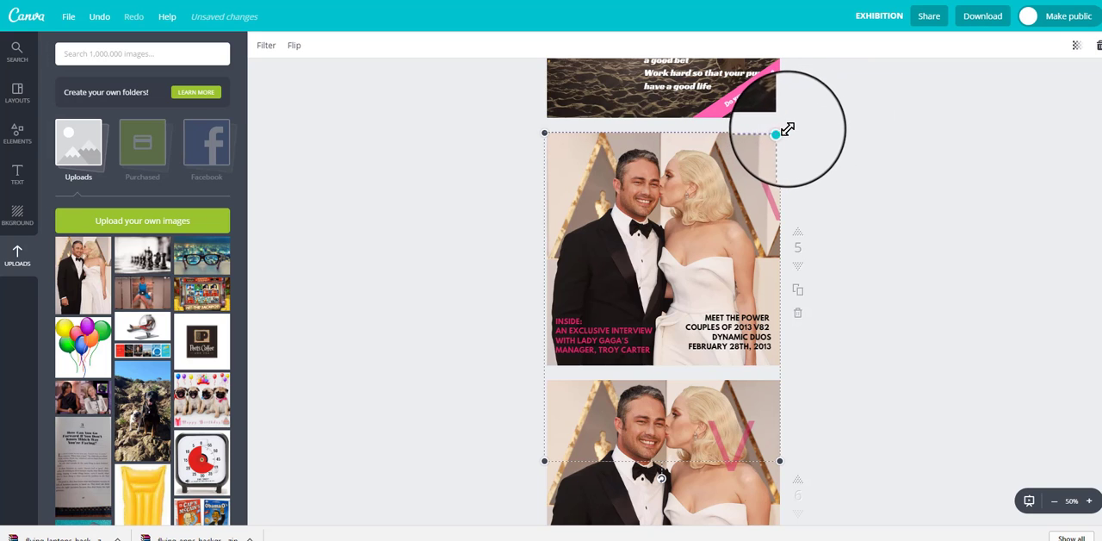
drag(786, 129, 818, 120)
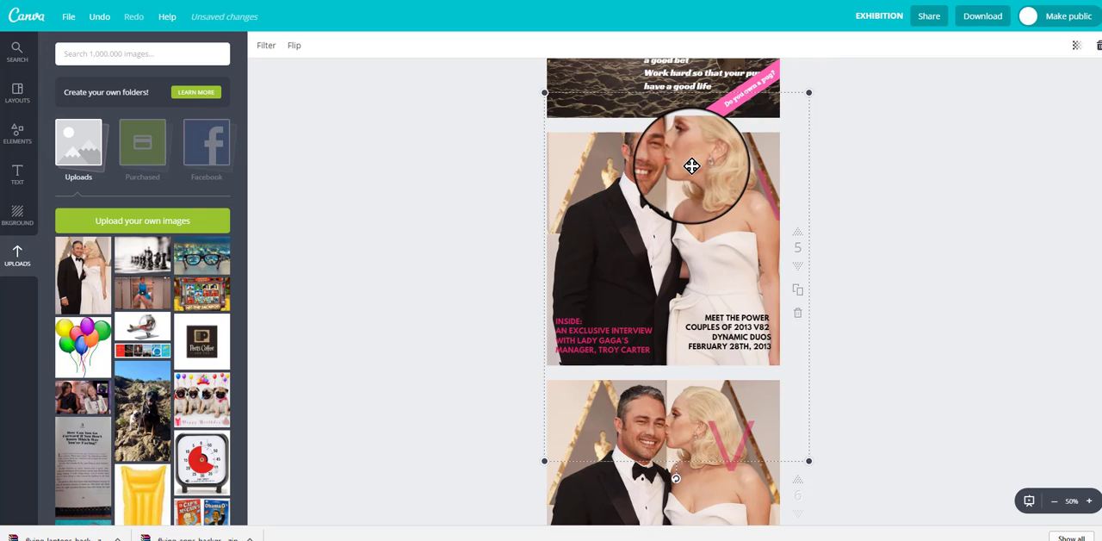
drag(691, 166, 804, 106)
drag(666, 207, 610, 341)
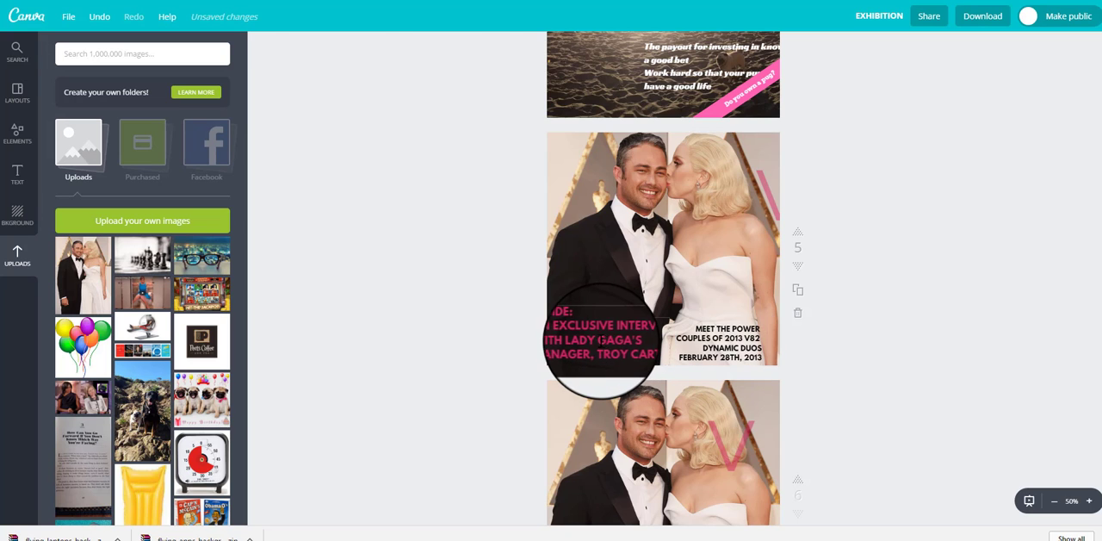
Step: Try dark blue on the pink interview text, and return the text to magenta
click(601, 340)
click(473, 243)
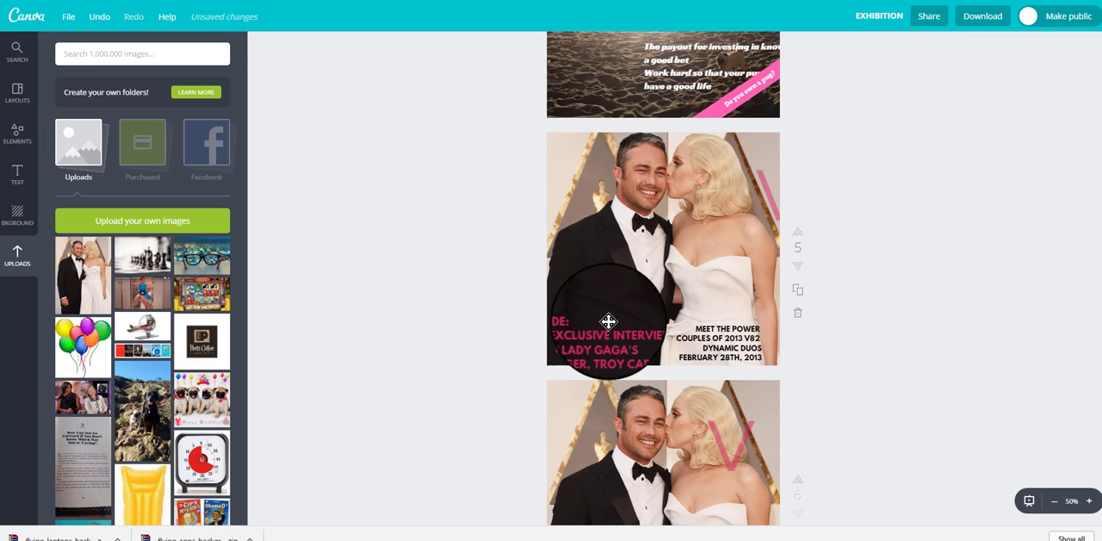
drag(648, 328, 582, 325)
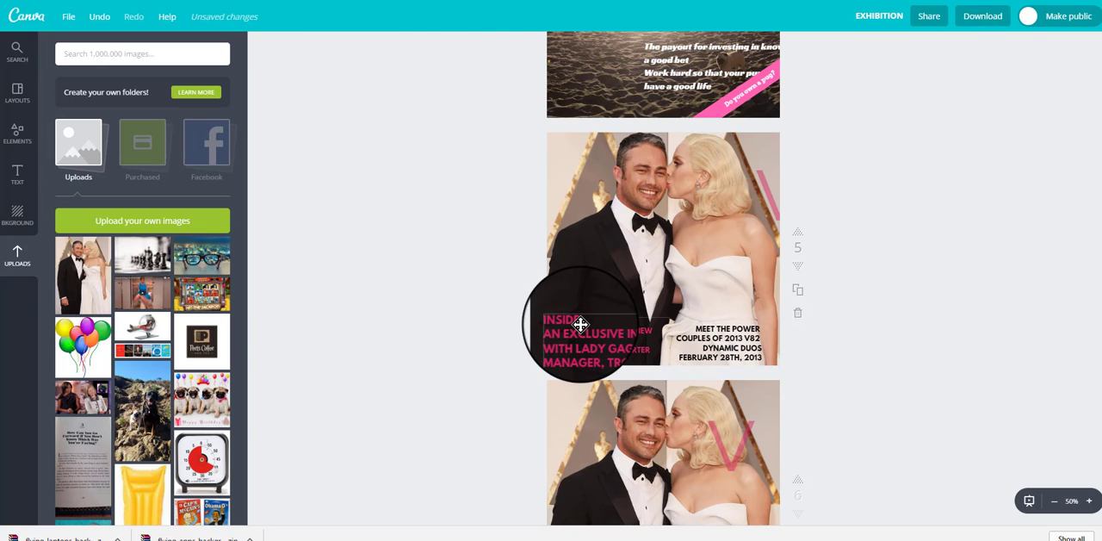
click(581, 325)
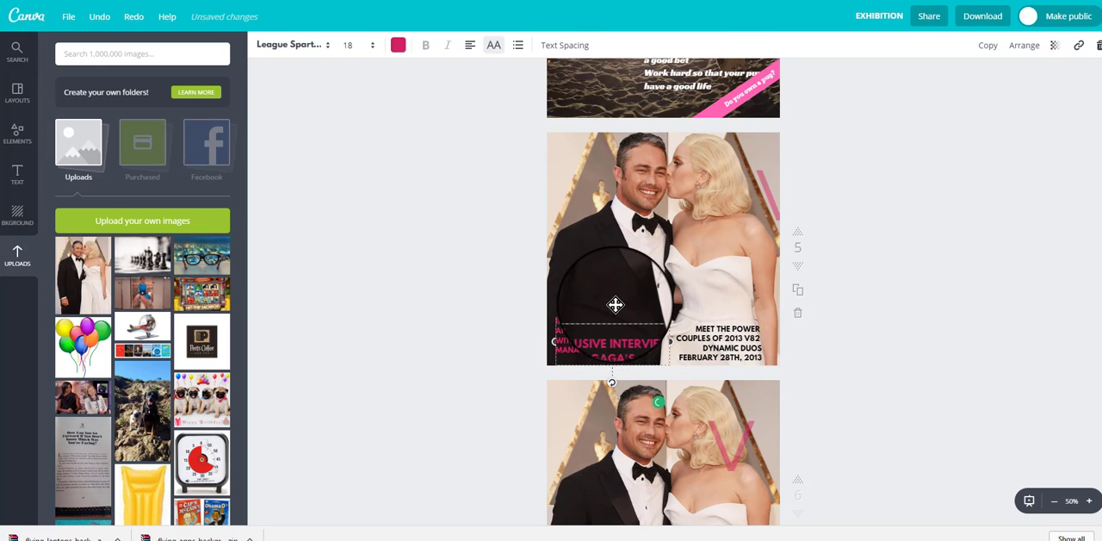
click(398, 48)
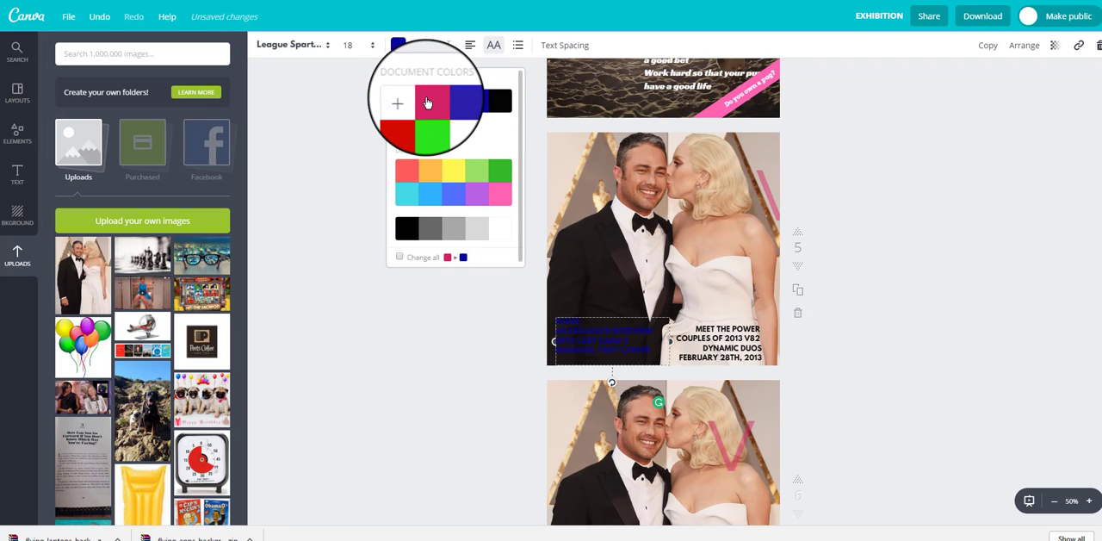
click(975, 234)
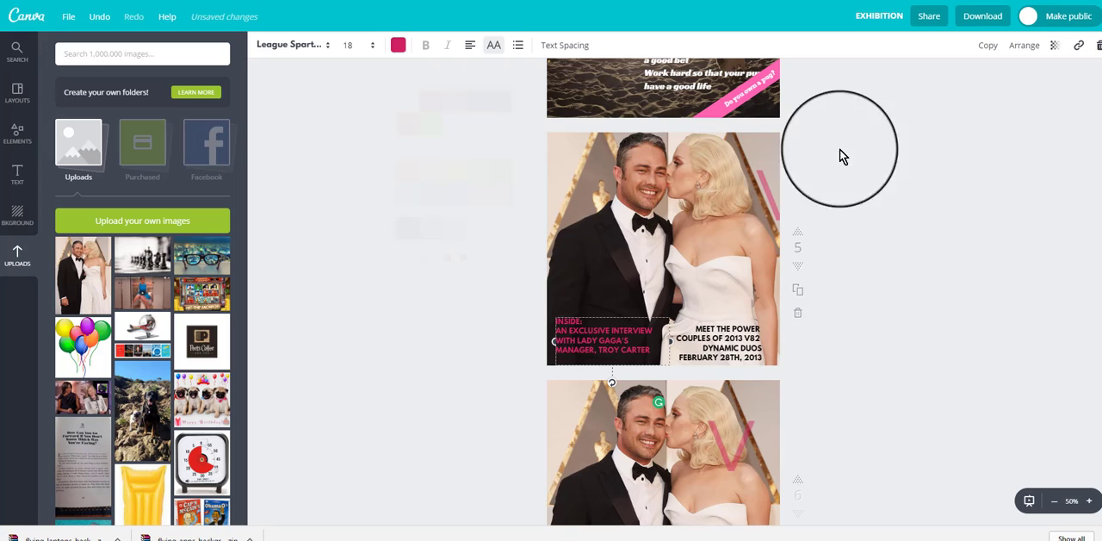
key(ctrl+z)
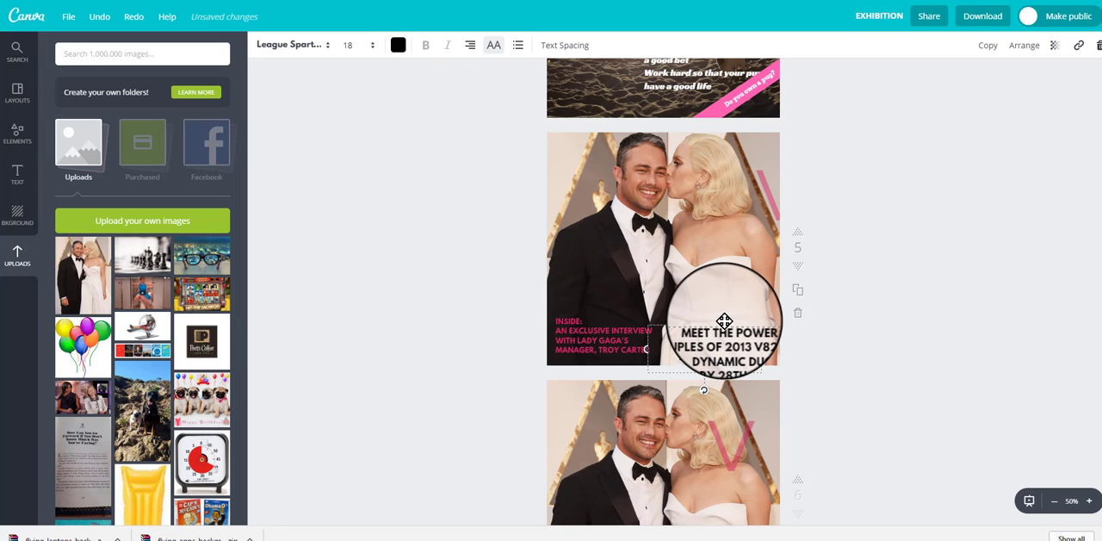
Step: Change the color of the black "Meet the Power Couples" text to white
click(396, 46)
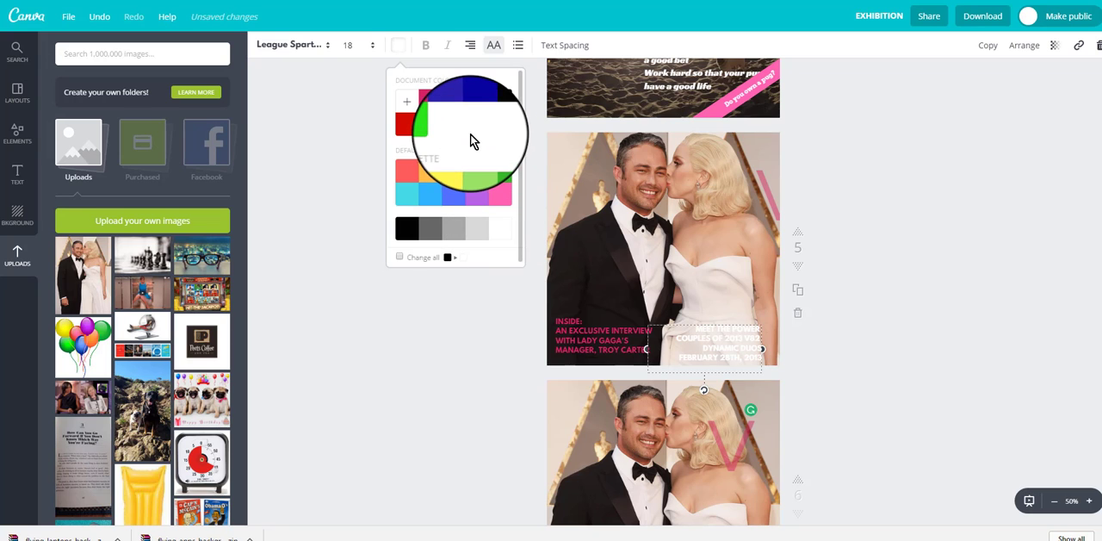
Step: Return the "Meet the Power Couples" text on page 5 to black
click(506, 106)
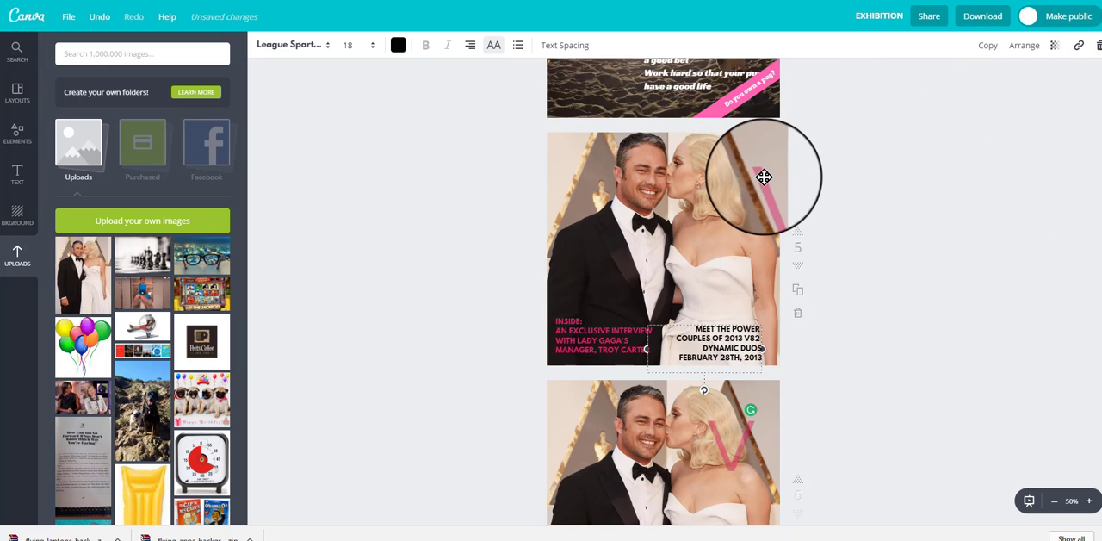
Step: Enlarge the pink V on page 5 to most of the page's height and position it between the couple
drag(750, 180, 656, 222)
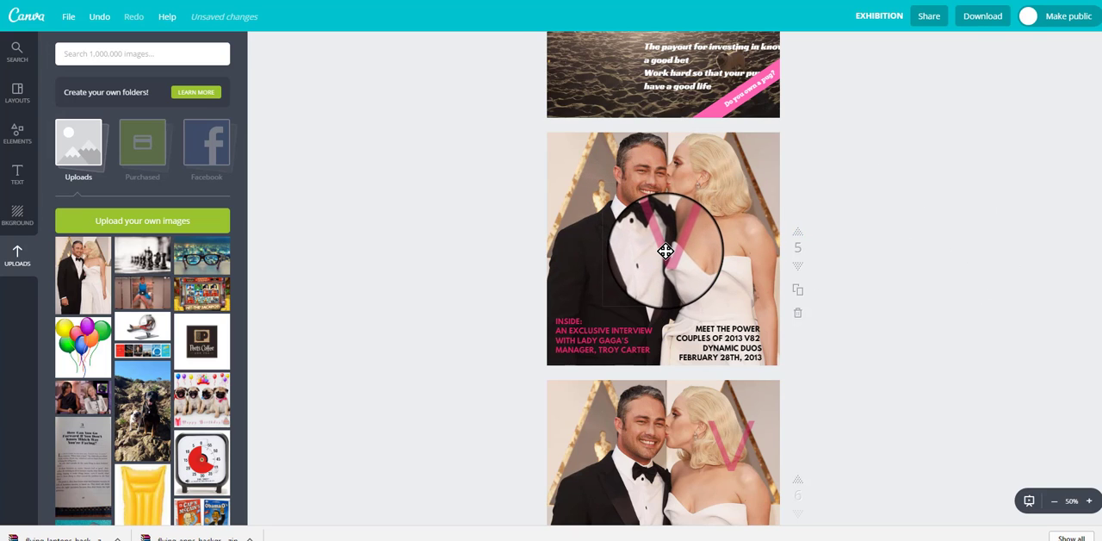
click(660, 246)
drag(596, 310, 456, 465)
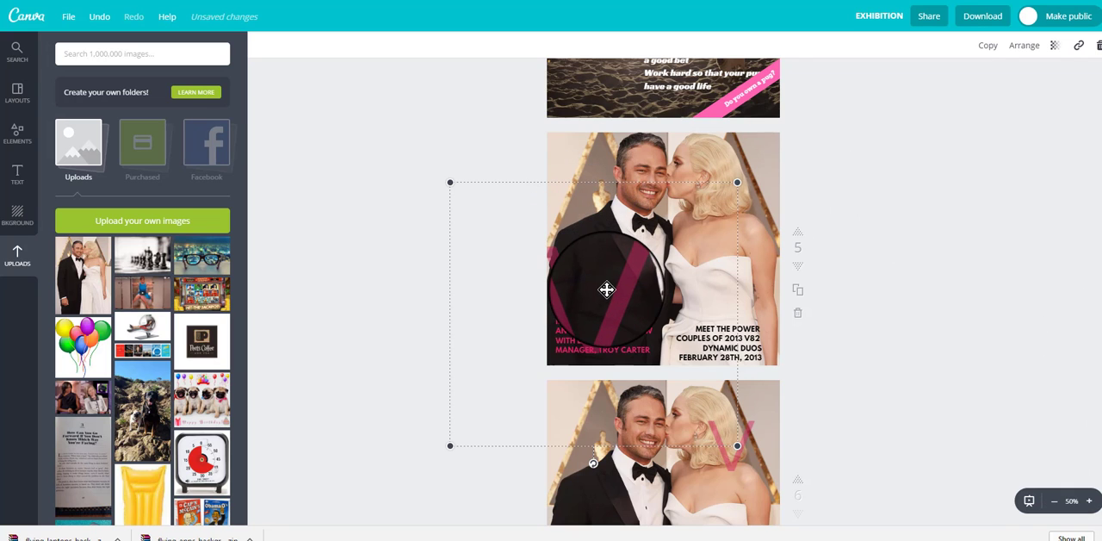
drag(635, 277, 716, 254)
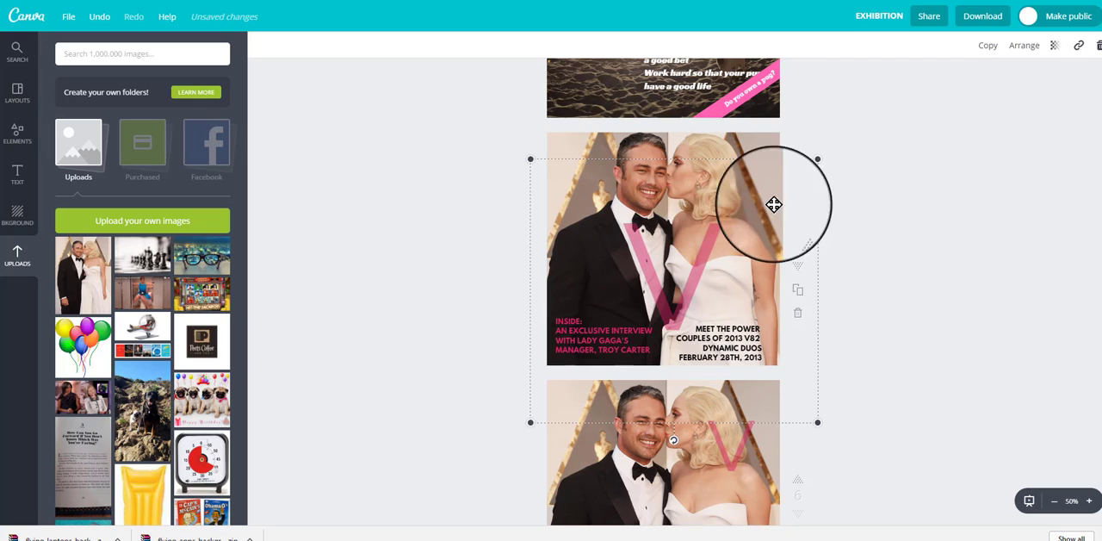
drag(817, 159, 1003, 47)
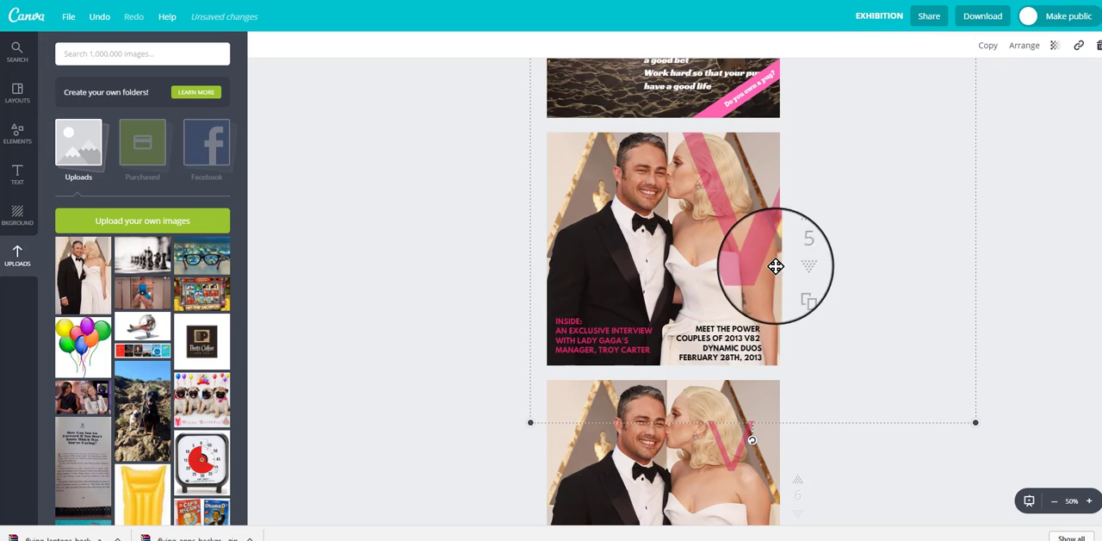
drag(753, 268, 673, 325)
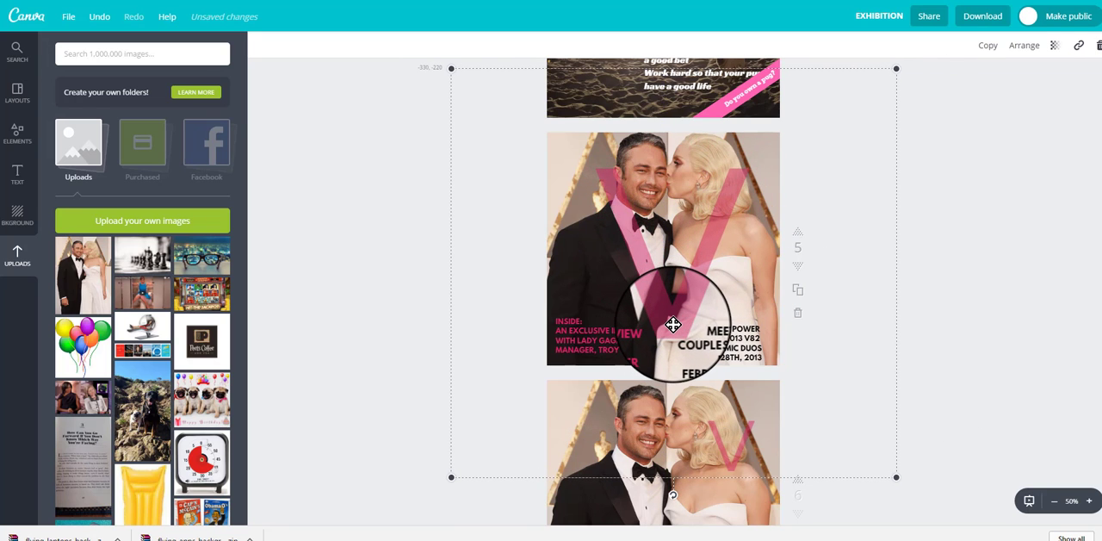
Step: Try a transparency value of 100 on page 5's large V, and return it to roughly half transparent
click(1056, 49)
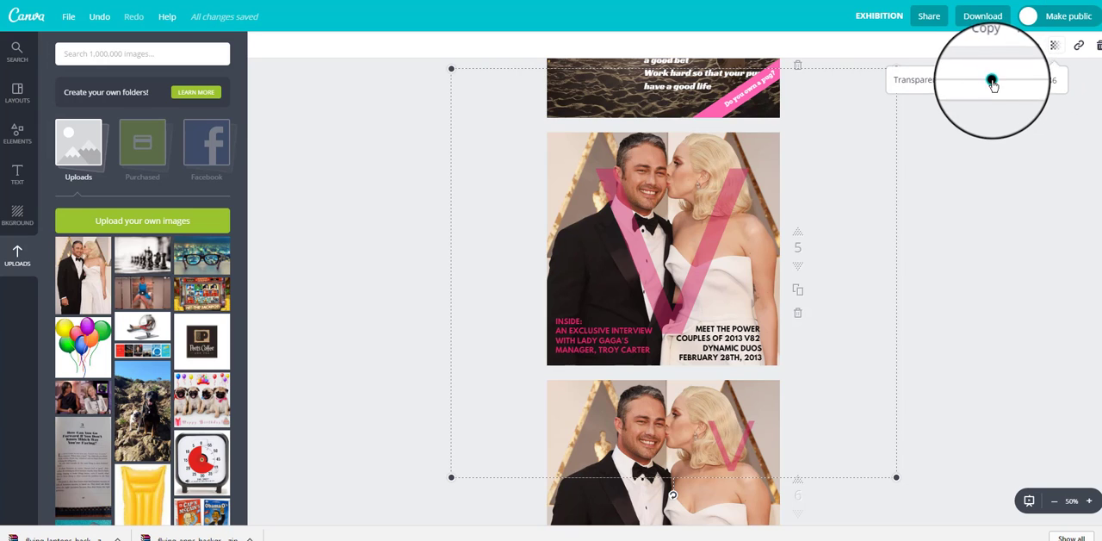
drag(993, 82, 1061, 94)
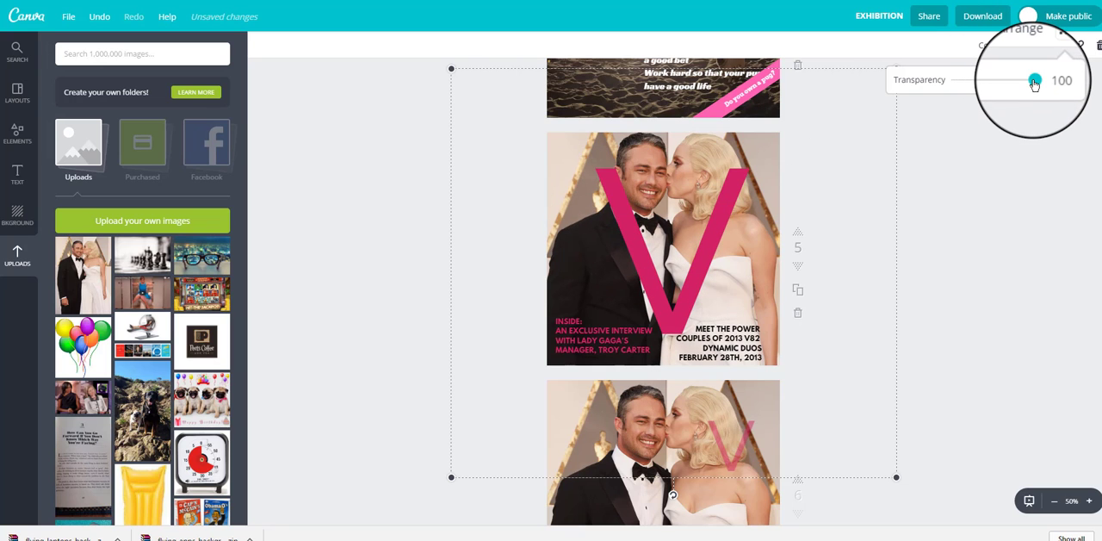
drag(1034, 82, 997, 86)
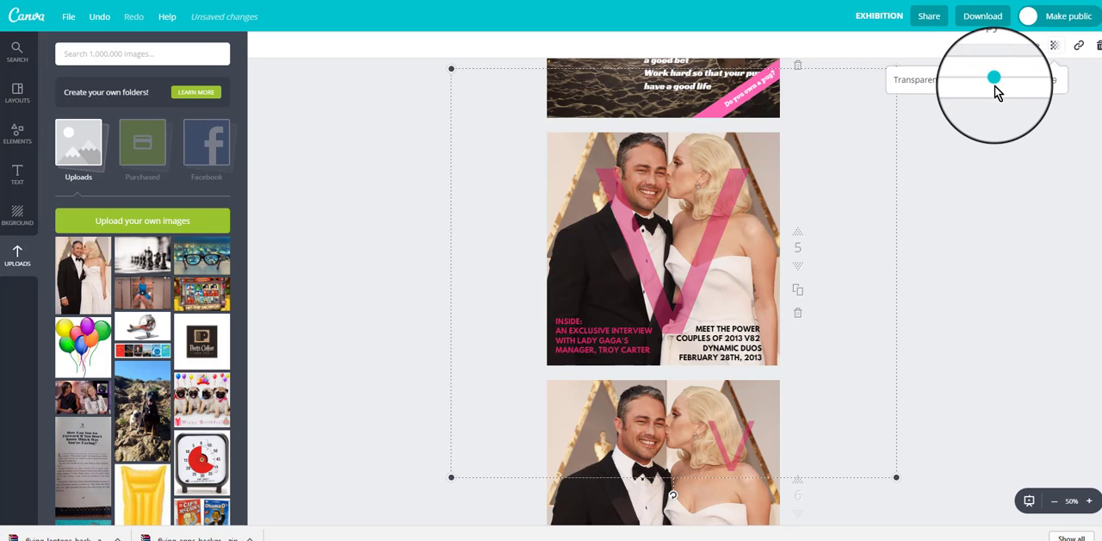
Step: Enlarge page 5's V further to a text size of about 723 and place its tip at the page's lower edge
drag(672, 321, 668, 301)
double_click(669, 301)
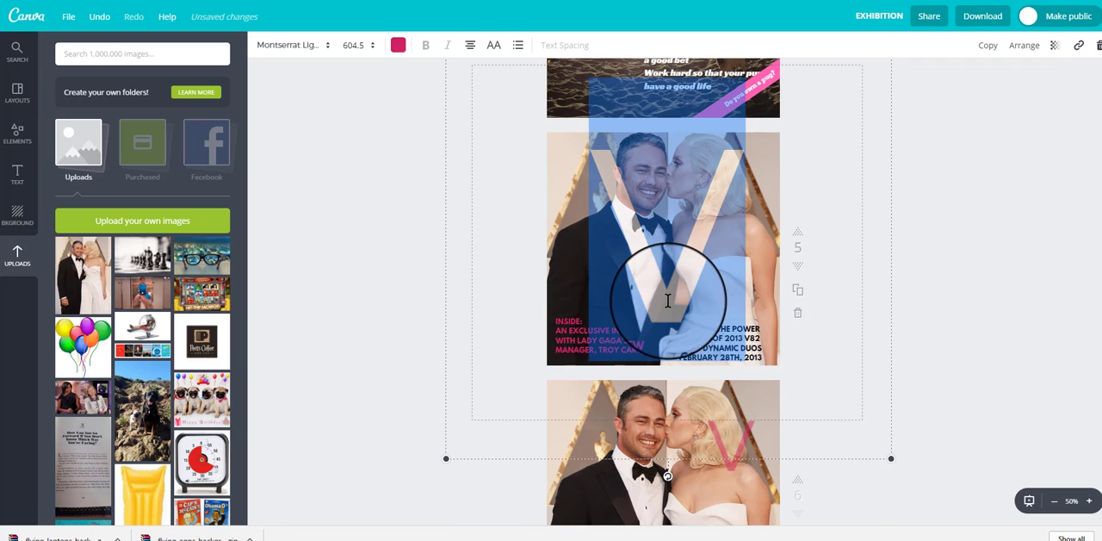
click(984, 213)
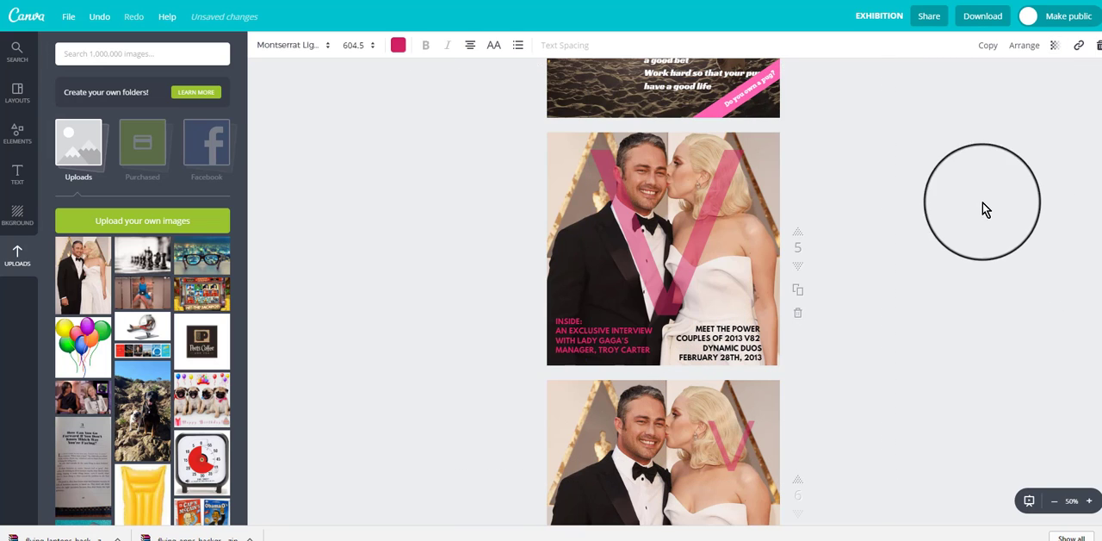
click(659, 266)
click(659, 266)
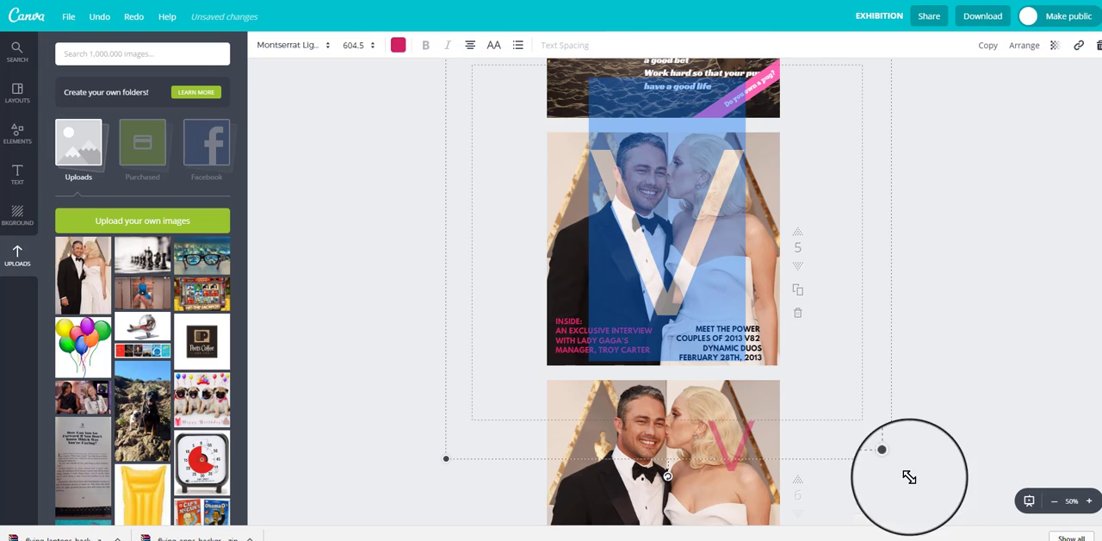
drag(903, 477, 980, 534)
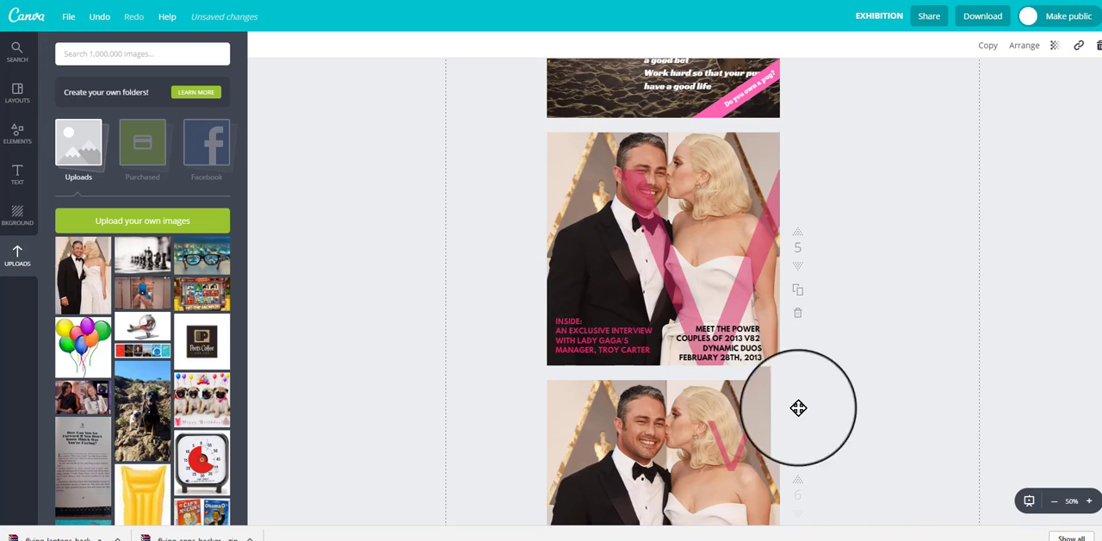
drag(711, 314, 687, 306)
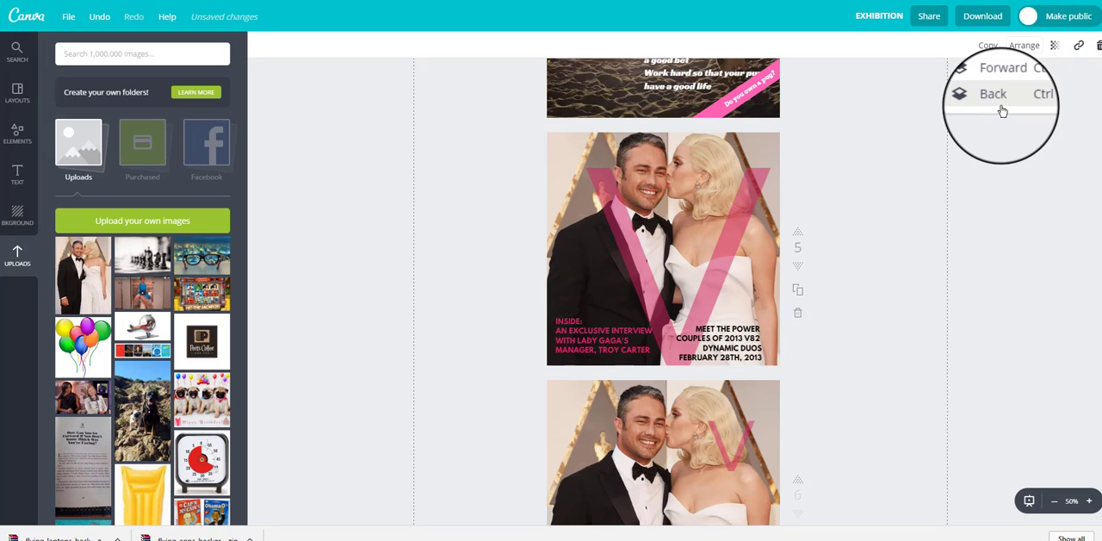
Step: Arrange the black "Meet the Power Couples" text in front of the pink V on page 5
click(742, 347)
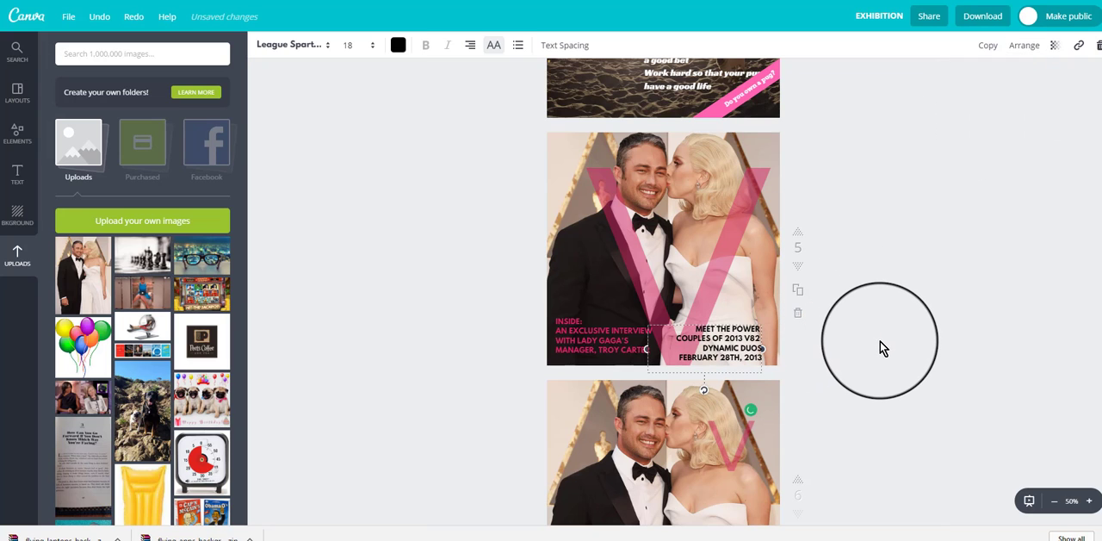
click(1036, 47)
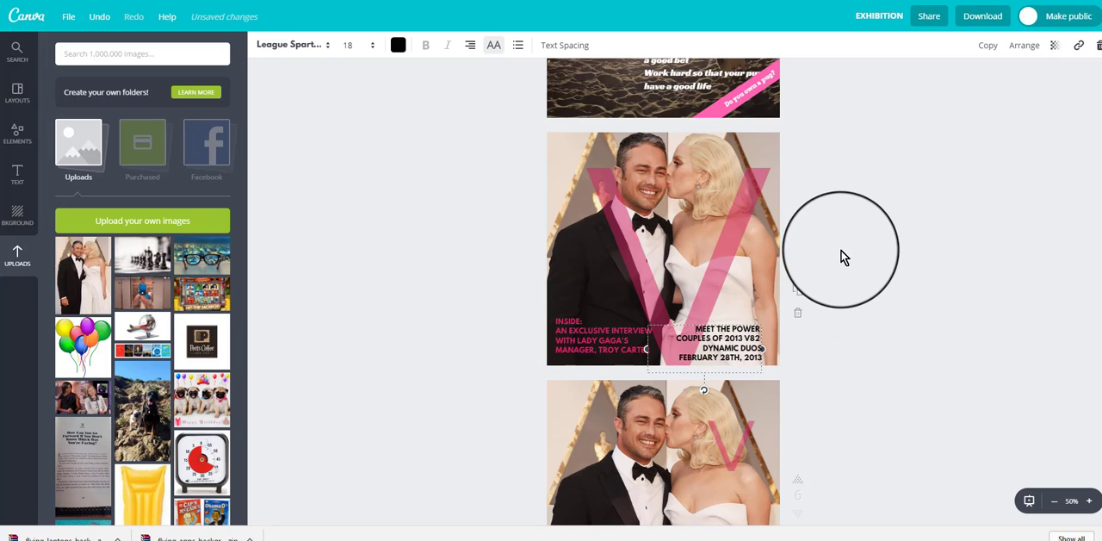
click(841, 202)
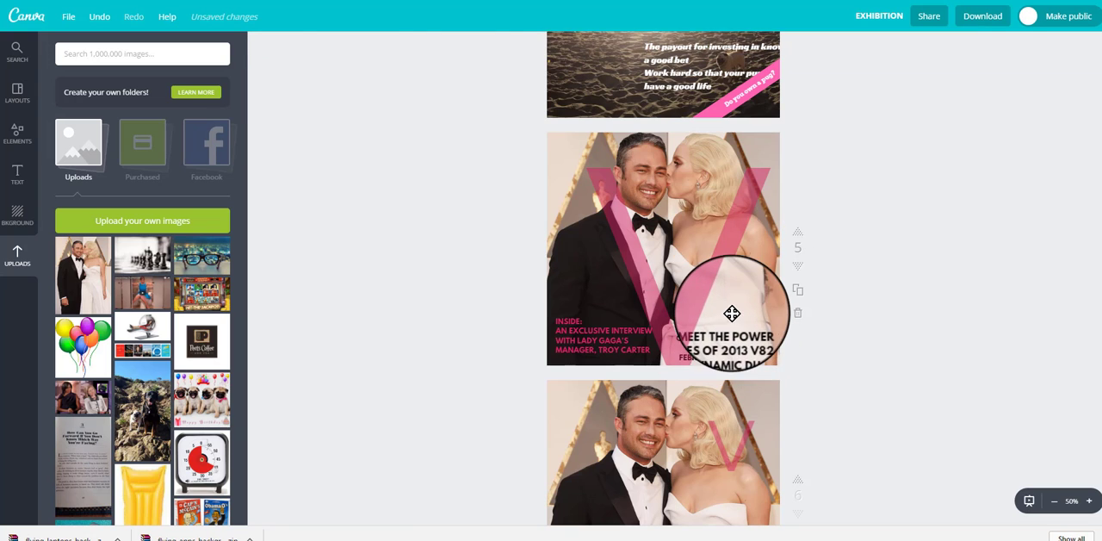
click(731, 312)
click(869, 312)
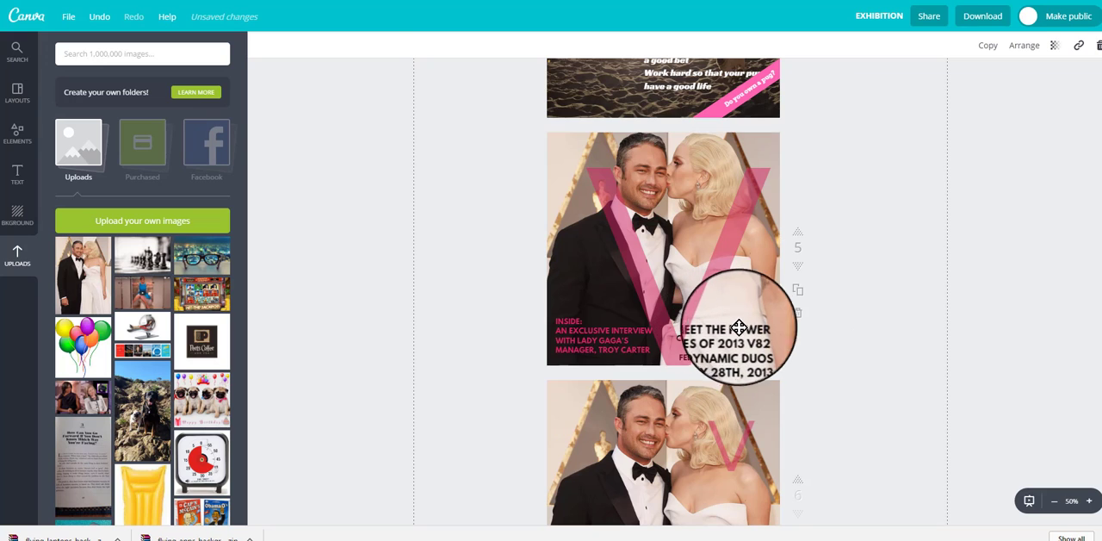
click(740, 326)
click(898, 290)
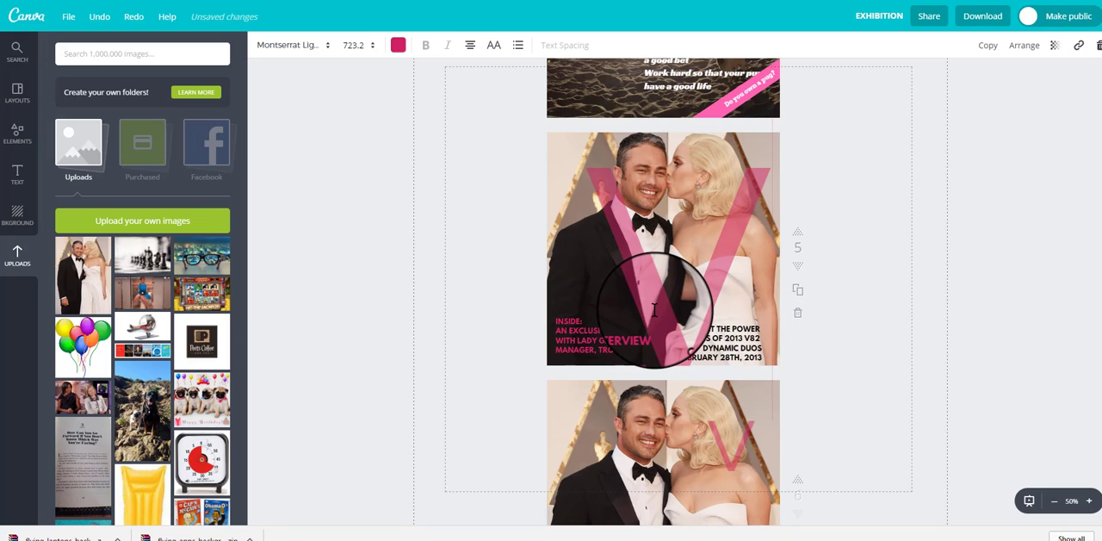
click(1064, 254)
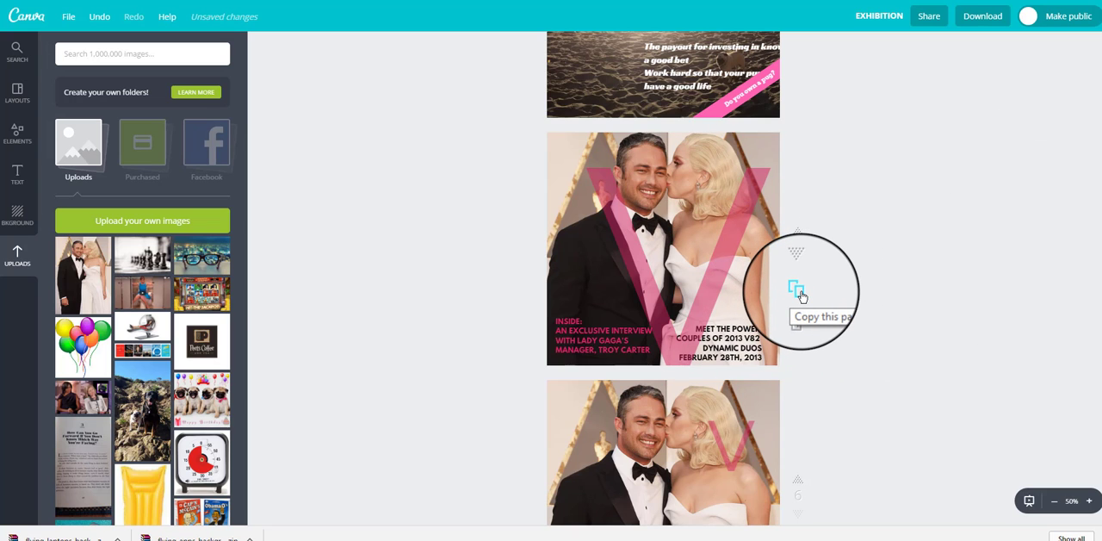
Step: Delete page 6, the older version of the cover with the small V
click(591, 400)
scroll(947, 258, down, 3)
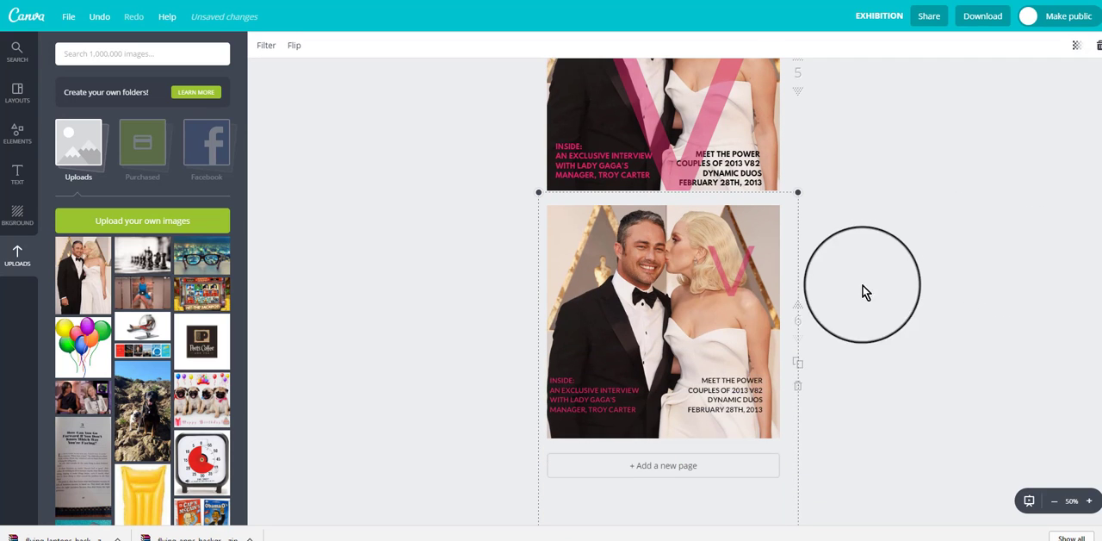
click(869, 394)
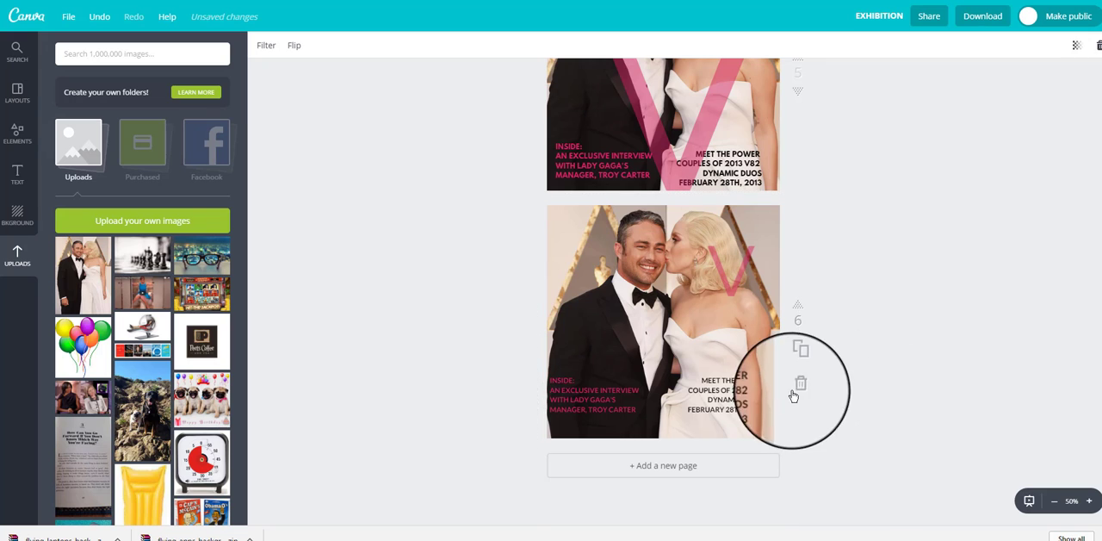
click(798, 390)
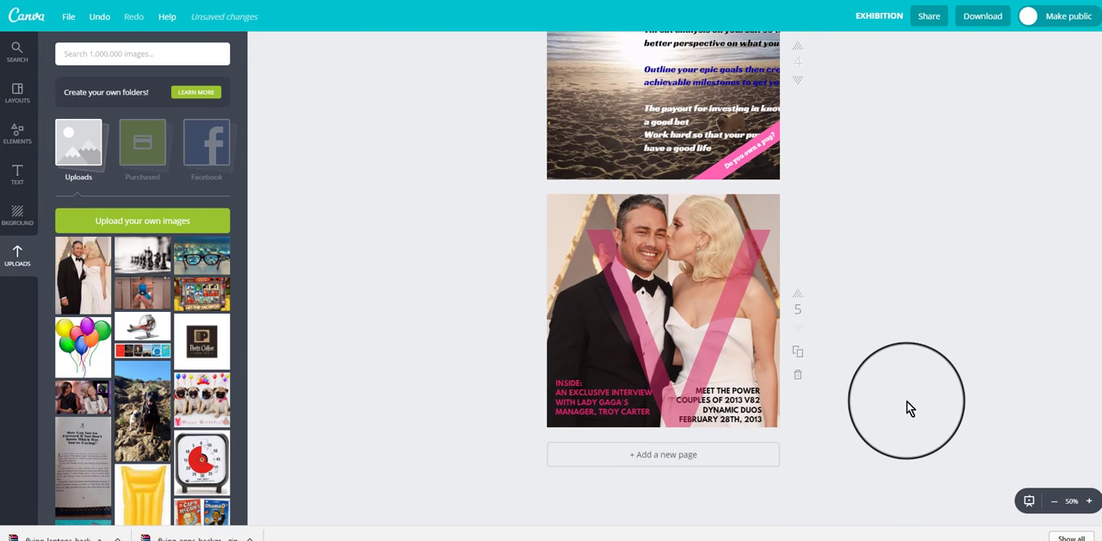
Step: Duplicate the finished cover on page 5 and save the design
click(798, 357)
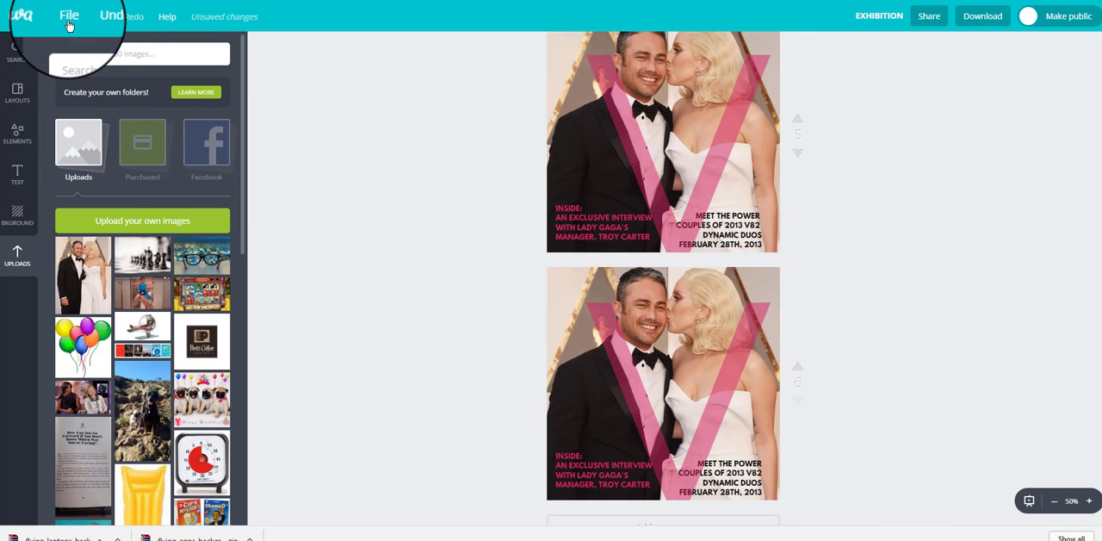
click(69, 17)
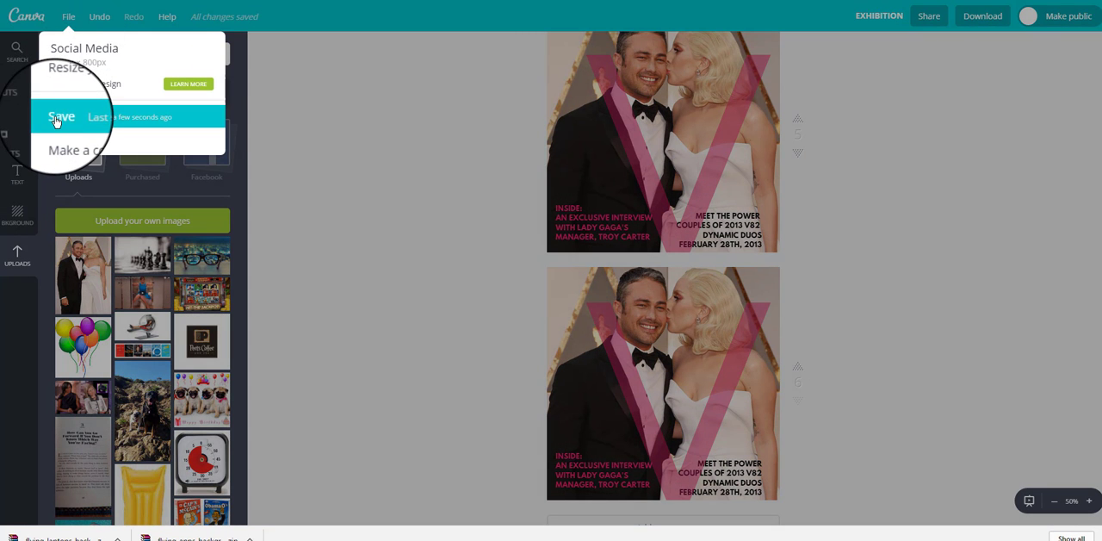
click(57, 119)
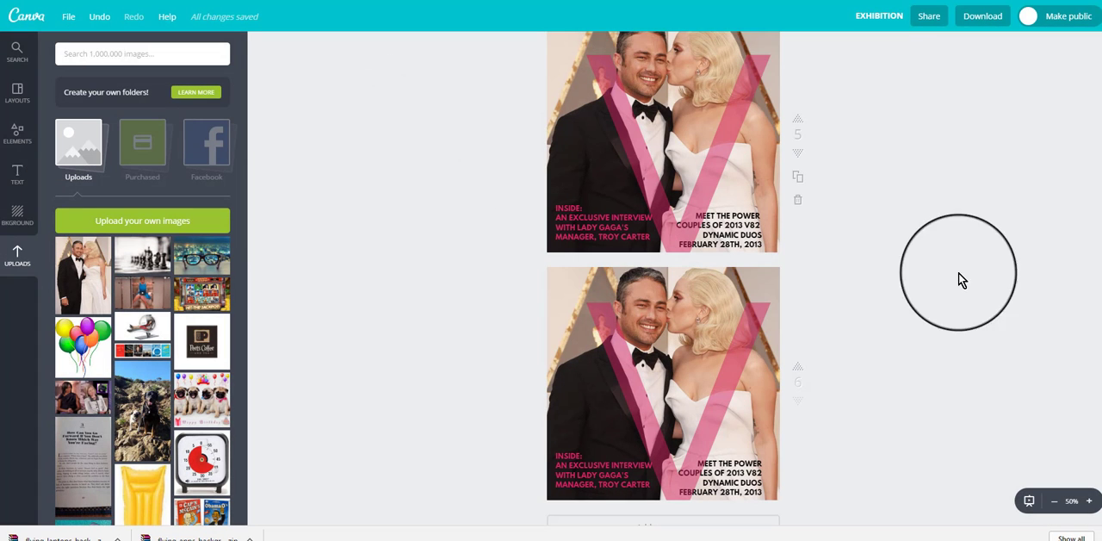
scroll(1010, 291, up, 3)
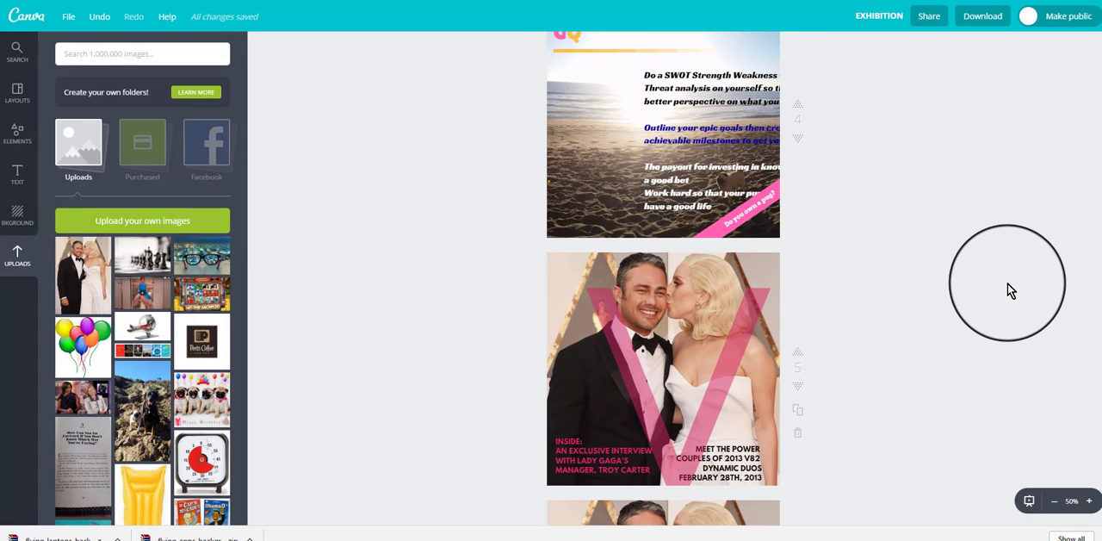
scroll(1008, 284, down, 1)
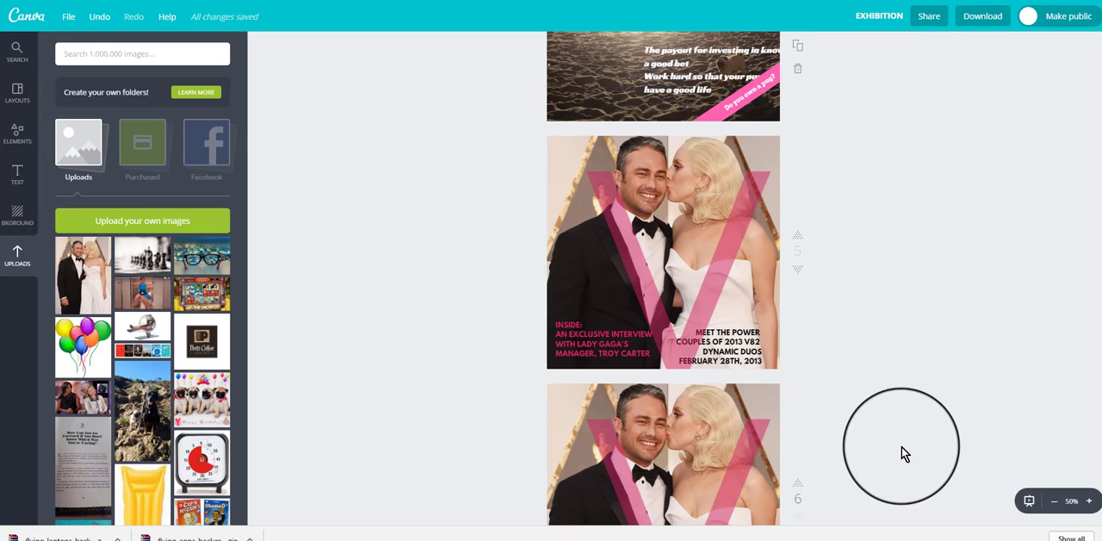
scroll(952, 285, up, 1)
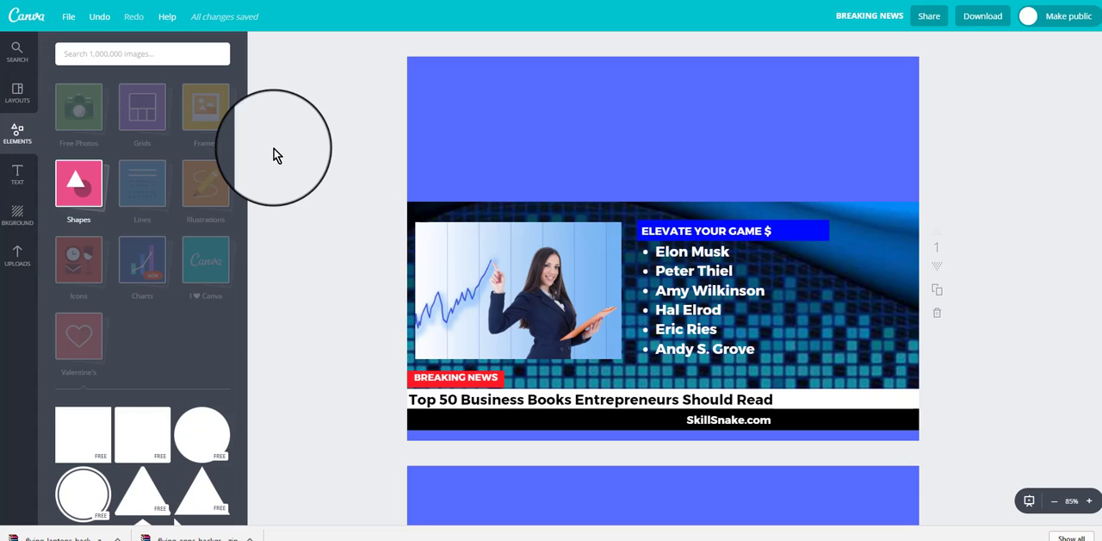
Step: Browse the uploaded images in the Breaking News design
click(24, 263)
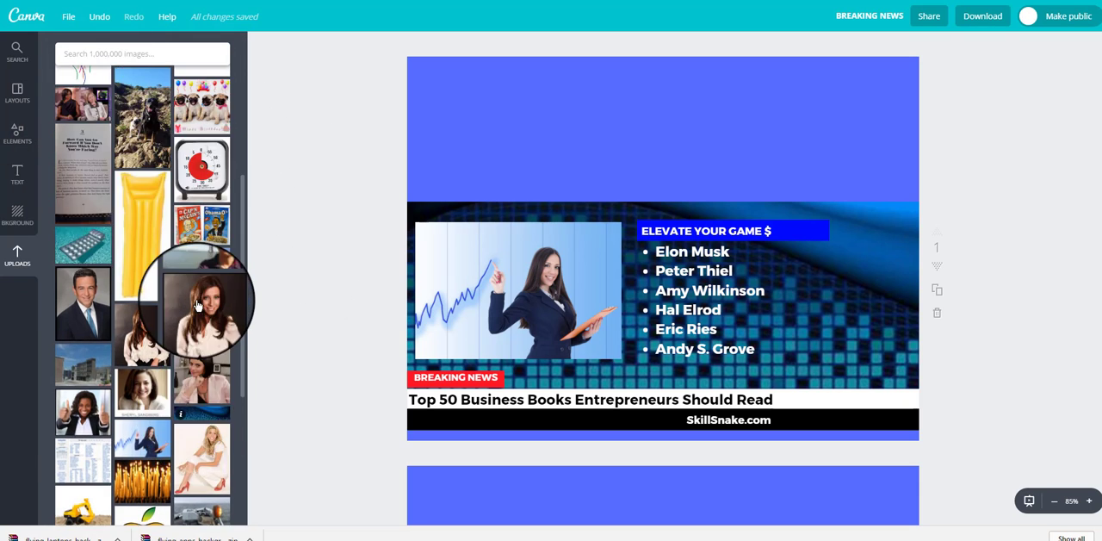
scroll(200, 303, up, 5)
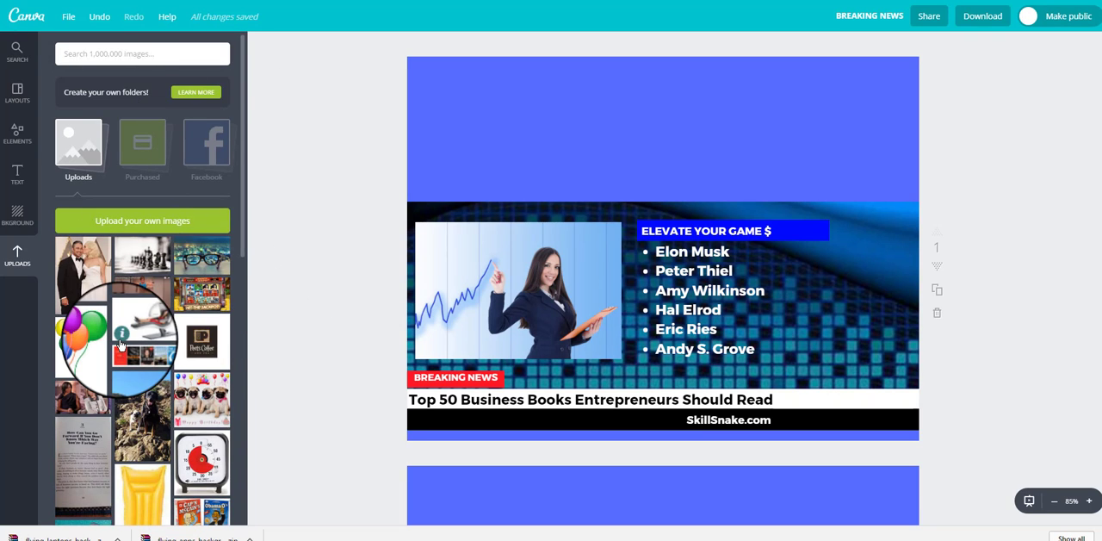
scroll(120, 345, down, 10)
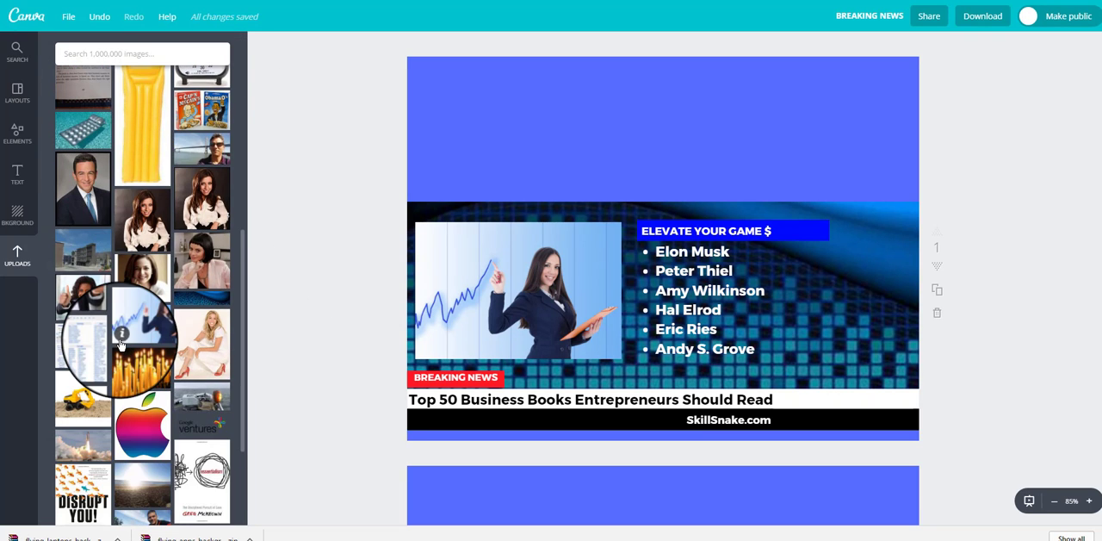
scroll(121, 345, down, 3)
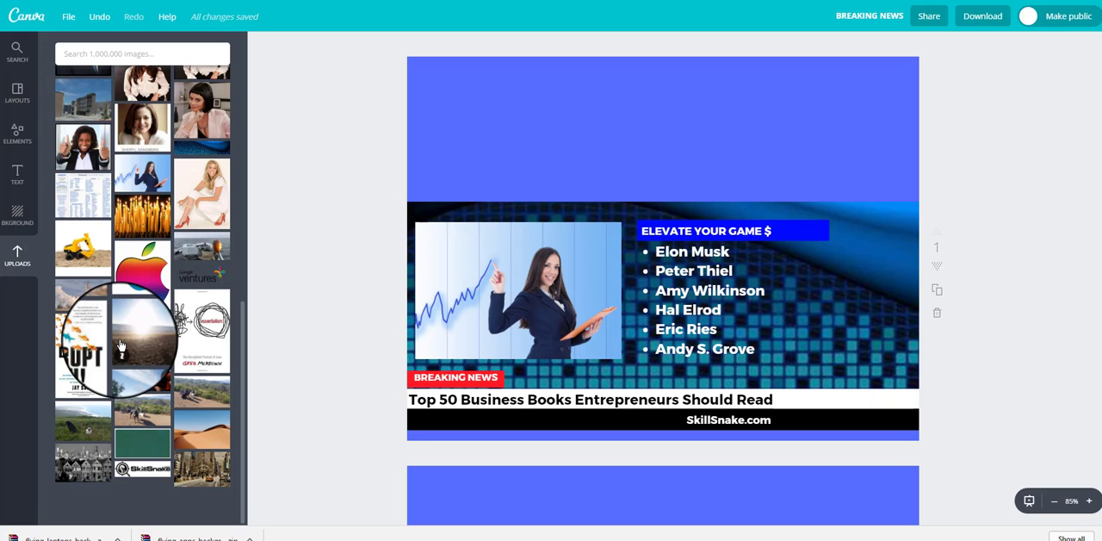
scroll(129, 352, up, 3)
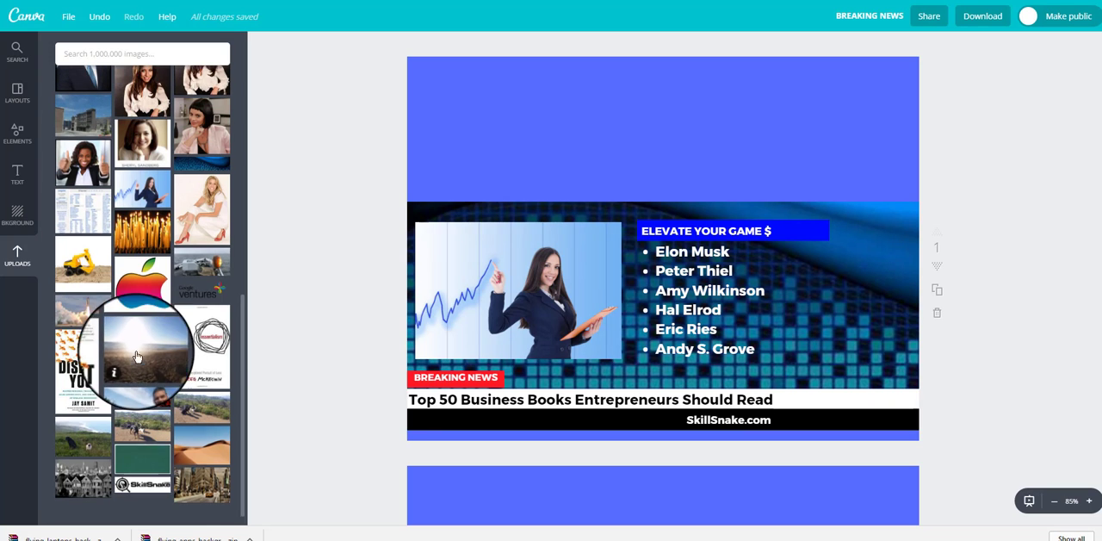
scroll(136, 356, up, 10)
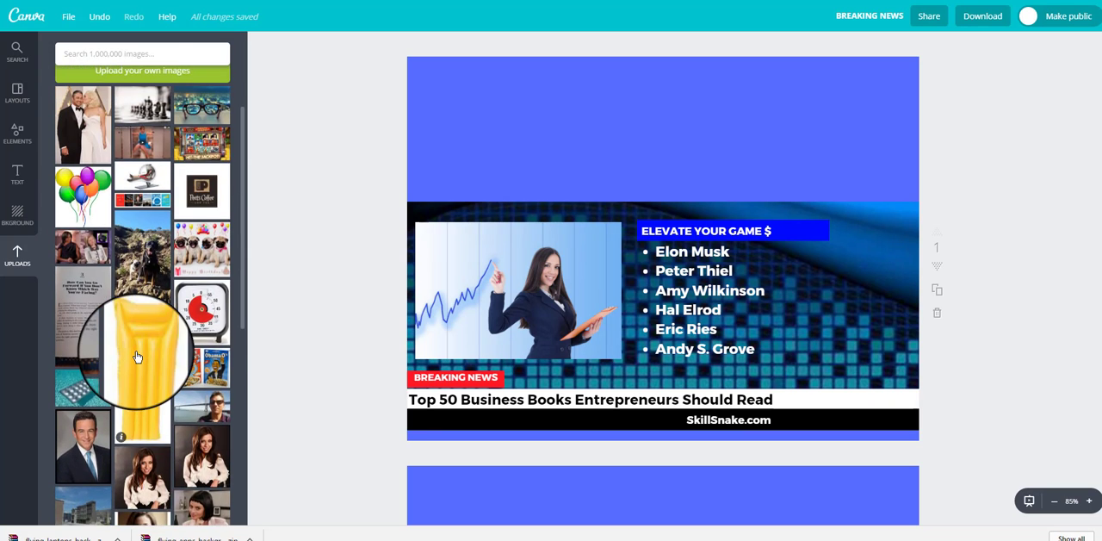
Step: Look through the rest of the uploaded images and pick out the blue digital background behind the text on page 1
scroll(136, 356, down, 10)
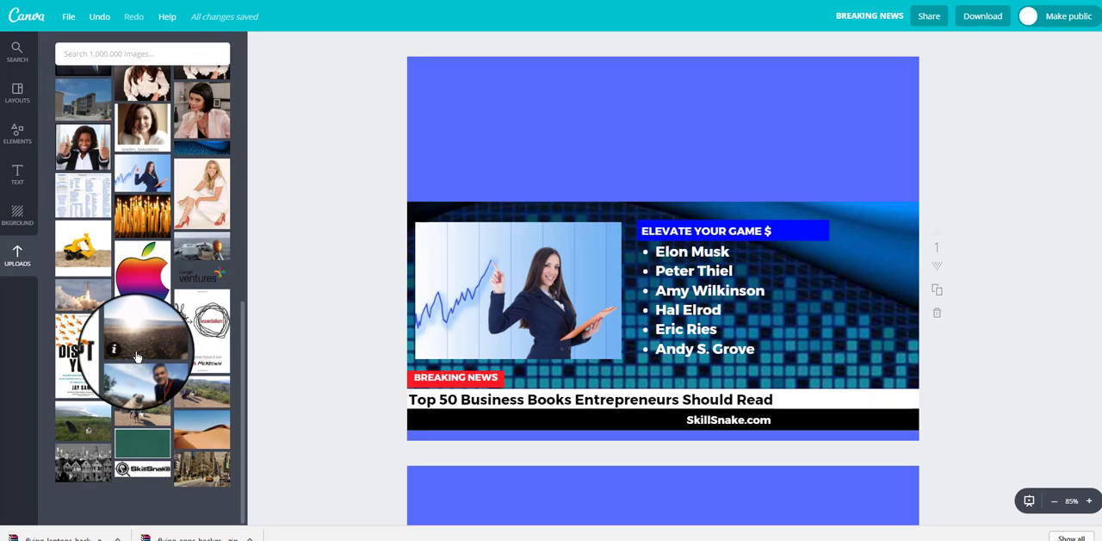
scroll(136, 356, up, 2)
scroll(136, 356, down, 2)
click(894, 329)
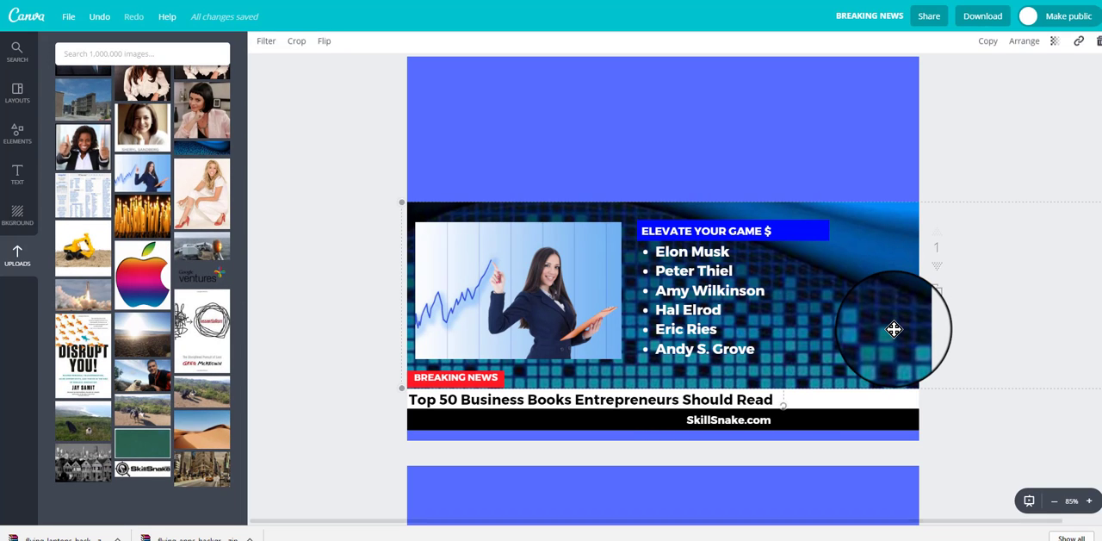
mouse_move(869, 320)
mouse_down()
mouse_move(887, 173)
mouse_move(870, 249)
mouse_move(875, 323)
mouse_up()
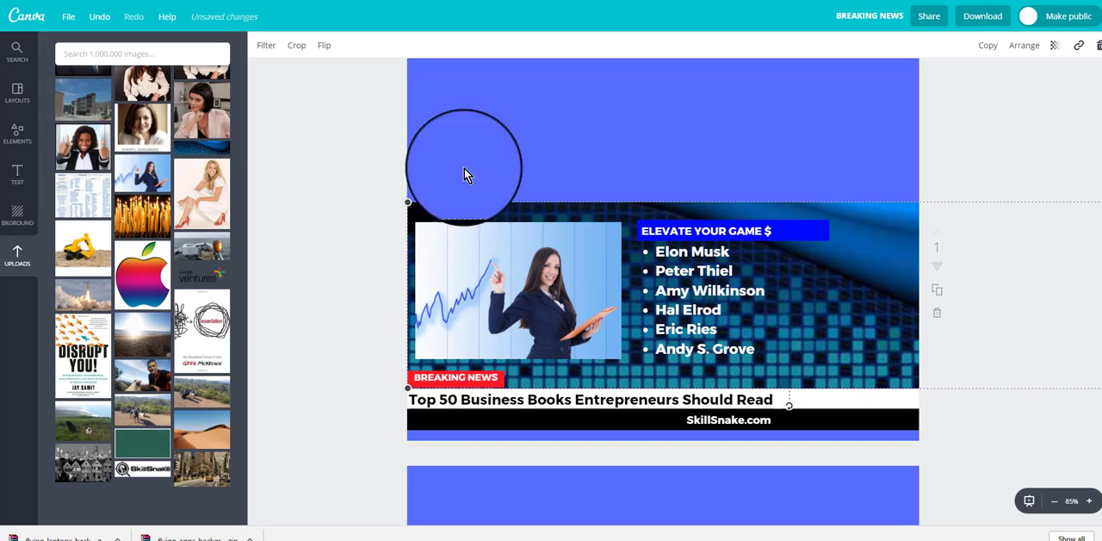
click(339, 115)
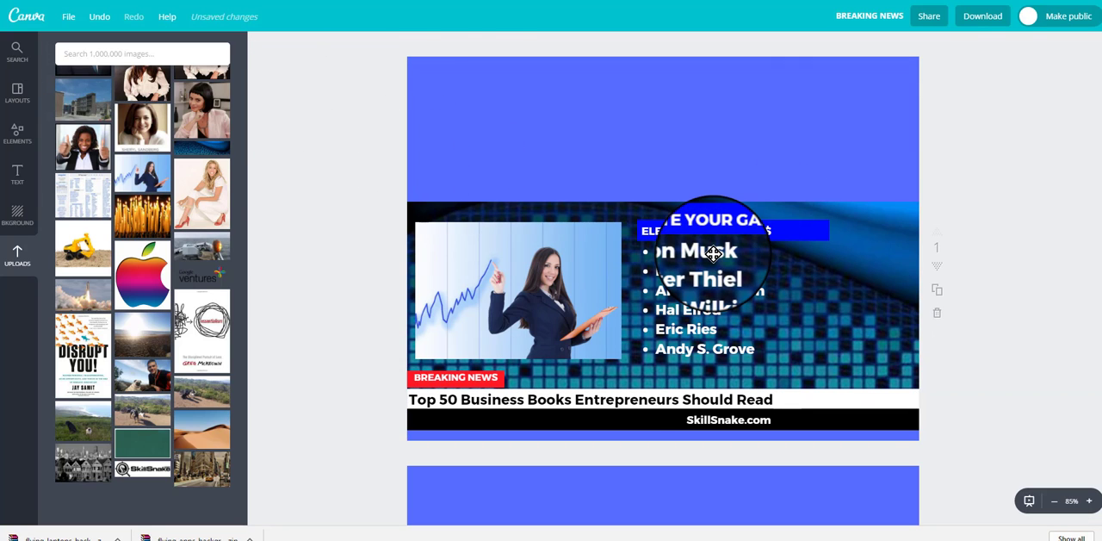
Step: Turn the list formatting of the names on page 1 off and back on
click(713, 254)
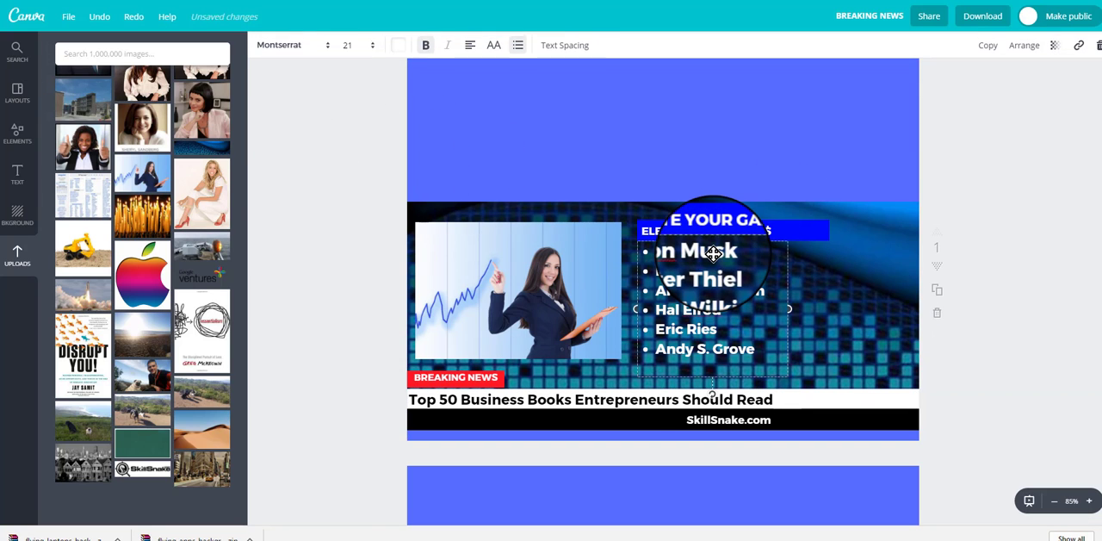
click(518, 47)
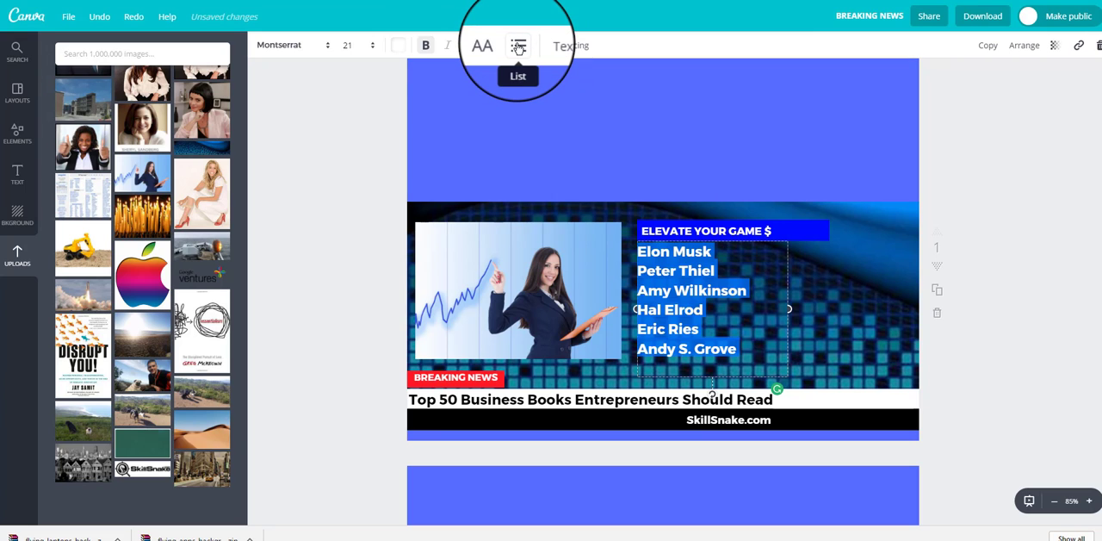
click(518, 46)
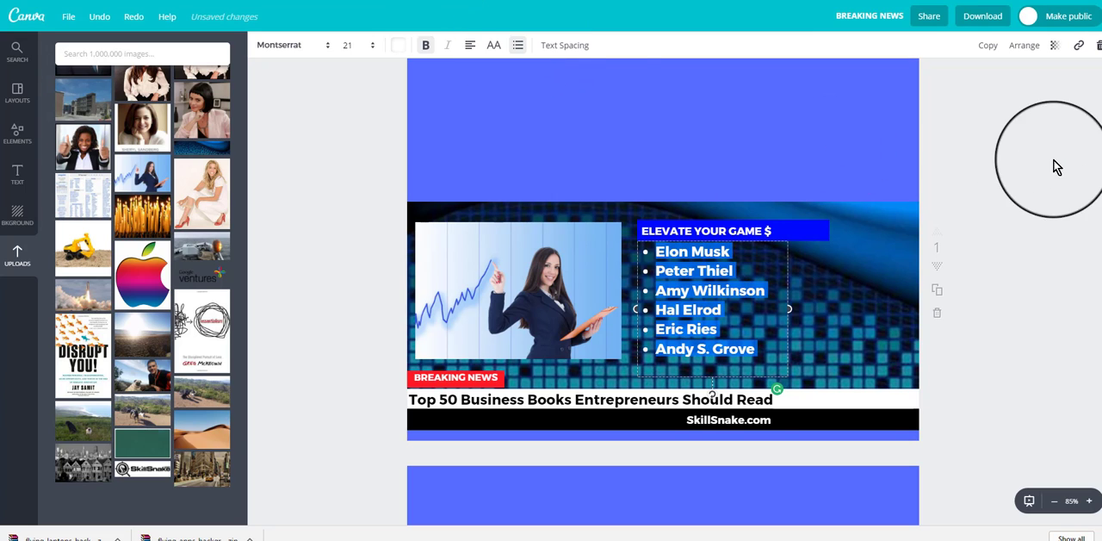
click(1036, 153)
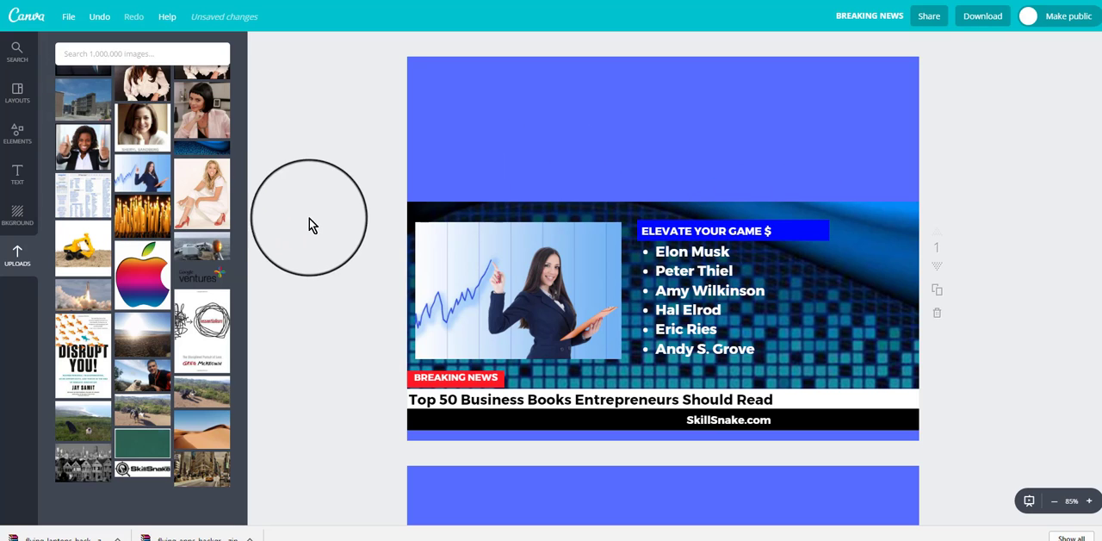
Step: Add a white square shape to page 1, shrink it and place it over the businesswoman photo
scroll(341, 234, down, 3)
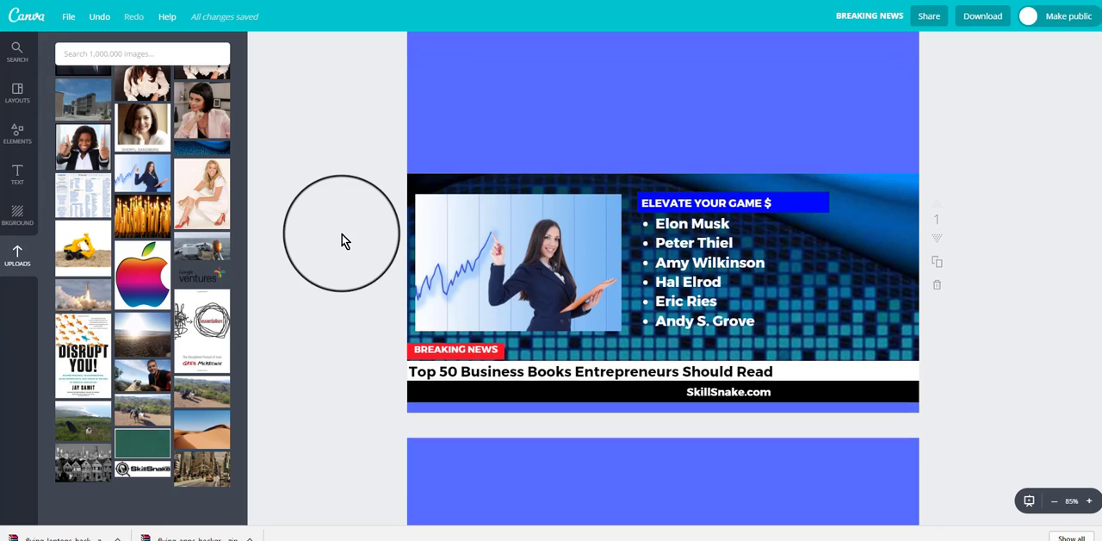
scroll(341, 241, down, 3)
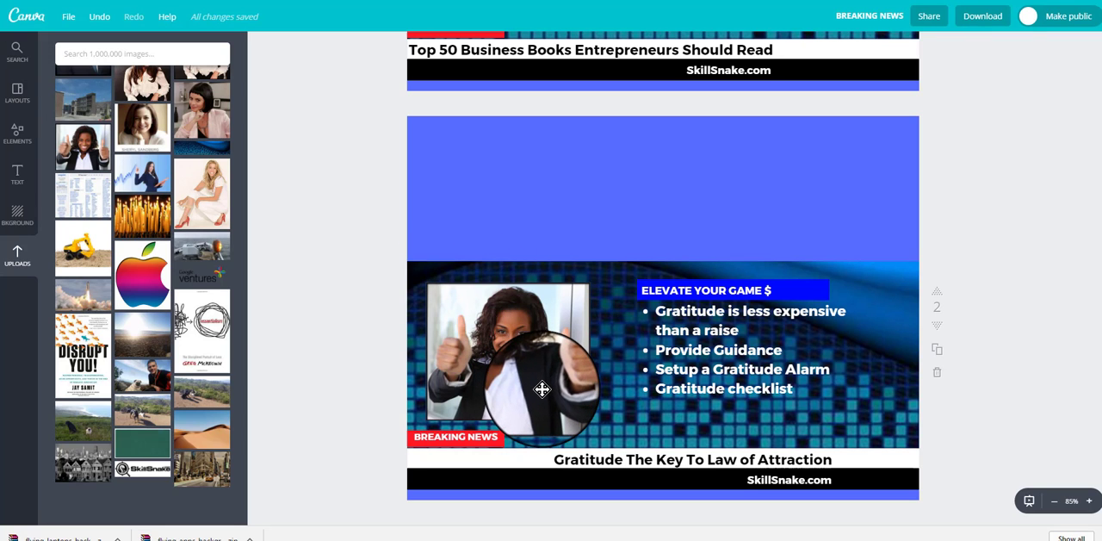
scroll(491, 382, up, 5)
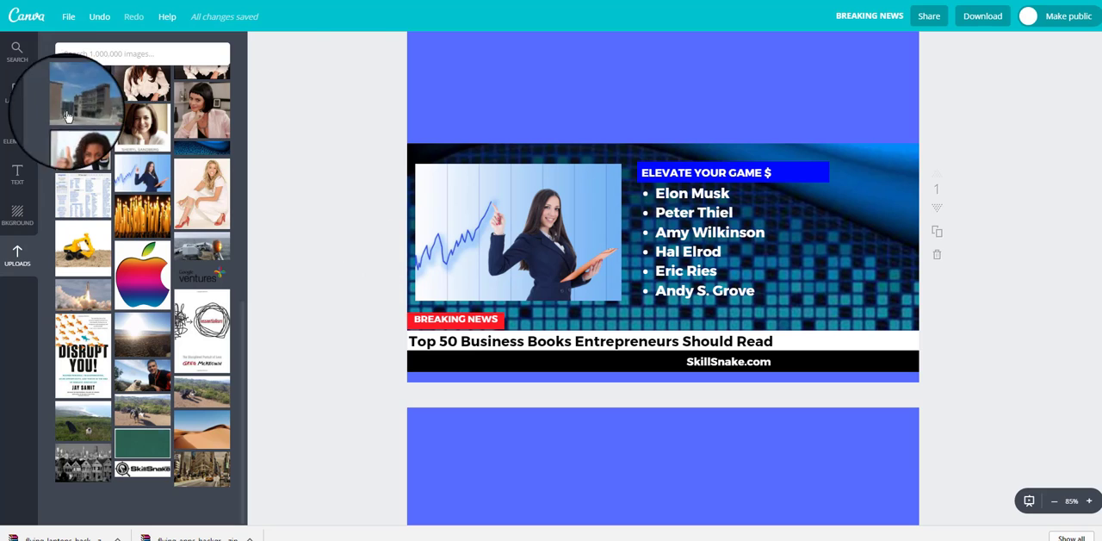
click(17, 131)
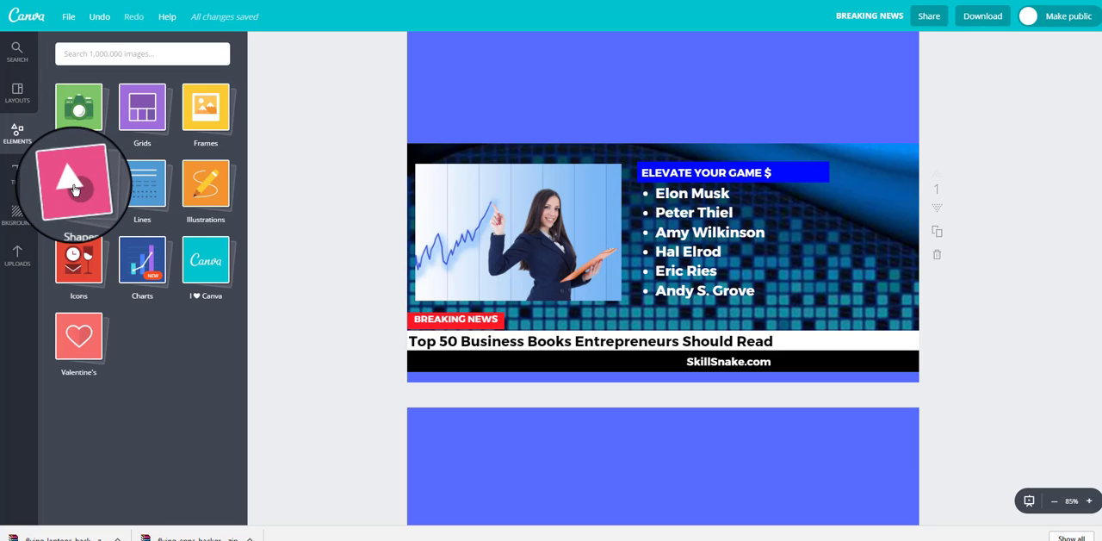
click(78, 185)
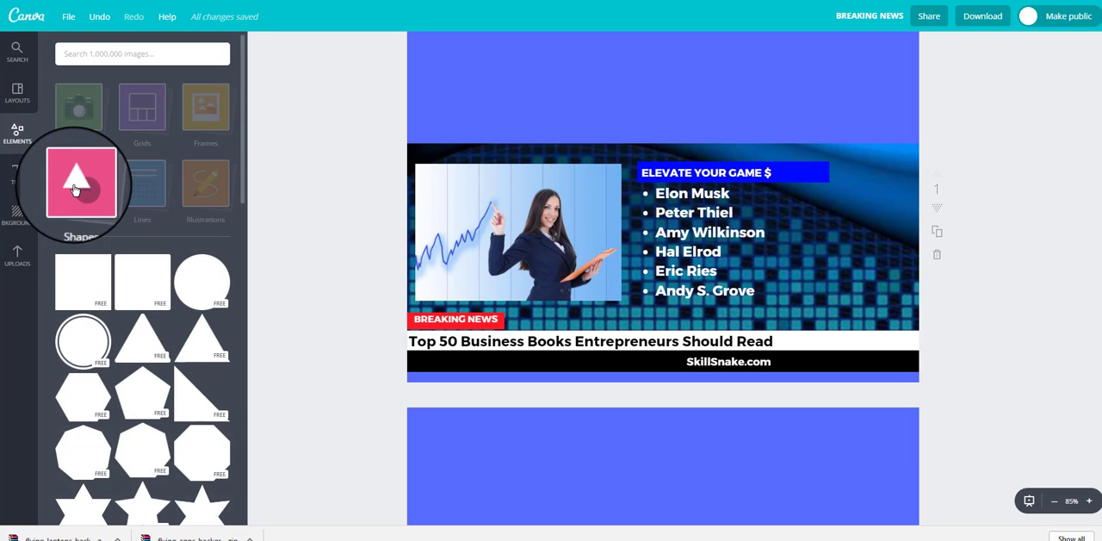
click(78, 286)
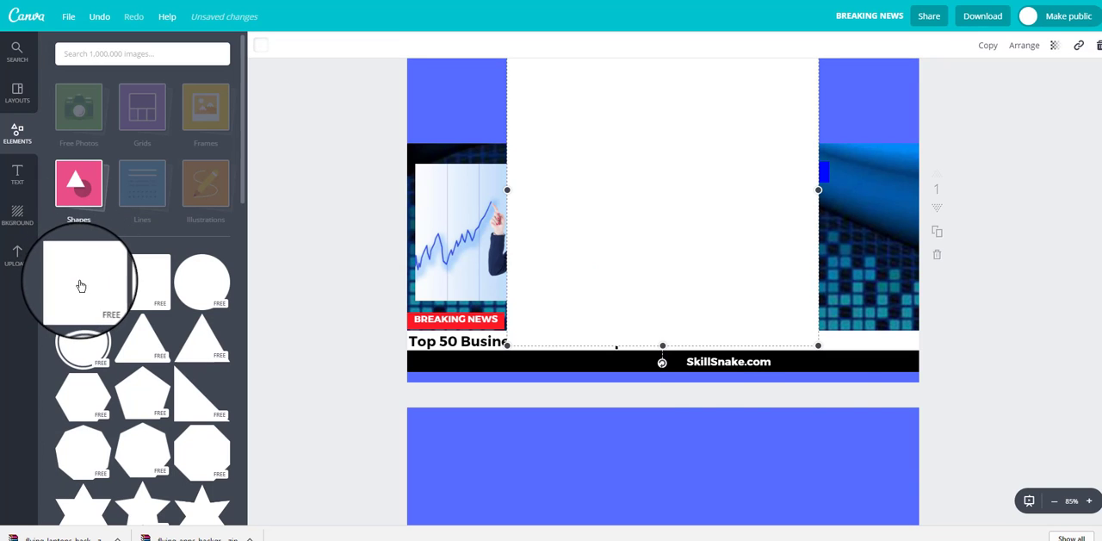
drag(818, 346, 770, 298)
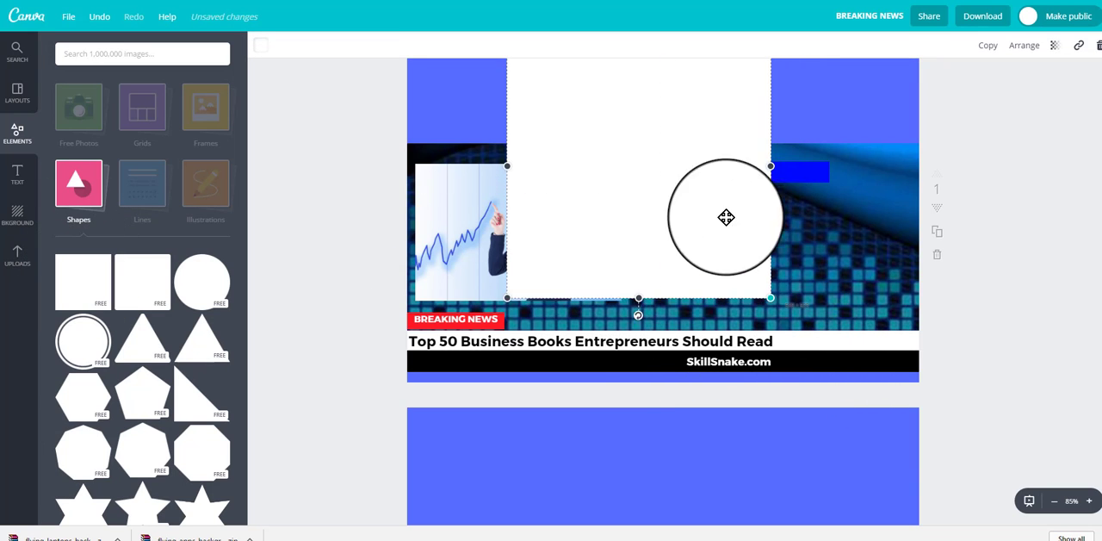
drag(726, 217, 663, 163)
drag(602, 112, 580, 192)
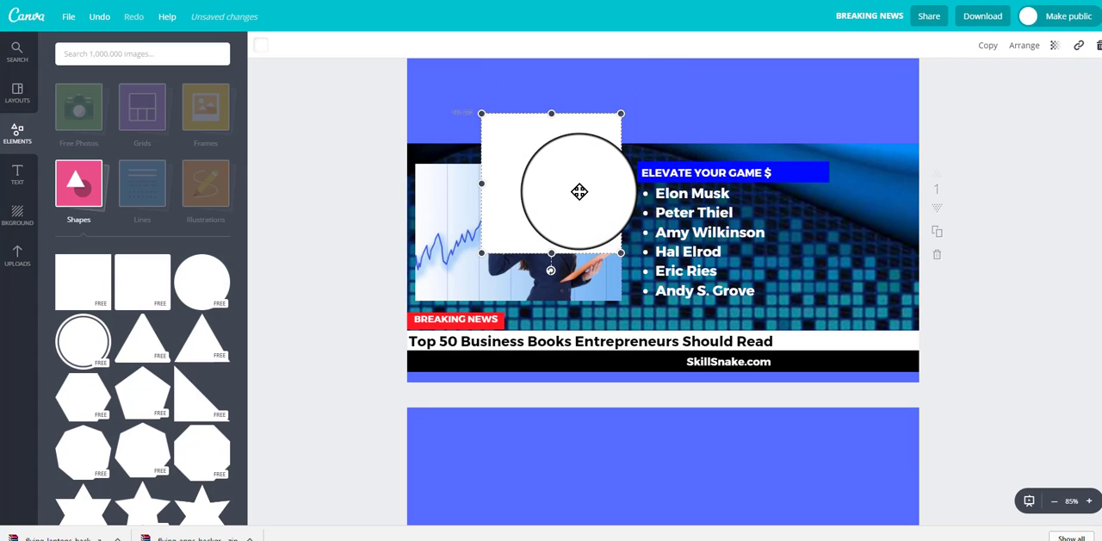
Step: Colour the square black and send it behind the businesswoman photo
click(263, 50)
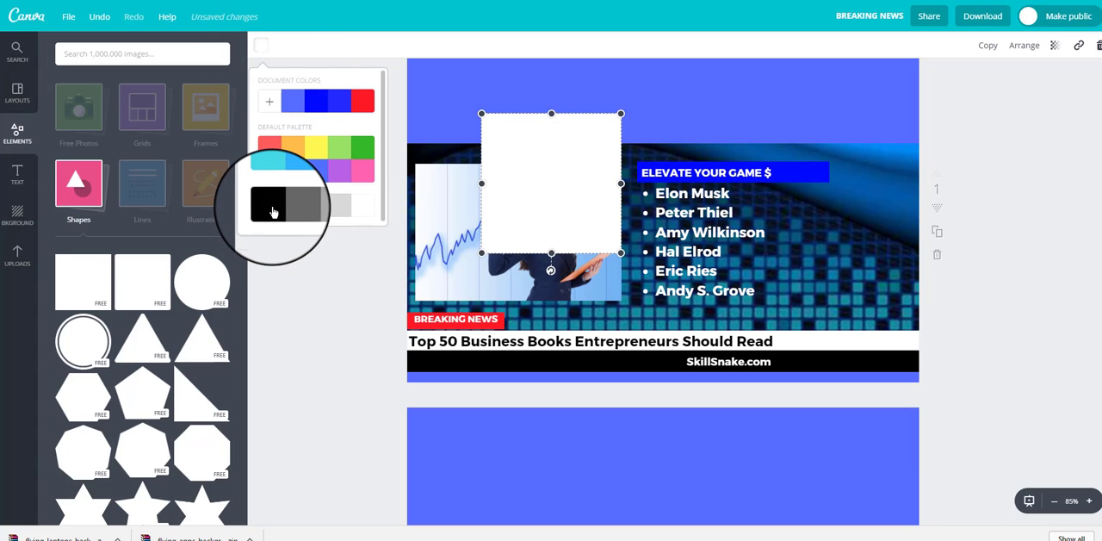
click(273, 212)
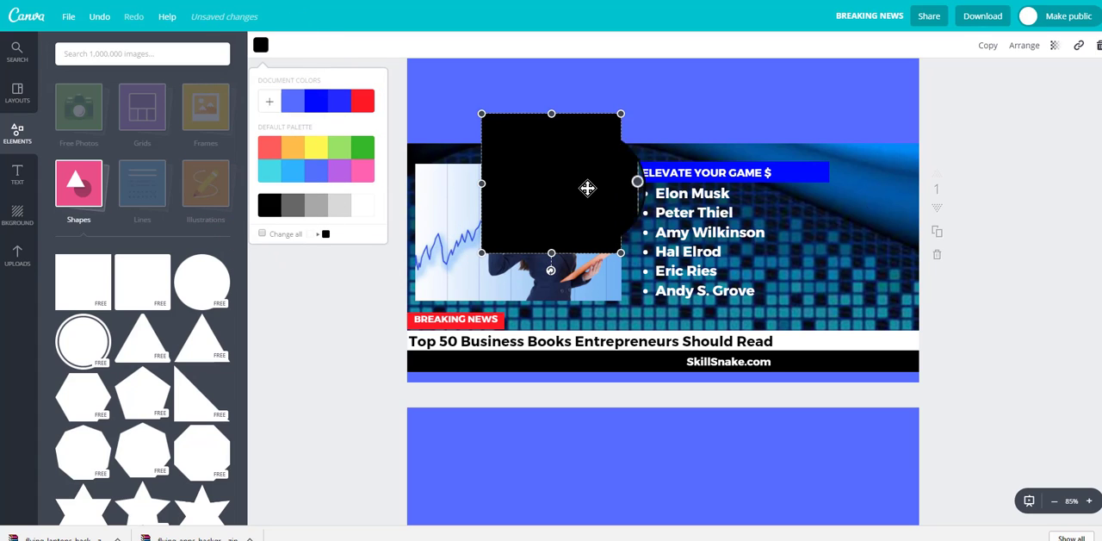
click(1035, 54)
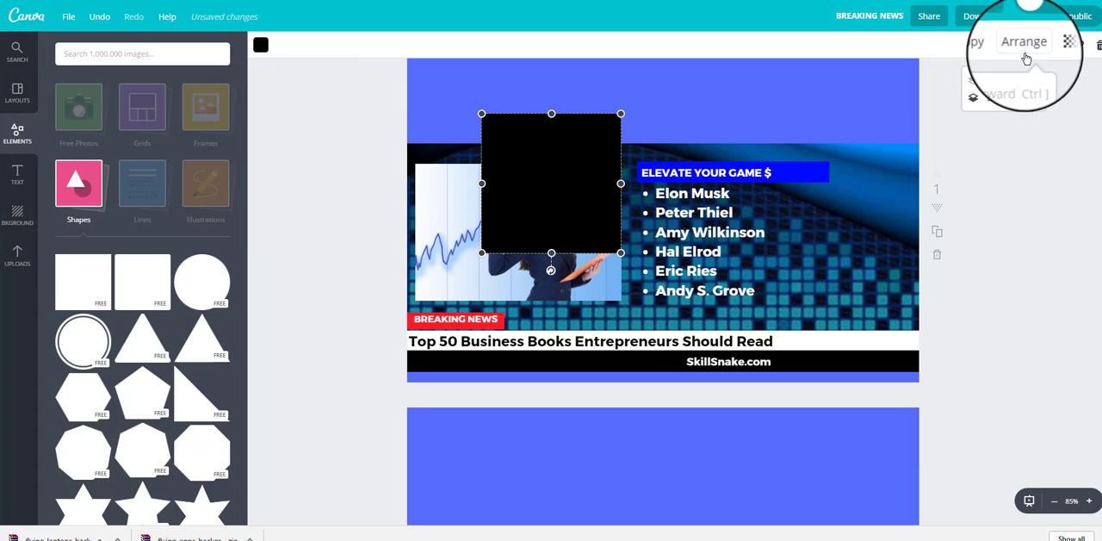
click(994, 100)
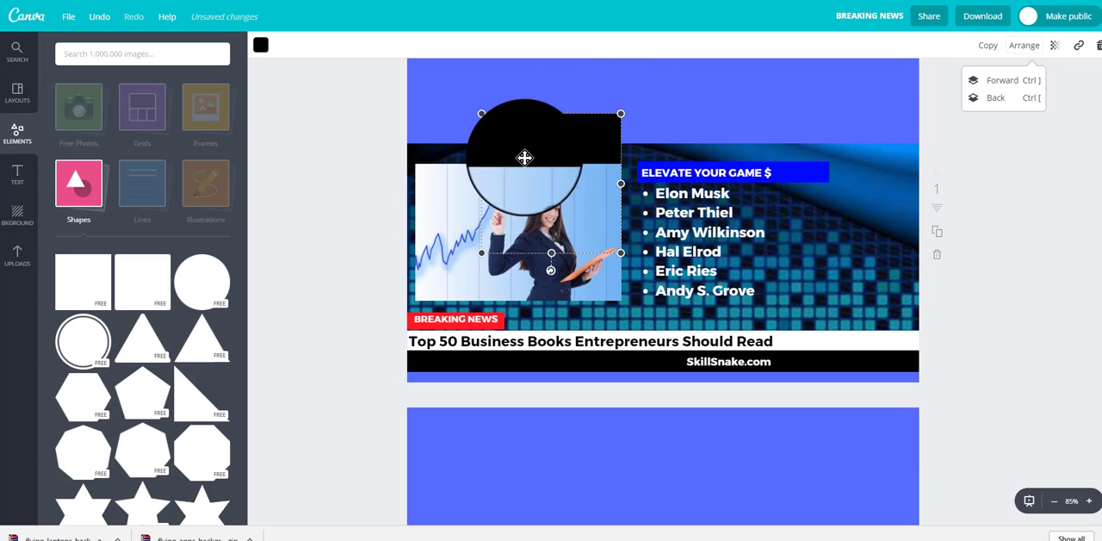
Step: Align and resize the black square so that it forms a thin, even border around the businesswoman photo
drag(540, 142, 470, 183)
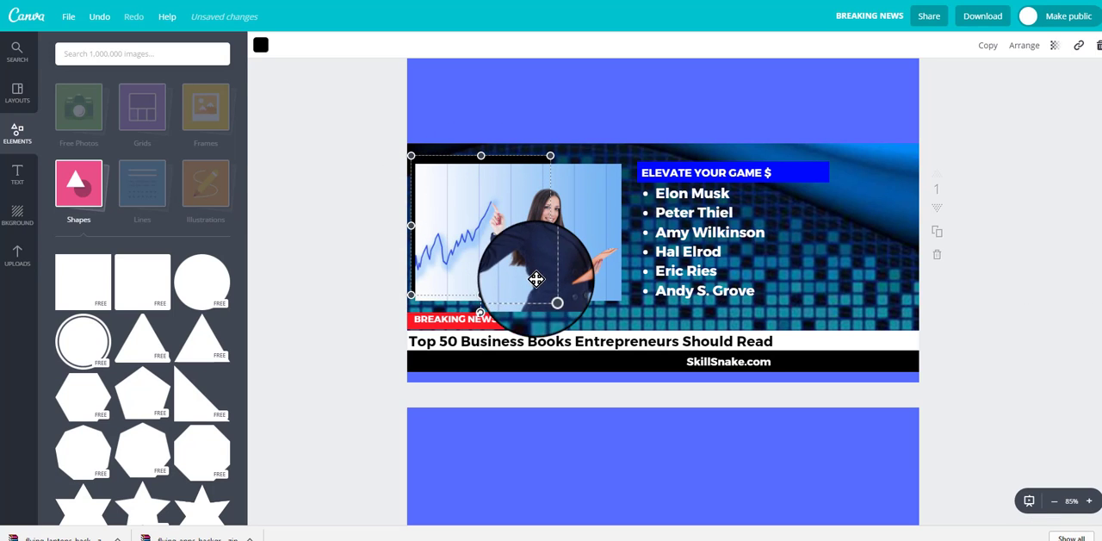
drag(550, 295, 630, 238)
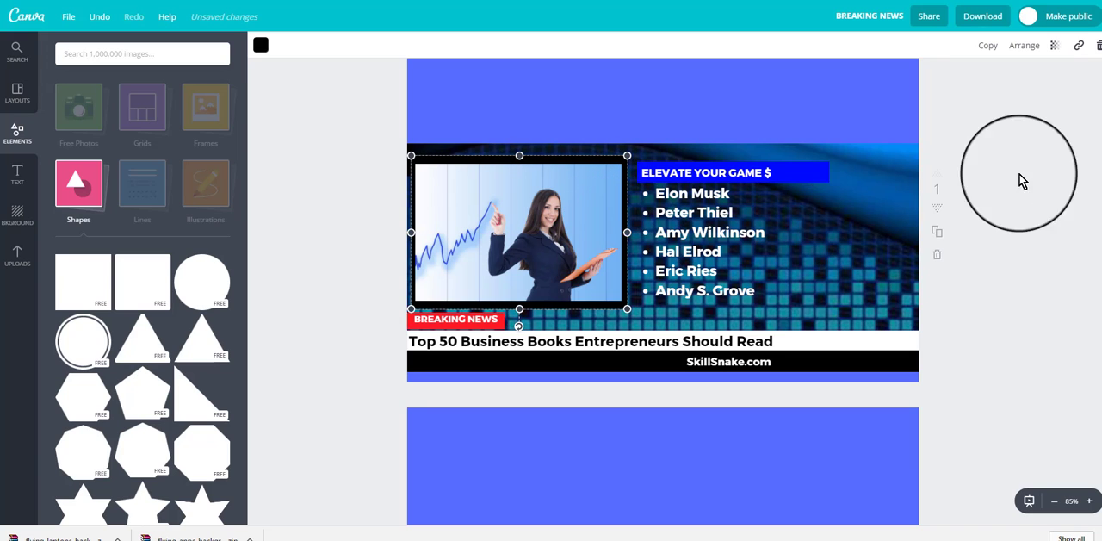
click(1002, 129)
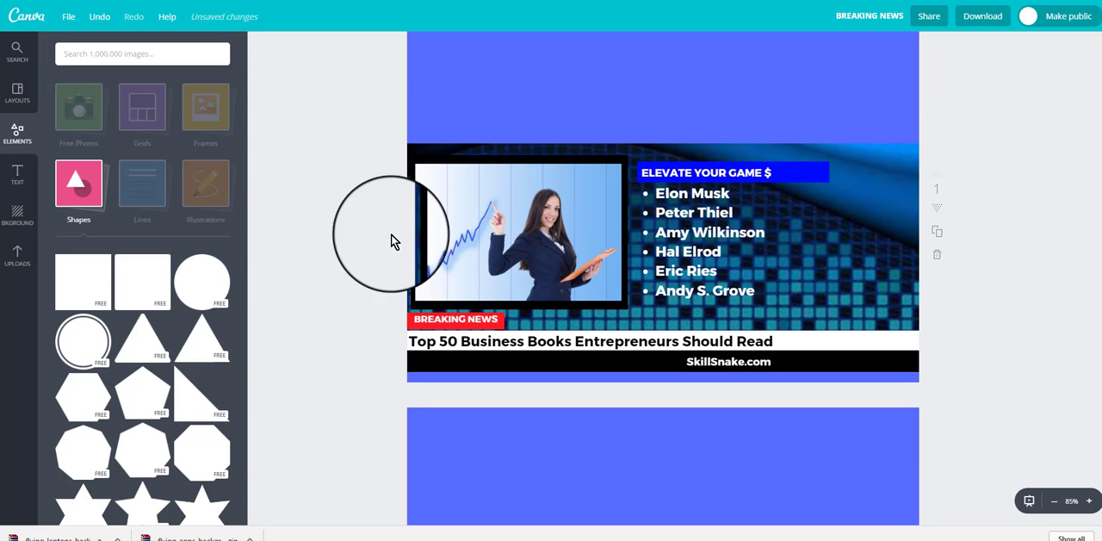
click(536, 154)
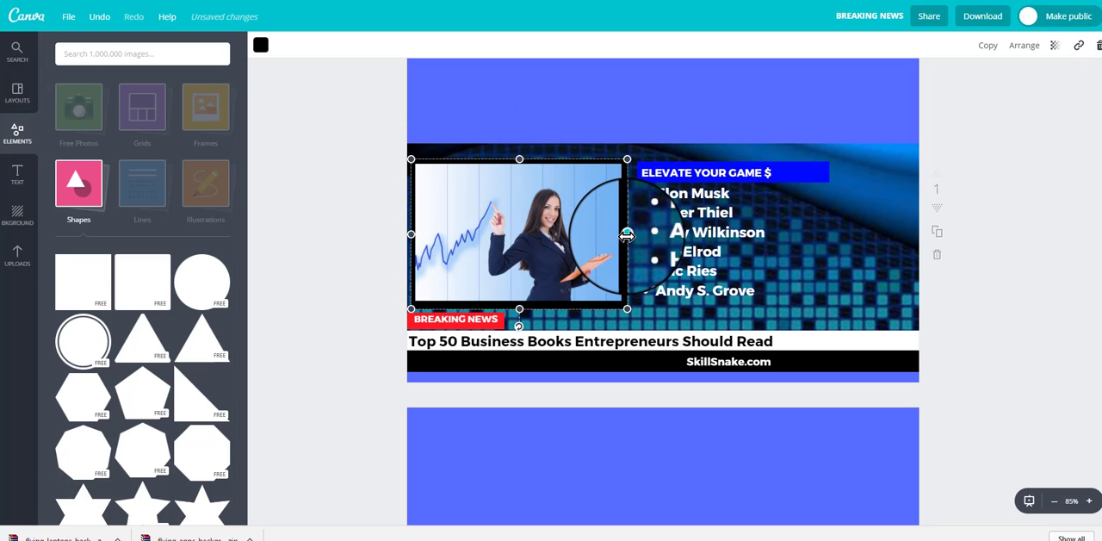
drag(627, 234, 624, 234)
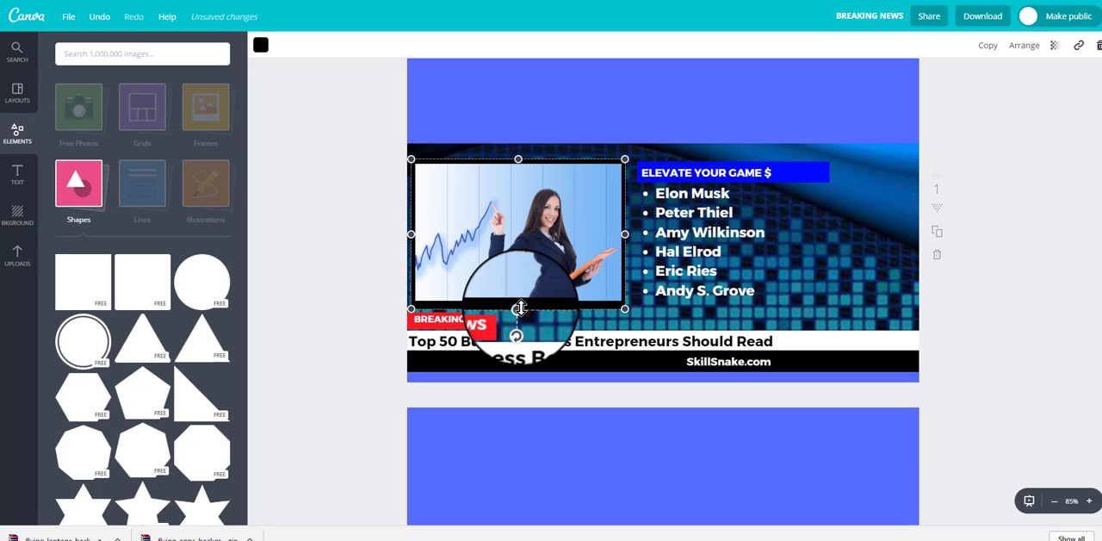
drag(519, 310, 520, 306)
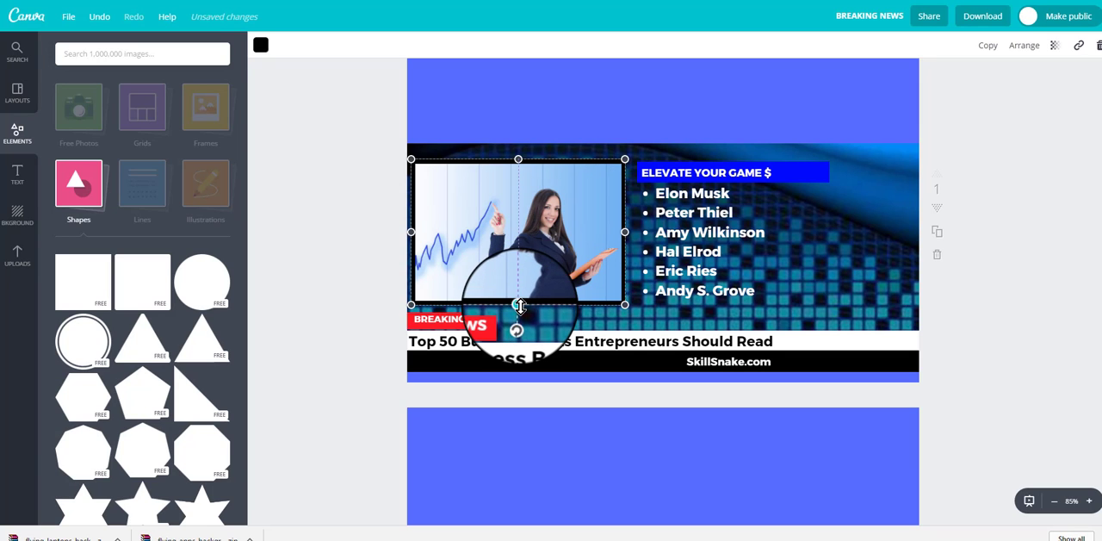
click(1040, 231)
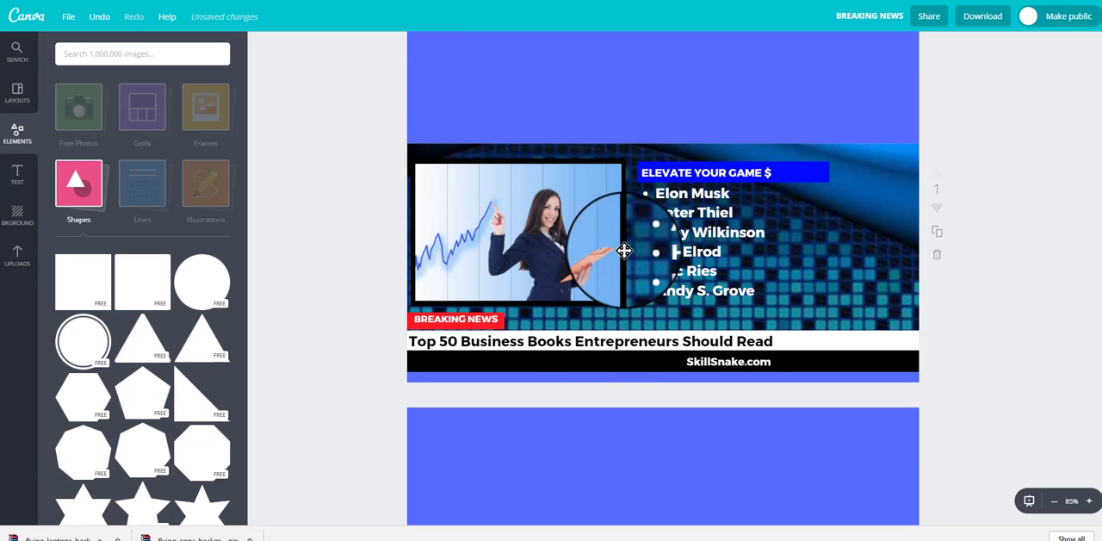
Step: Try green and red as the photo's border colour and set it back to black
click(624, 251)
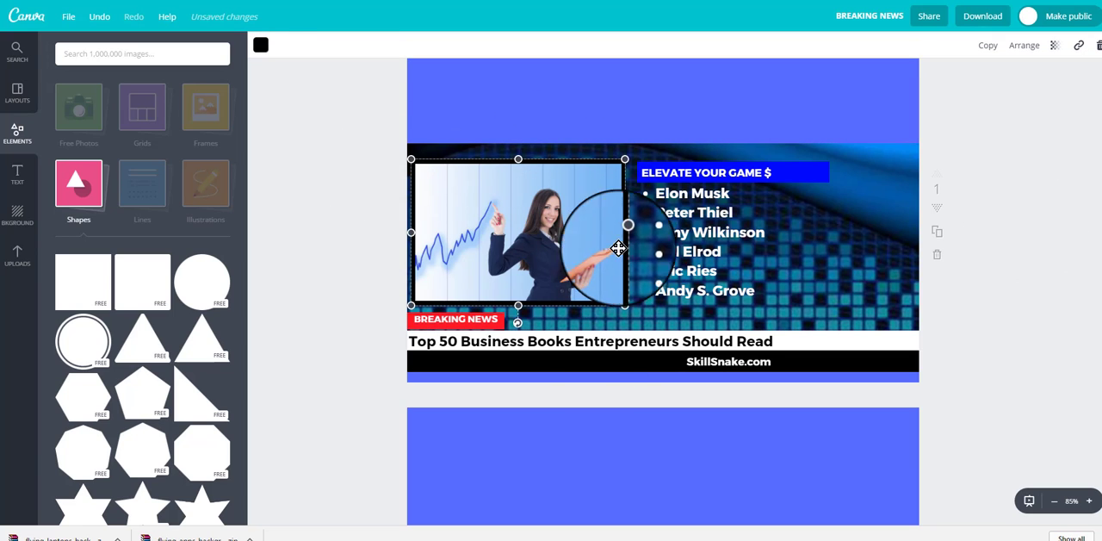
click(261, 49)
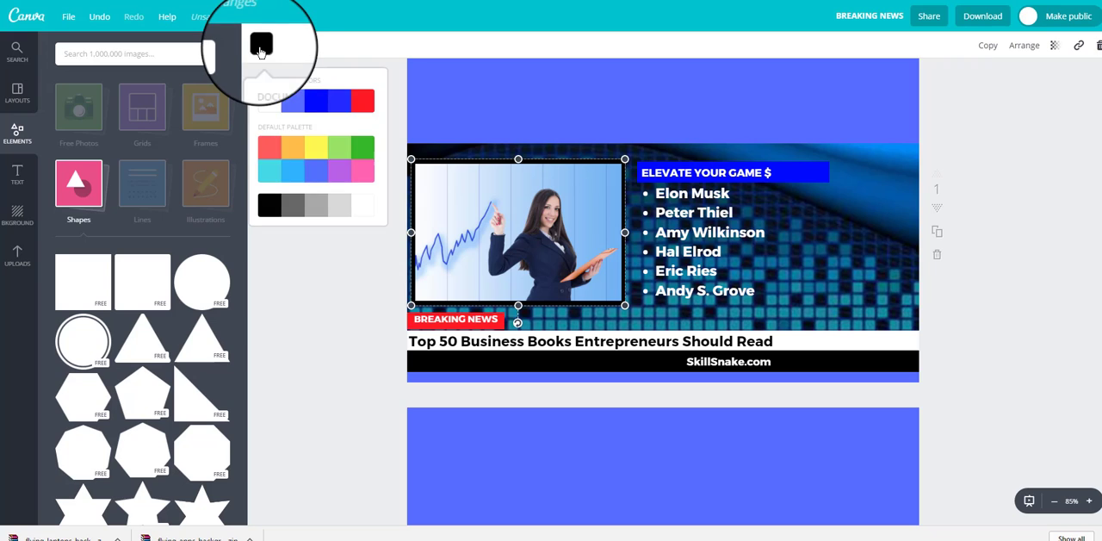
click(370, 152)
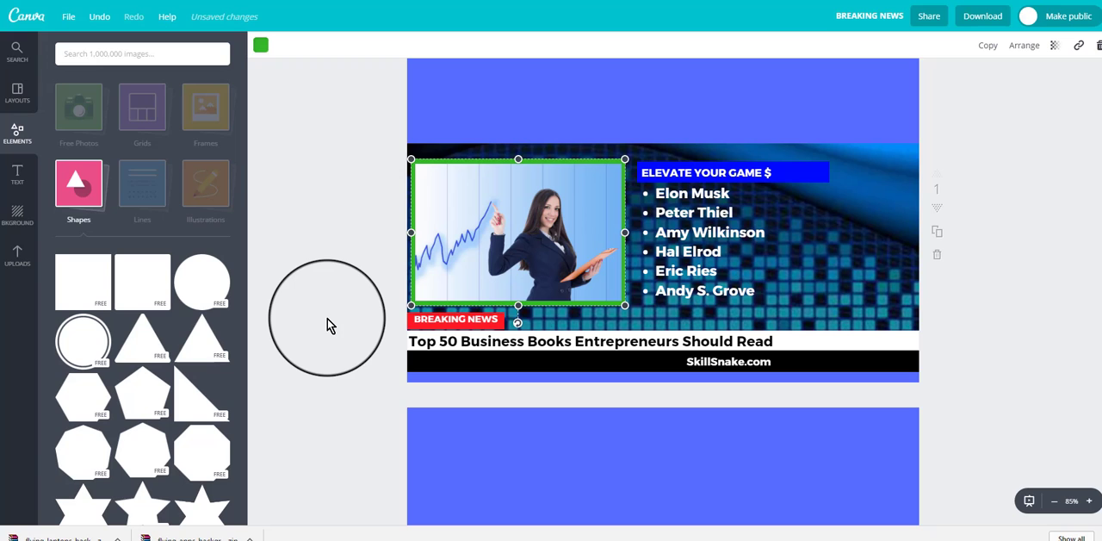
click(261, 47)
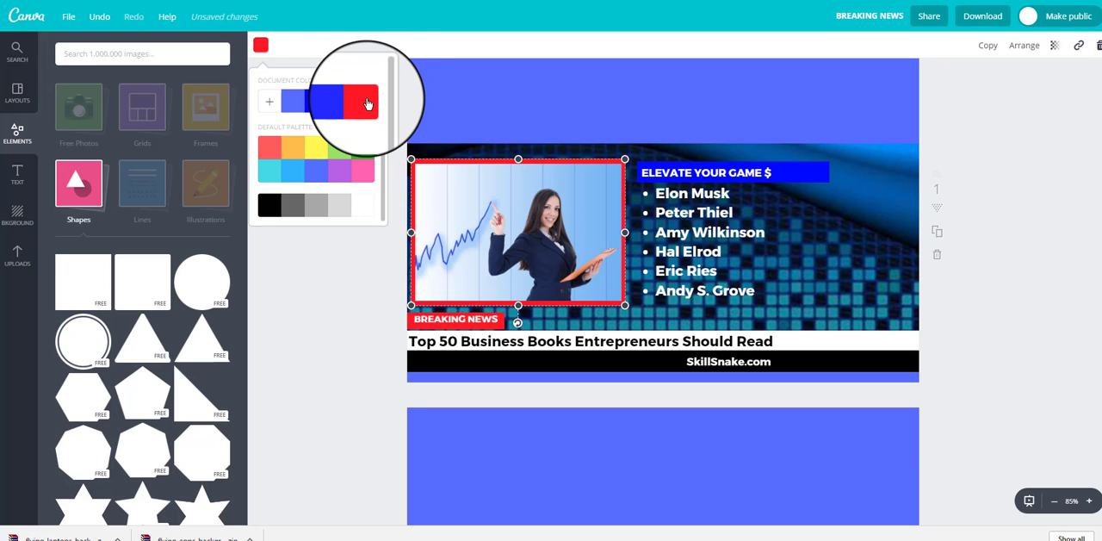
click(269, 207)
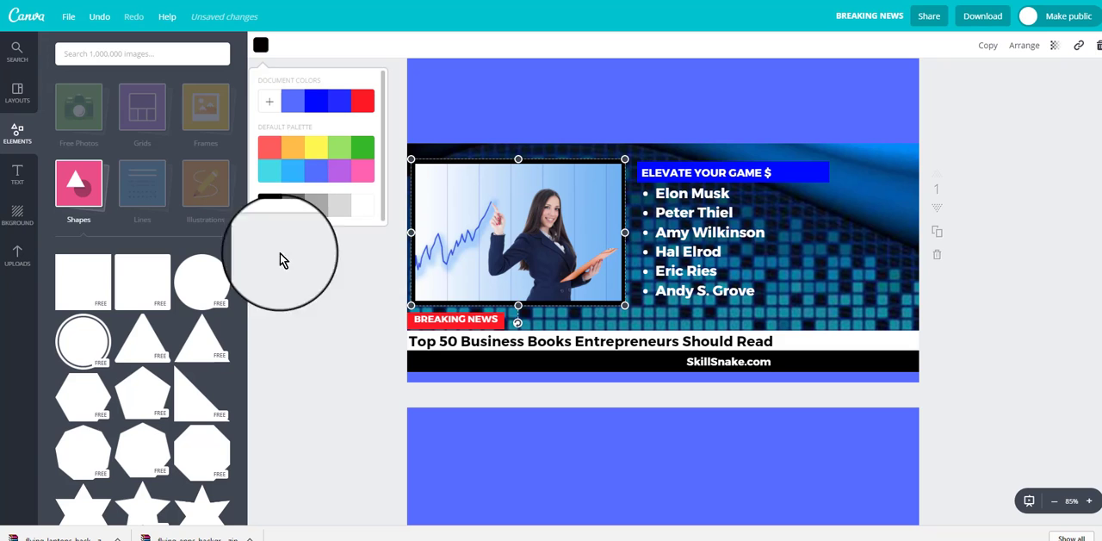
Step: Save the Breaking News design and select the white bar behind the "Top 50 Business Books Entrepreneurs Should Read" headline
click(69, 17)
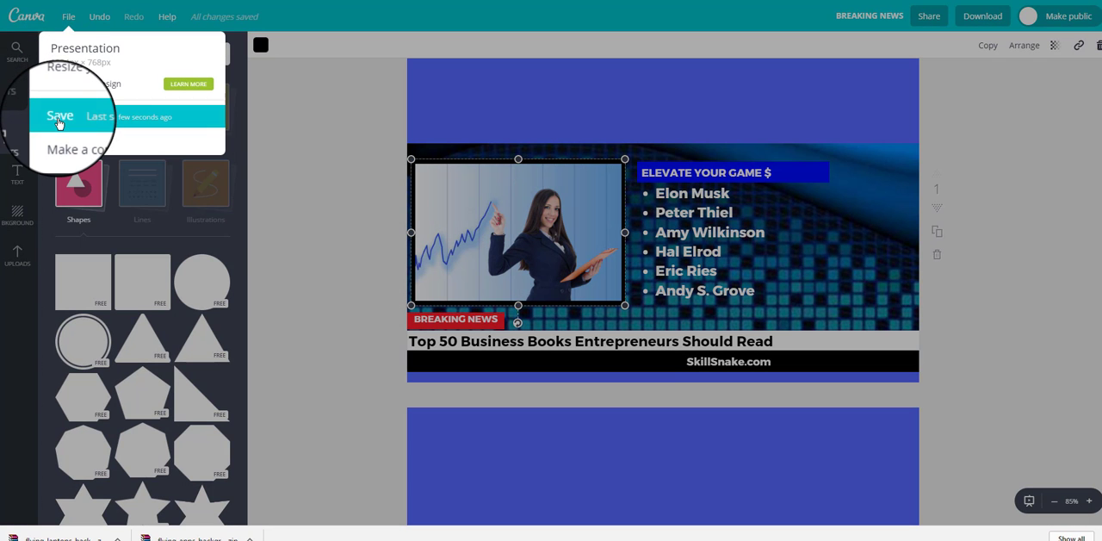
click(307, 333)
click(308, 334)
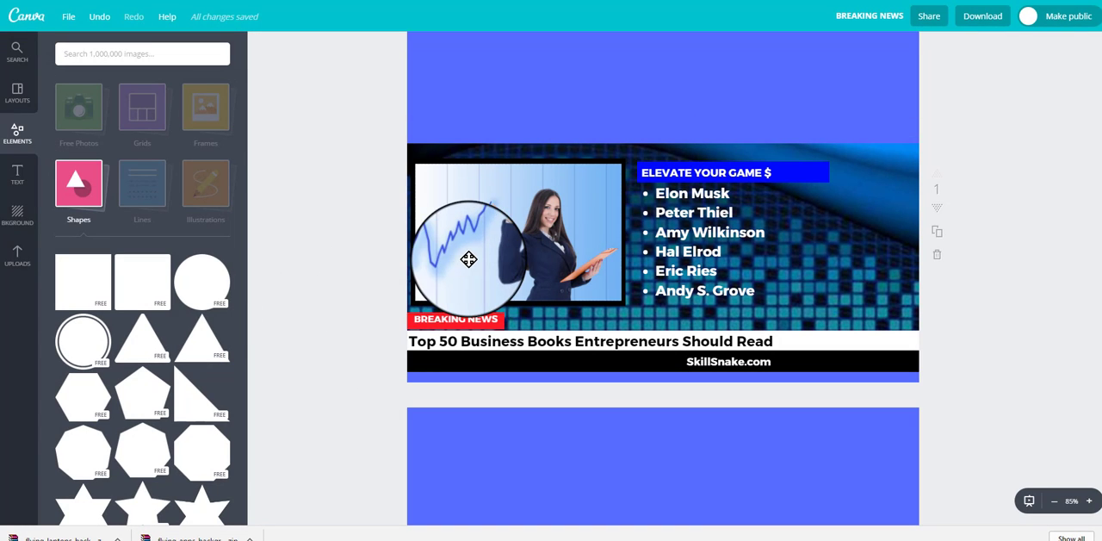
drag(468, 258, 817, 336)
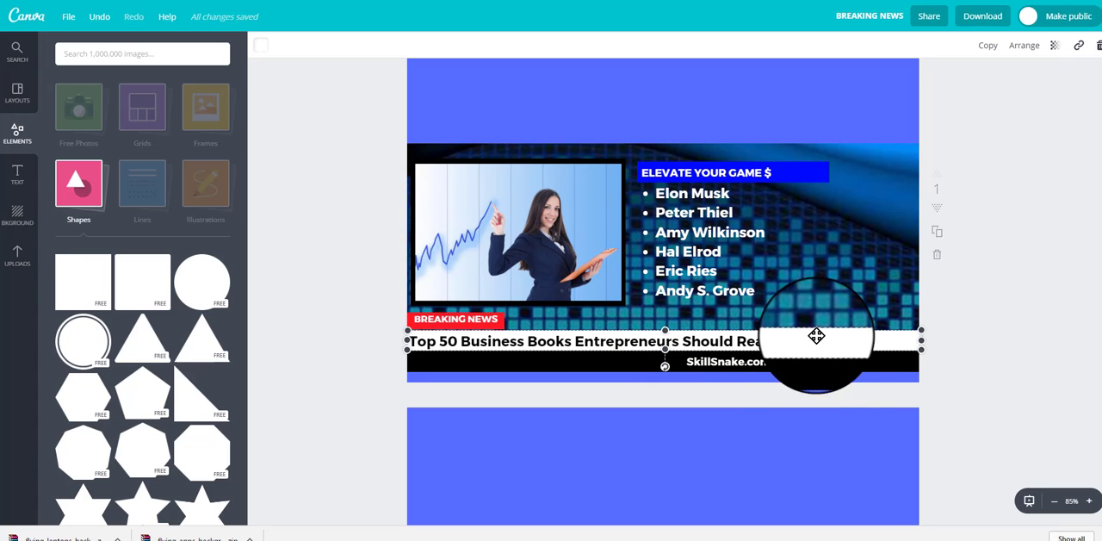
Step: Add a white square shape and reshape it into a thin white bar across the full page width in the blue area above the banner
click(86, 185)
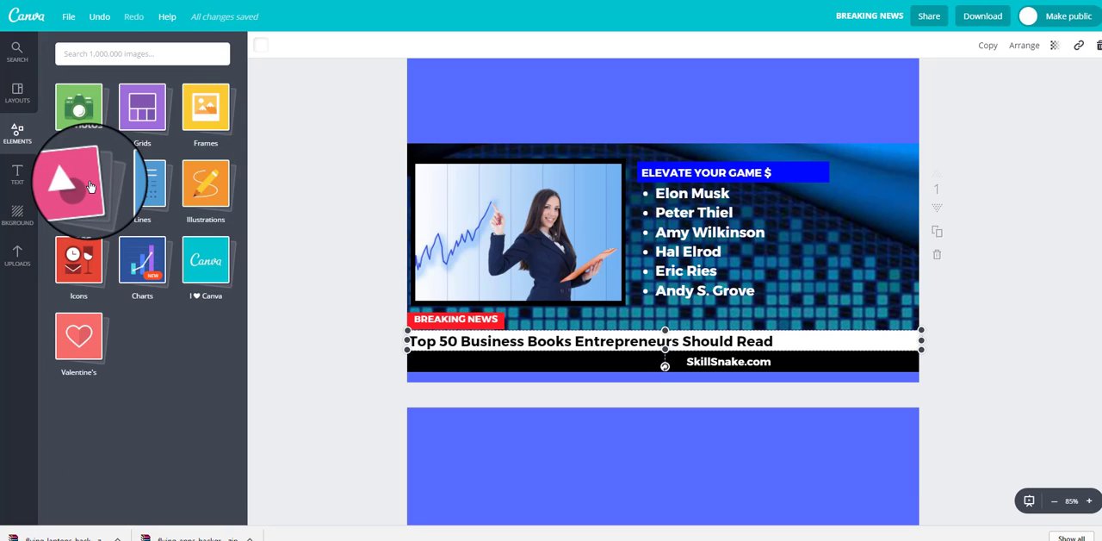
click(90, 186)
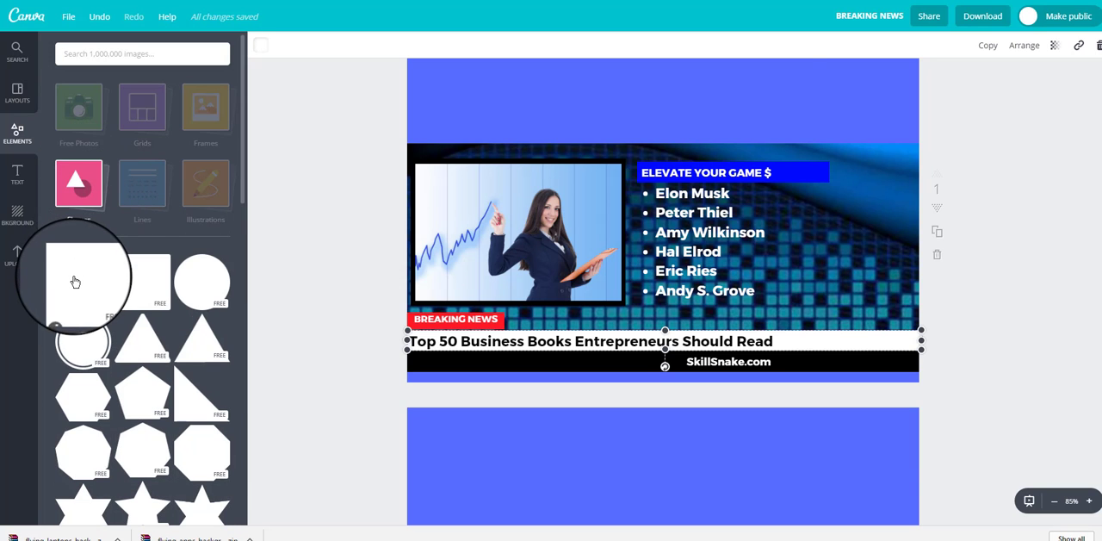
click(75, 282)
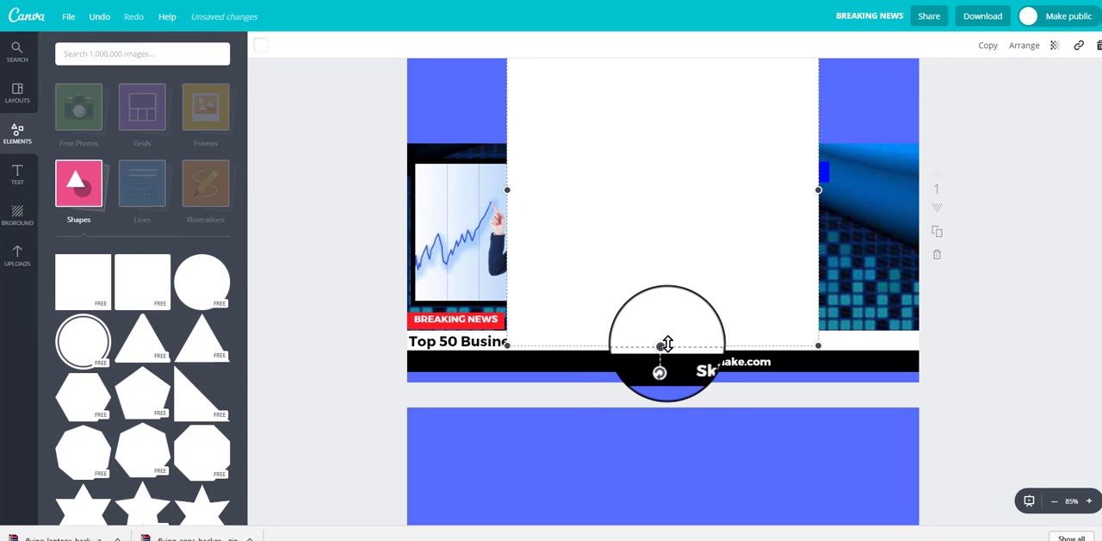
drag(667, 344, 682, 104)
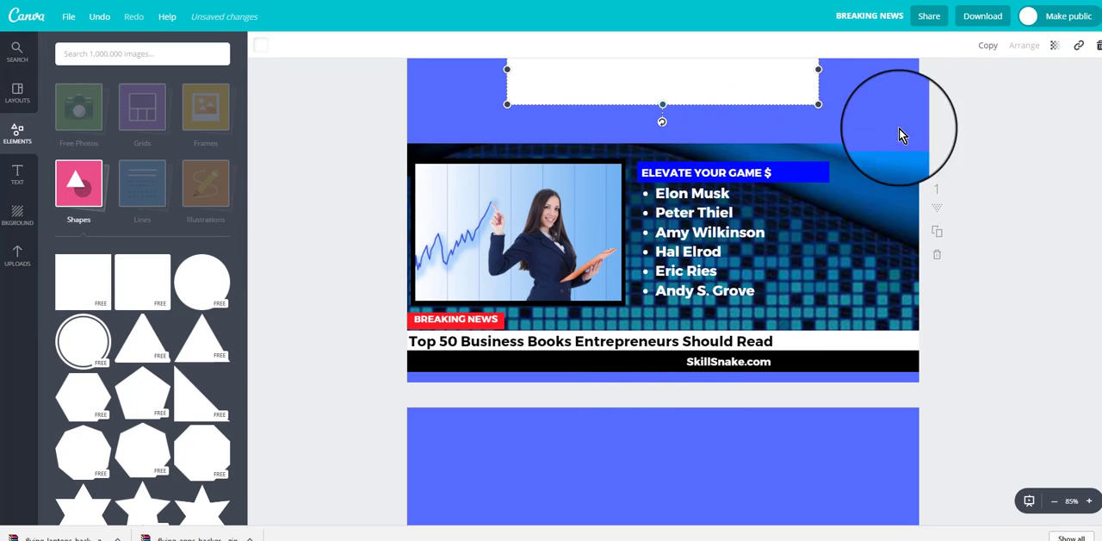
scroll(965, 228, up, 1)
drag(660, 143, 920, 170)
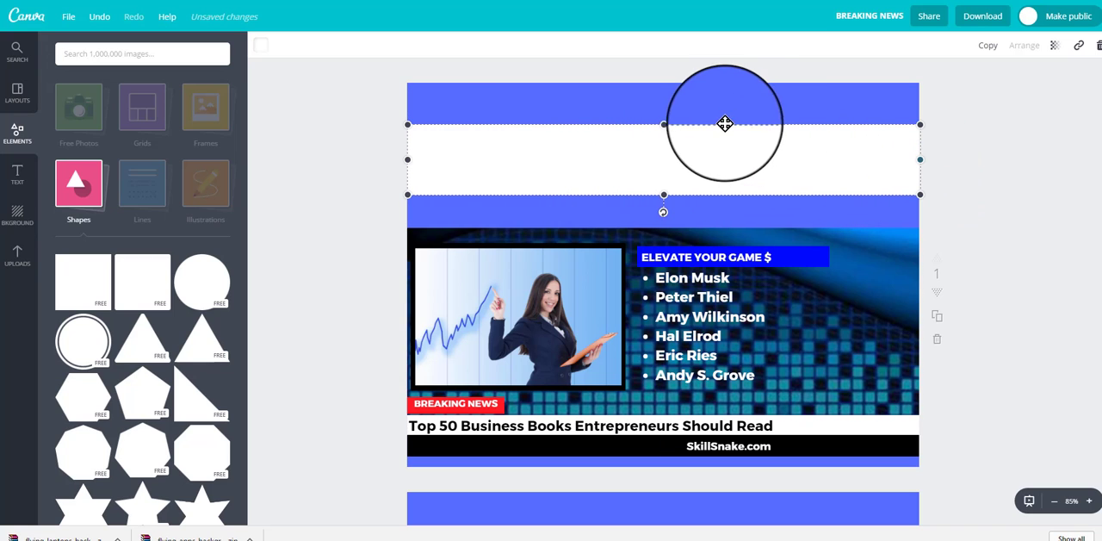
drag(667, 131, 664, 169)
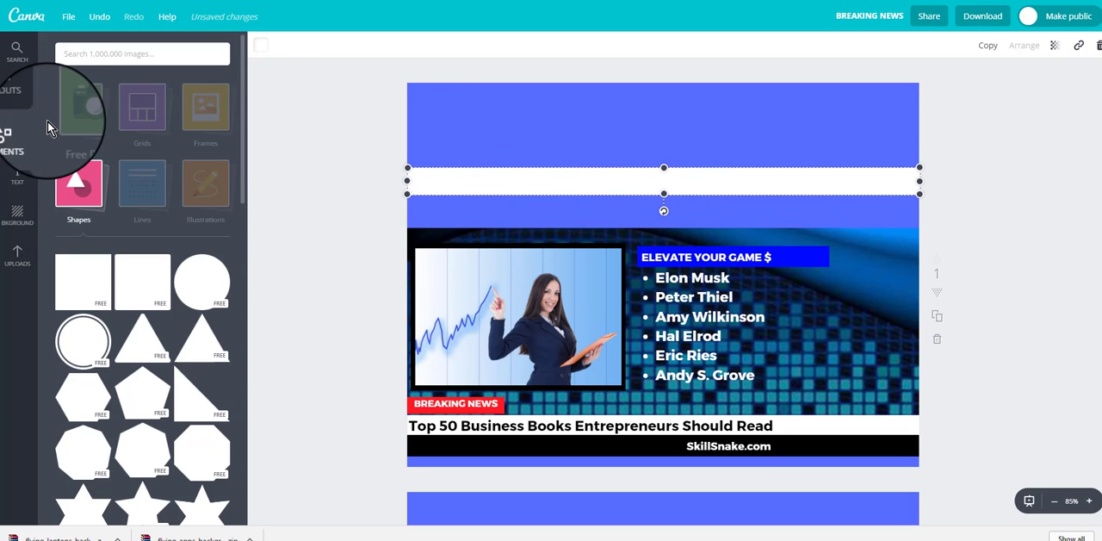
Step: Add a subheading text box near the new white bar and colour its text black
click(17, 181)
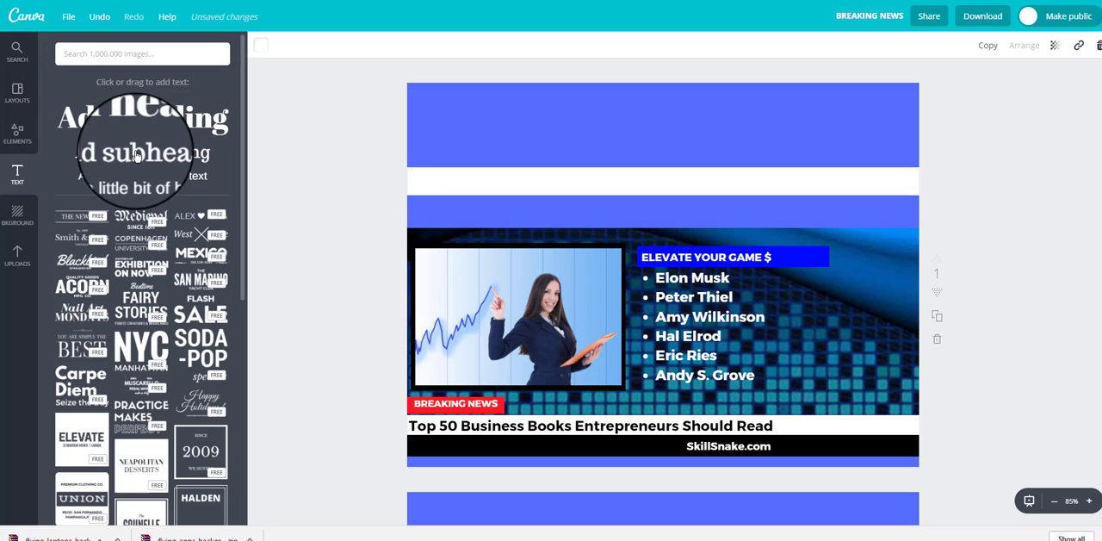
drag(136, 155, 652, 192)
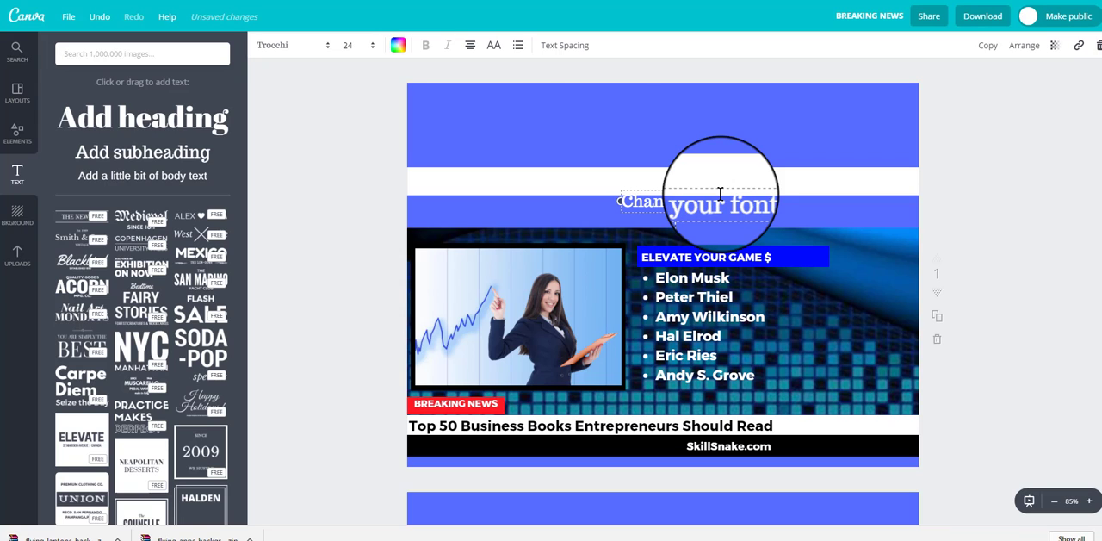
click(399, 45)
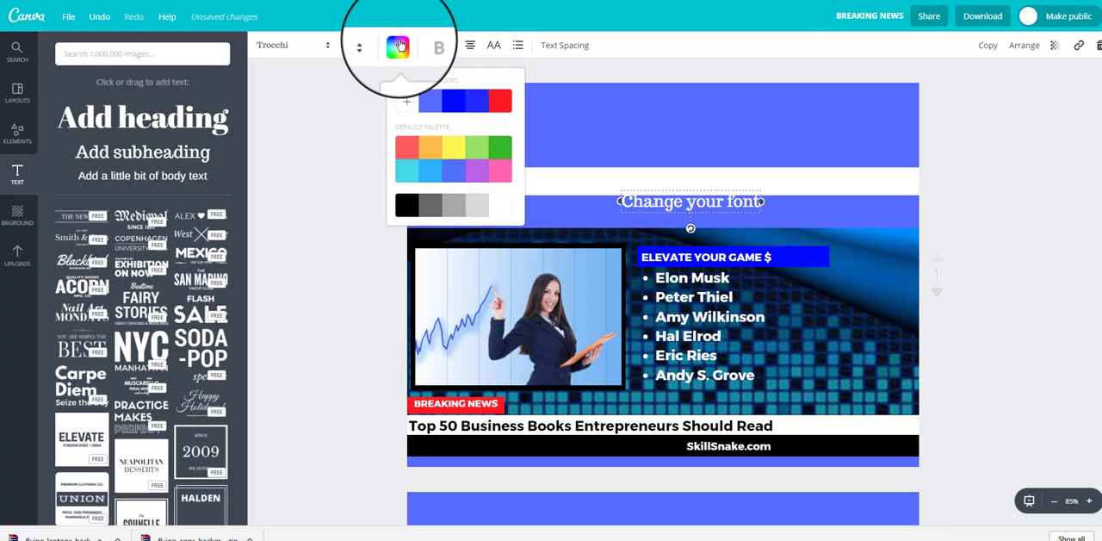
click(401, 205)
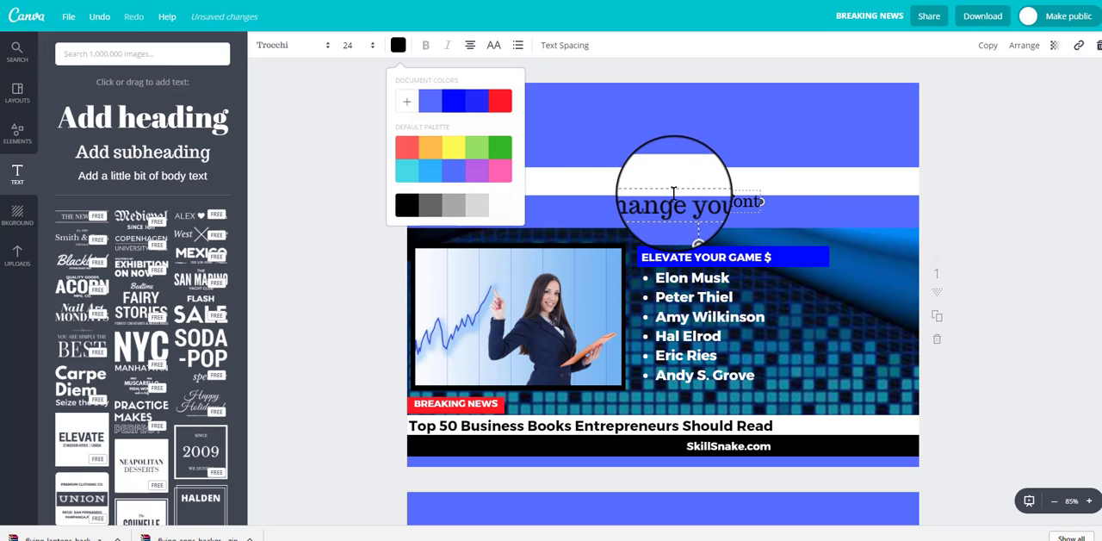
Step: Move the subheading onto the white bar, set its font to Ultra and widen its box so the text fits on one line
mouse_move(677, 184)
mouse_down()
mouse_move(675, 164)
mouse_move(665, 169)
mouse_up()
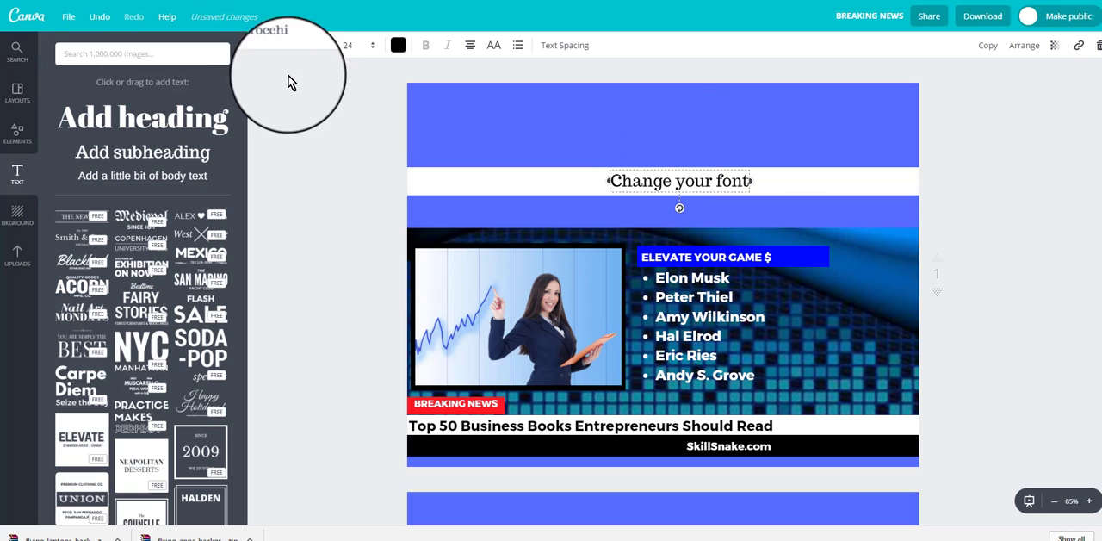
click(283, 48)
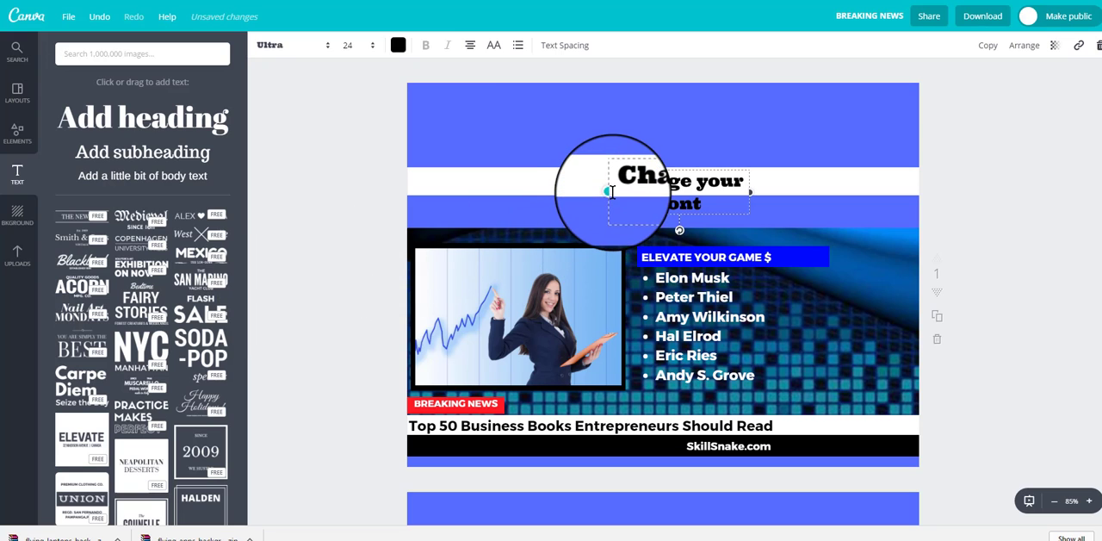
drag(609, 191, 511, 191)
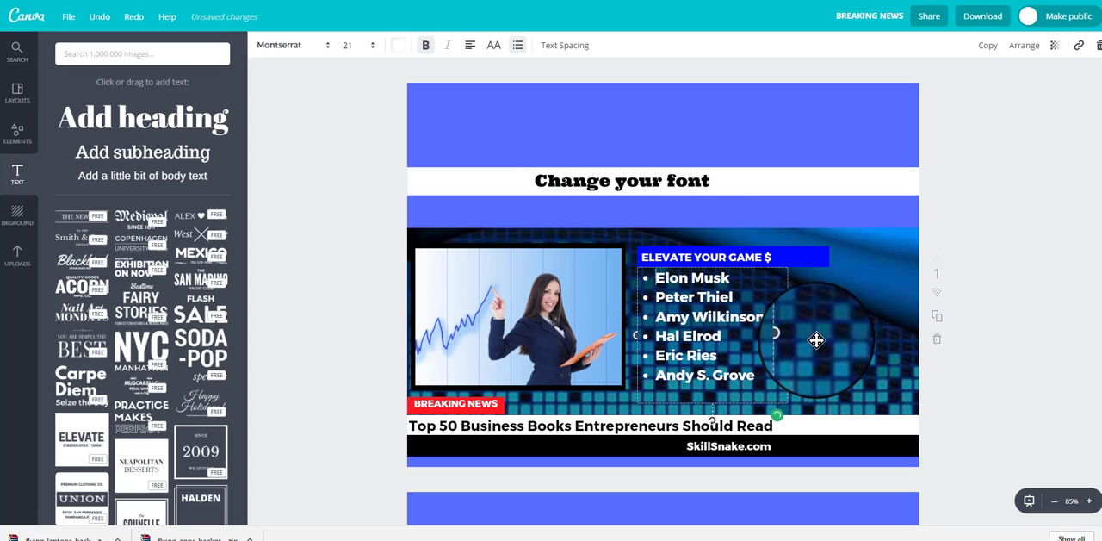
Step: Widen the text box of the bulleted names under "ELEVATE YOUR GAME $" and set its letter spacing to -70
drag(789, 336, 759, 341)
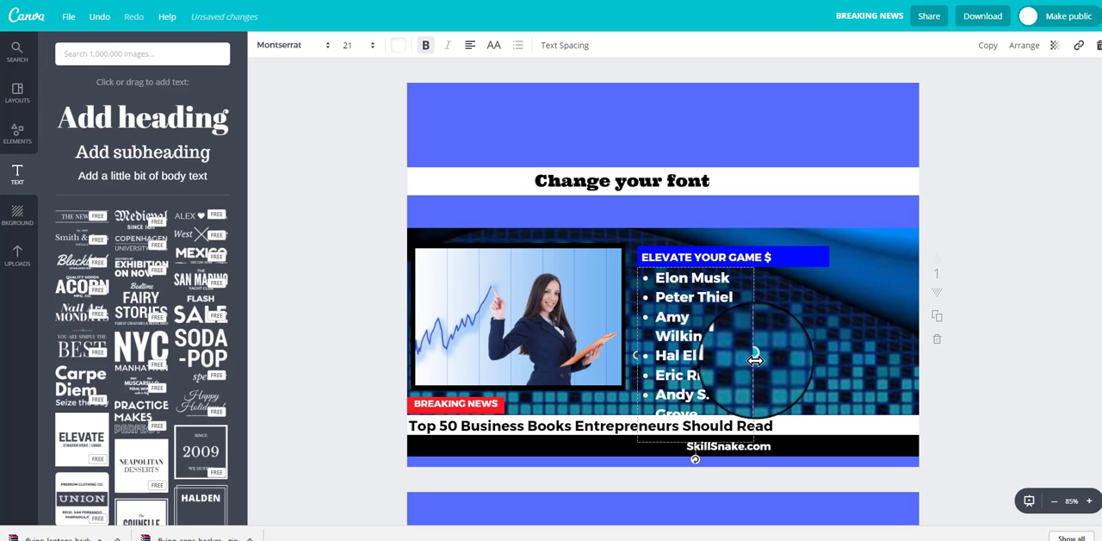
drag(755, 360, 800, 357)
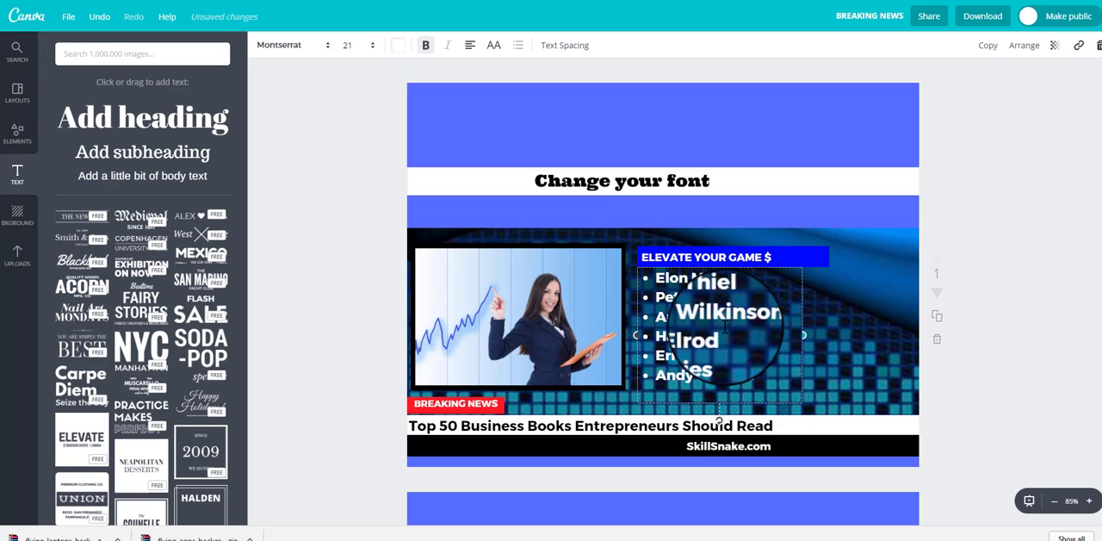
click(552, 50)
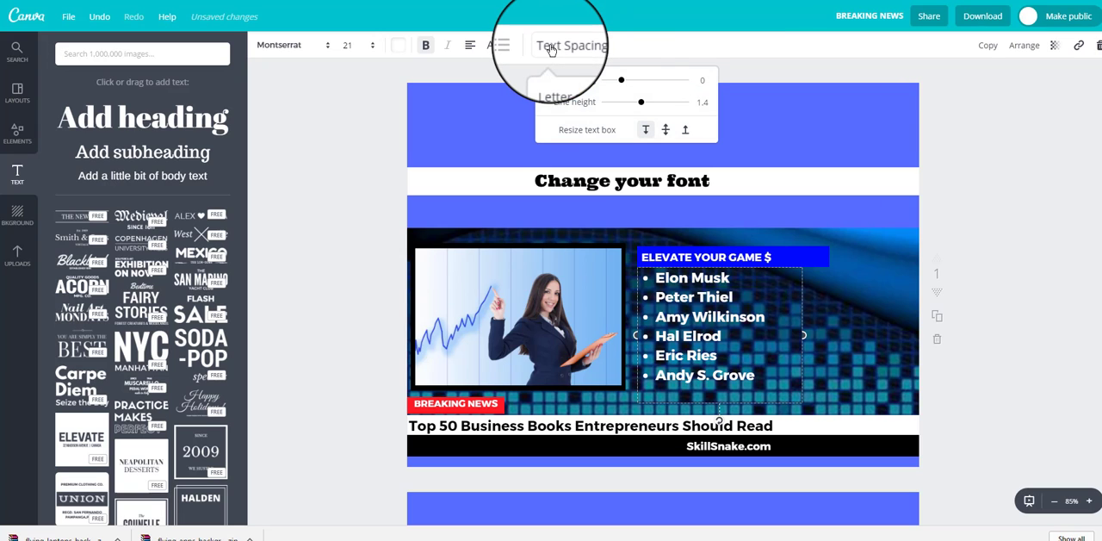
mouse_move(621, 80)
mouse_down()
mouse_move(651, 87)
mouse_move(617, 83)
mouse_up()
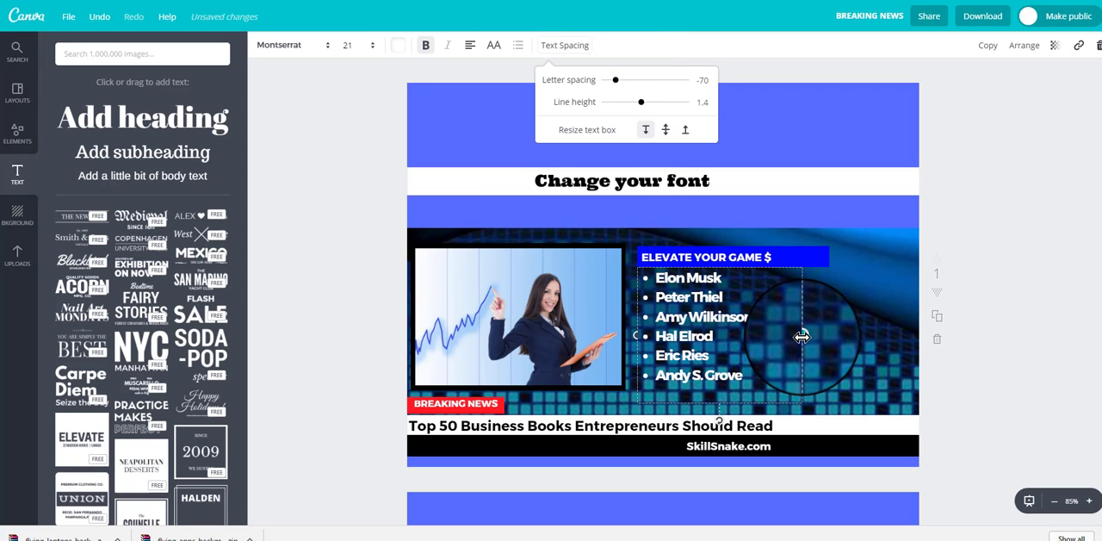
drag(802, 336, 837, 335)
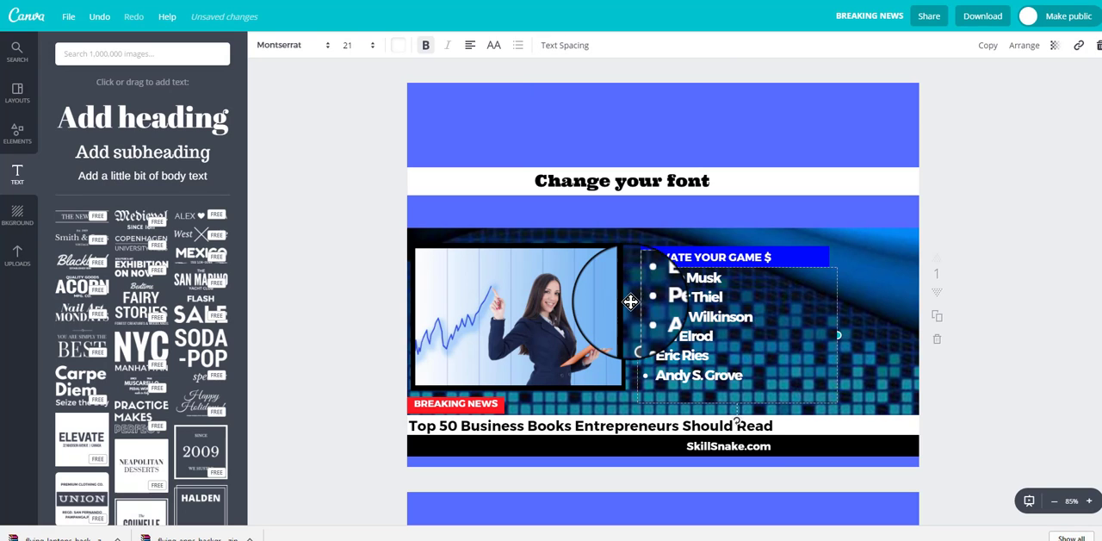
Step: Set the line height of the bulleted names list to 1.24 and deselect it
click(564, 47)
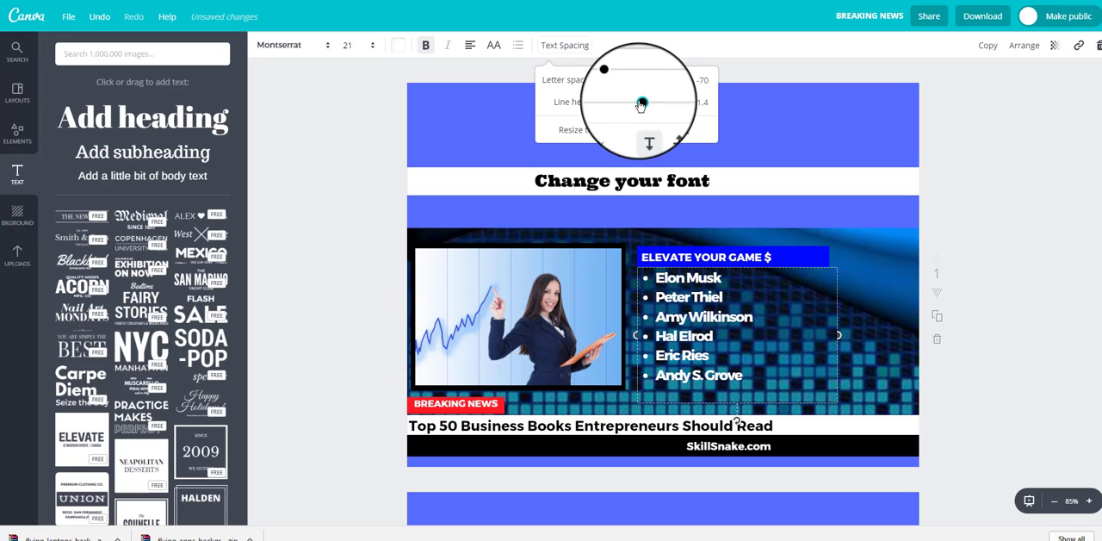
mouse_move(640, 103)
mouse_down()
mouse_move(684, 116)
mouse_move(612, 108)
mouse_move(638, 117)
mouse_up()
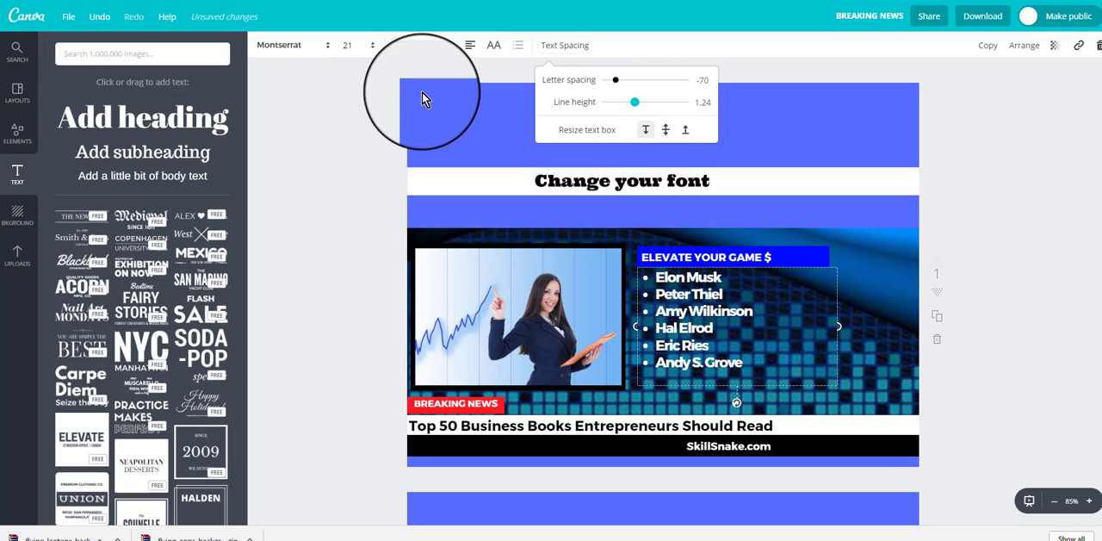
click(328, 129)
click(974, 319)
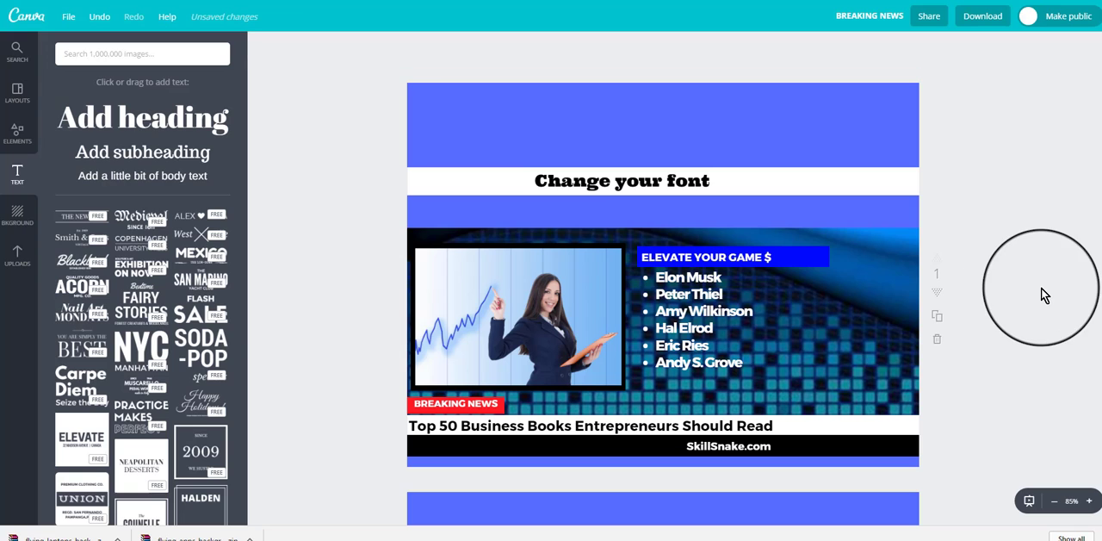
Step: Try size 42 on the "Change your font" text, widen its box to the left, and set the size back to 24
click(623, 181)
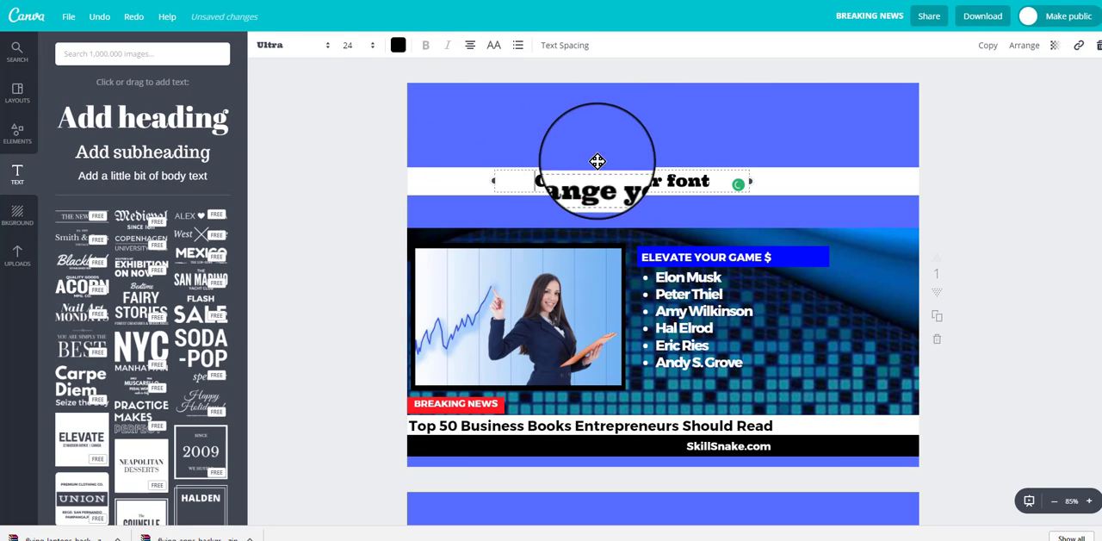
click(373, 48)
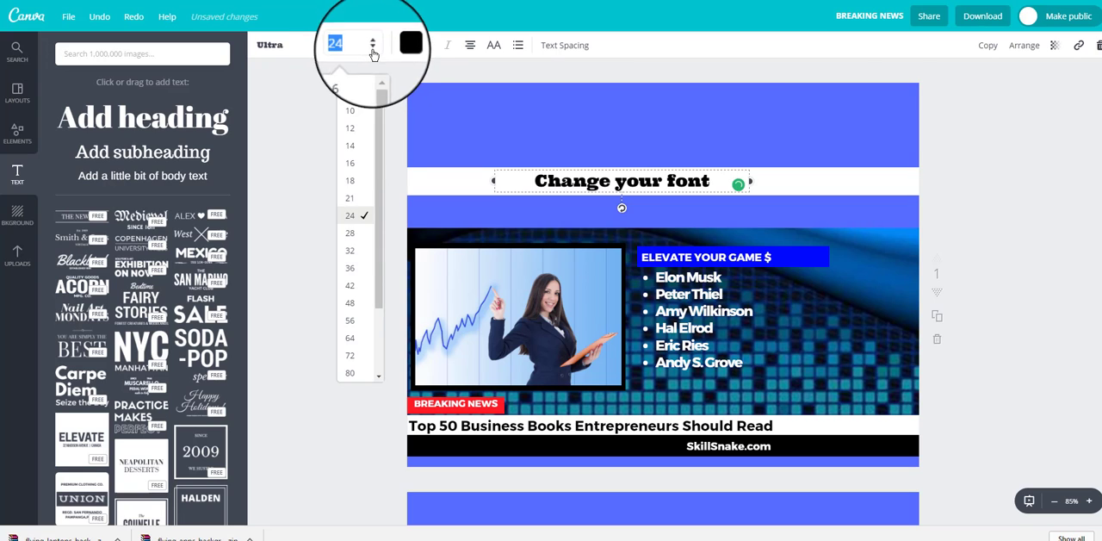
click(351, 288)
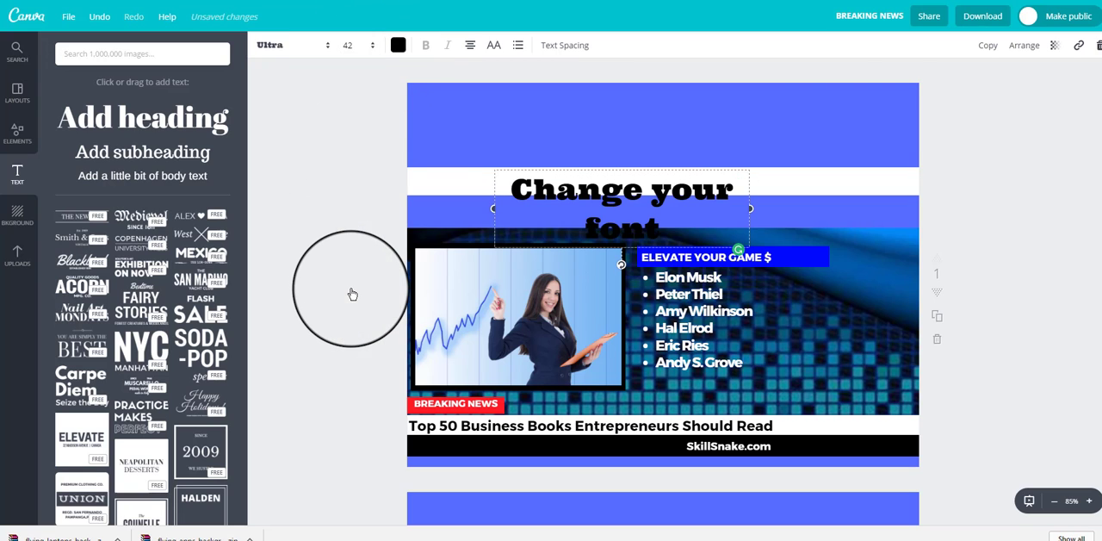
drag(450, 195, 450, 194)
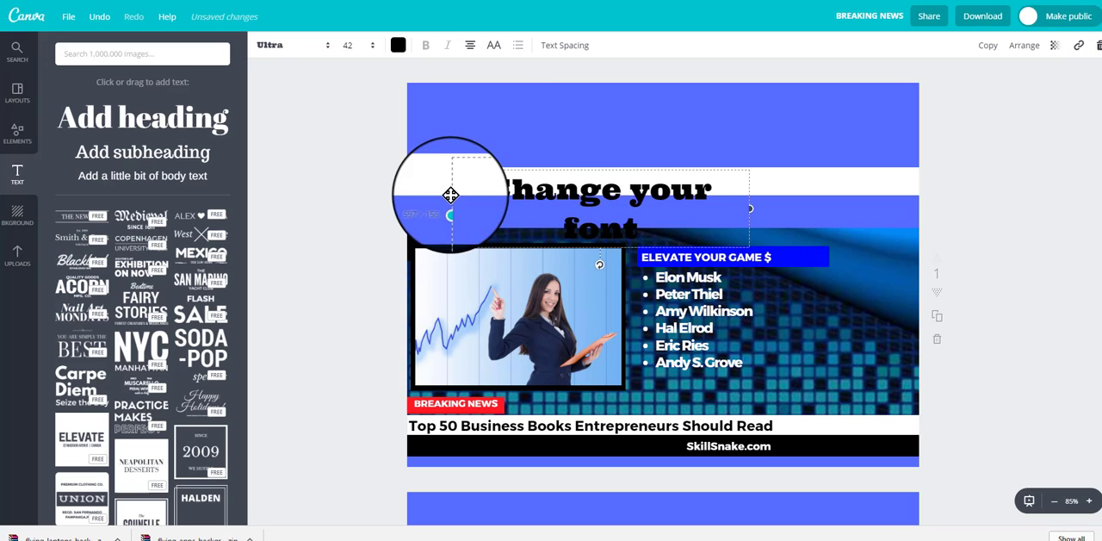
click(348, 46)
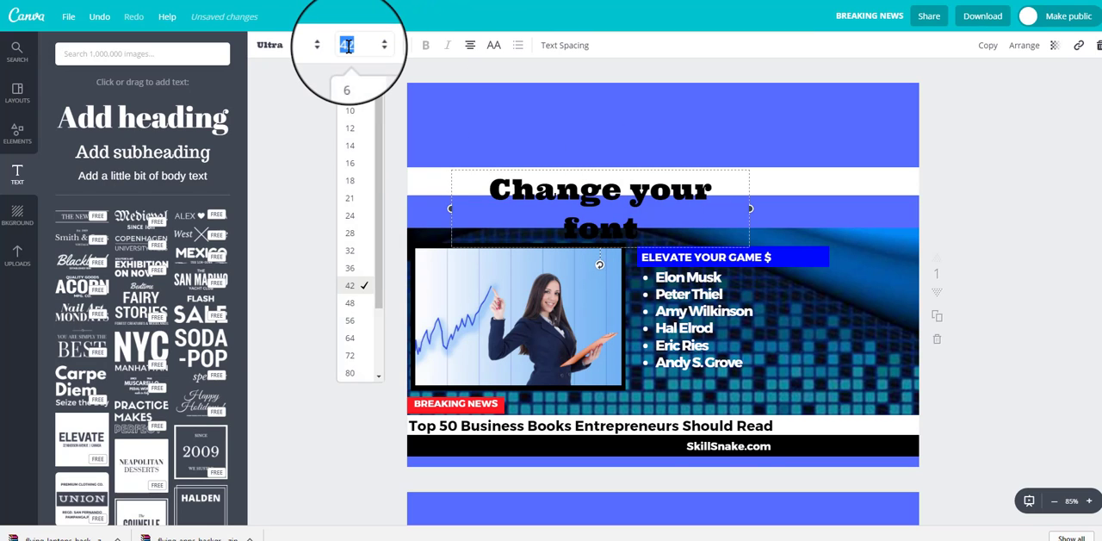
click(359, 221)
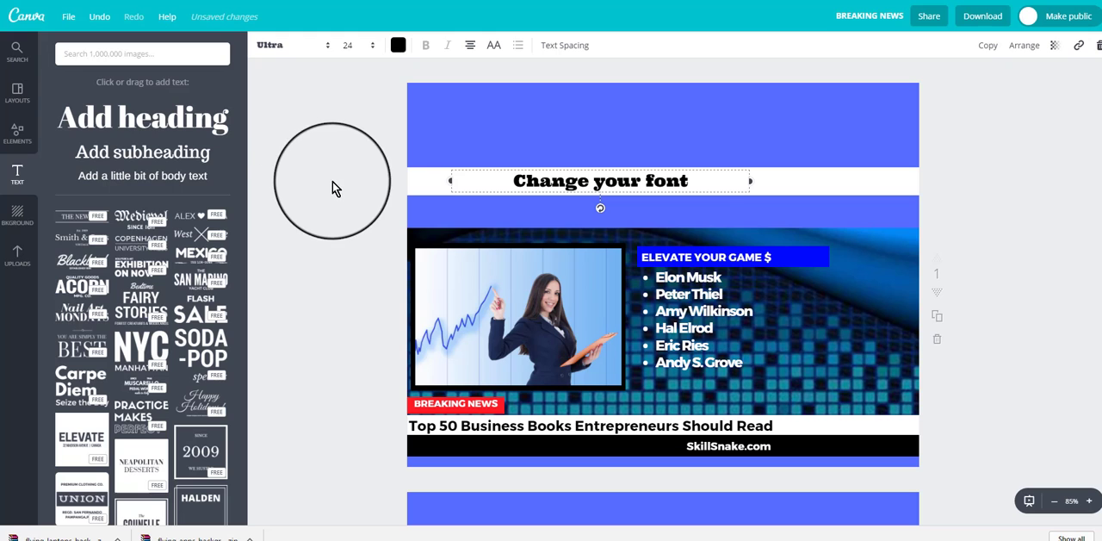
Step: Look through the design's remaining pages to compare their photos, headlines and bulleted lists, down to page 5
click(332, 182)
scroll(366, 164, down, 5)
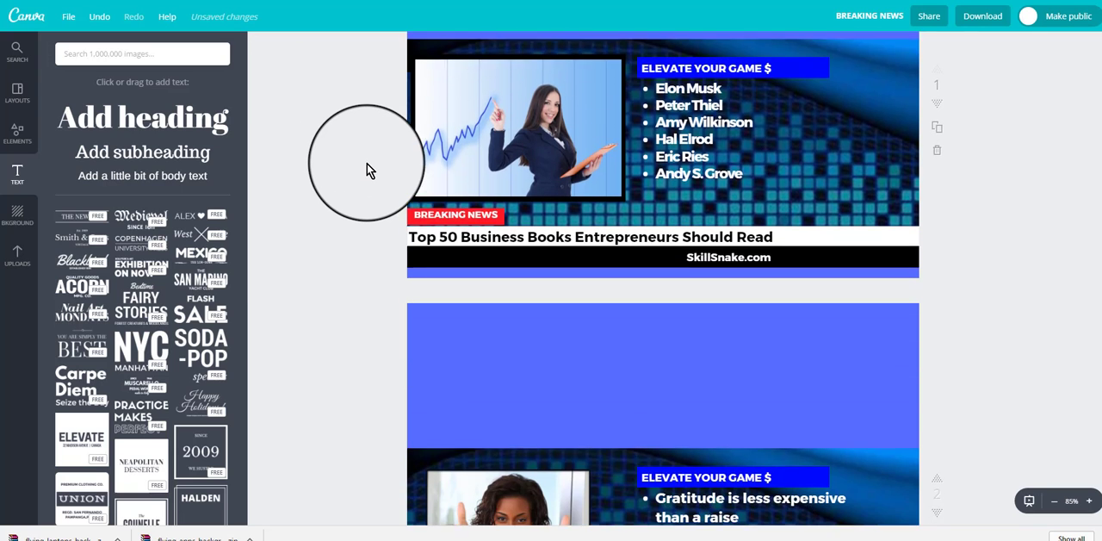
scroll(366, 170, down, 1)
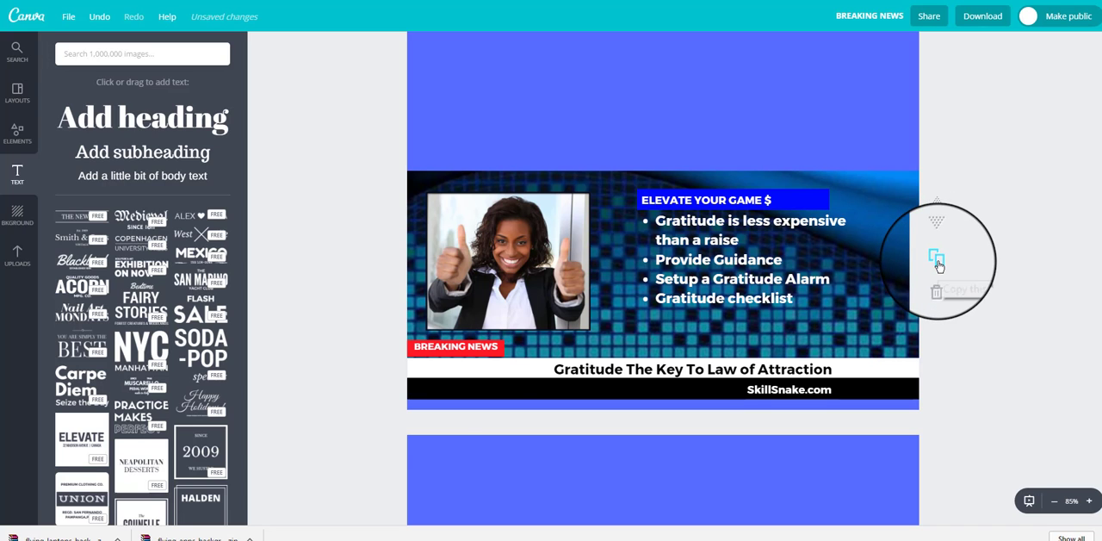
scroll(414, 396, down, 3)
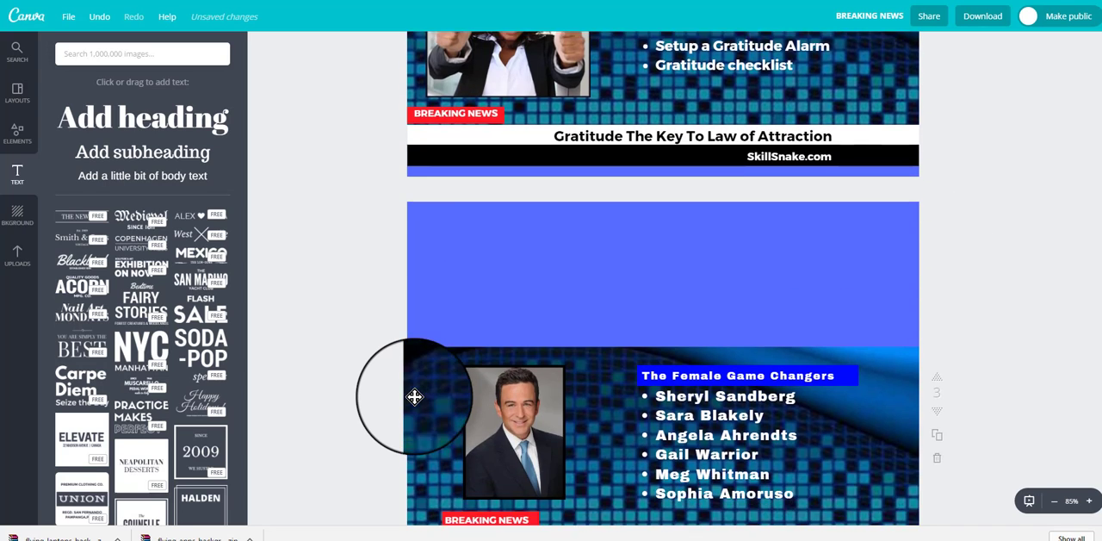
scroll(415, 396, down, 1)
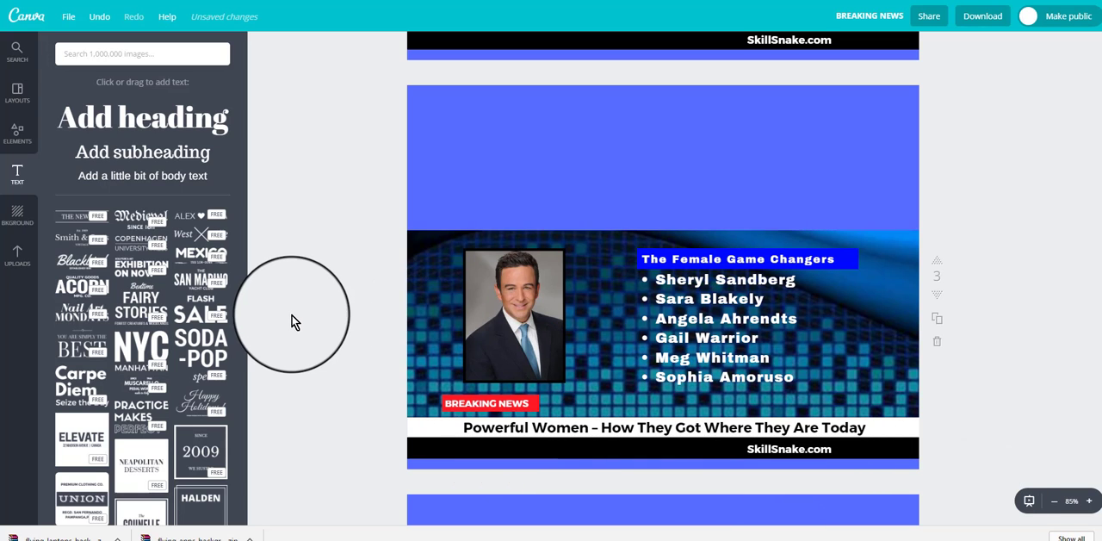
scroll(292, 314, down, 5)
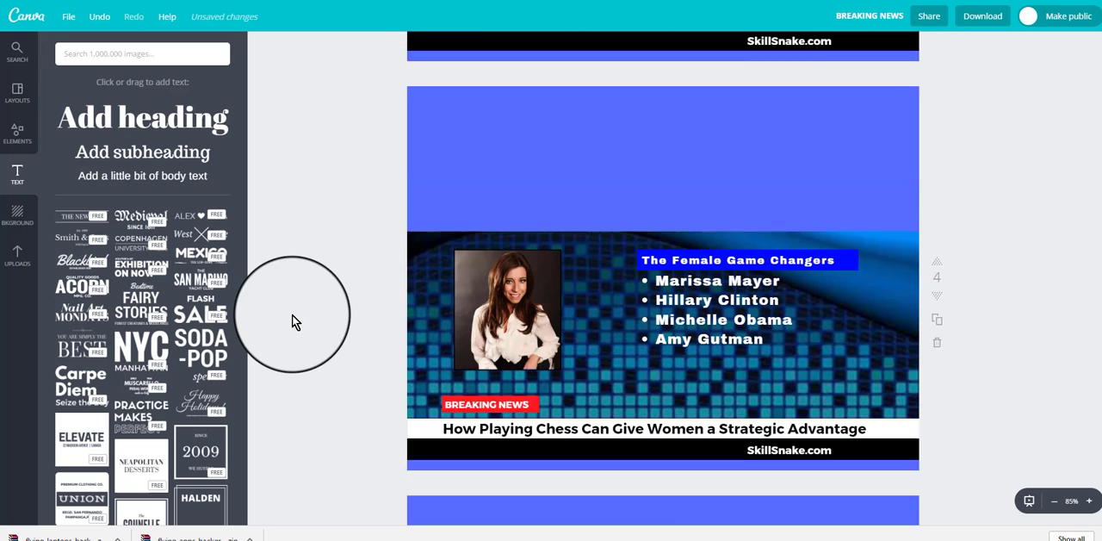
scroll(292, 314, down, 1)
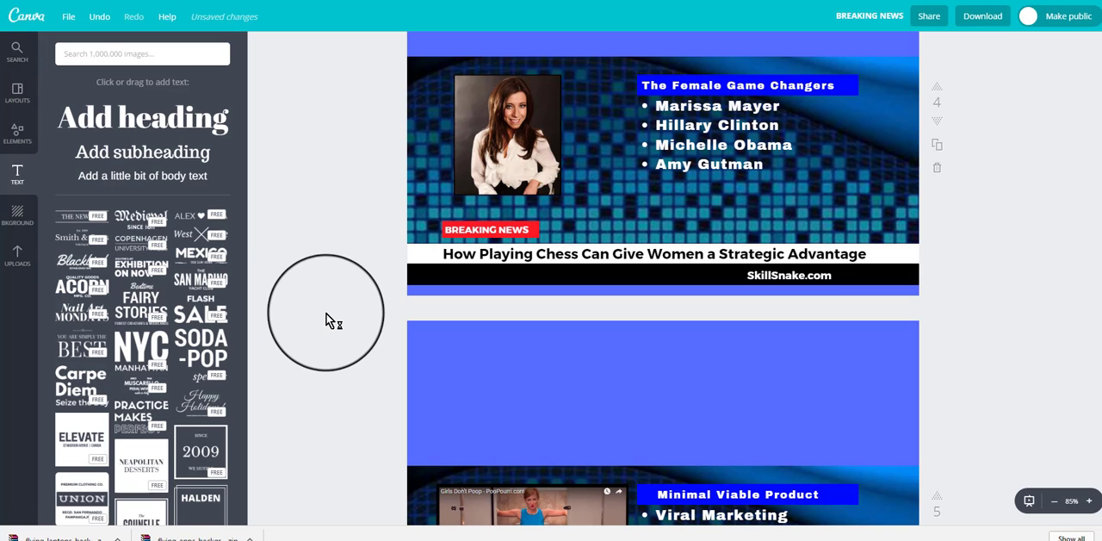
scroll(327, 317, down, 3)
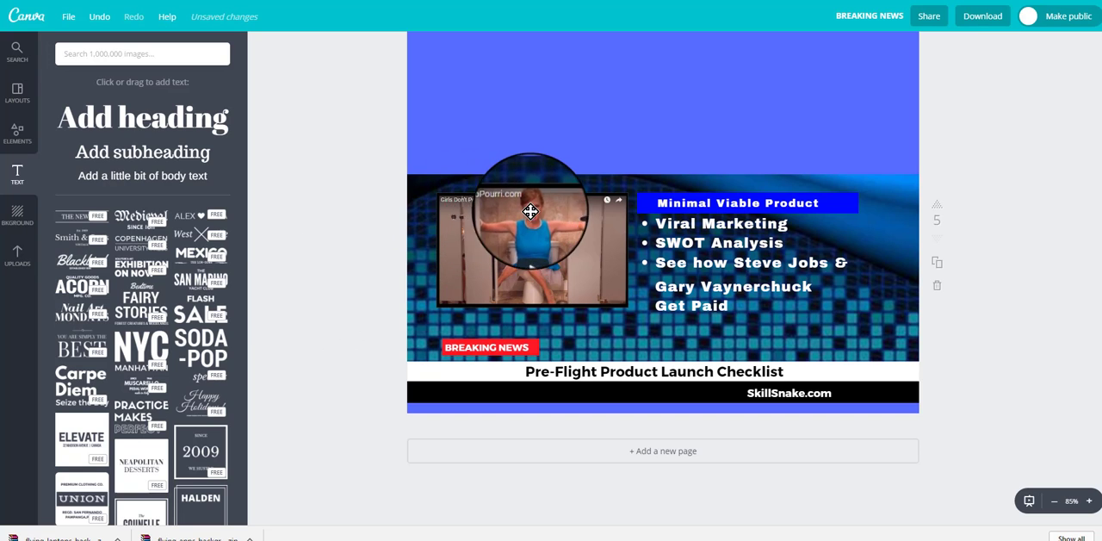
Step: Add the uploaded "Girls Don't Poop" video screenshot to page 5, reposition it over the "Minimal Viable Product" heading, and delete the added copy
click(10, 258)
scroll(155, 308, up, 5)
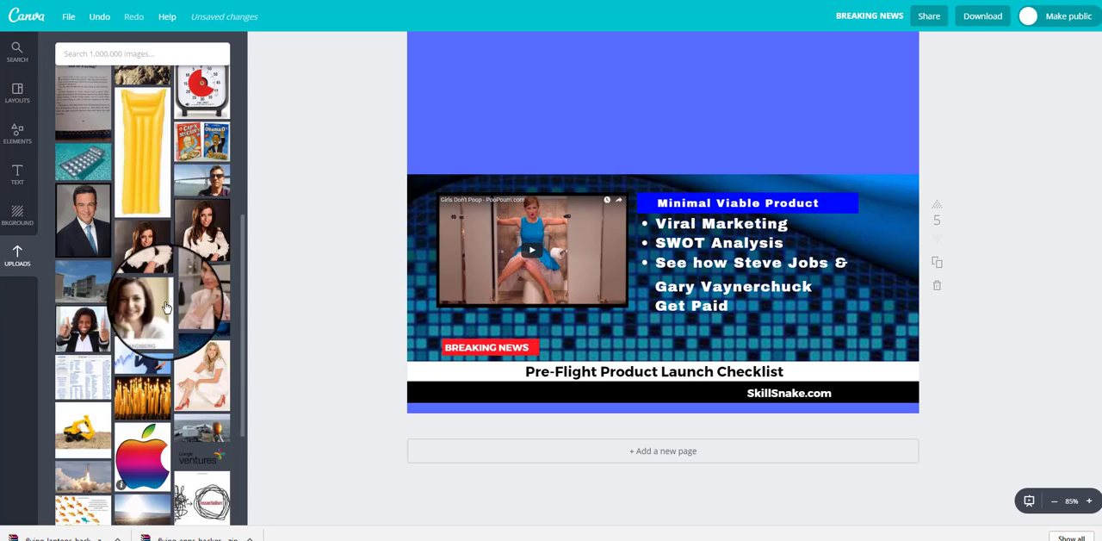
scroll(166, 308, up, 3)
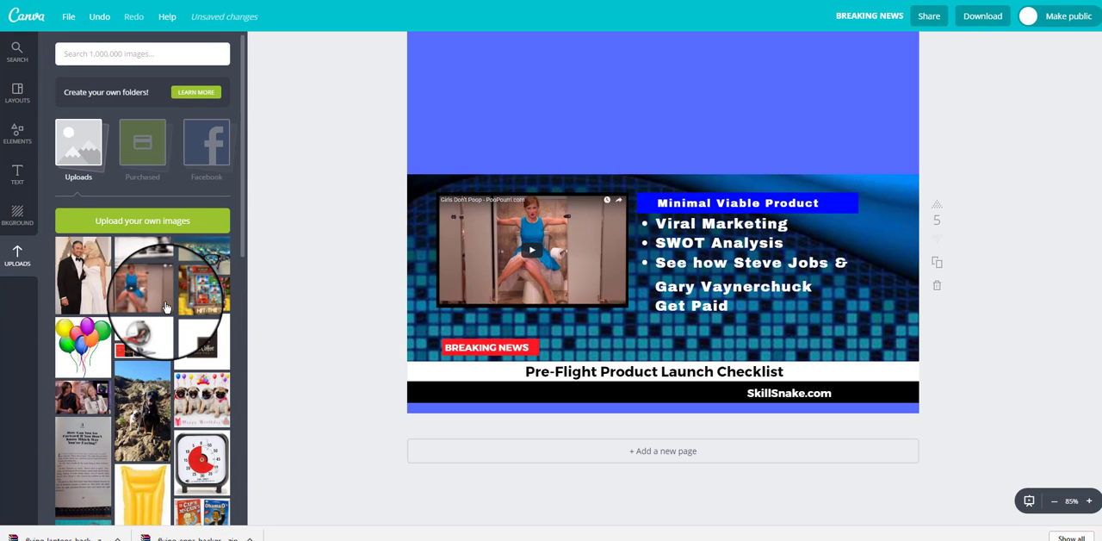
click(144, 291)
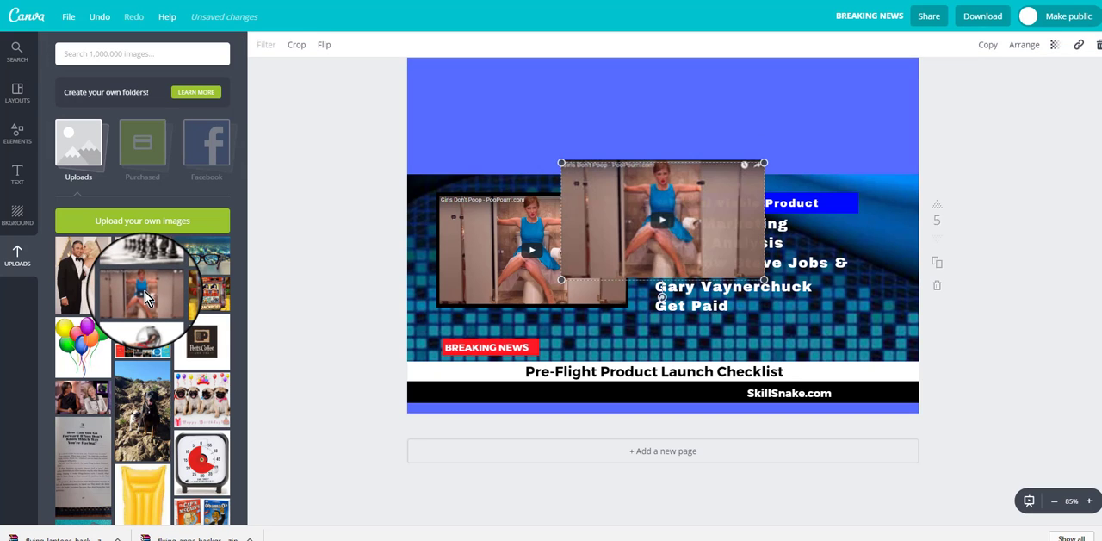
drag(692, 221, 760, 193)
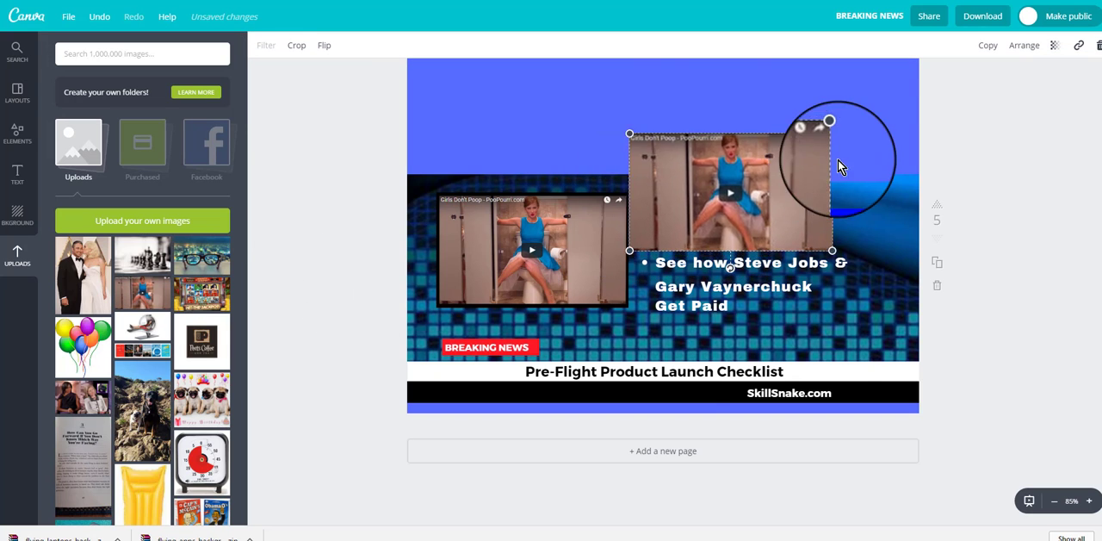
drag(838, 160, 760, 159)
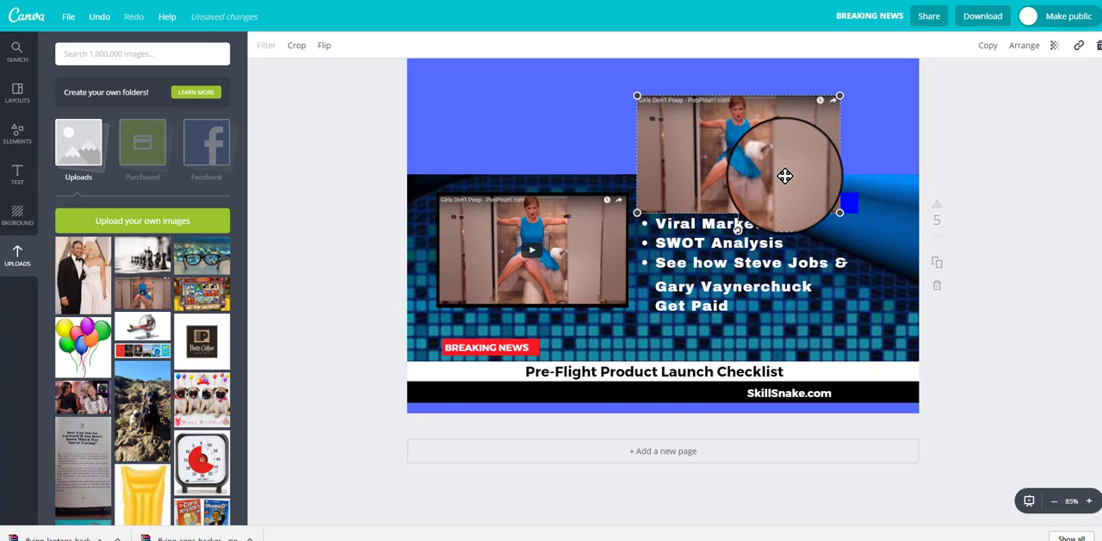
key(Delete)
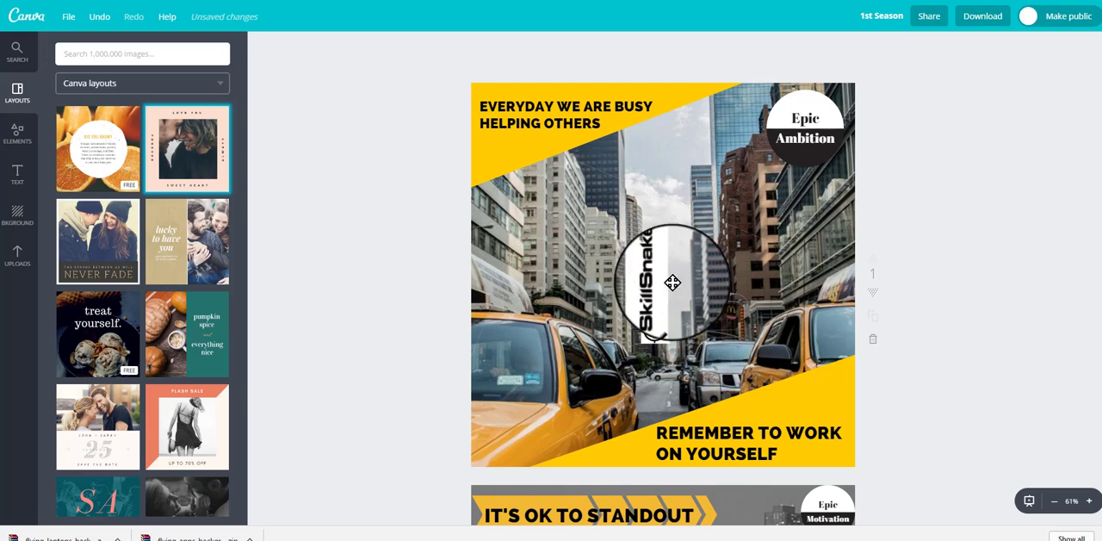
Step: Survey the pages of the "1st Season" design at 10% zoom and return to page 1 at 50%
drag(669, 288, 667, 308)
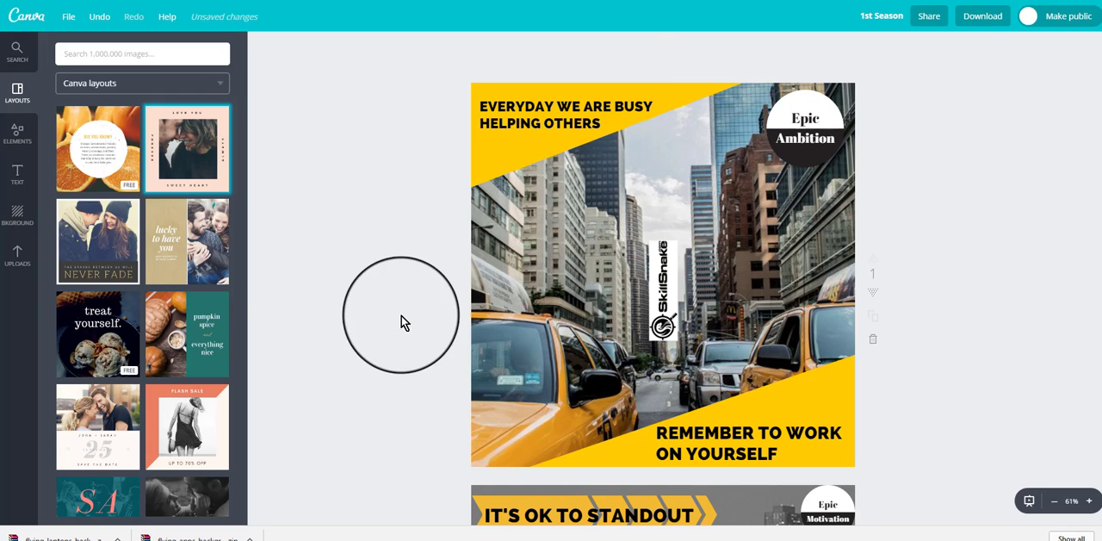
click(498, 164)
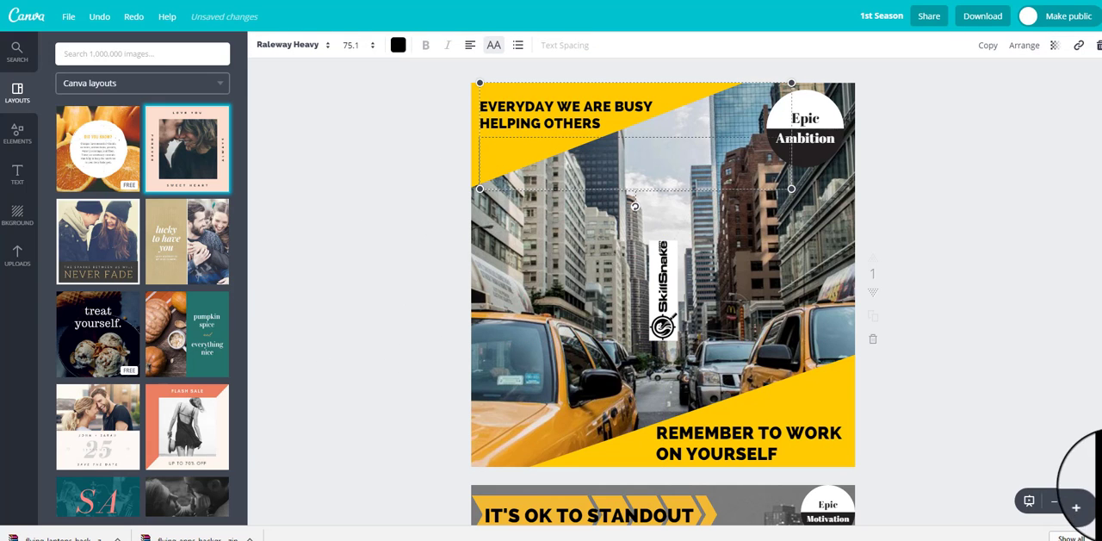
click(1053, 504)
click(1053, 503)
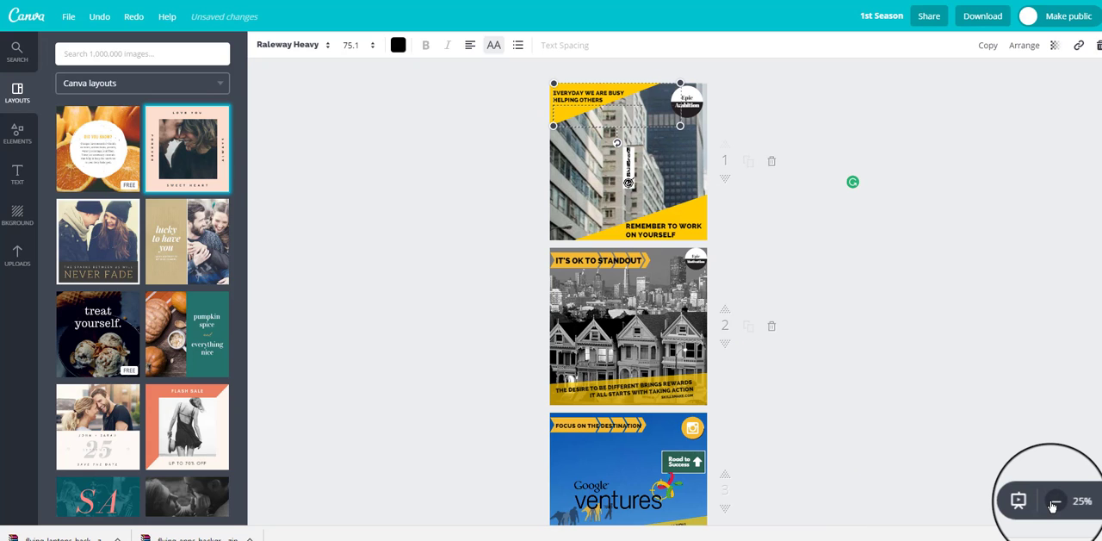
scroll(948, 401, down, 3)
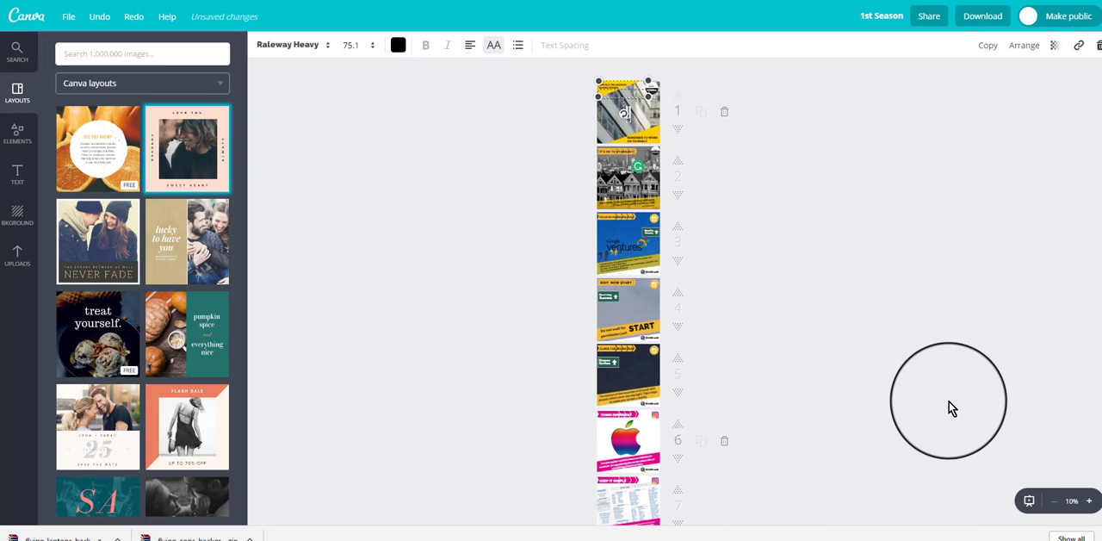
scroll(948, 405, up, 3)
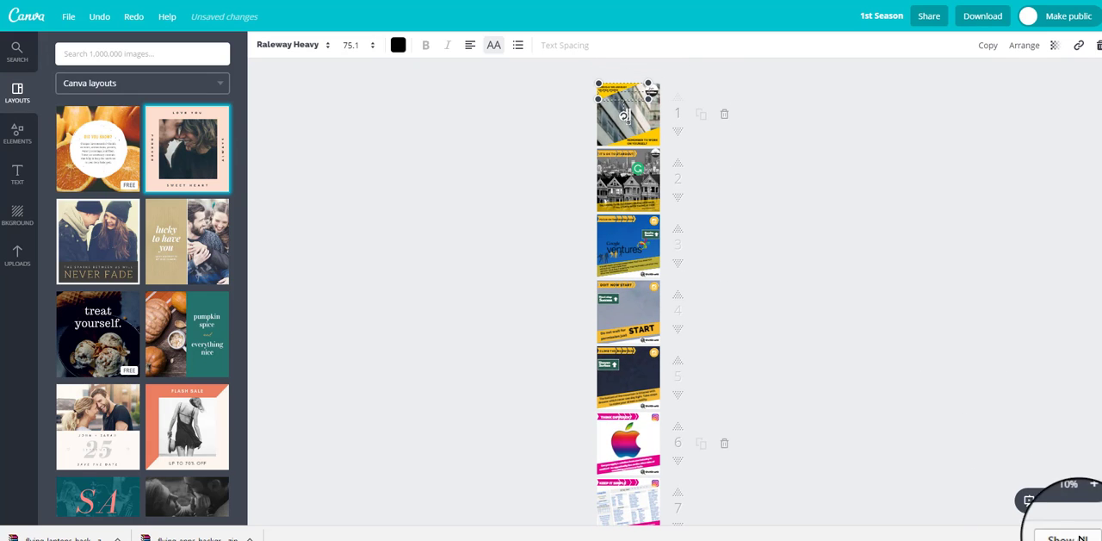
click(1086, 501)
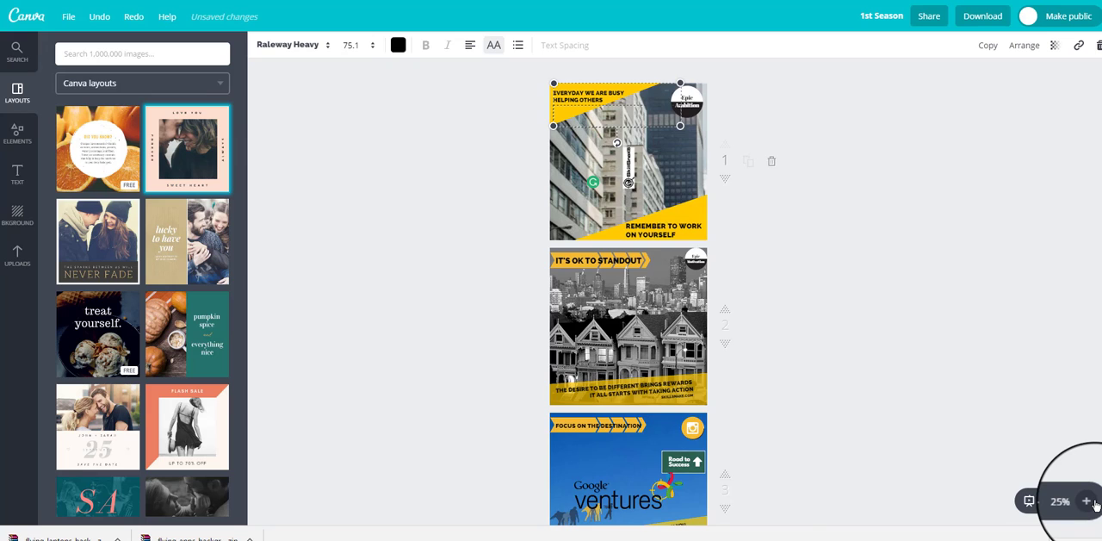
click(1088, 502)
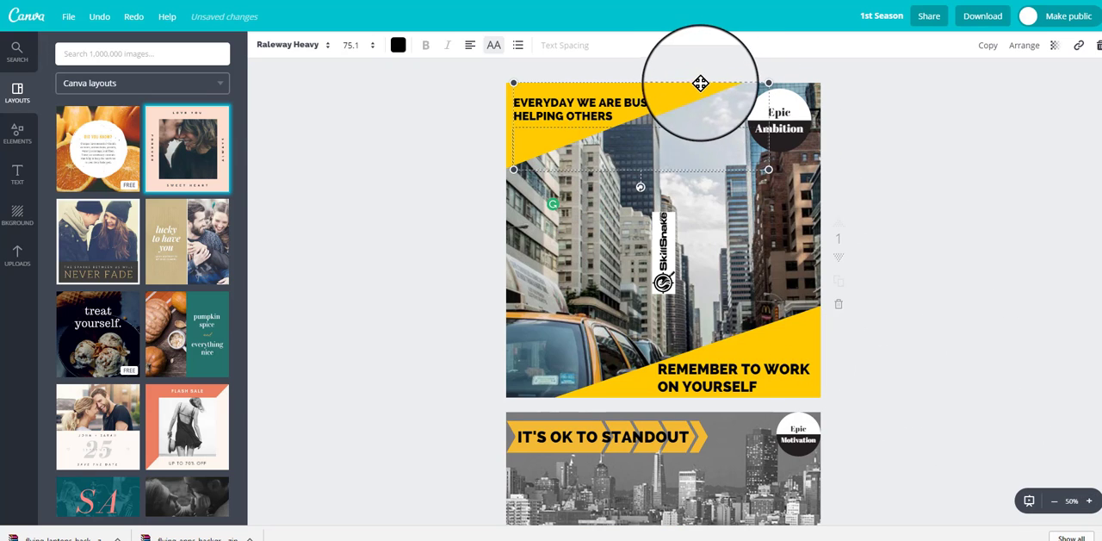
Step: Rotate the yellow triangle behind "EVERYDAY WE ARE BUSY HELPING OTHERS" on page 1 to about 108° and move it down
click(679, 89)
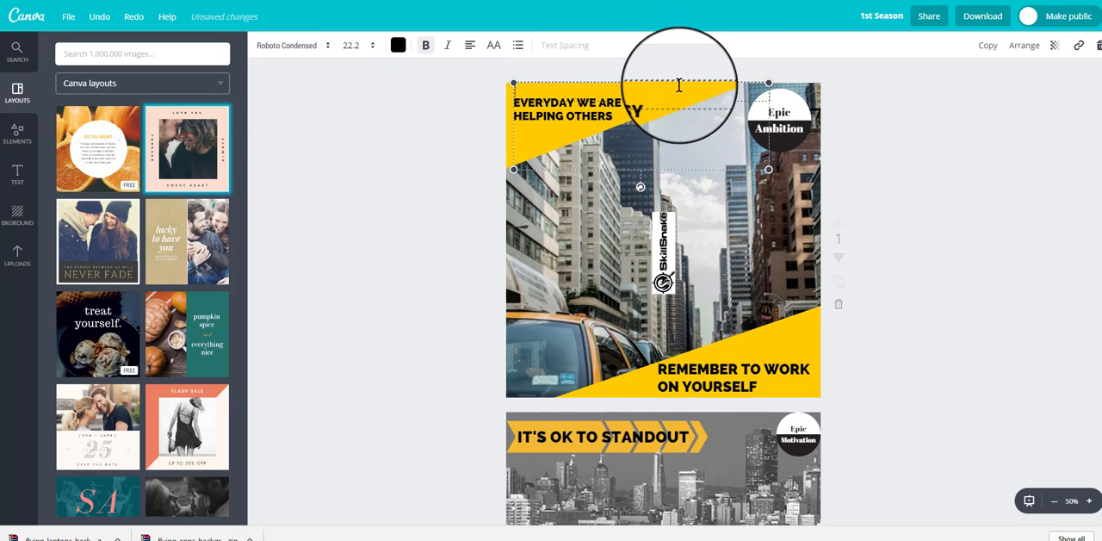
click(505, 146)
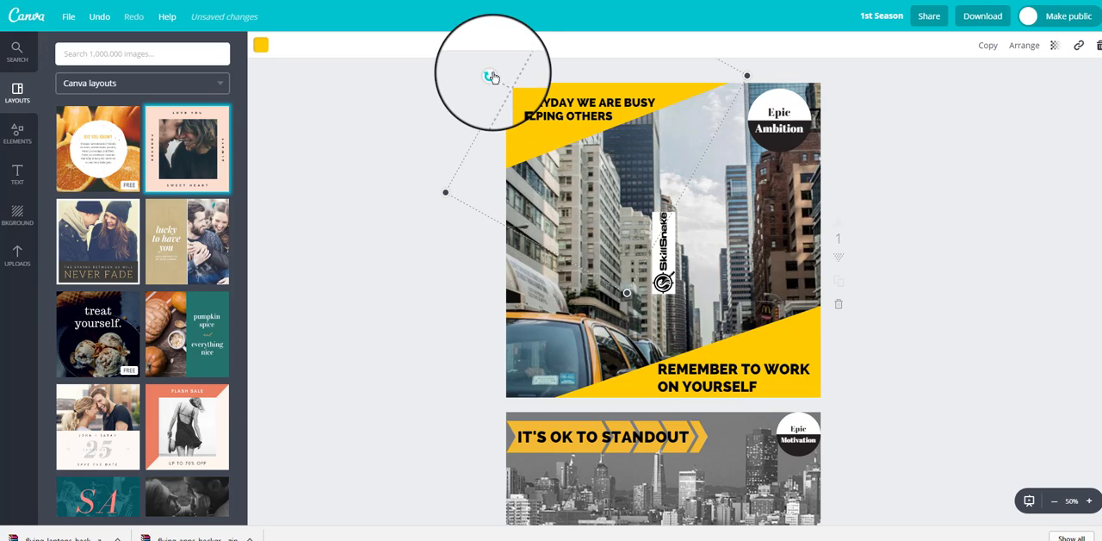
mouse_move(490, 77)
mouse_down()
mouse_move(509, 136)
mouse_move(486, 122)
mouse_move(480, 94)
mouse_move(492, 74)
mouse_move(481, 94)
mouse_up()
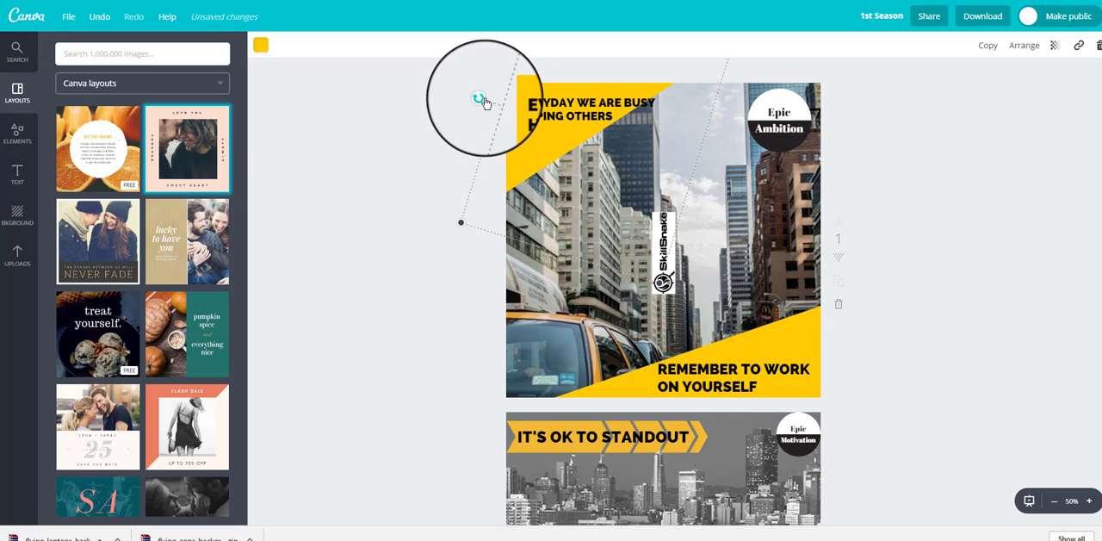
drag(481, 96, 481, 96)
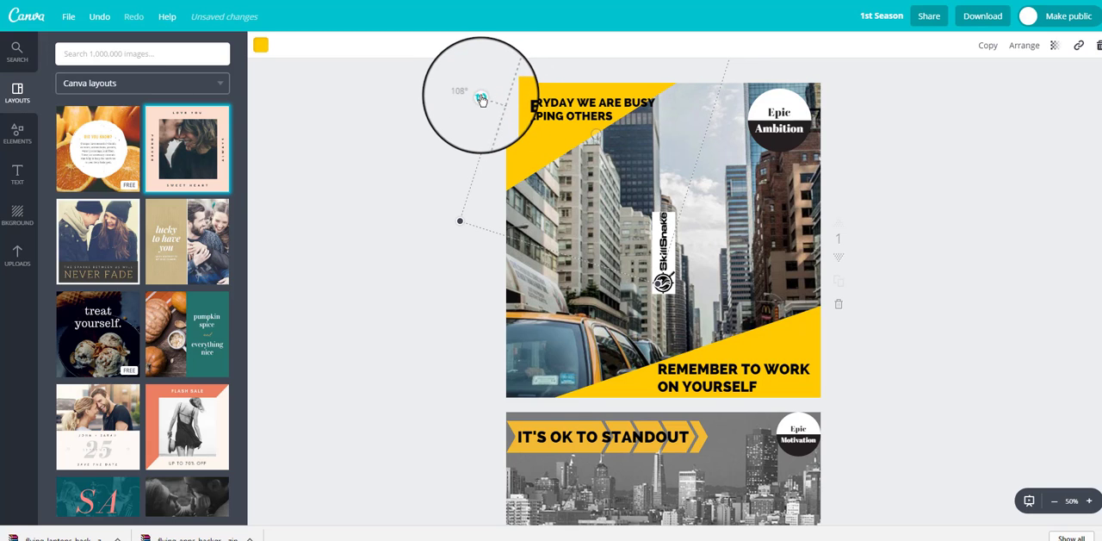
drag(504, 134, 472, 249)
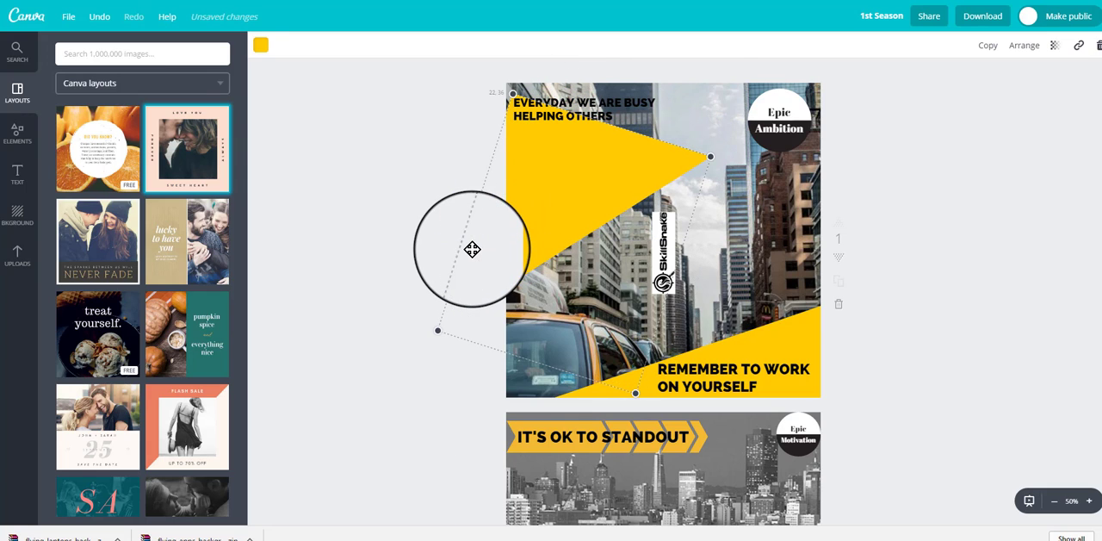
Step: Recolor both yellow corner triangles on page 1 with the green from the document colors
click(262, 48)
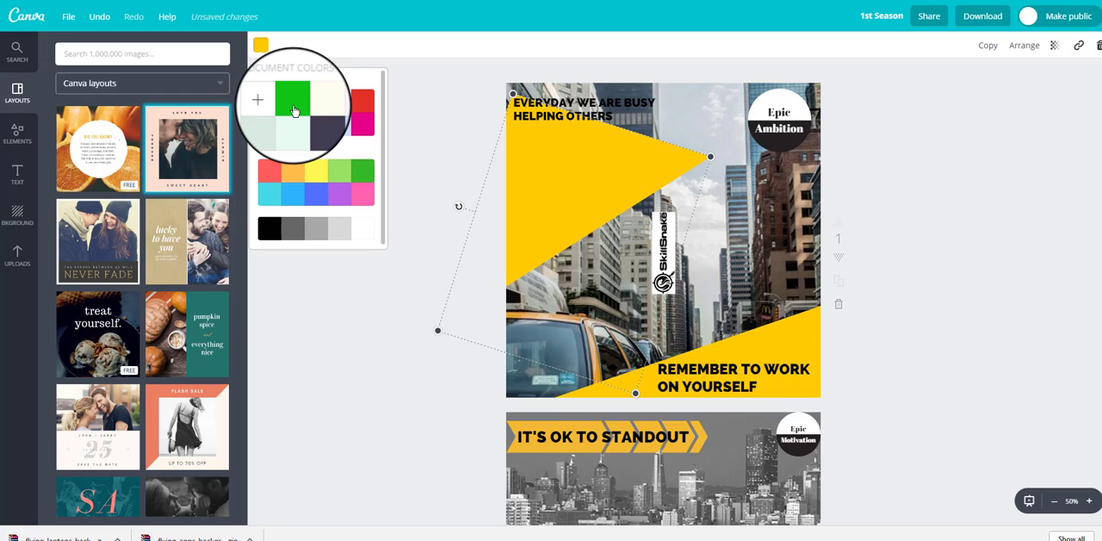
click(293, 108)
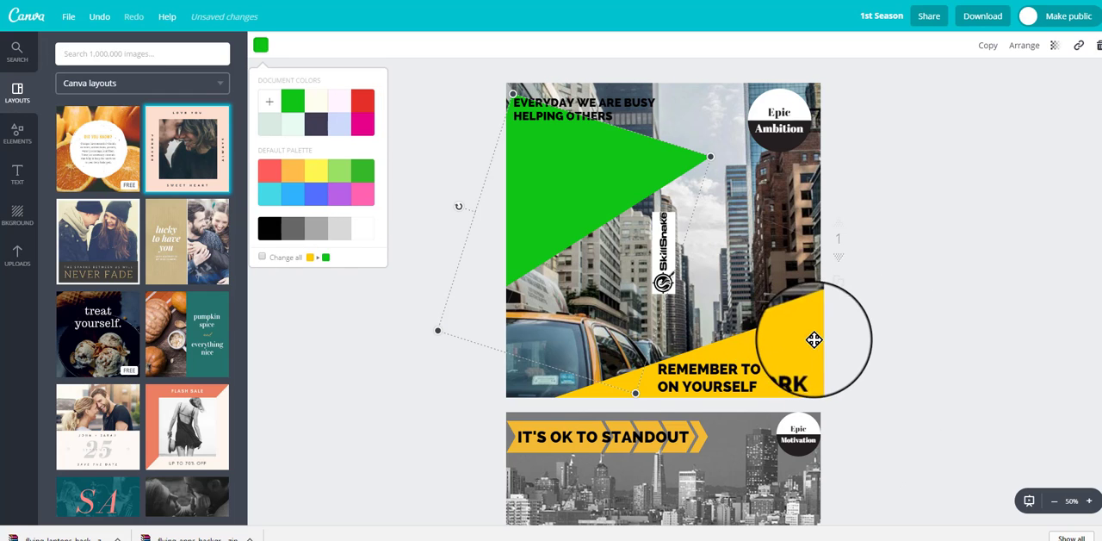
mouse_move(812, 336)
mouse_down()
mouse_move(827, 371)
mouse_move(807, 386)
mouse_move(818, 335)
mouse_move(818, 349)
mouse_up()
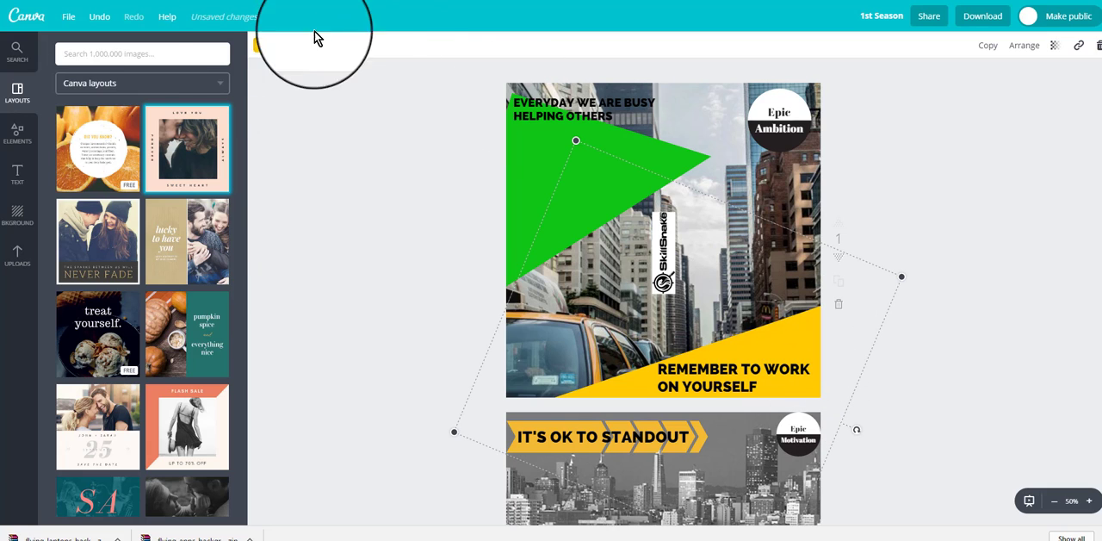
click(261, 47)
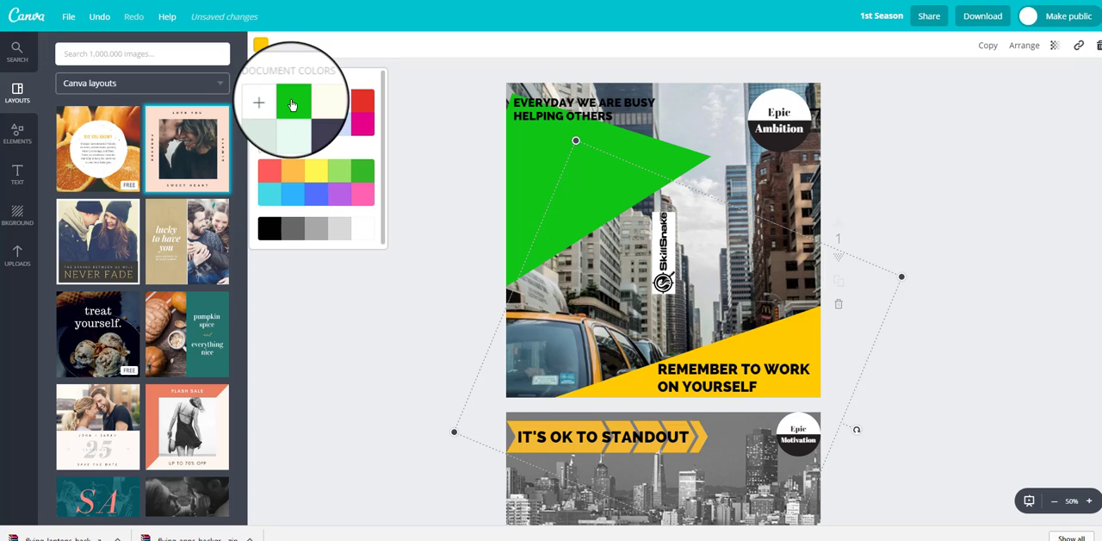
click(293, 104)
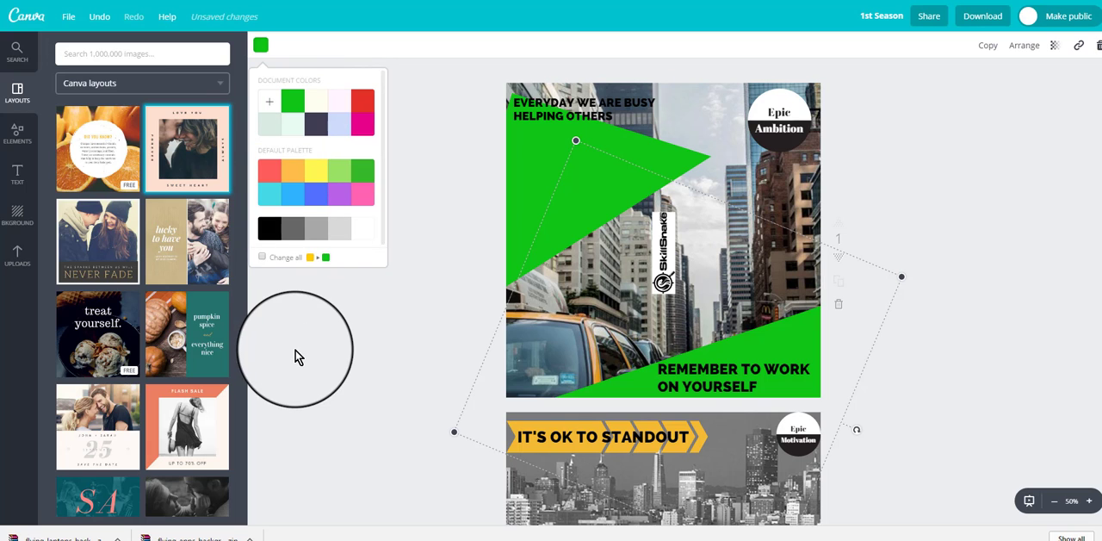
click(354, 345)
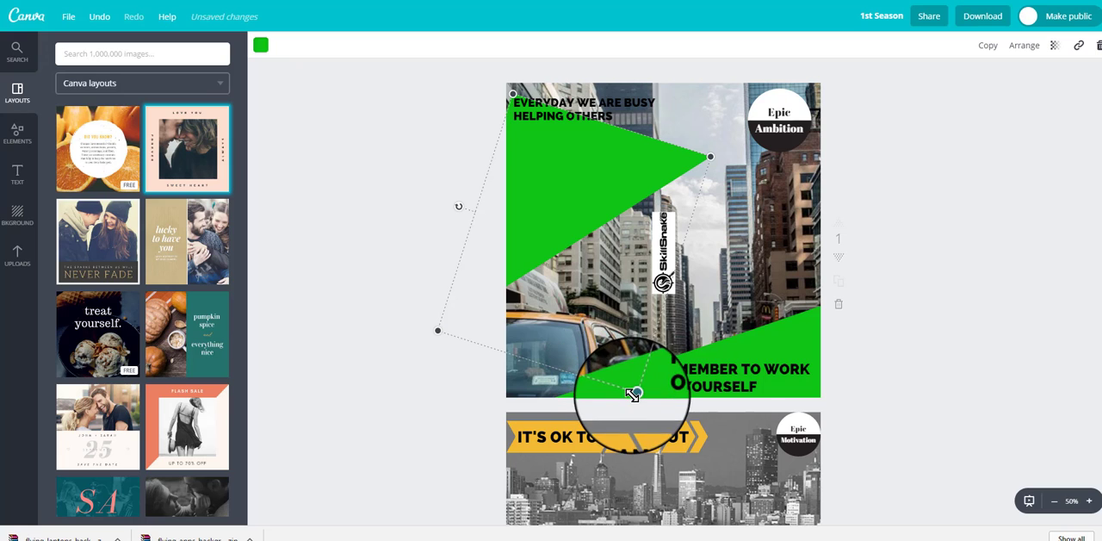
Step: Fit the upper green triangle back into page 1's corner, and rotate and enlarge the triangle behind "REMEMBER TO WORK ON YOURSELF"
drag(636, 395, 802, 338)
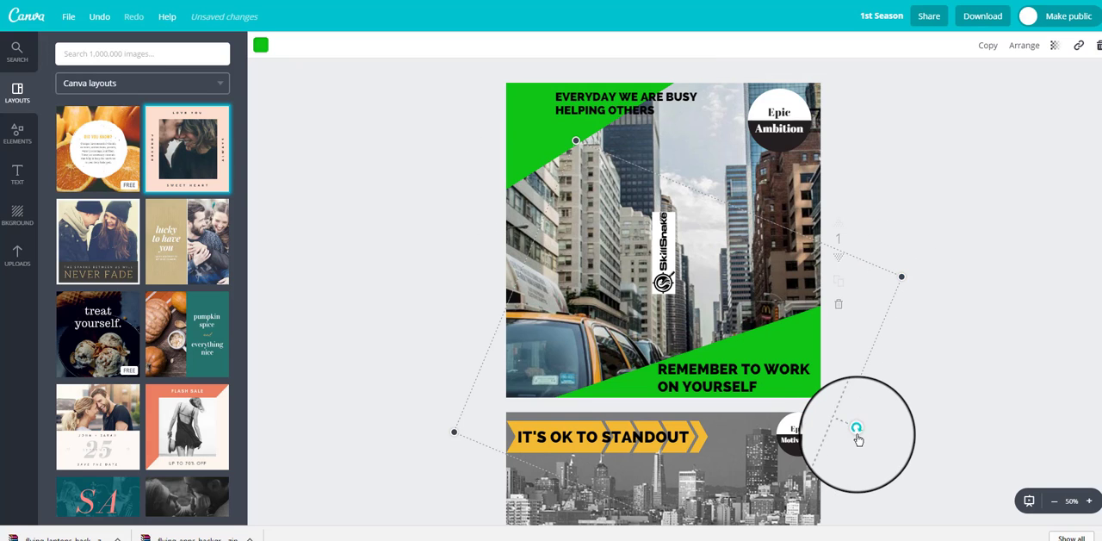
drag(857, 433, 870, 372)
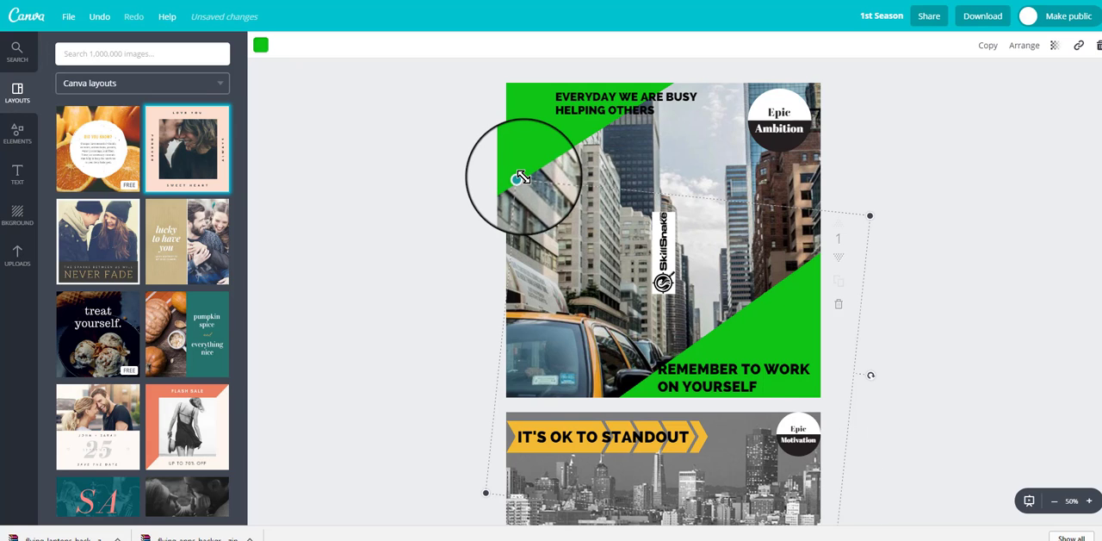
mouse_move(519, 177)
mouse_down()
mouse_move(538, 217)
mouse_move(514, 172)
mouse_up()
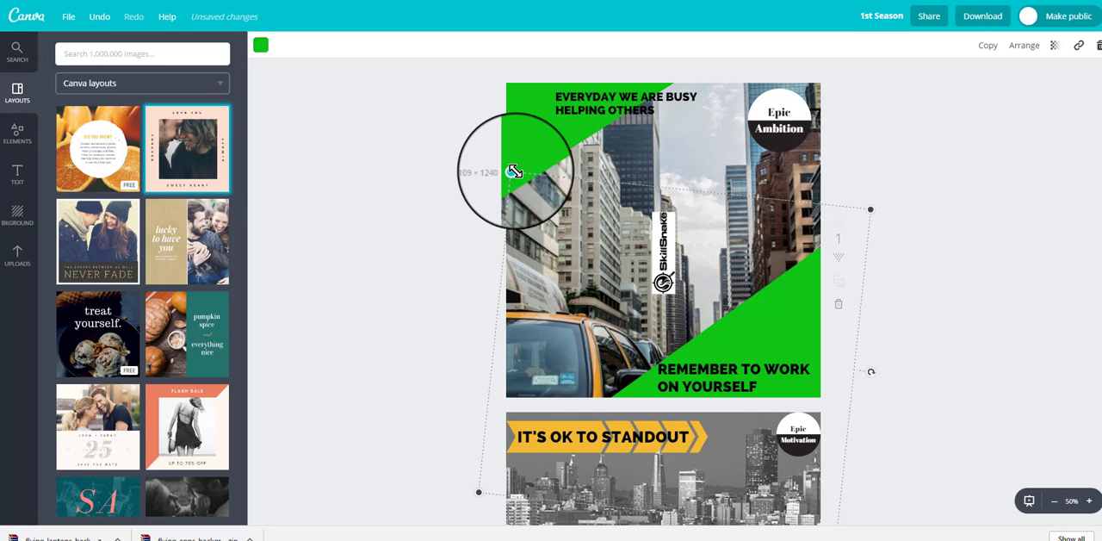
mouse_move(514, 172)
mouse_down()
mouse_move(585, 297)
mouse_move(568, 254)
mouse_move(492, 197)
mouse_move(486, 183)
mouse_move(505, 163)
mouse_up()
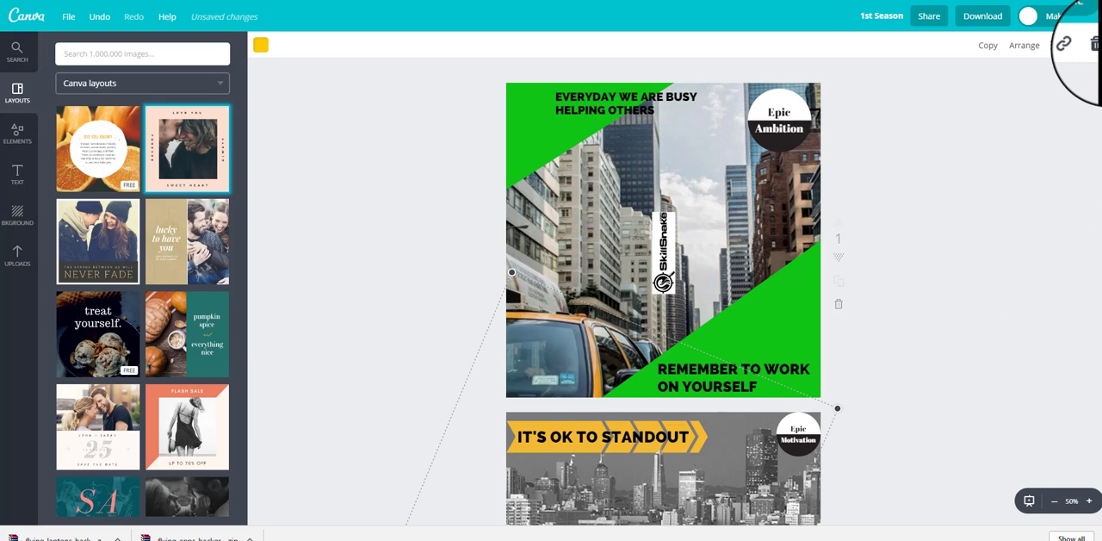
Step: Examine page 2 and the yellow shape behind the "REMEMBER TO WORK ON YOURSELF" text on page 1, and deselect it
scroll(1098, 58, down, 4)
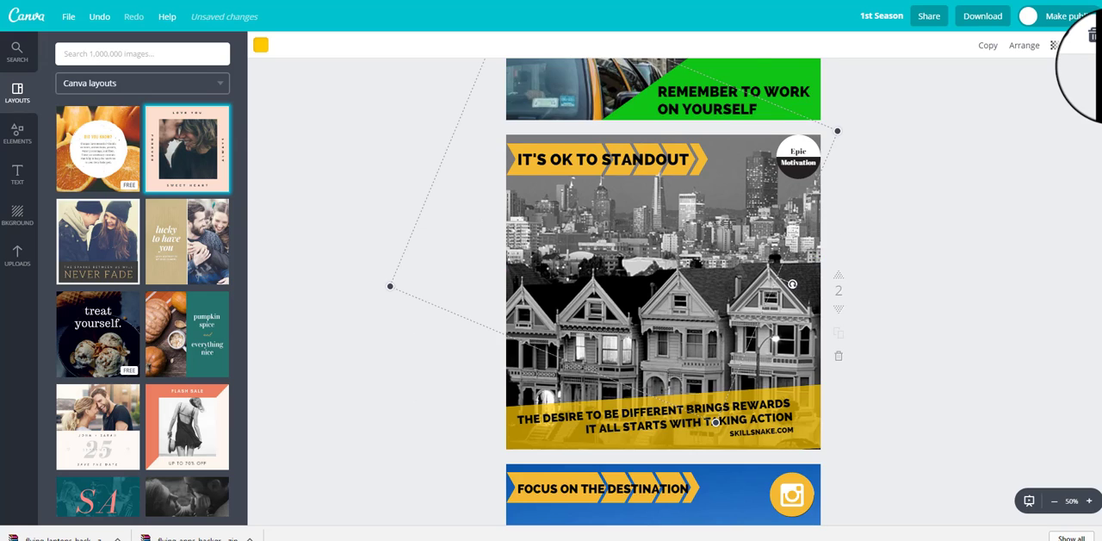
scroll(1098, 59, up, 1)
scroll(1098, 59, up, 1)
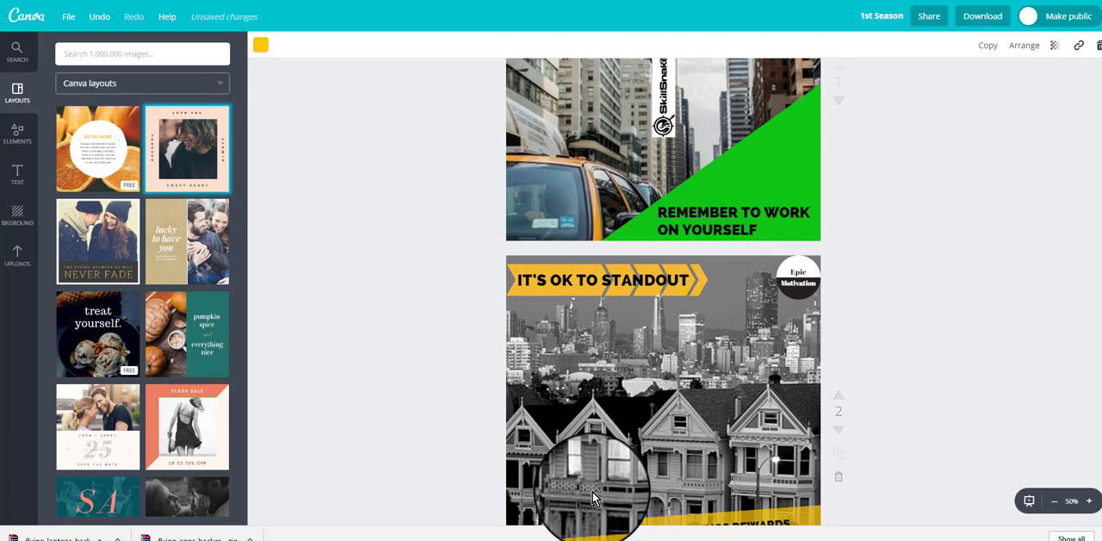
scroll(950, 359, up, 1)
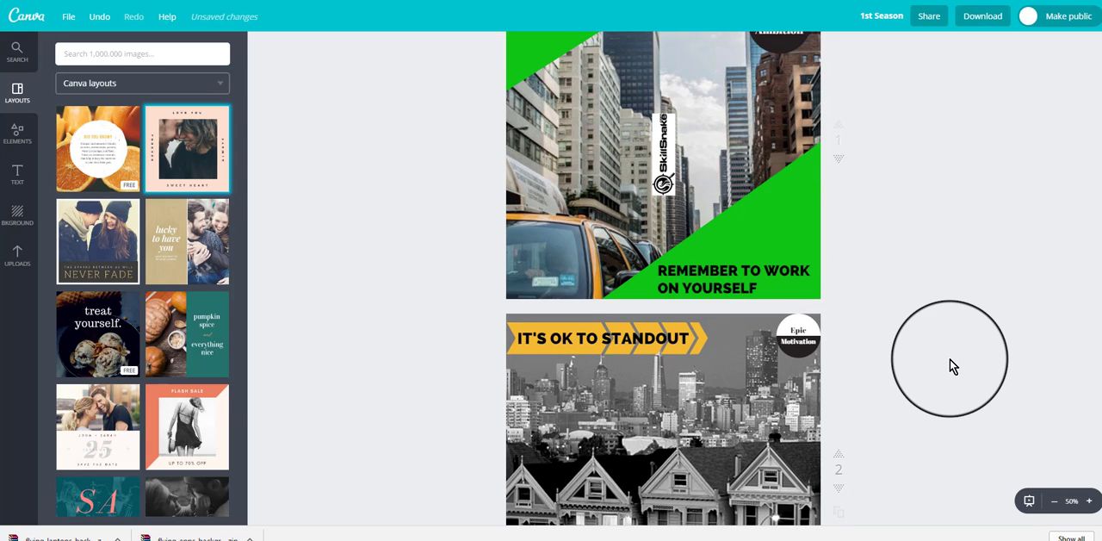
scroll(950, 359, up, 1)
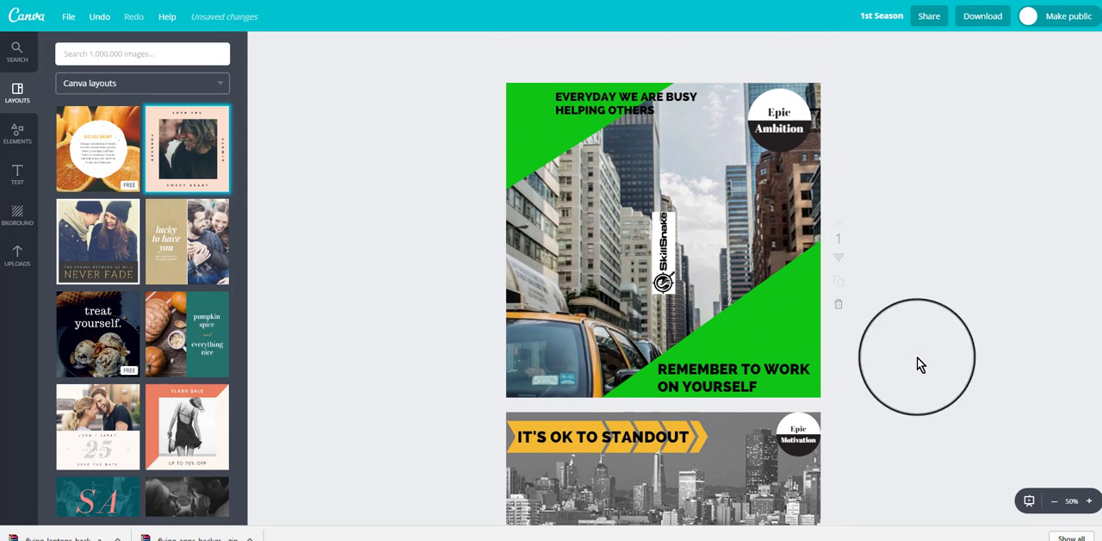
click(719, 376)
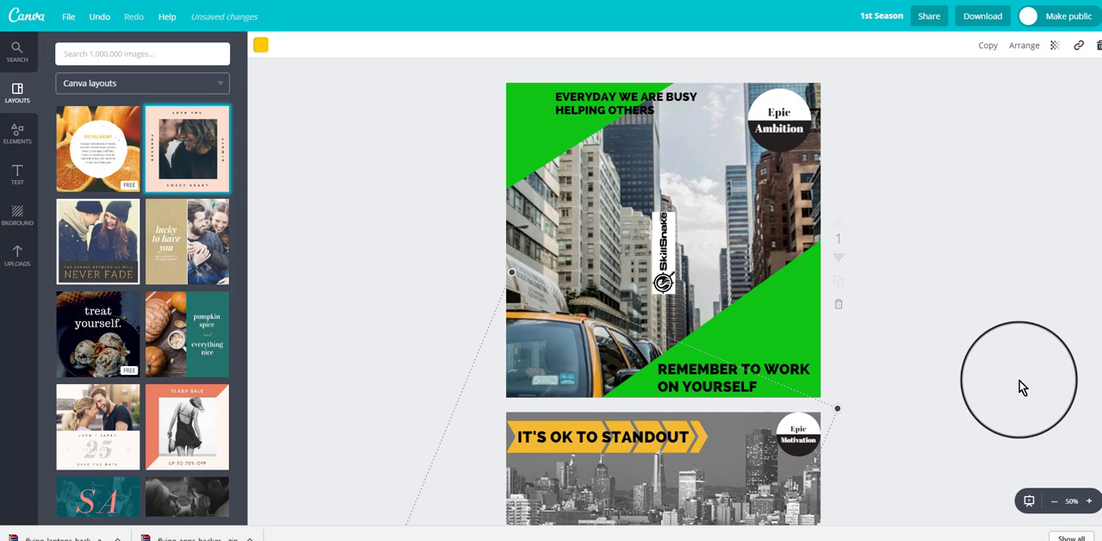
scroll(954, 368, down, 1)
scroll(954, 369, down, 1)
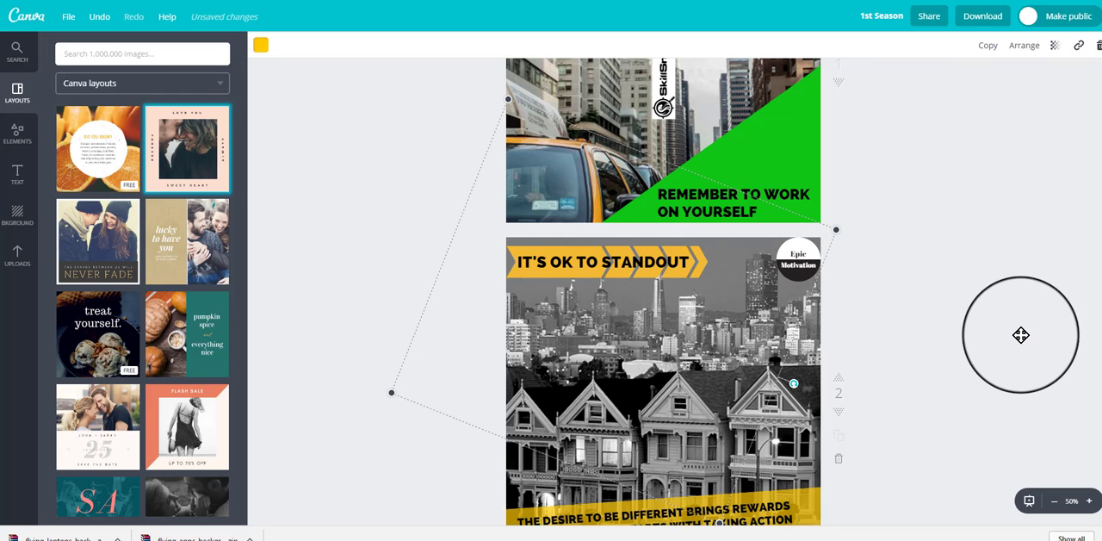
click(1016, 324)
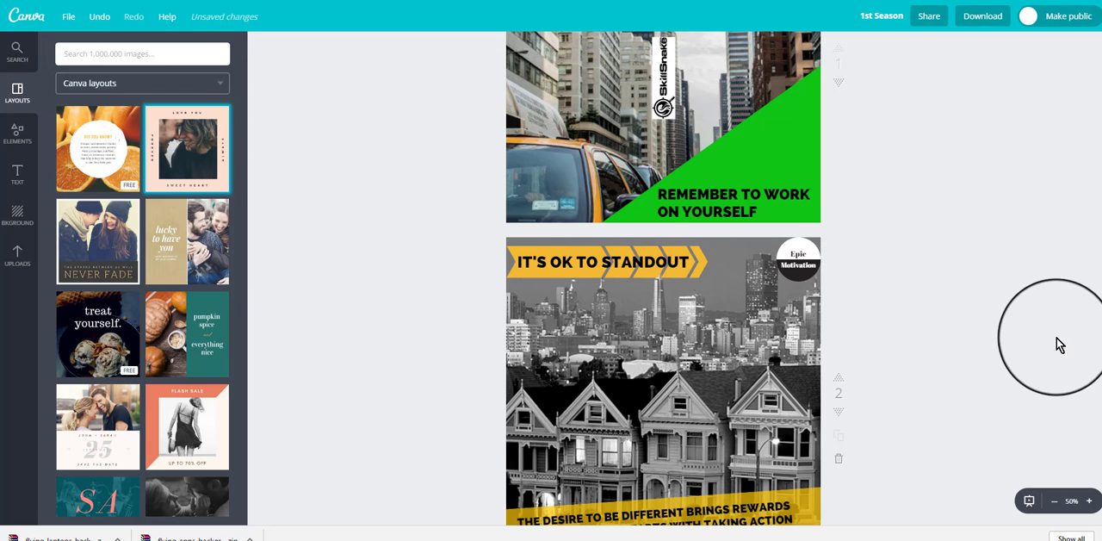
Step: Adjust the transparency of the slanted yellow strip behind "THE DESIRE TO BE DIFFERENT BRINGS REWARDS" on page 2
scroll(1061, 344, down, 3)
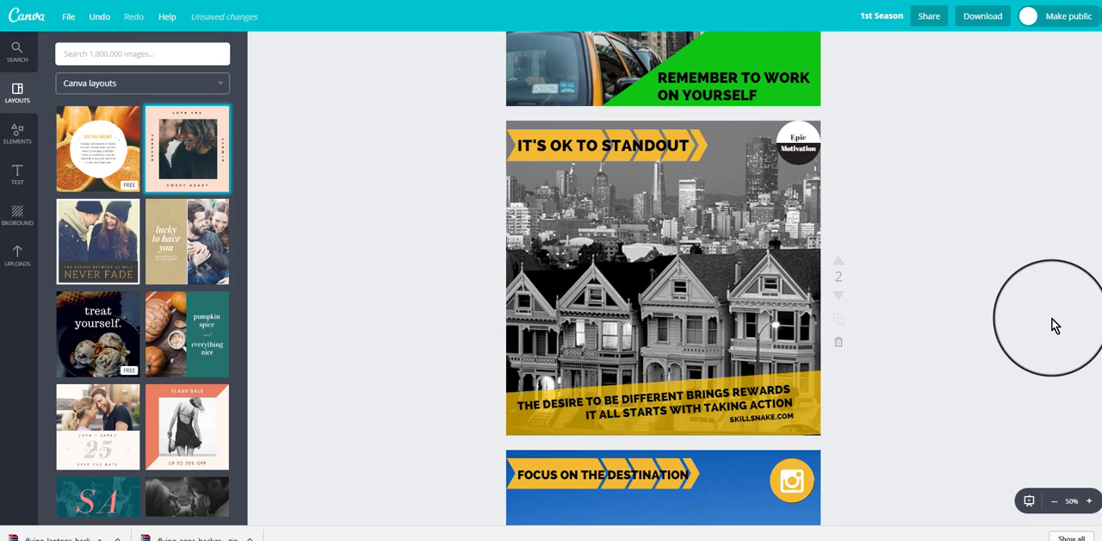
scroll(950, 325, down, 2)
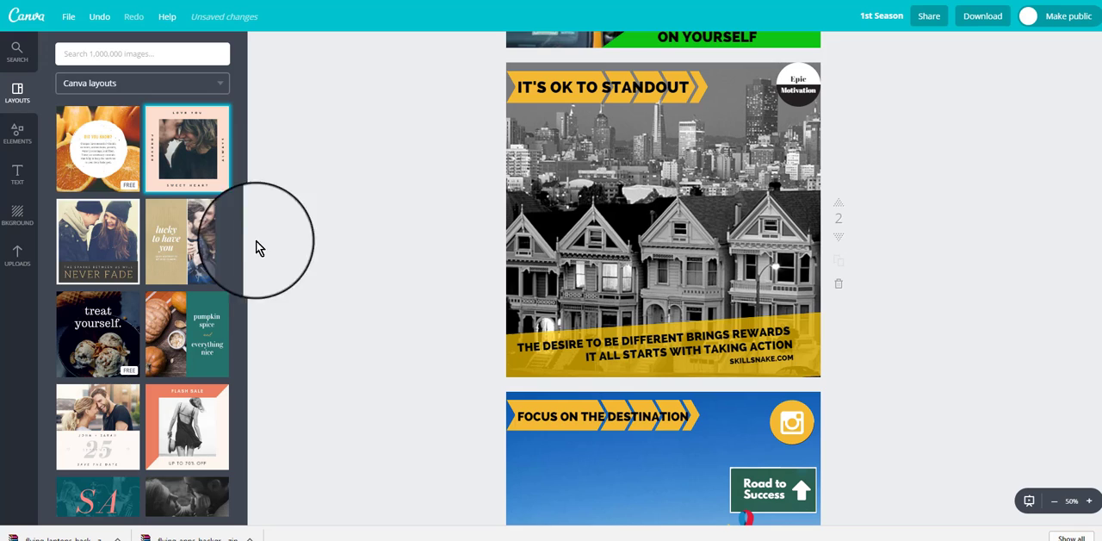
click(548, 362)
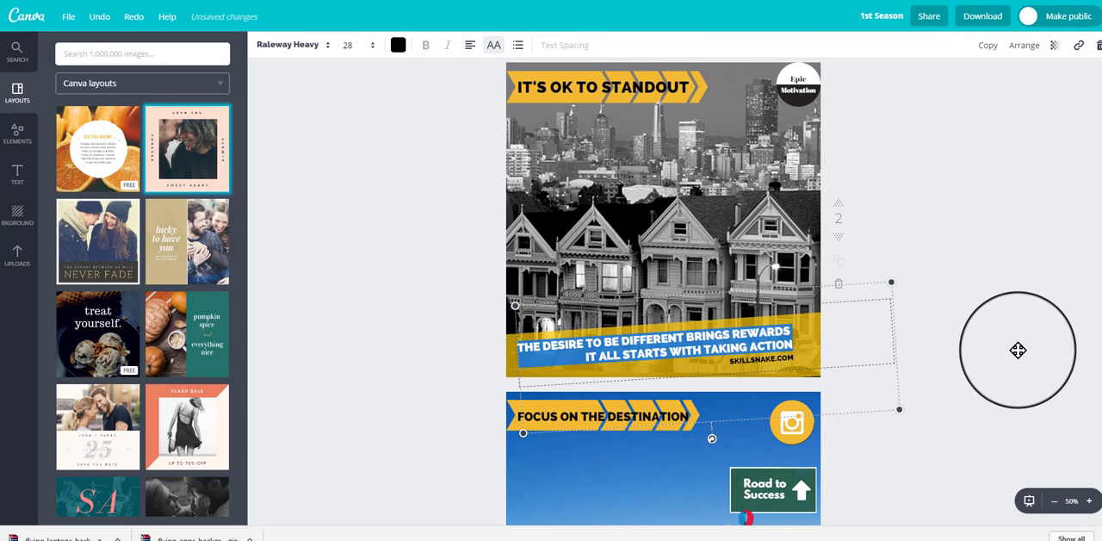
click(514, 368)
click(513, 368)
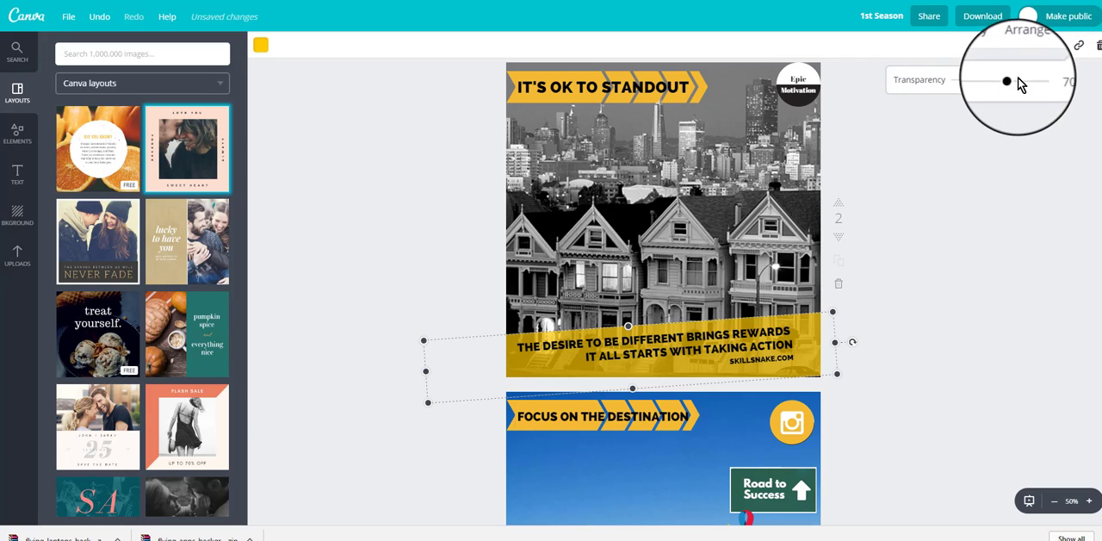
drag(1003, 79, 1010, 106)
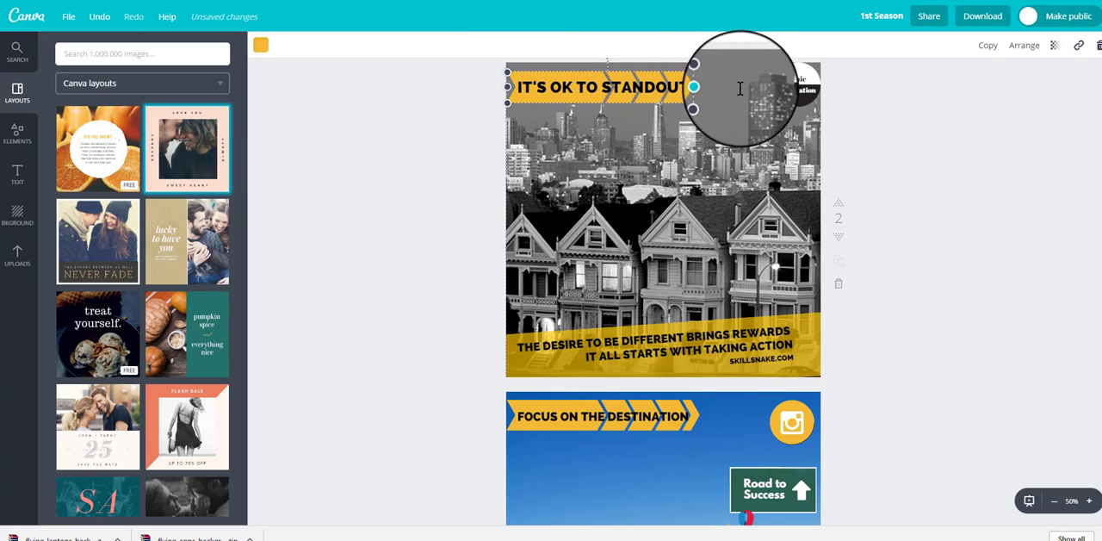
Step: Widen the yellow arrow banner behind "IT'S OK TO STANDOUT" on page 2 so it extends past the heading
drag(759, 91, 728, 102)
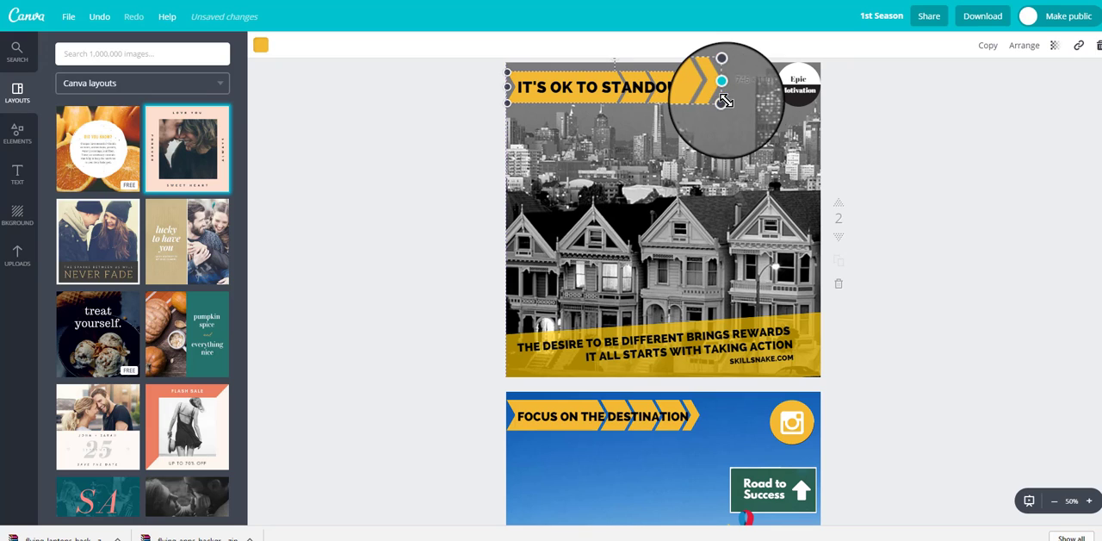
scroll(960, 204, up, 3)
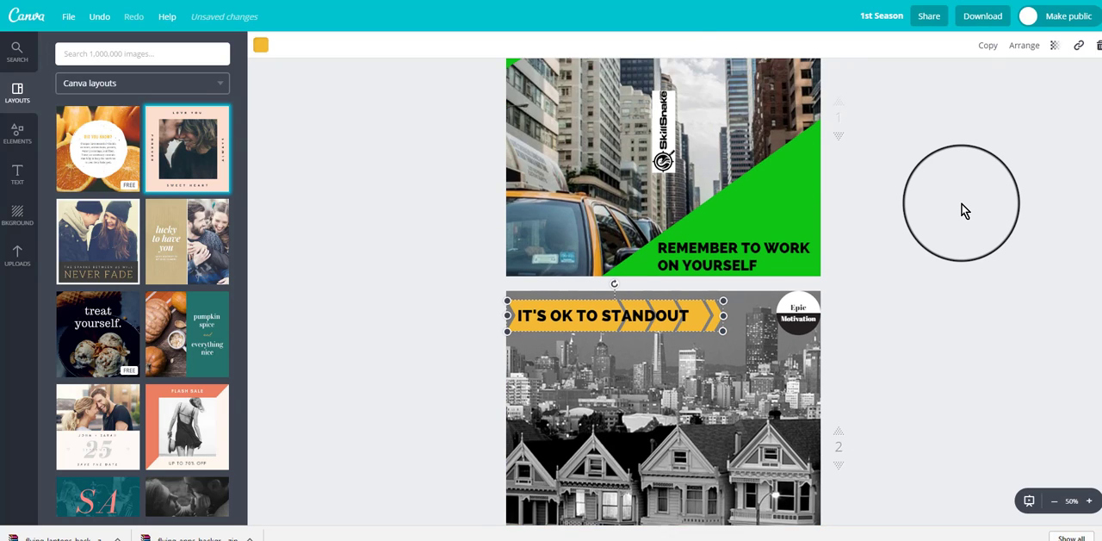
scroll(965, 211, down, 1)
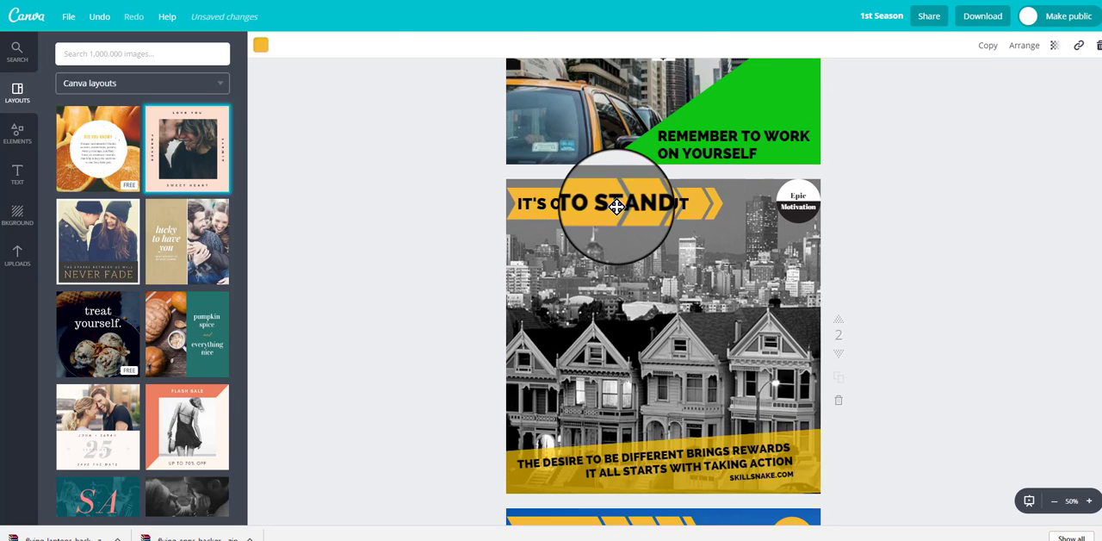
Step: Examine the font settings of the "IT'S OK TO STANDOUT" heading and the slanted caption text on page 2
double_click(617, 207)
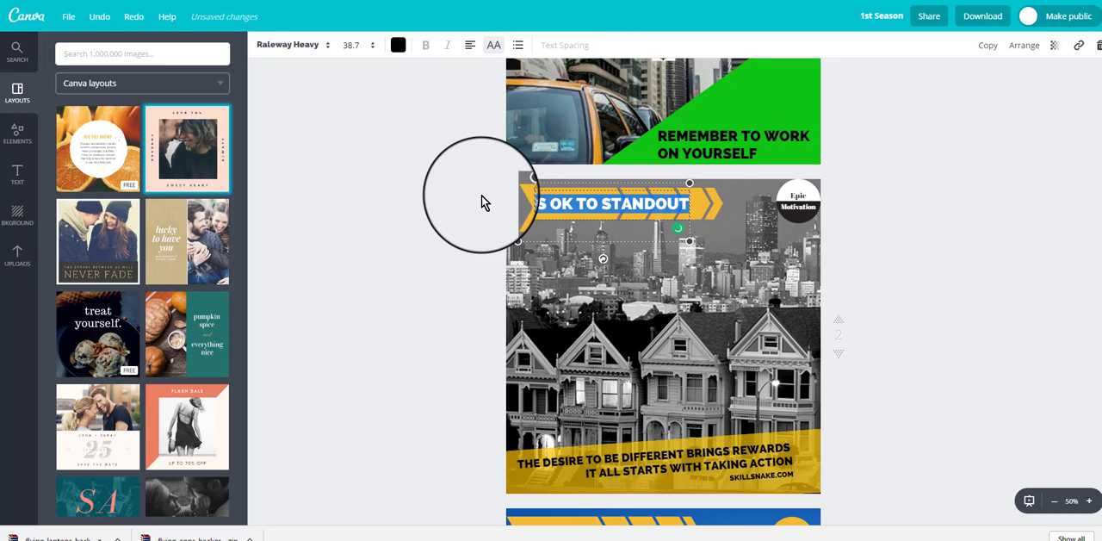
click(552, 226)
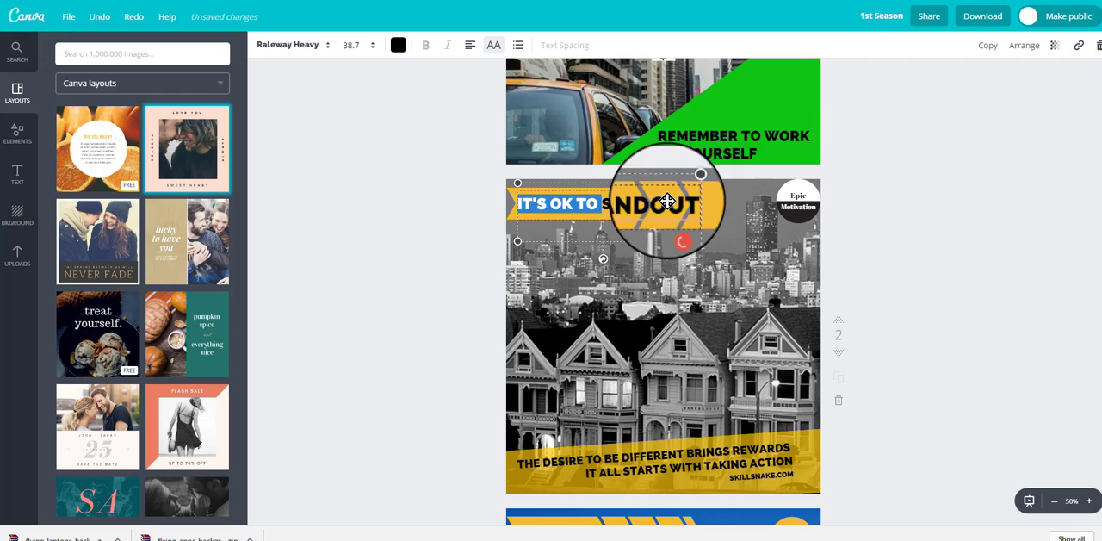
click(436, 269)
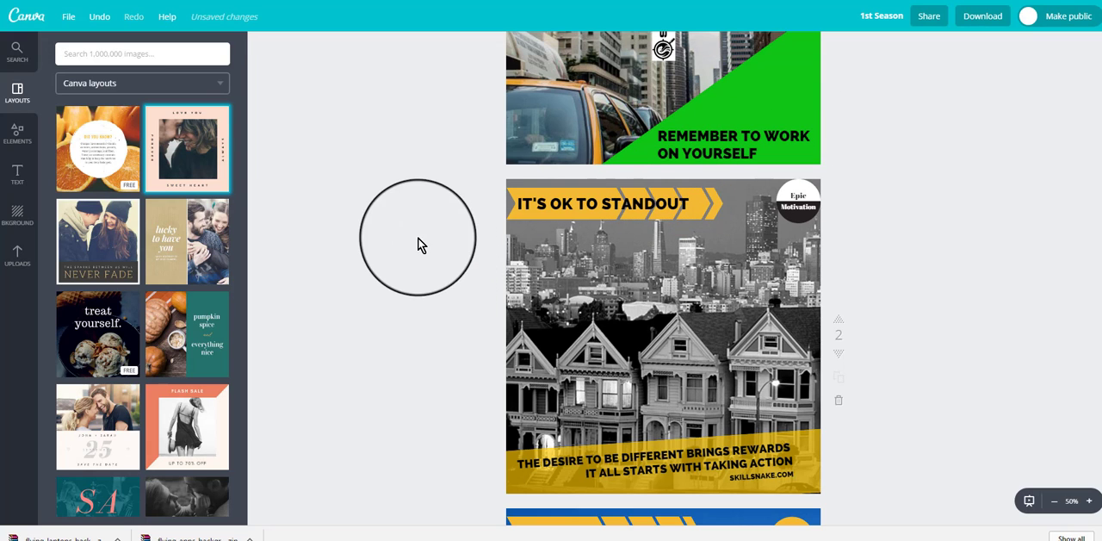
double_click(694, 464)
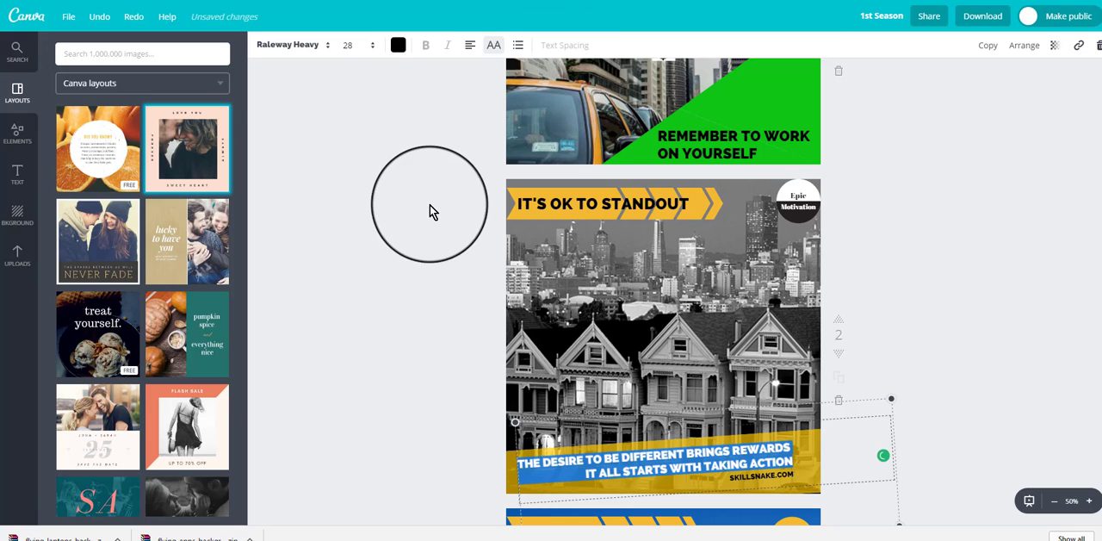
click(1022, 336)
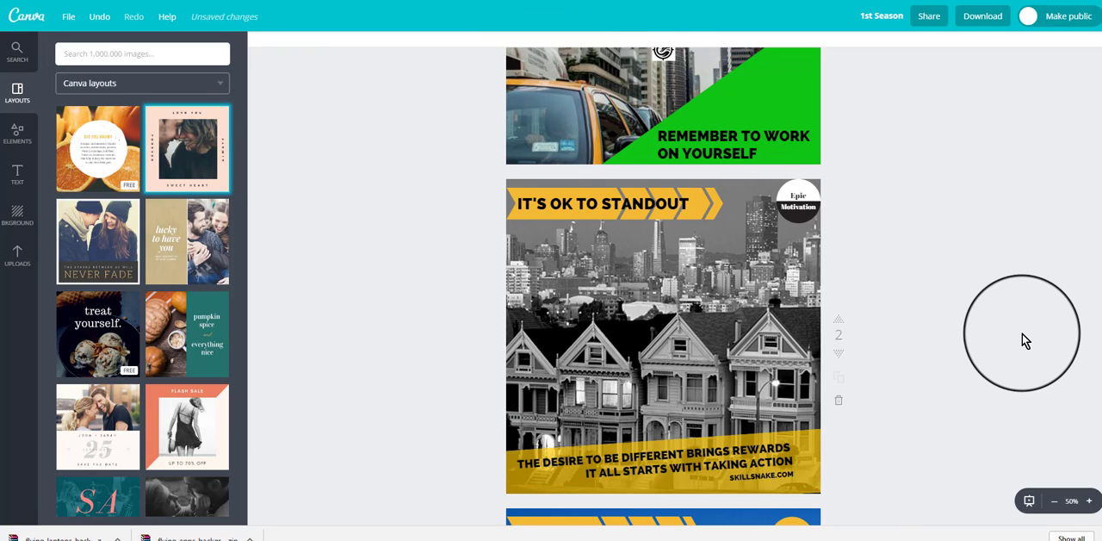
Step: Position the uploaded Google Ventures logo on page 3 above the silhouettes, overlapping the edge of the "Road to Success" sign
scroll(1023, 336, down, 1)
scroll(1023, 336, down, 3)
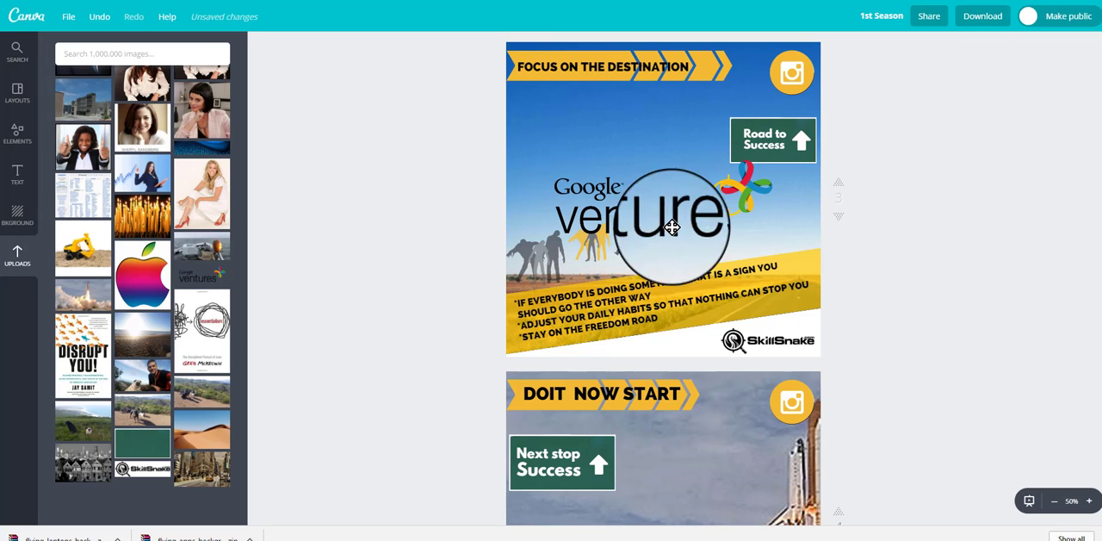
mouse_move(746, 197)
mouse_down()
mouse_move(756, 208)
mouse_move(731, 199)
mouse_up()
drag(713, 199, 713, 175)
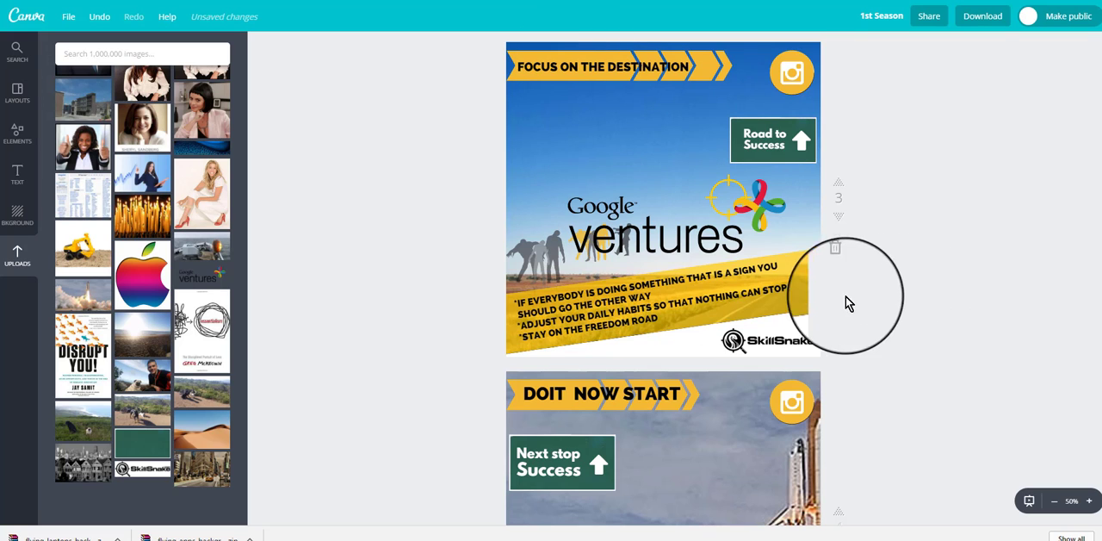
drag(796, 272, 772, 232)
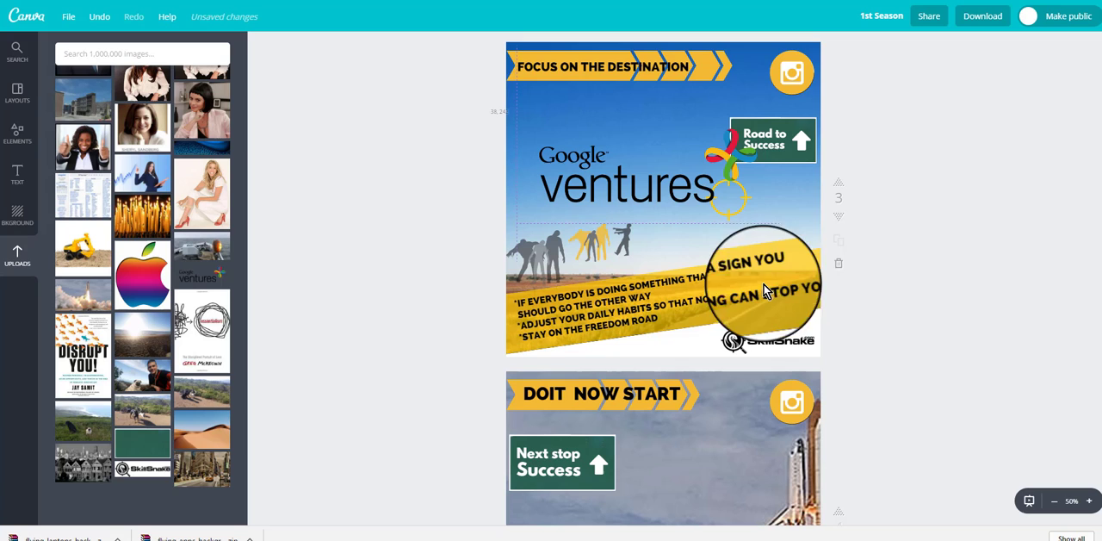
Step: Nudge the slanted three-point text on page 3's yellow strip, and try rotating it before restoring its tilt
click(813, 258)
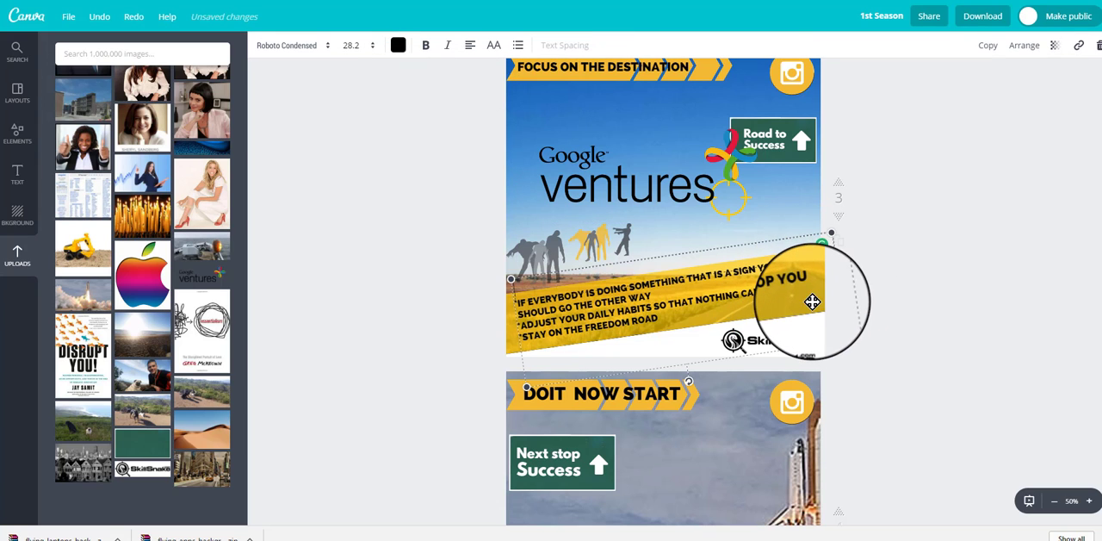
drag(770, 312, 810, 305)
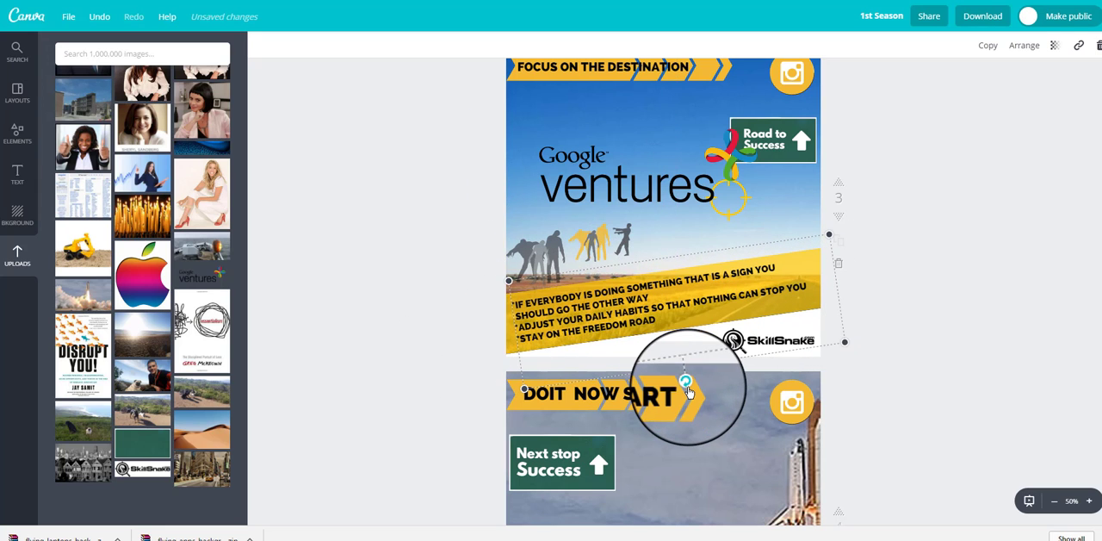
drag(686, 388, 810, 326)
drag(750, 242, 682, 393)
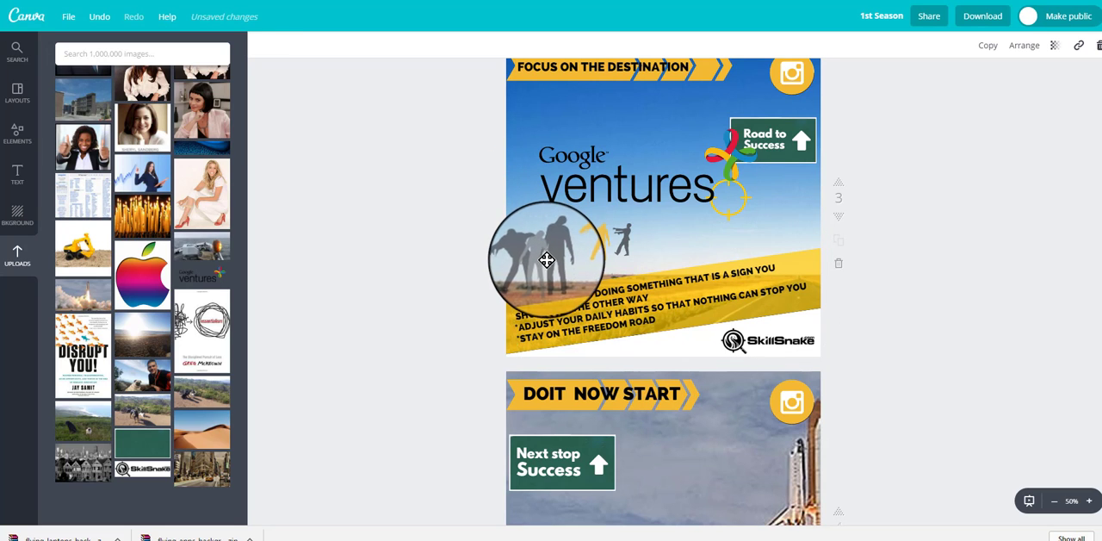
Step: Recolor the black part of page 3's larger silhouette group with light green from the default palette and make the group more opaque
click(546, 259)
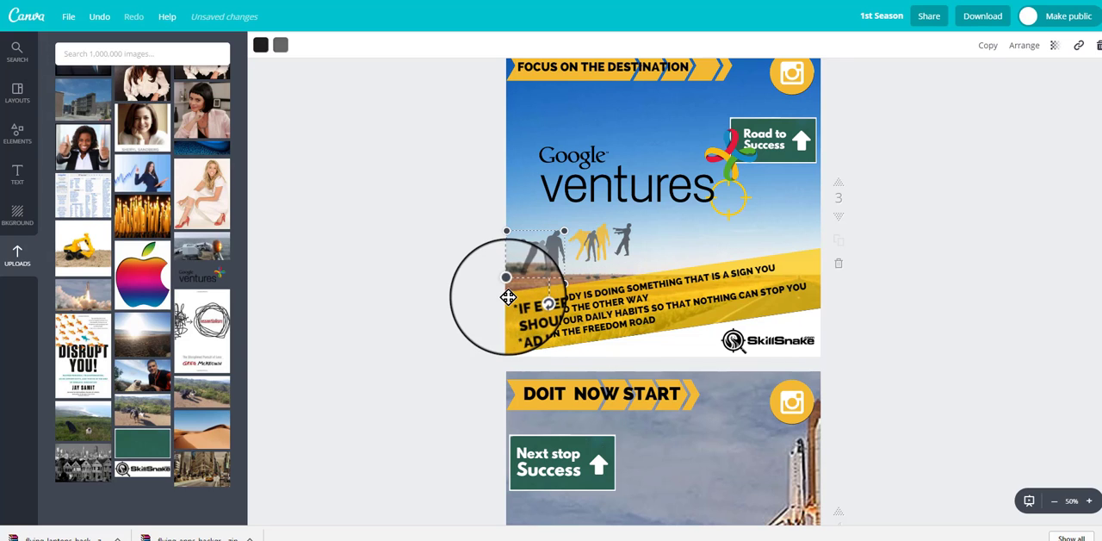
click(990, 220)
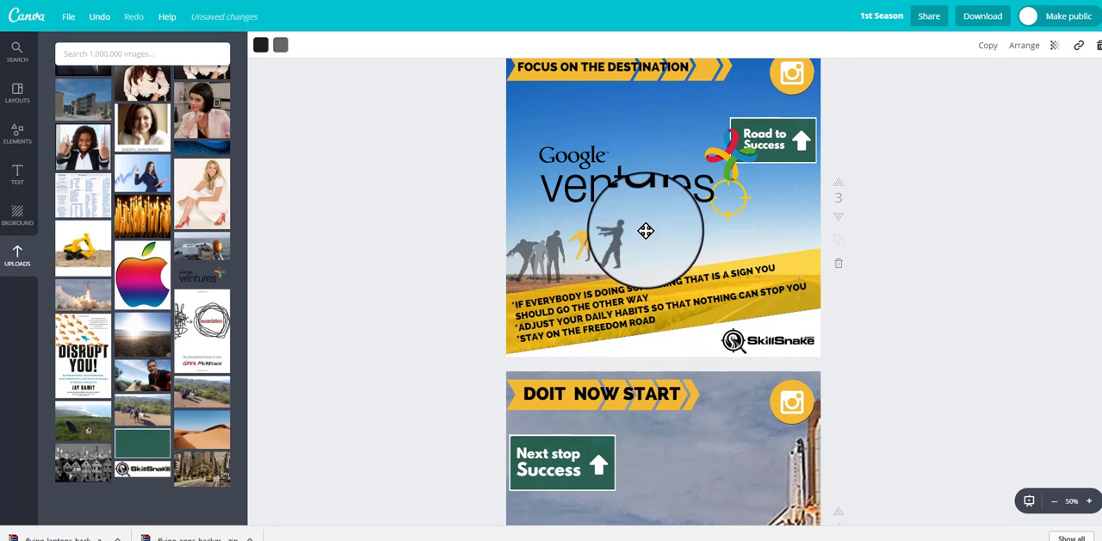
click(548, 251)
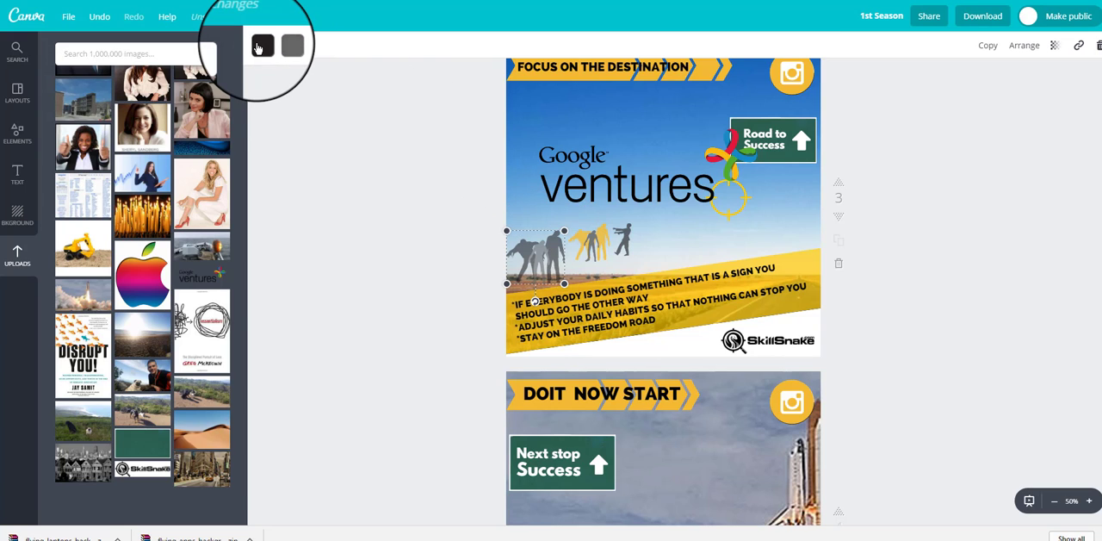
click(261, 46)
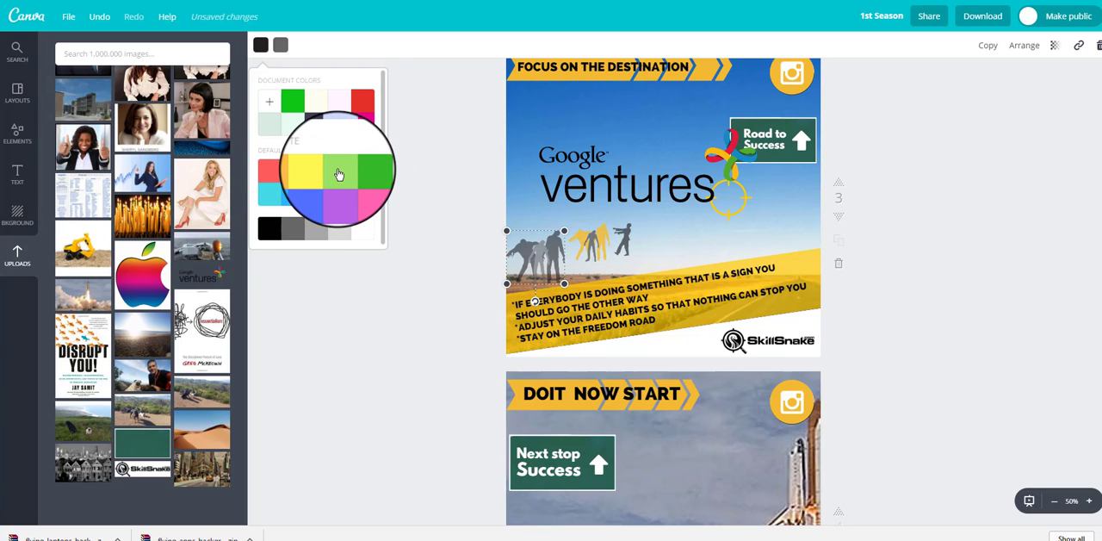
click(339, 175)
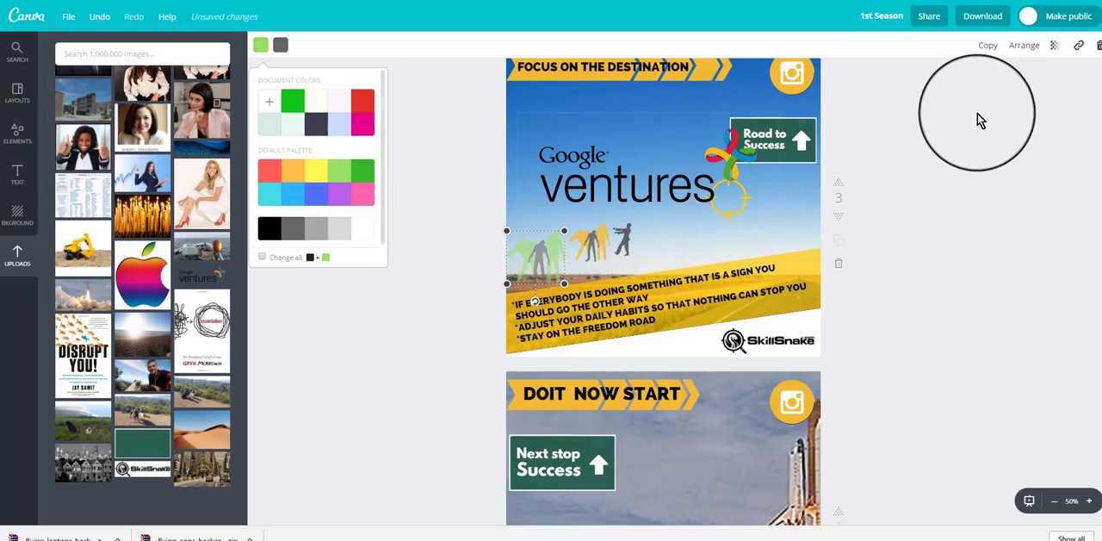
click(1055, 48)
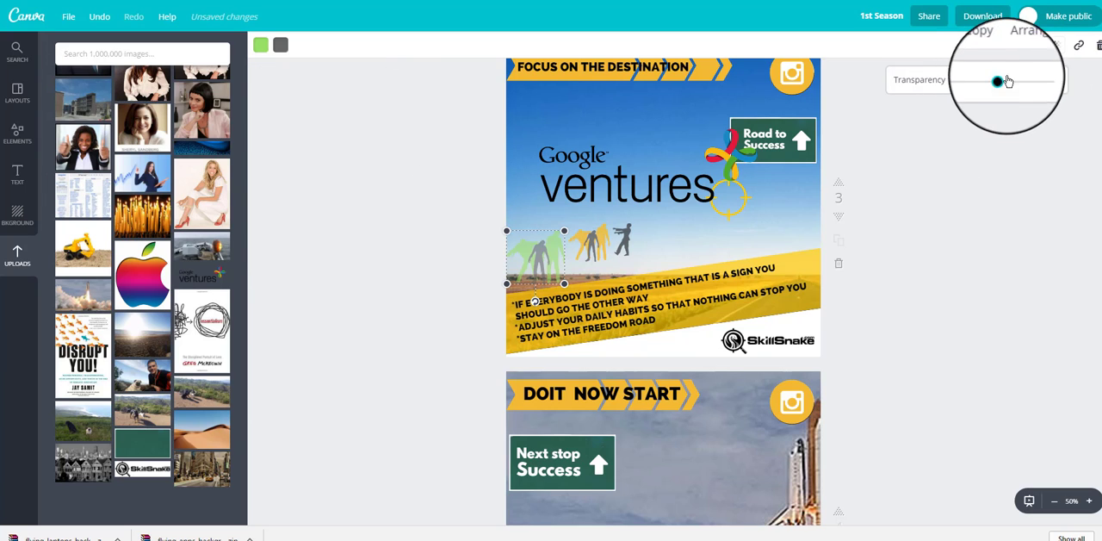
mouse_move(1008, 81)
mouse_down()
mouse_move(1051, 81)
mouse_move(994, 81)
mouse_move(1037, 85)
mouse_move(1011, 81)
mouse_move(1027, 83)
mouse_up()
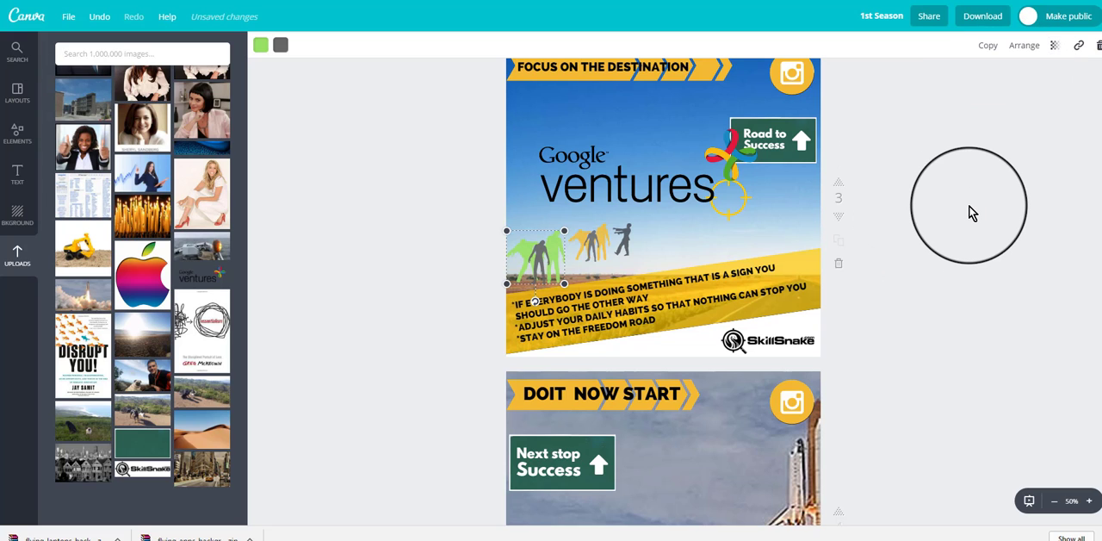
Step: Reposition the round Instagram icon slightly in the upper corner of page 3
scroll(971, 212, up, 1)
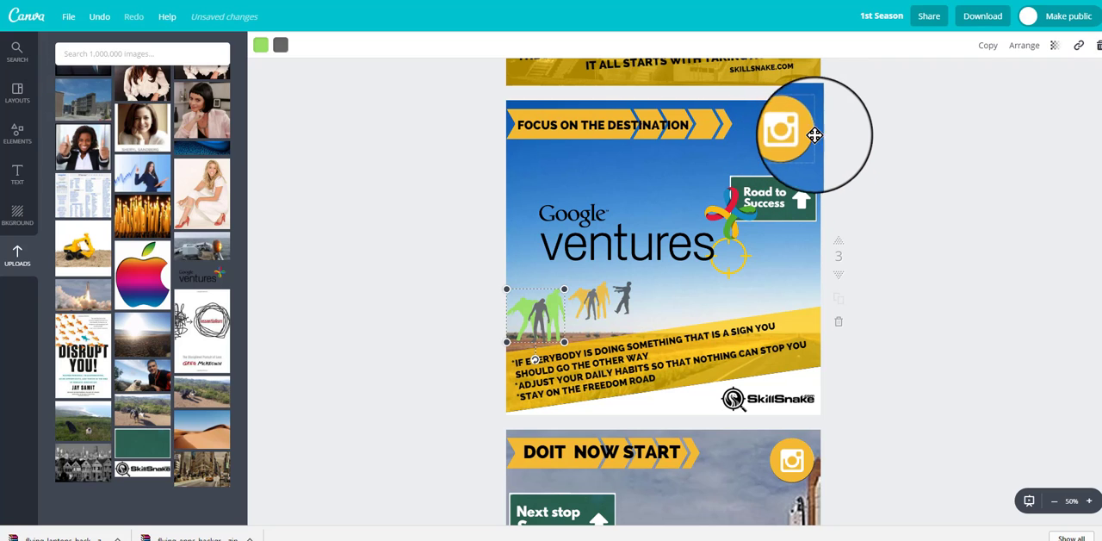
mouse_move(789, 133)
mouse_down()
mouse_move(784, 168)
mouse_move(791, 129)
mouse_up()
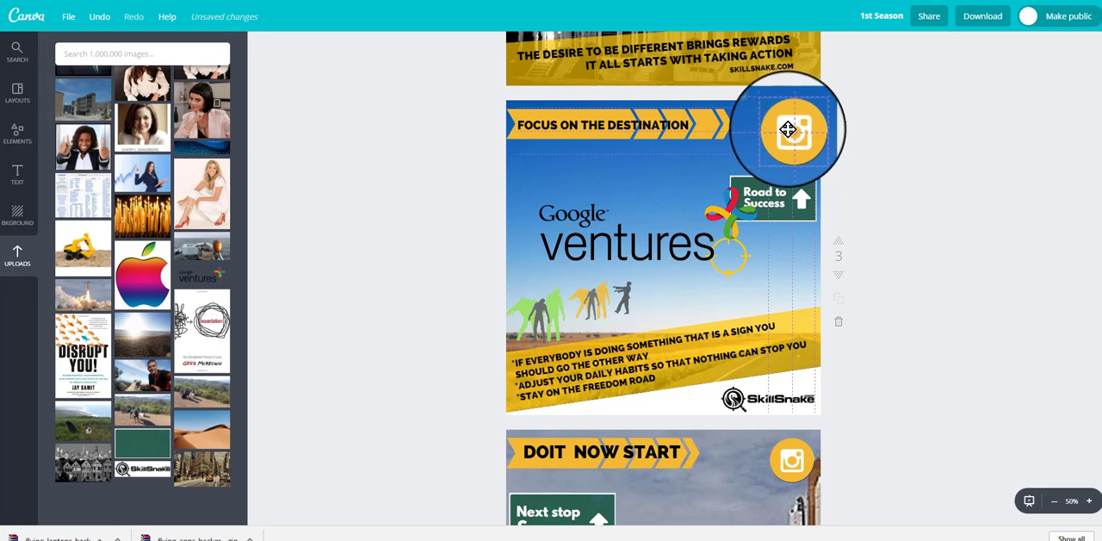
Step: Examine the "START" and "Do not wait for permission just" texts on page 4, and the designs on pages 5 and 6
scroll(408, 164, down, 5)
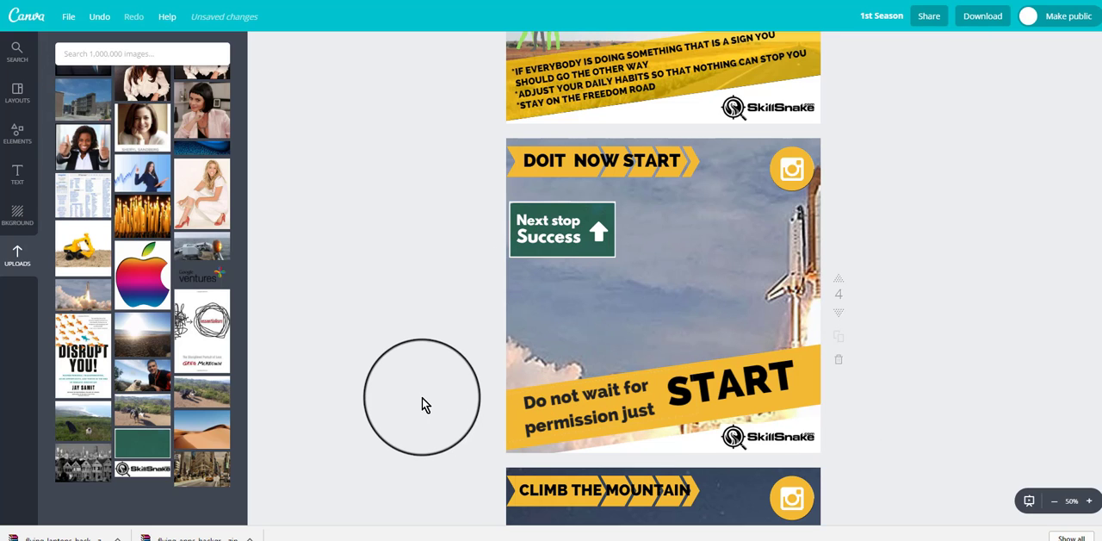
double_click(758, 376)
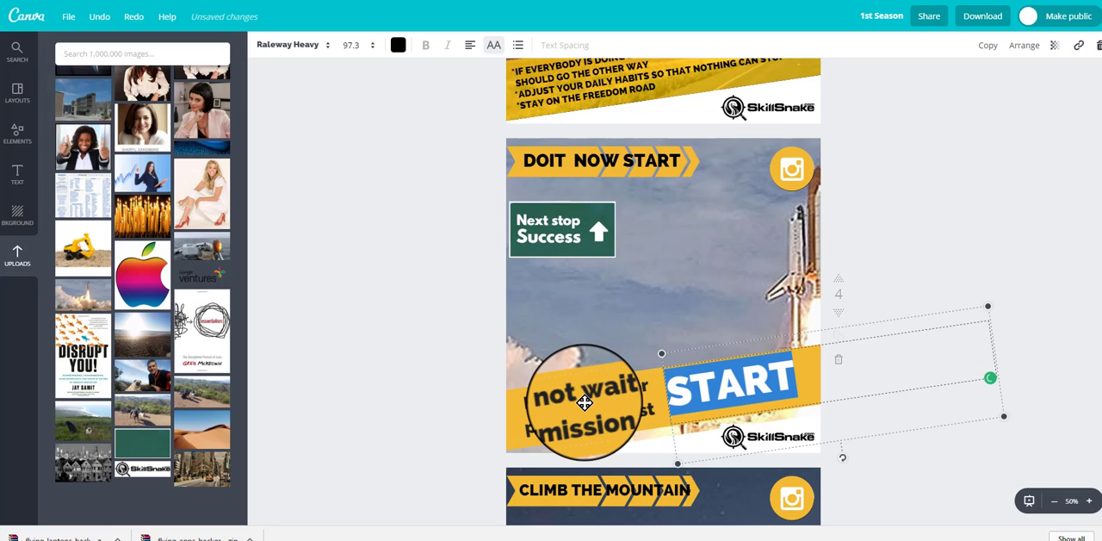
click(620, 440)
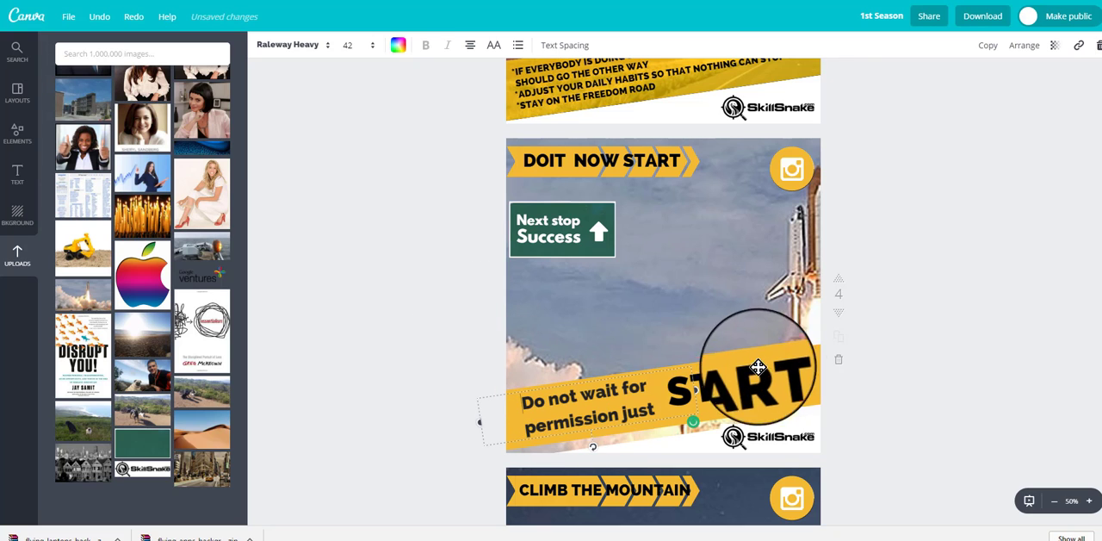
click(913, 387)
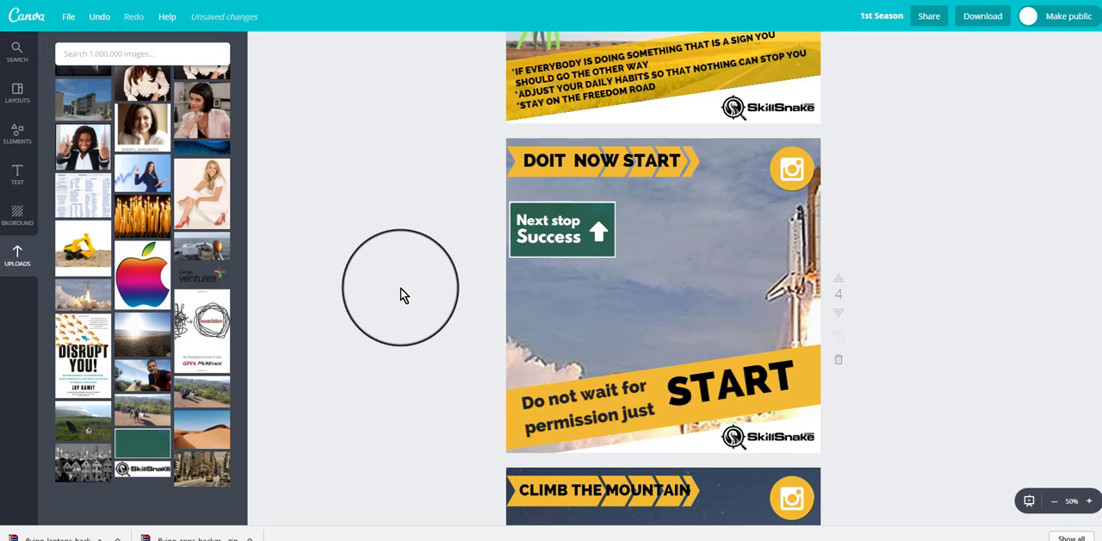
scroll(400, 288, down, 1)
scroll(400, 289, down, 2)
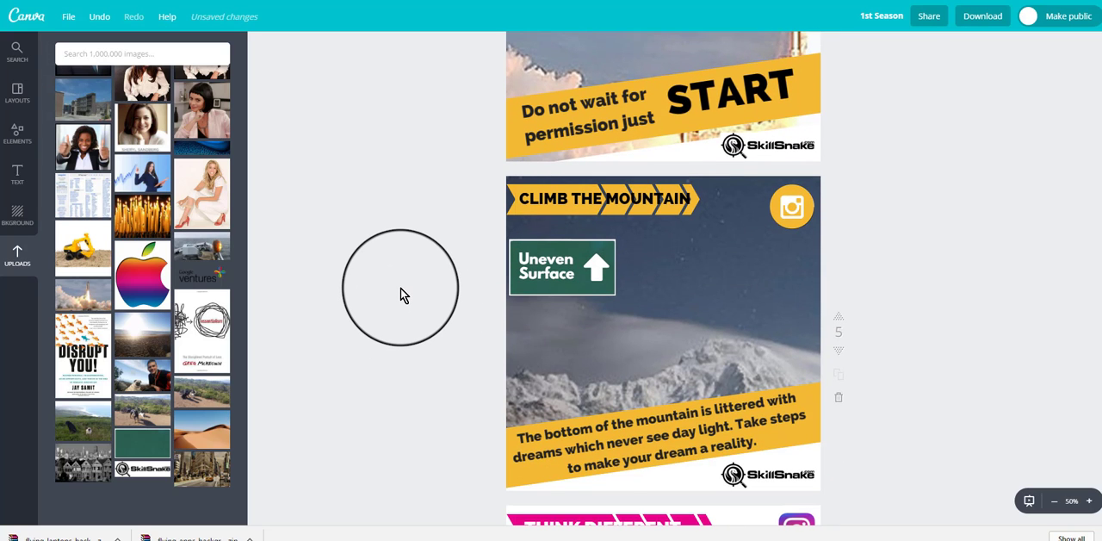
scroll(416, 288, down, 1)
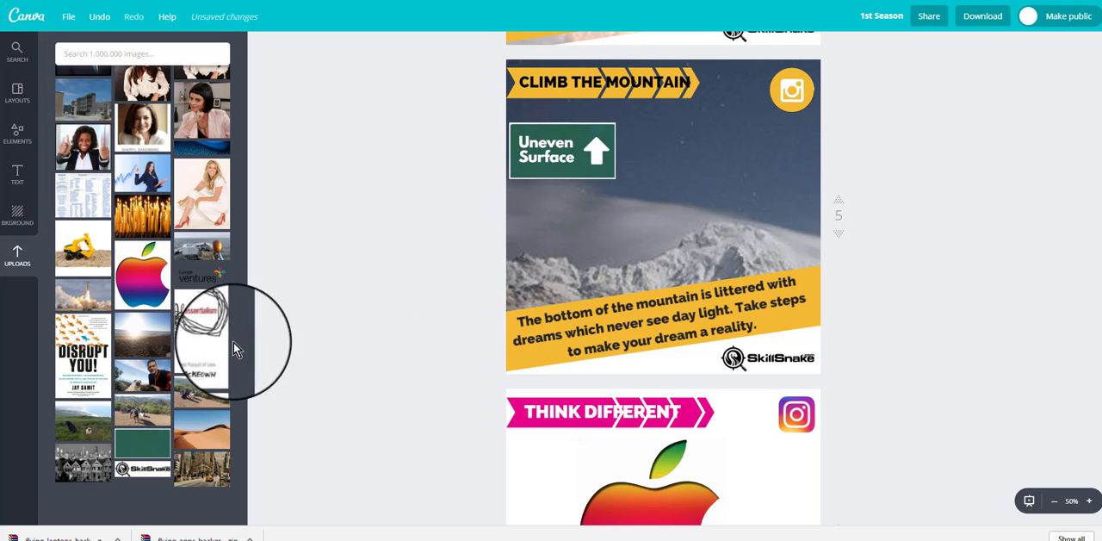
scroll(388, 323, down, 3)
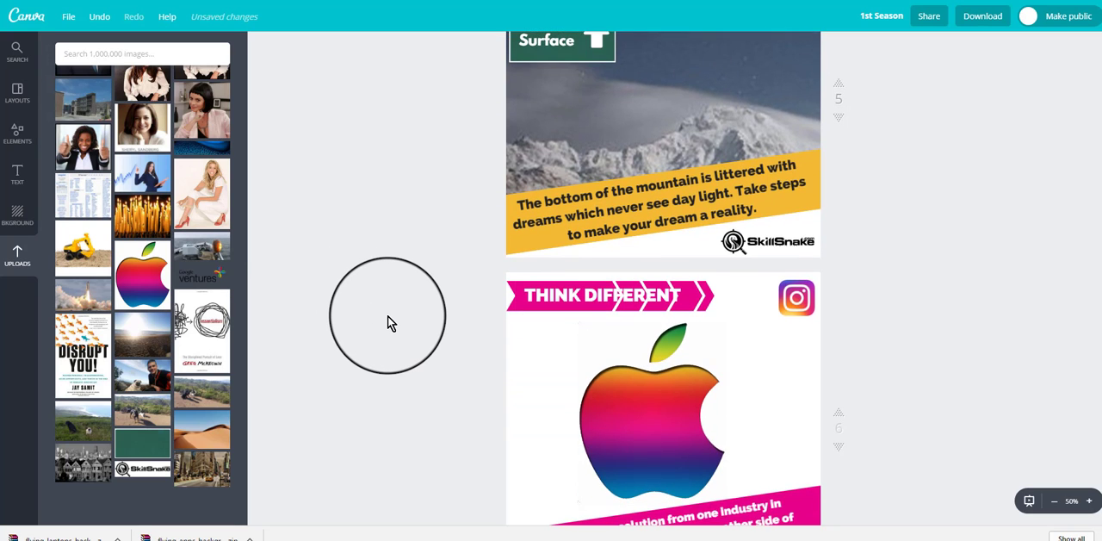
Step: Try moving the rainbow apple image on page 6, restoring its original position
scroll(388, 323, down, 3)
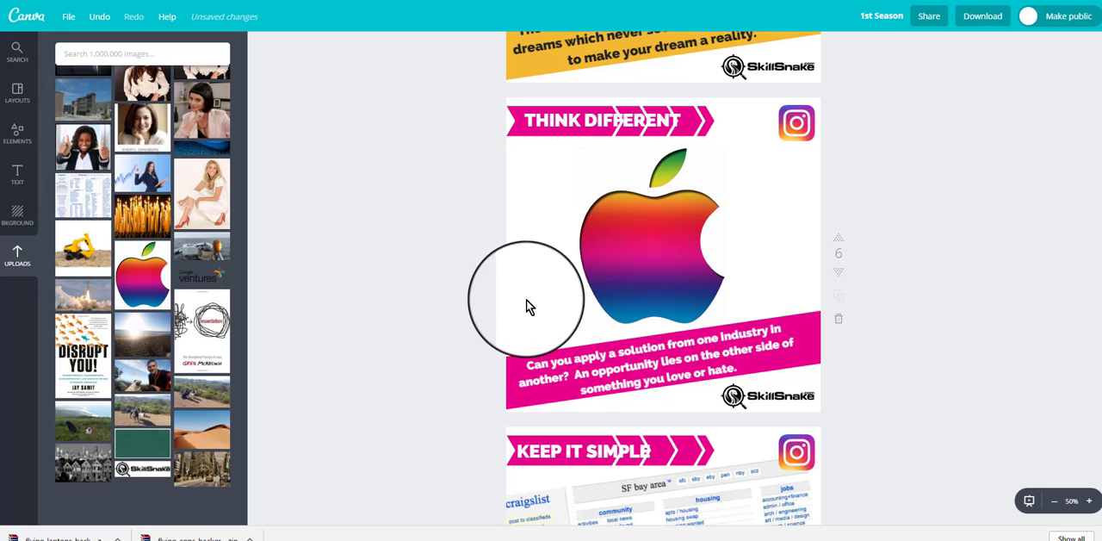
drag(668, 271, 655, 267)
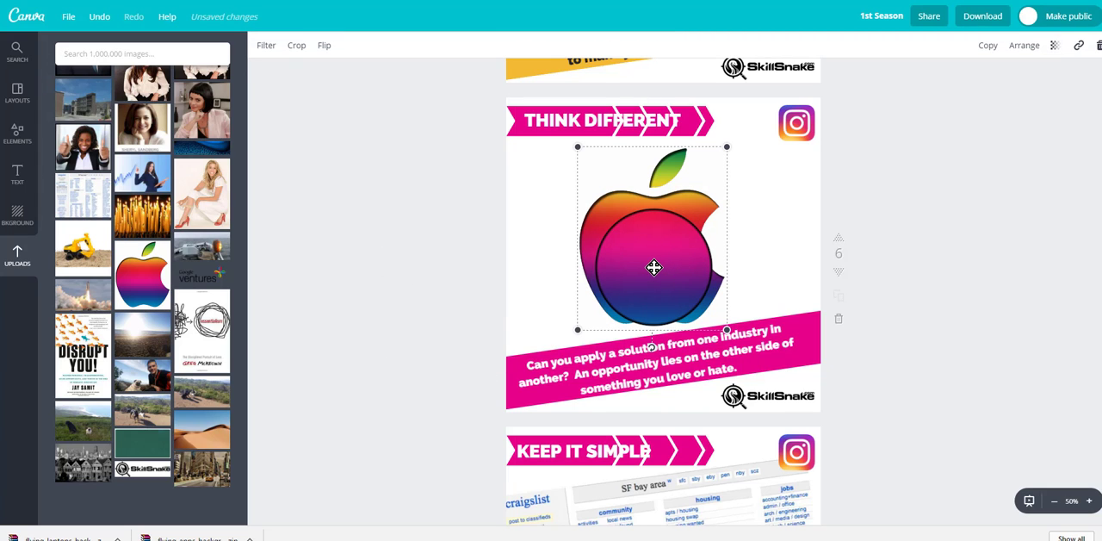
drag(654, 267, 600, 178)
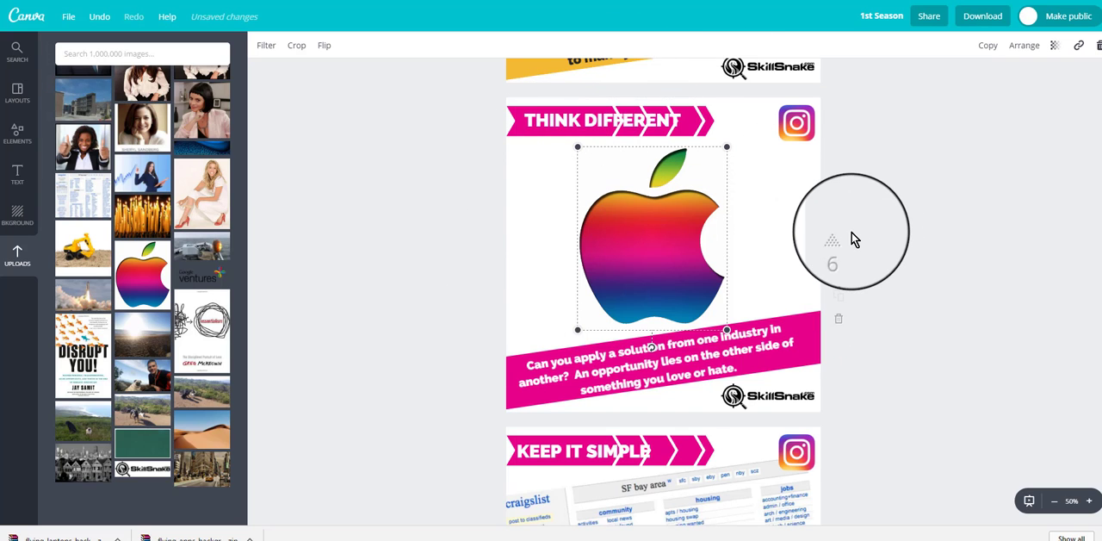
click(333, 290)
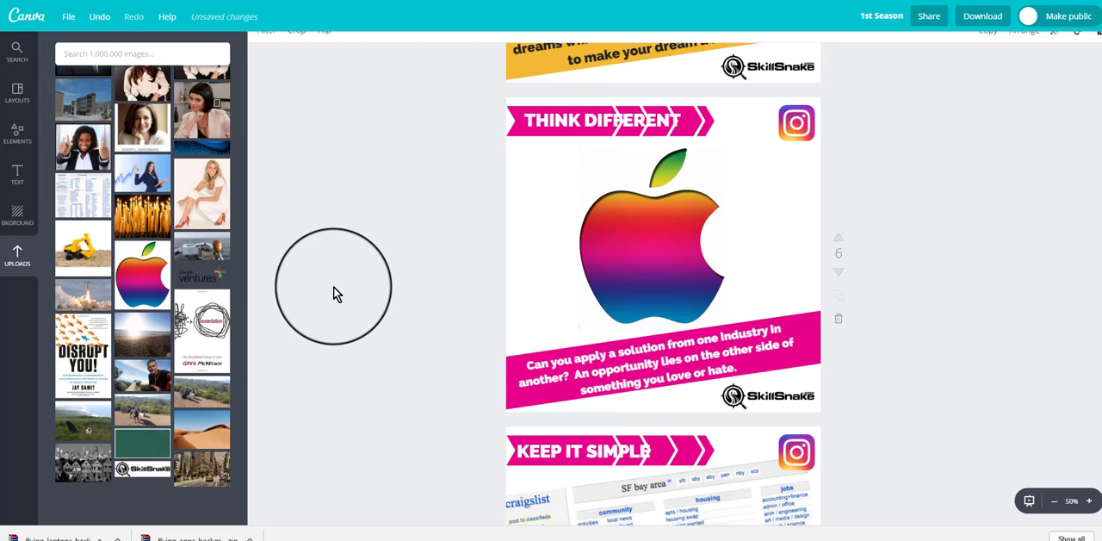
Step: Shift the tilted Craigslist screenshot on the "KEEP IT SIMPLE" page slightly to the left
scroll(336, 294, down, 5)
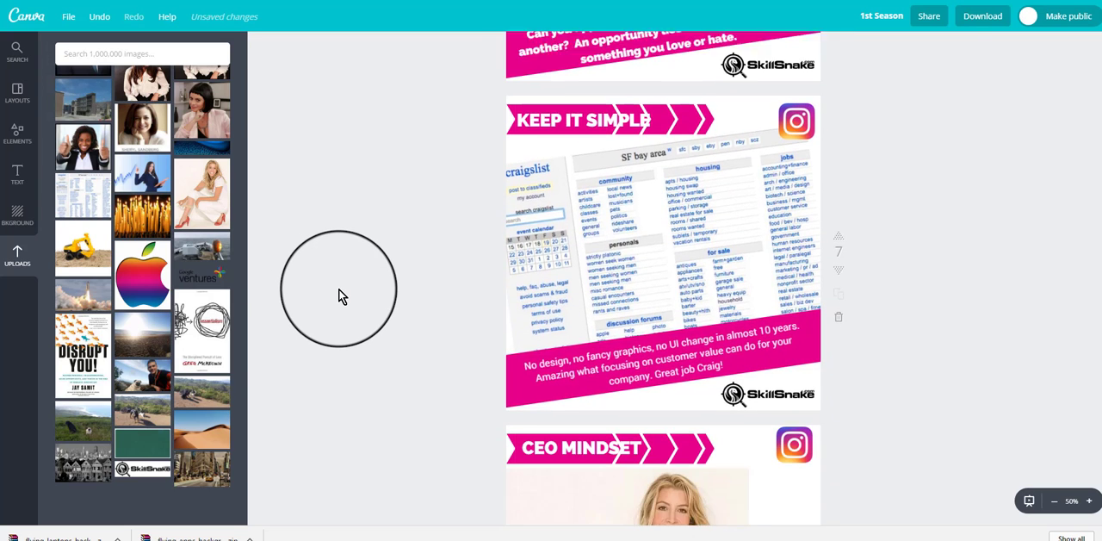
click(721, 279)
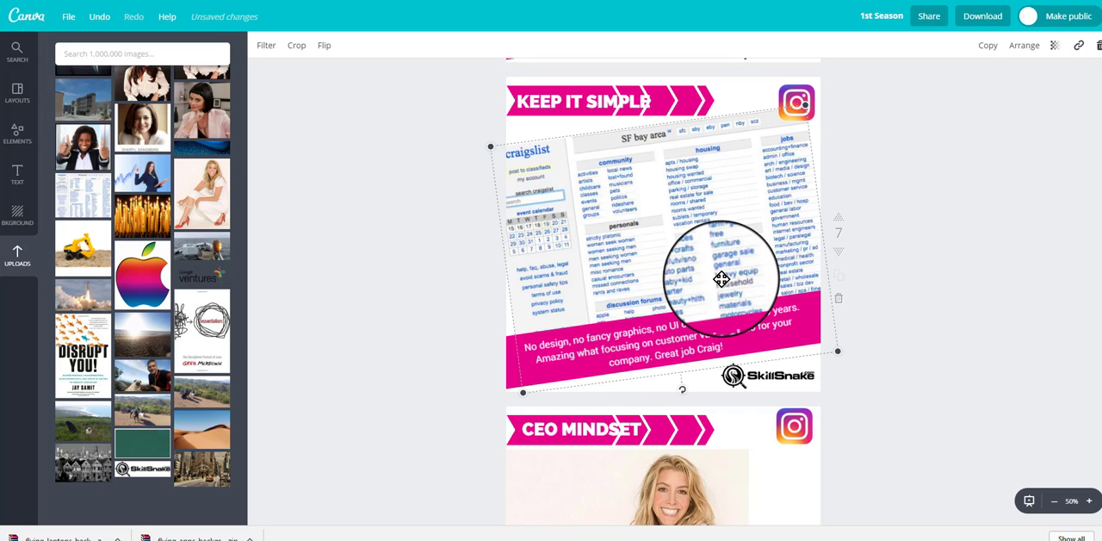
mouse_move(721, 278)
mouse_down()
mouse_move(739, 276)
mouse_move(705, 278)
mouse_up()
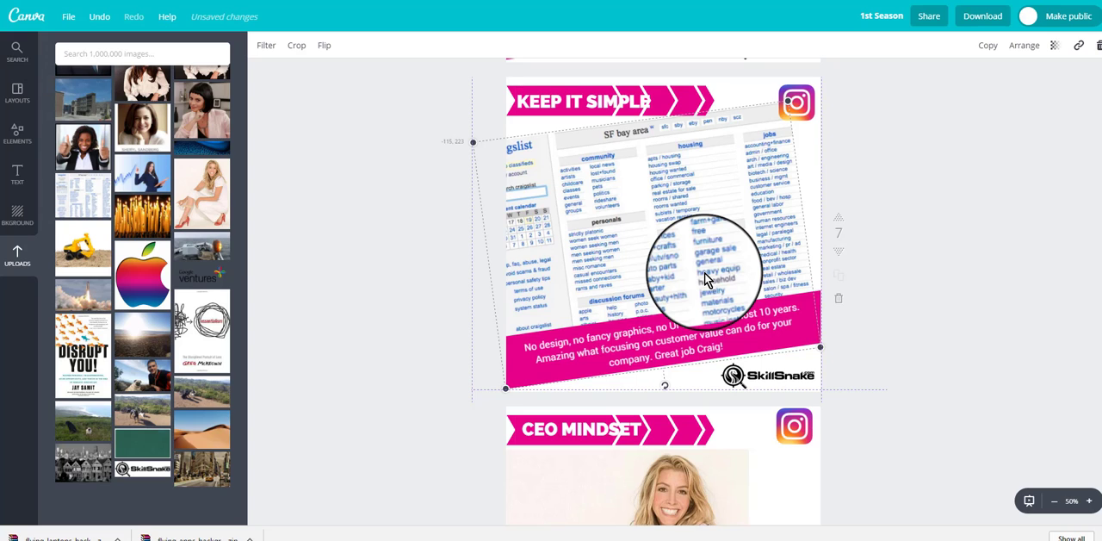
click(405, 273)
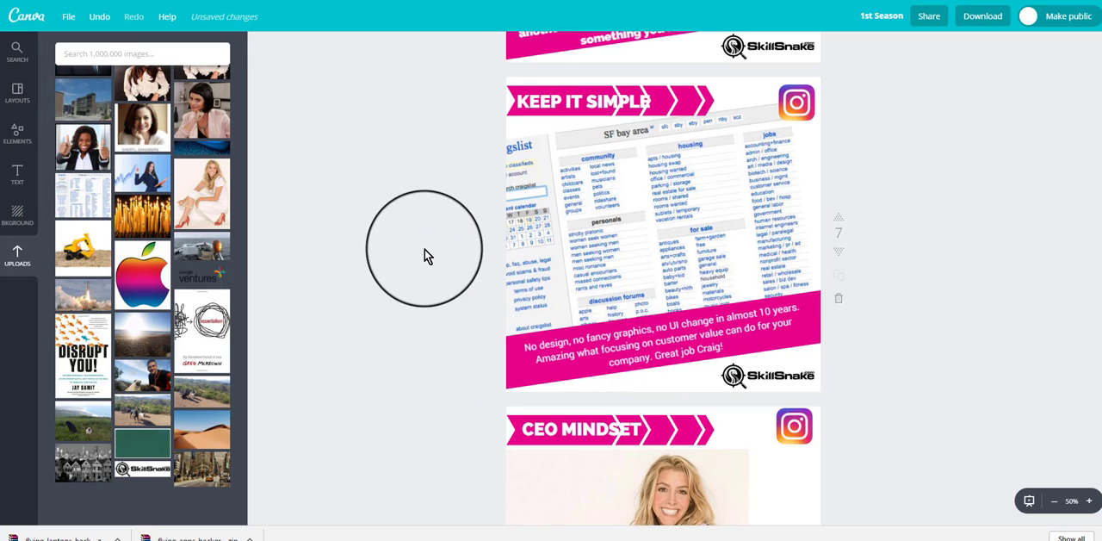
Step: Try moving the photo of the seated woman on page 8, returning it to its original place
scroll(345, 255, down, 3)
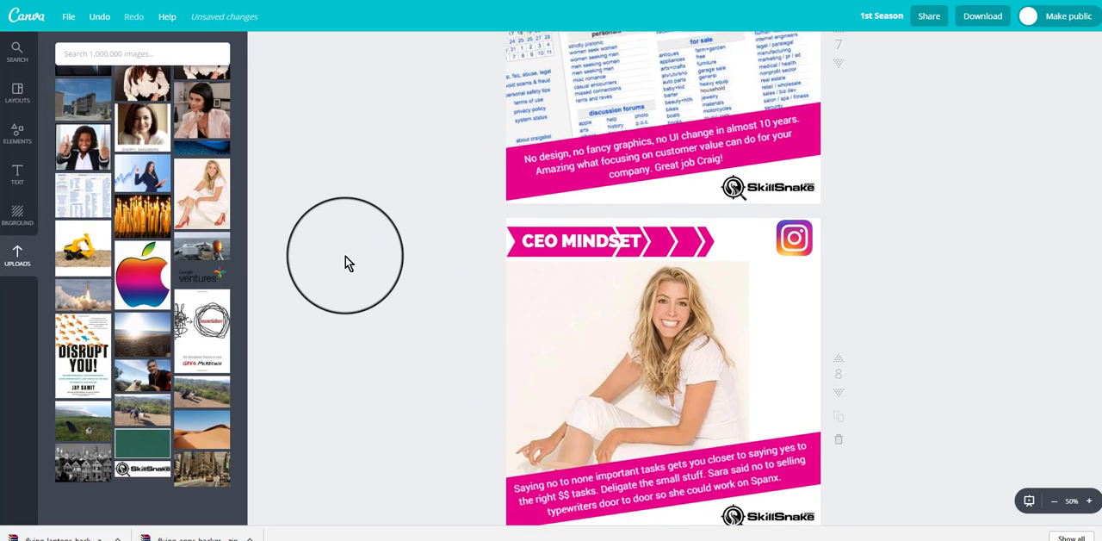
scroll(345, 256, down, 2)
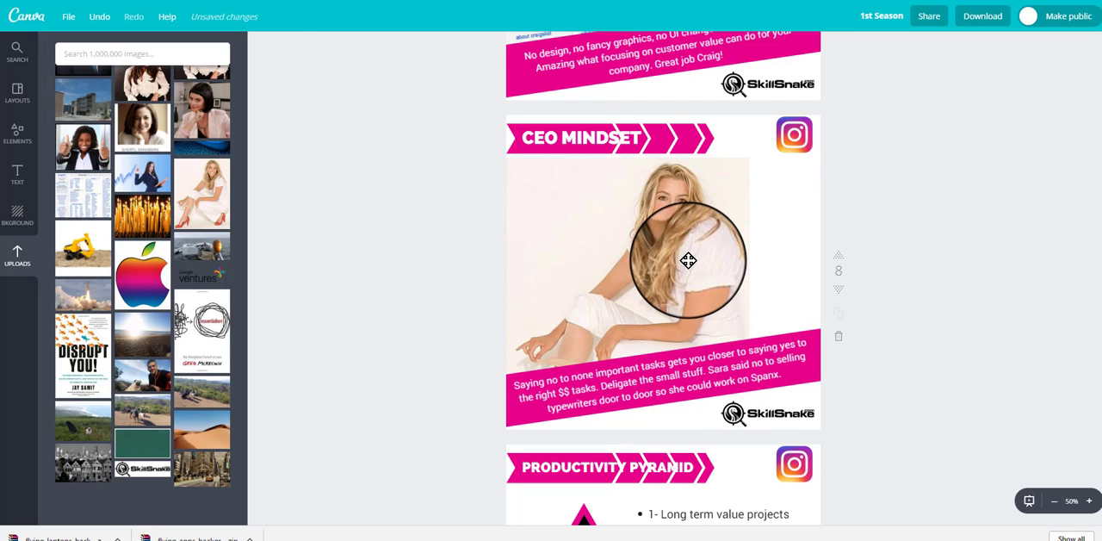
drag(688, 260, 763, 271)
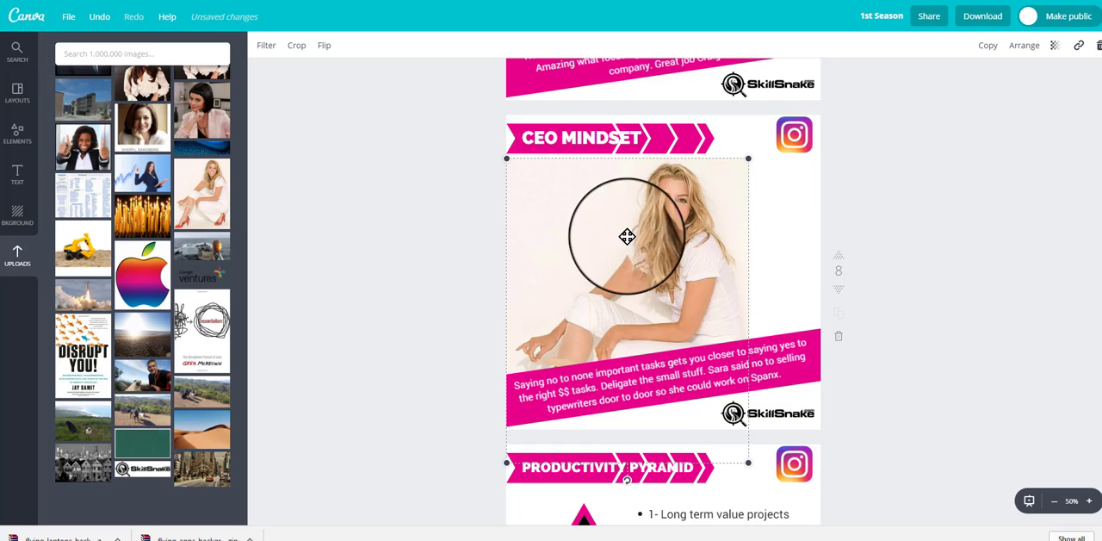
click(454, 219)
Step: Inspect the formatting of the slanted "PRETTY IN PINK &BOLD" text on page 10
scroll(455, 299, down, 5)
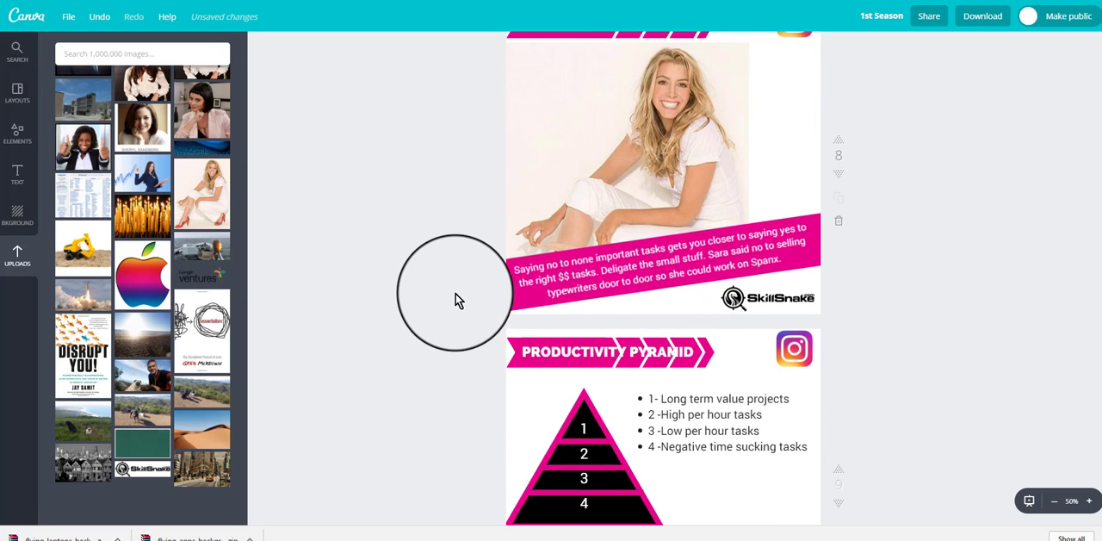
scroll(460, 301, down, 4)
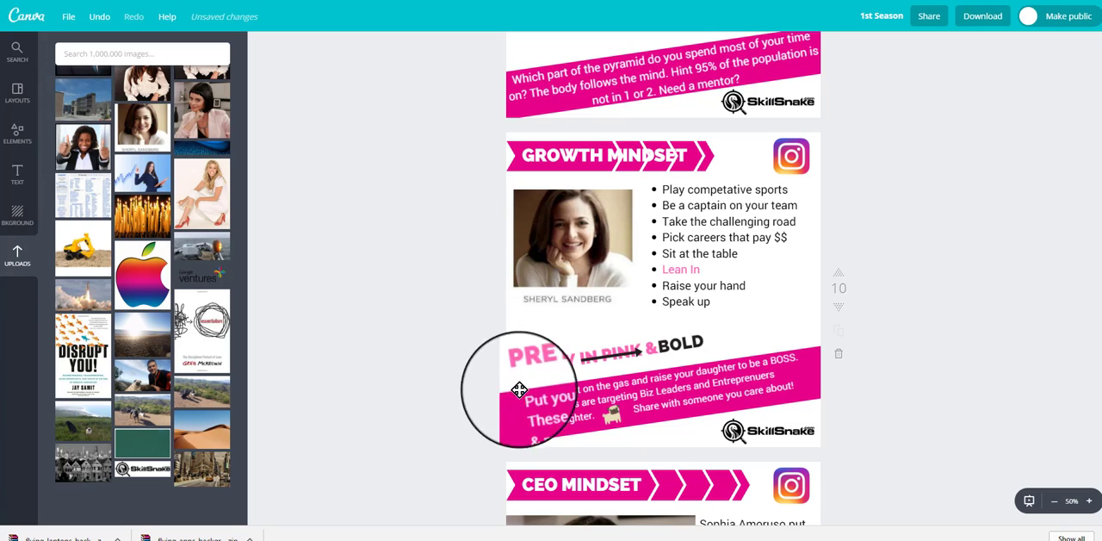
click(545, 366)
click(545, 365)
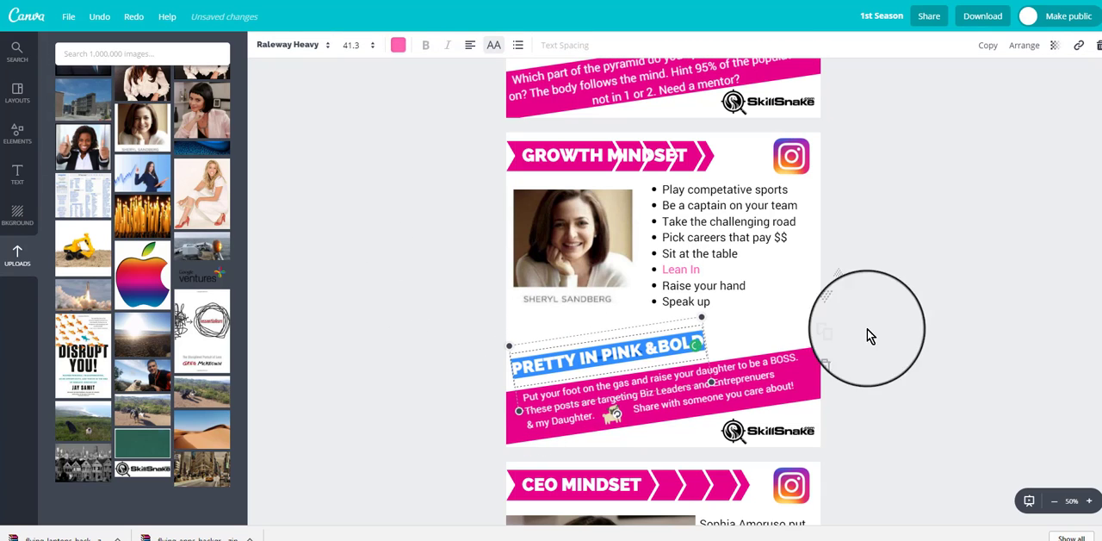
click(960, 252)
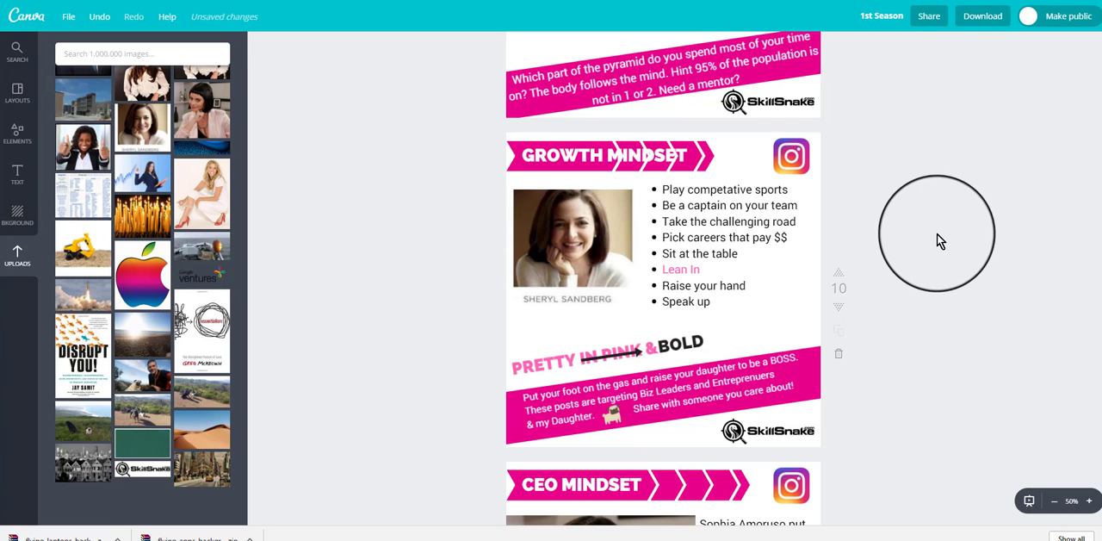
Step: Inspect the small pug illustration on page 10 and look through the "pug" image results for the matching free illustration
click(615, 418)
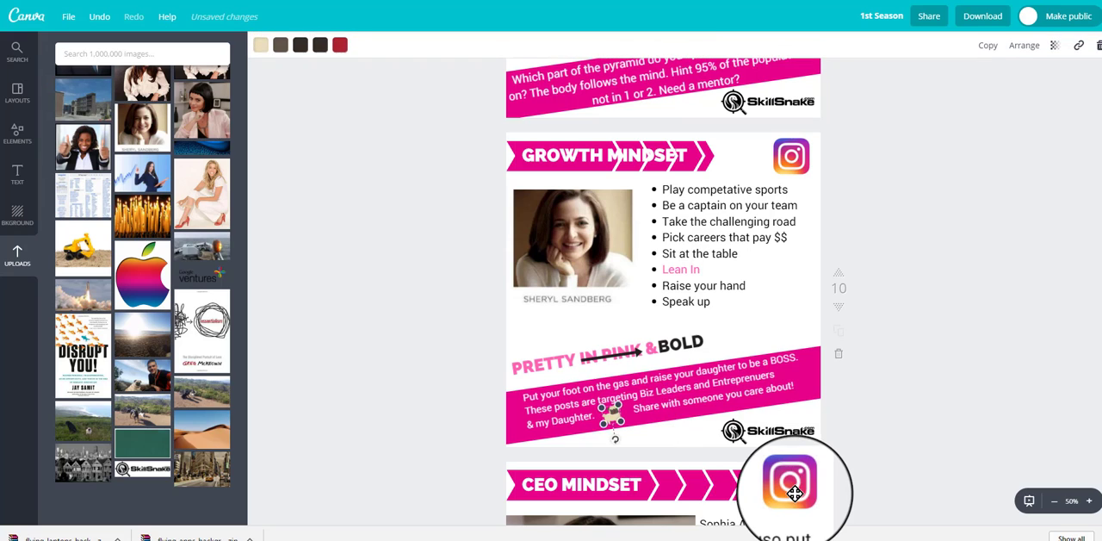
click(148, 55)
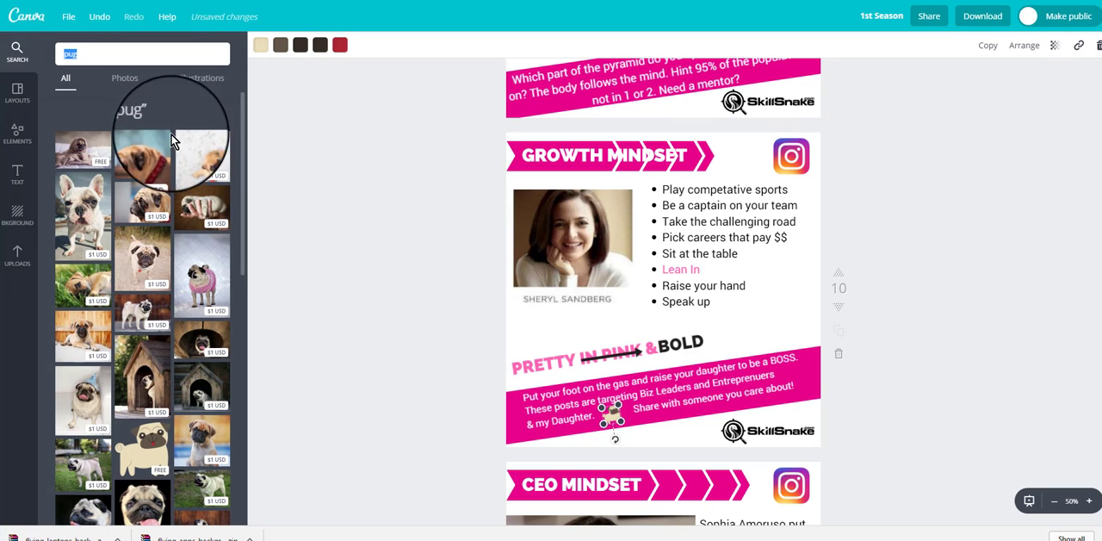
scroll(159, 162, down, 2)
scroll(151, 215, down, 3)
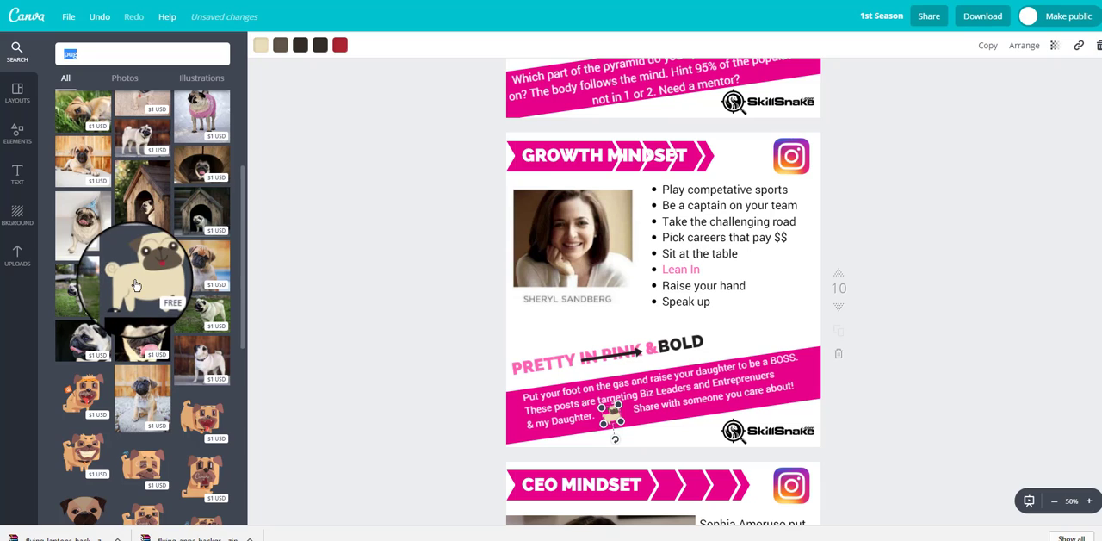
click(357, 323)
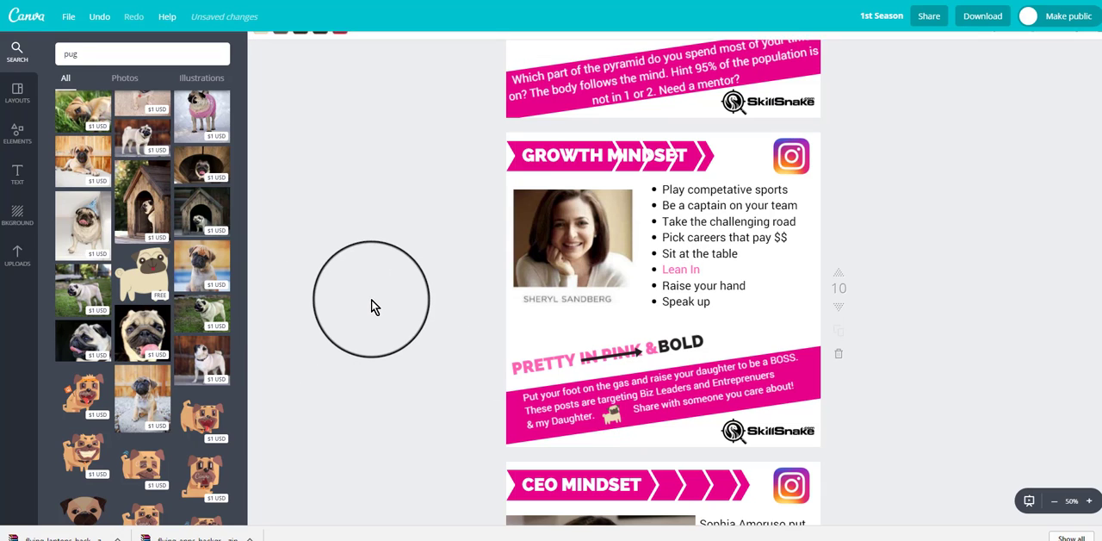
Step: Inspect the slanted "#BOSS CERTIFIED" text on page 11 and nudge it slightly up and to the left
scroll(961, 318, up, 1)
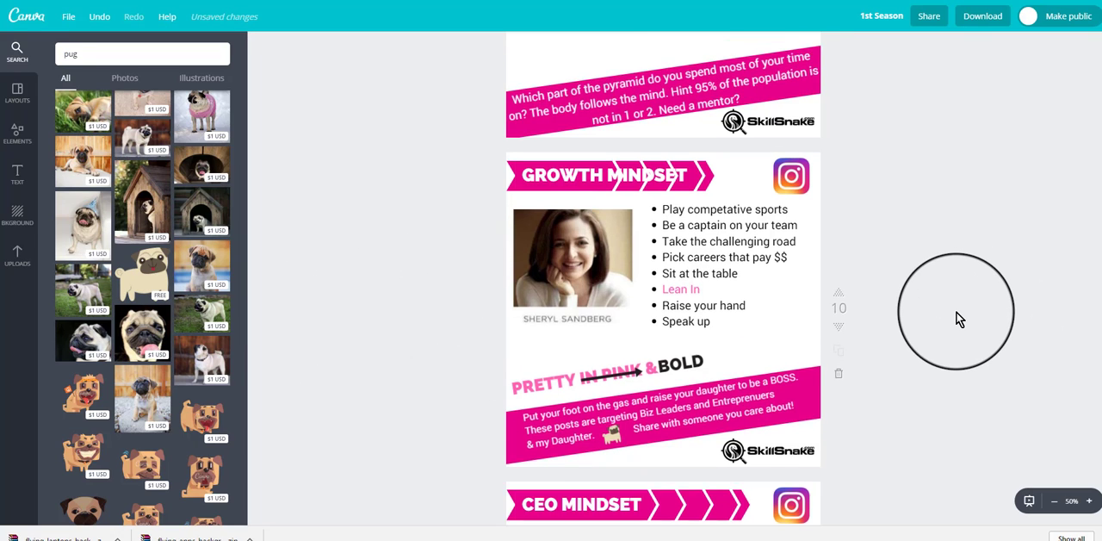
scroll(960, 319, down, 3)
scroll(961, 319, down, 3)
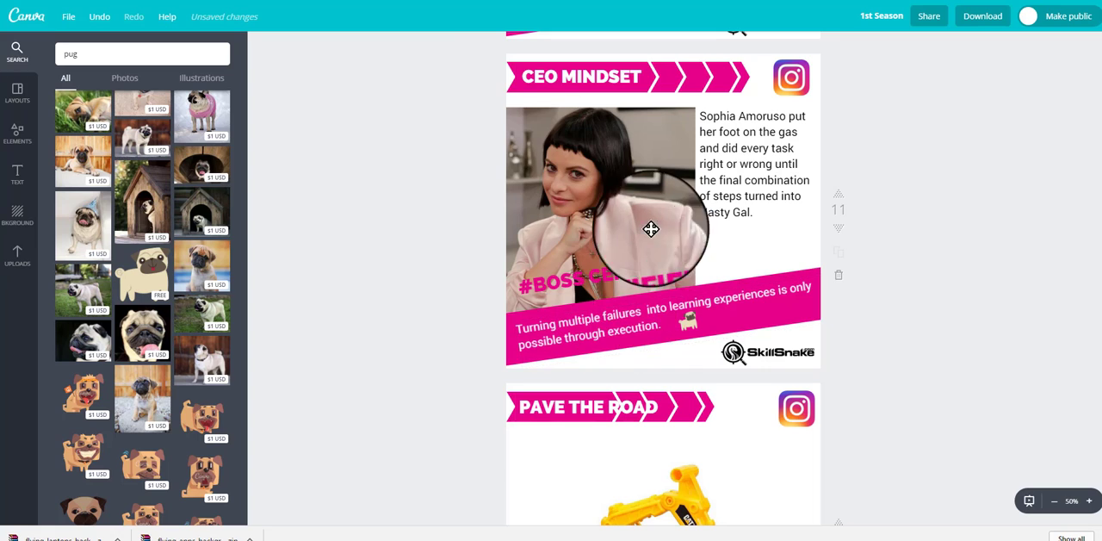
double_click(620, 275)
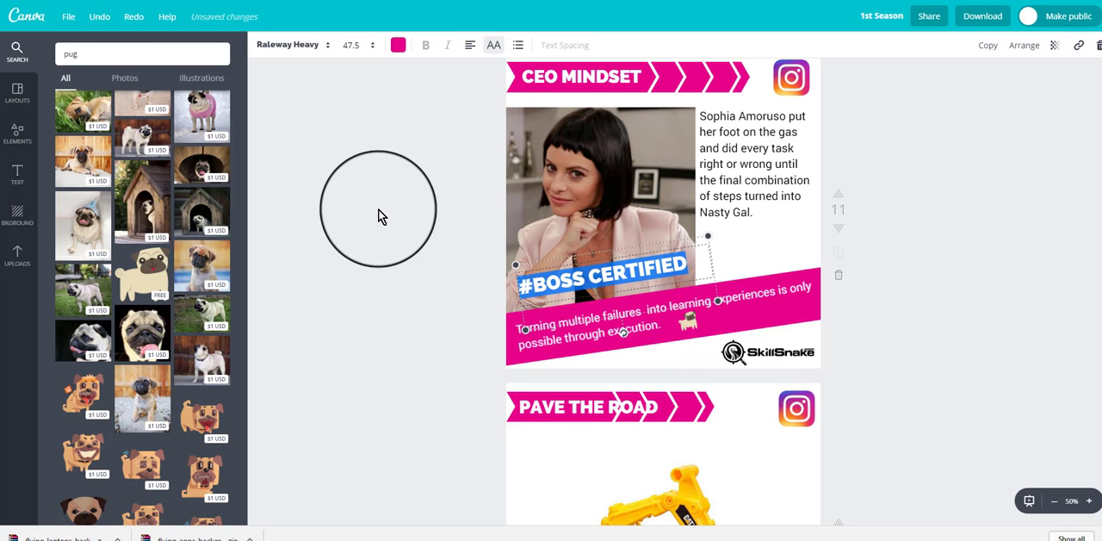
click(406, 211)
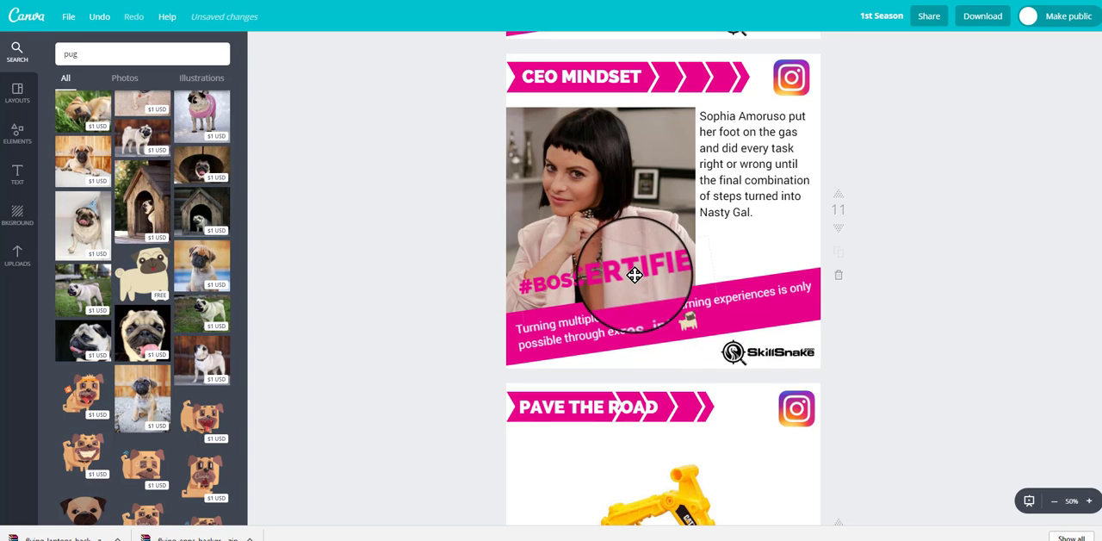
drag(639, 241, 629, 262)
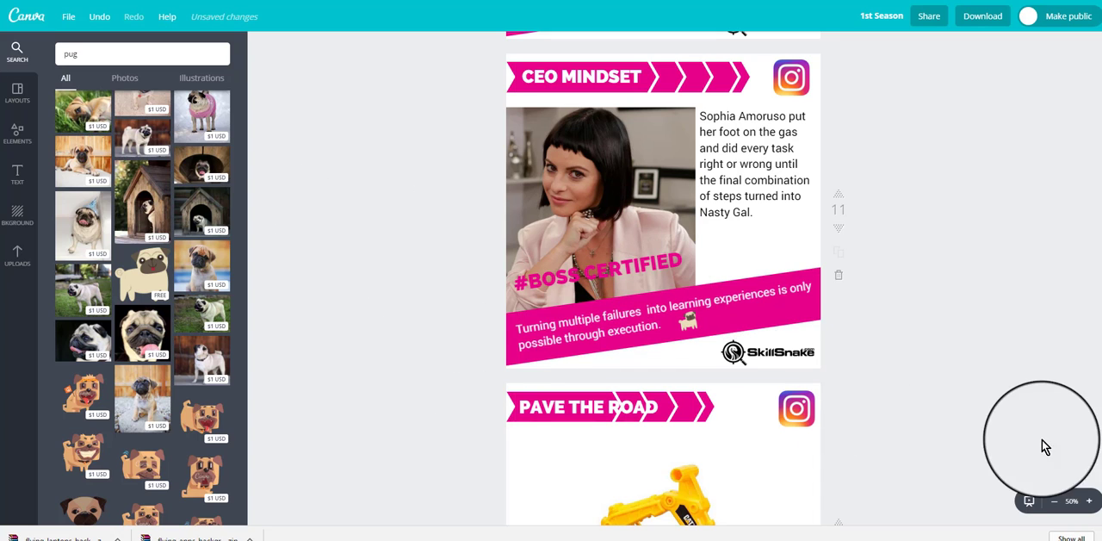
Step: Examine the blue, green and yellow silhouette groups beside the excavator on page 12 and their colors
scroll(966, 413, down, 5)
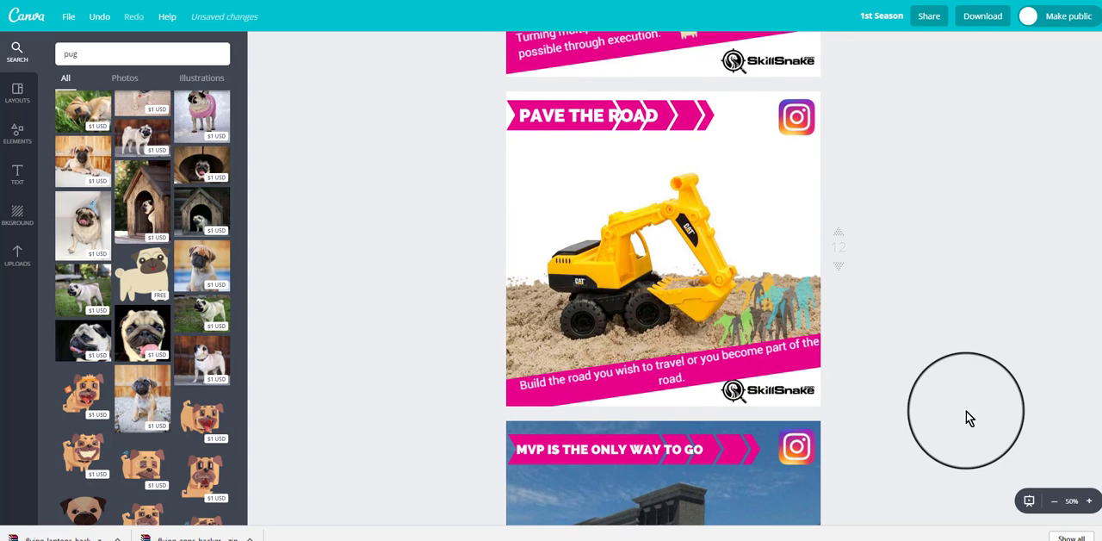
scroll(966, 416, down, 1)
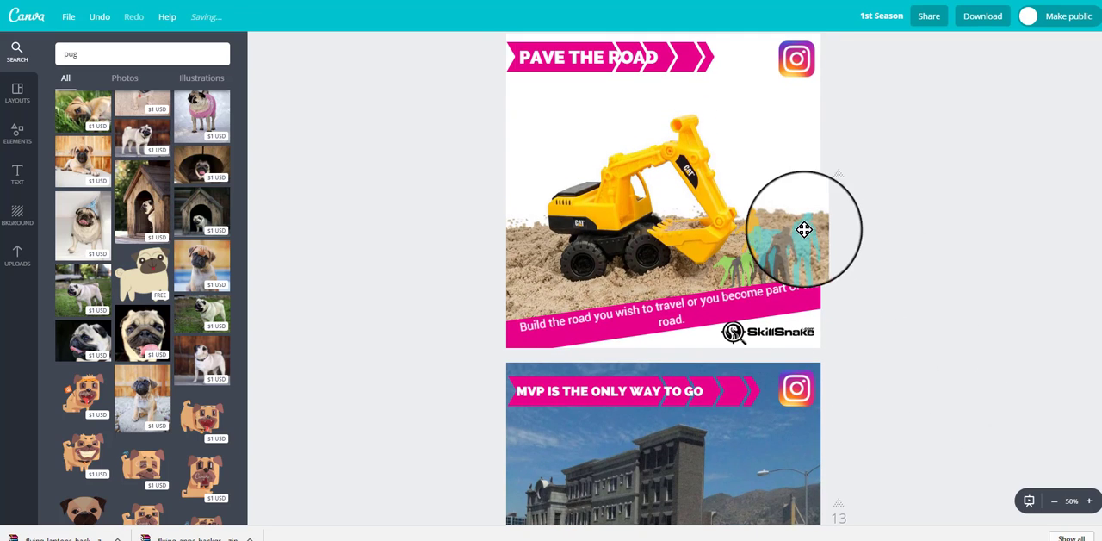
drag(793, 246, 733, 261)
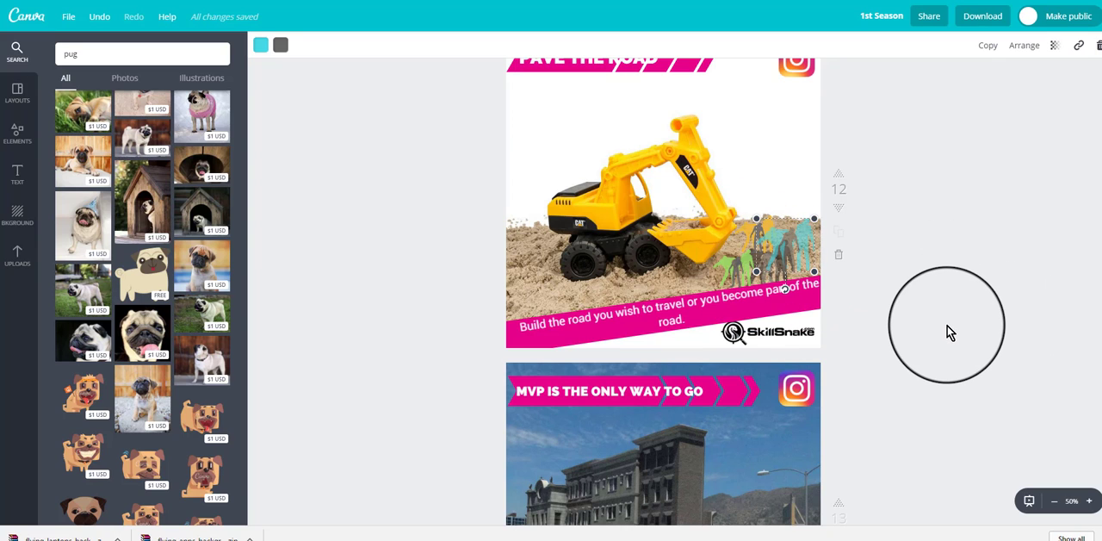
scroll(948, 326, up, 1)
click(733, 324)
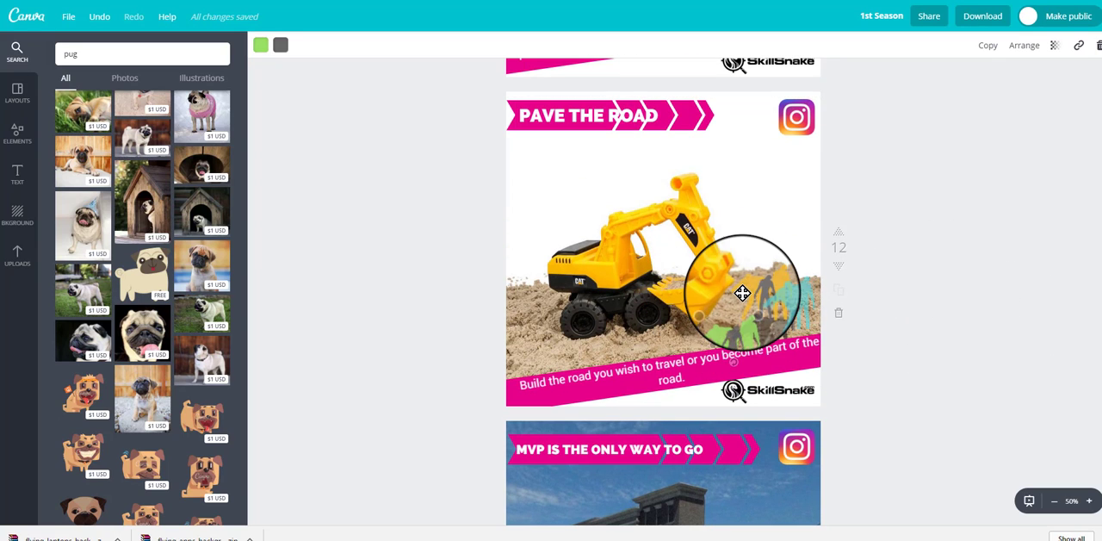
click(741, 293)
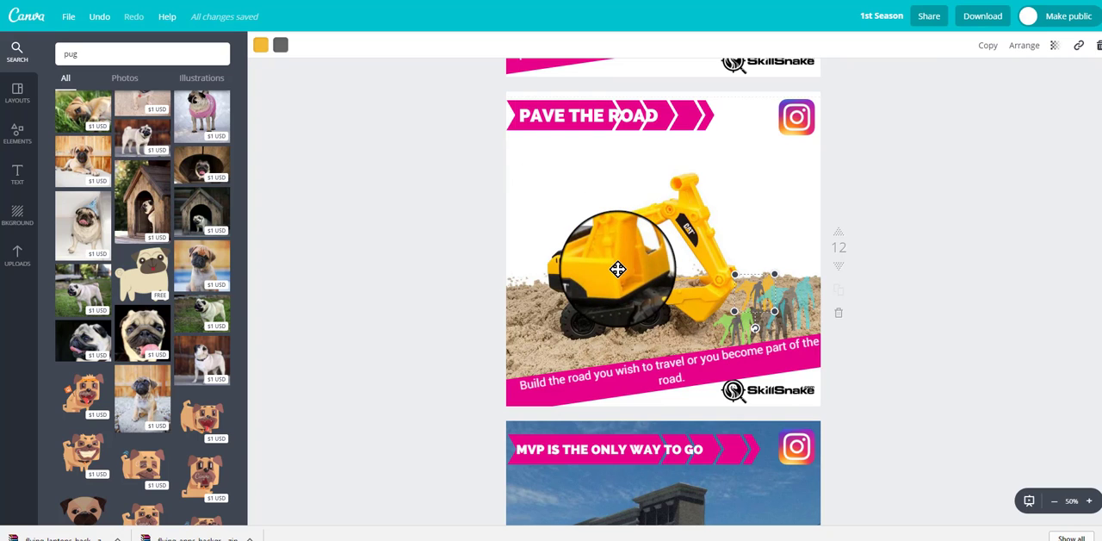
click(333, 342)
Step: Shift the building photo on the "MVP IS THE ONLY WAY TO GO" page slightly downward
scroll(331, 344, down, 4)
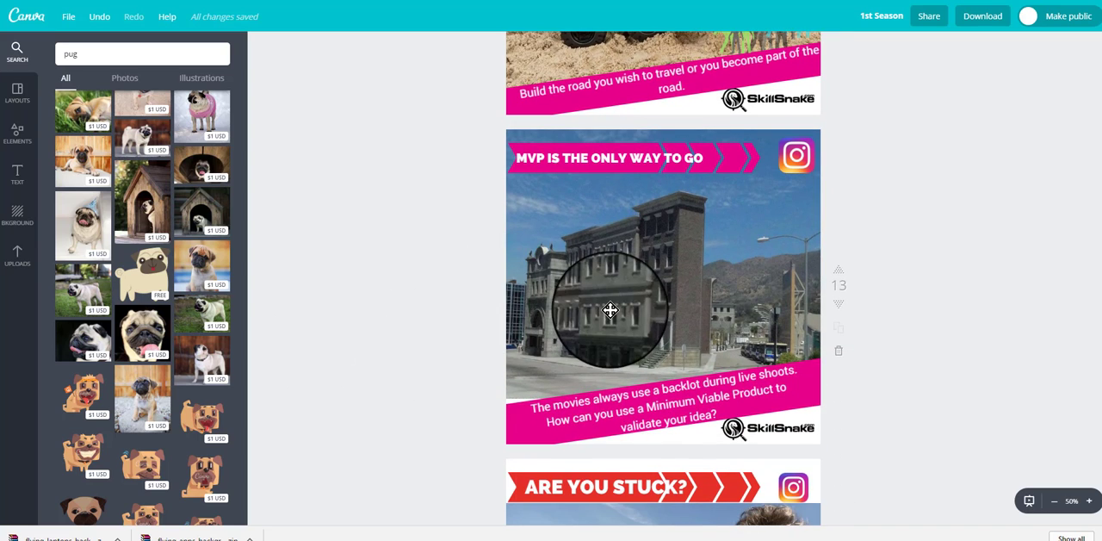
mouse_move(683, 290)
mouse_down()
mouse_move(610, 293)
mouse_move(684, 296)
mouse_up()
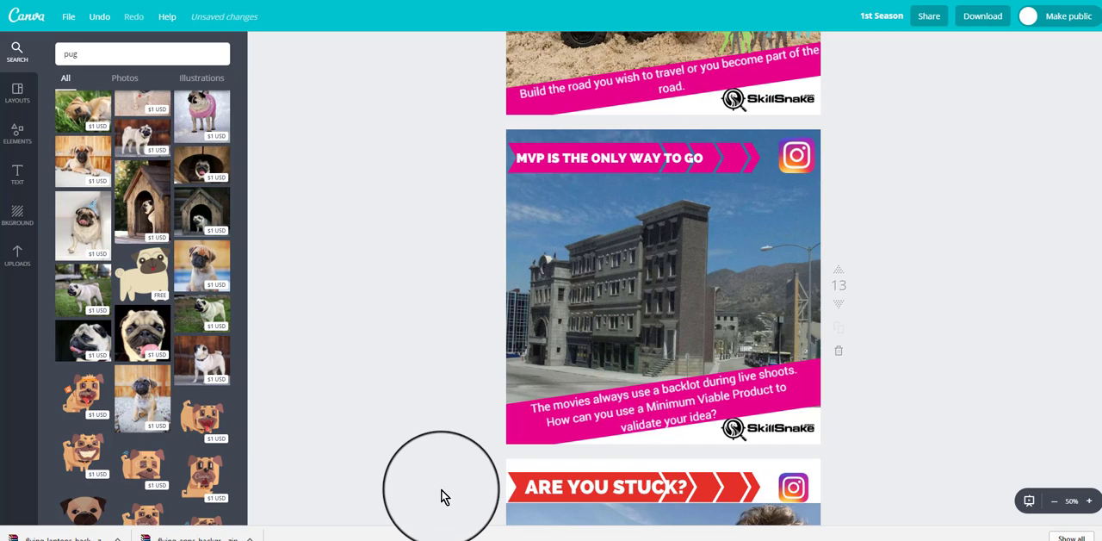
Step: Move the bridge photo on the "ARE YOU STUCK?" page down, leaving a white gap beneath the red title banner
scroll(976, 428, down, 2)
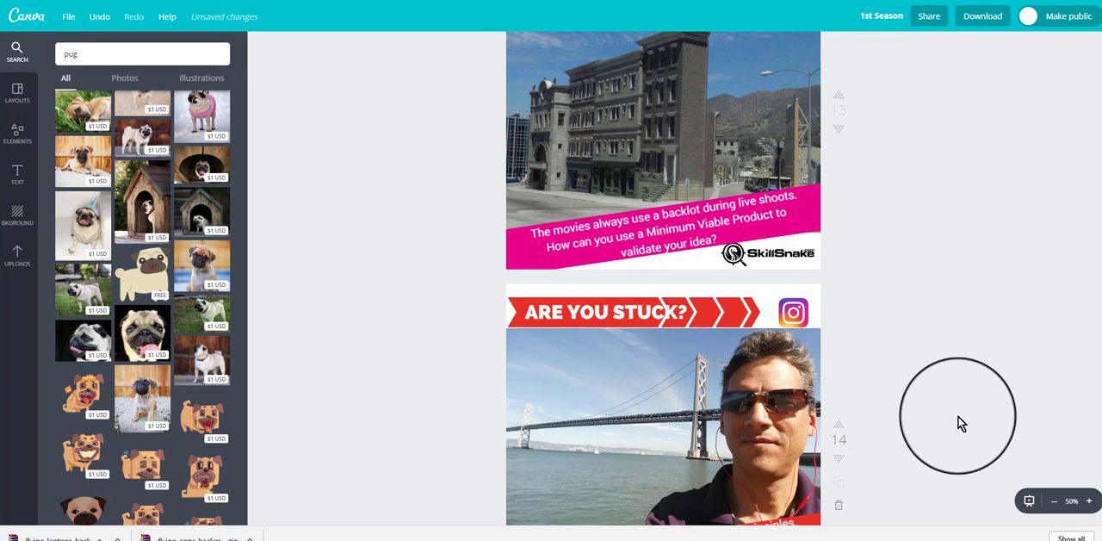
scroll(962, 423, down, 2)
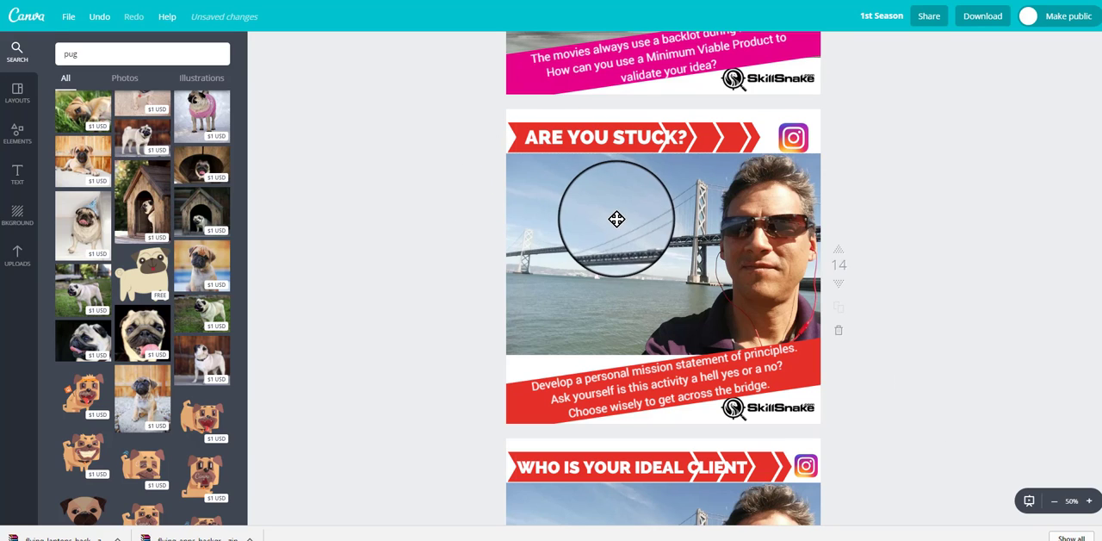
drag(652, 253, 646, 286)
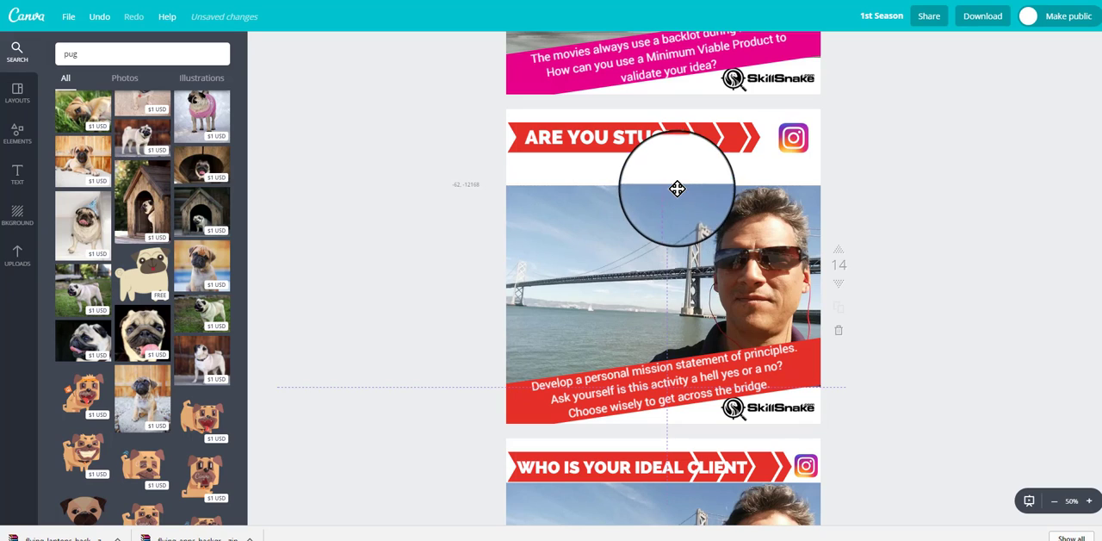
click(652, 243)
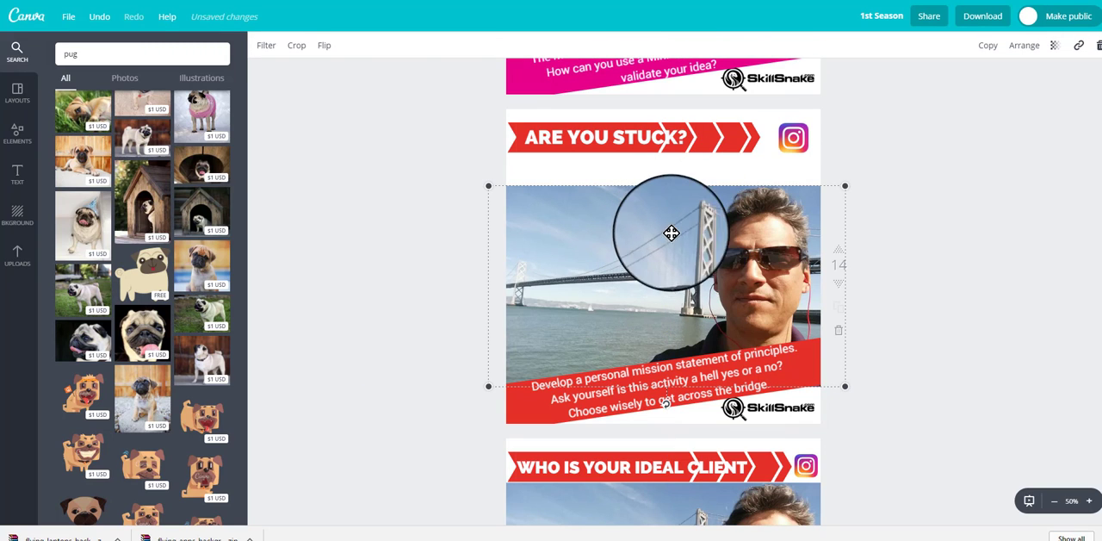
Step: Enlarge the bridge photo on the "ARE YOU STUCK?" page and move it up to close the gap beneath the red title banner
drag(840, 192, 896, 158)
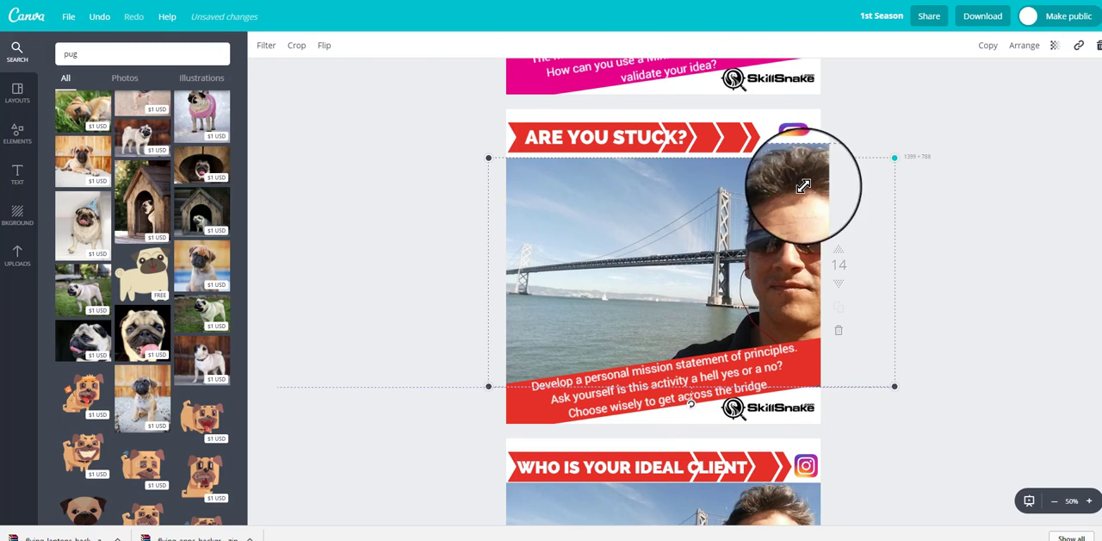
drag(697, 238, 675, 246)
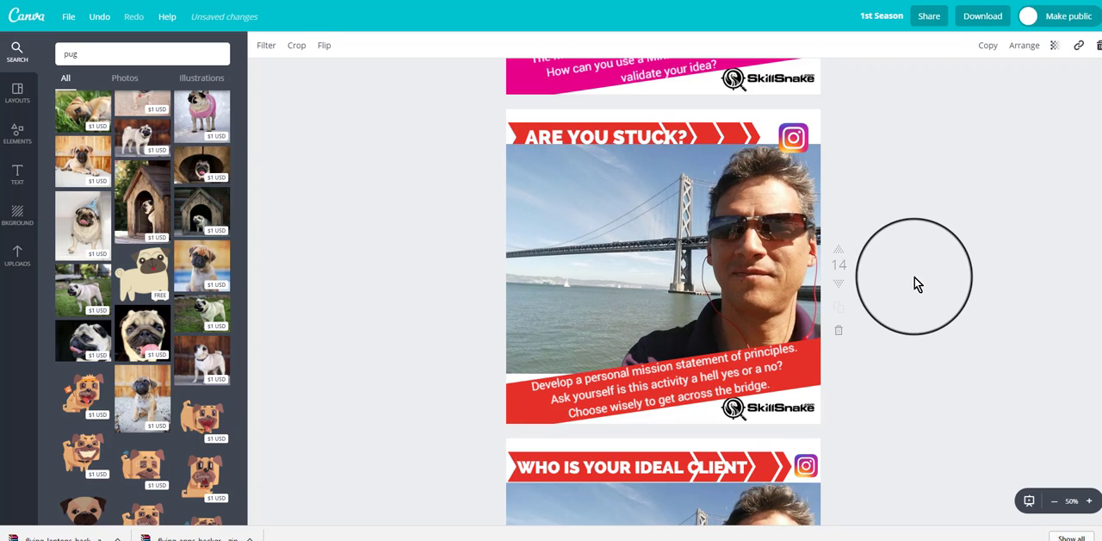
click(917, 284)
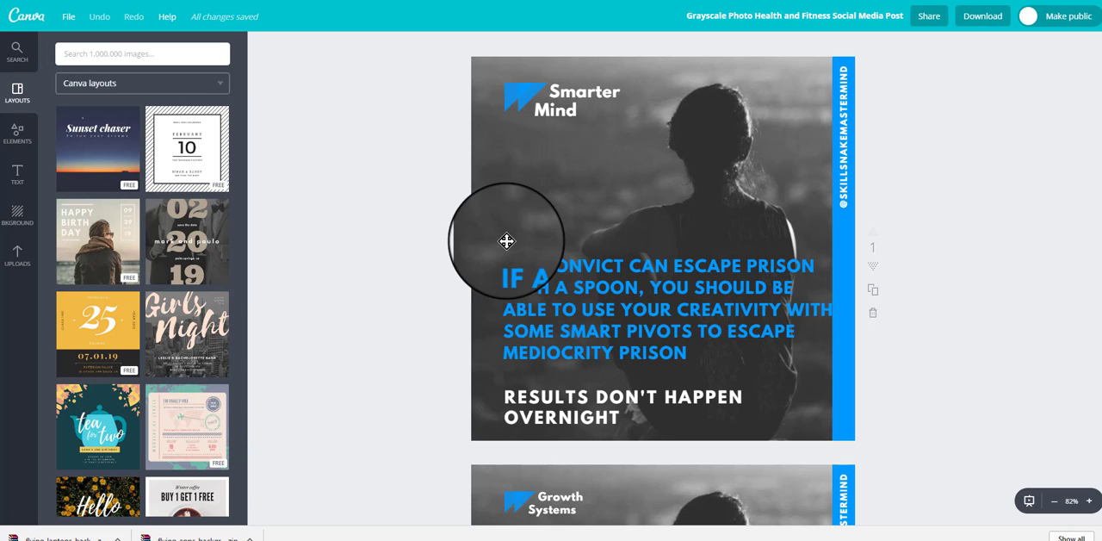
Step: In the Grayscale Photo design, slide page 1's silhouette photo aside to expose the blue background, and return it to its place
click(704, 205)
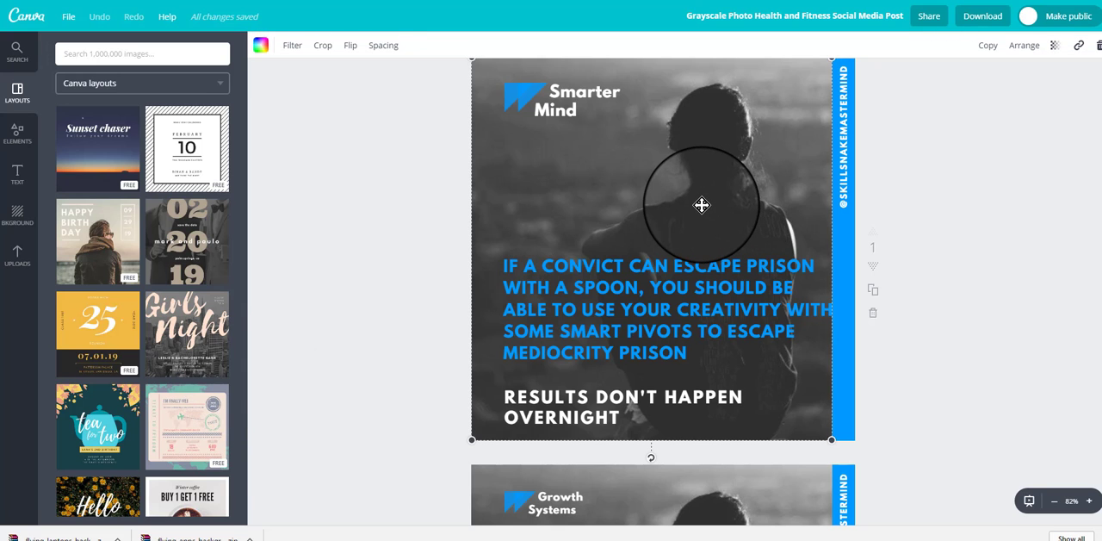
drag(702, 205, 526, 201)
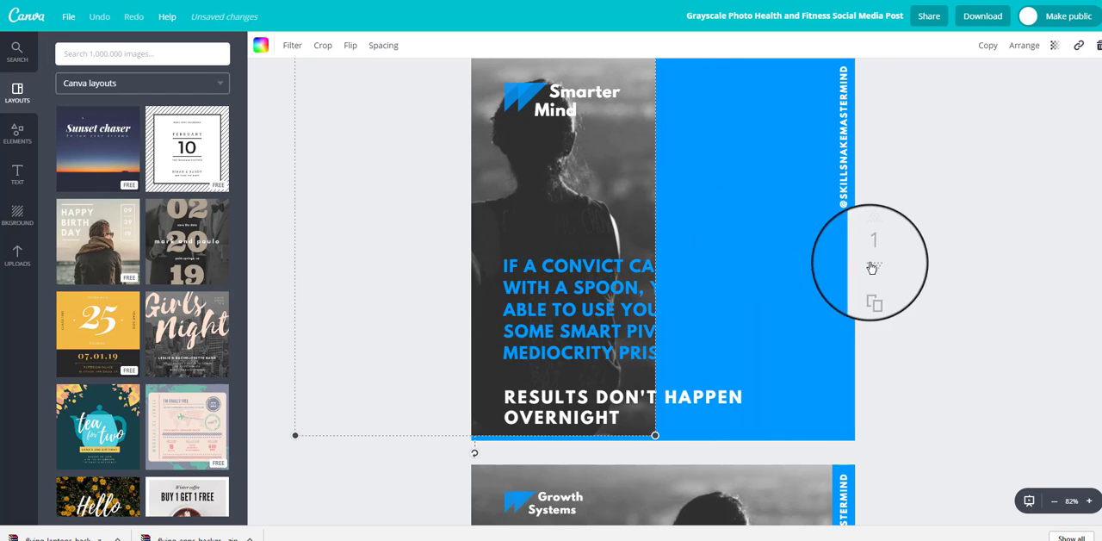
drag(562, 186, 738, 184)
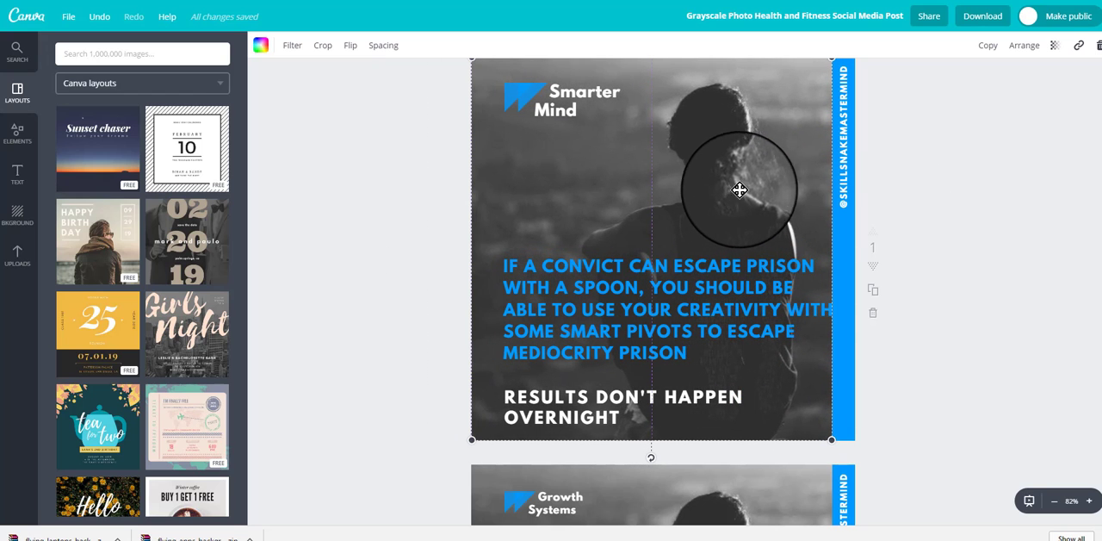
click(1010, 219)
Step: Inspect the formatting of the "Smarter Mind" text, the blue convict quote and the "RESULTS DON'T HAPPEN OVERNIGHT" line on page 1
scroll(1010, 219, up, 1)
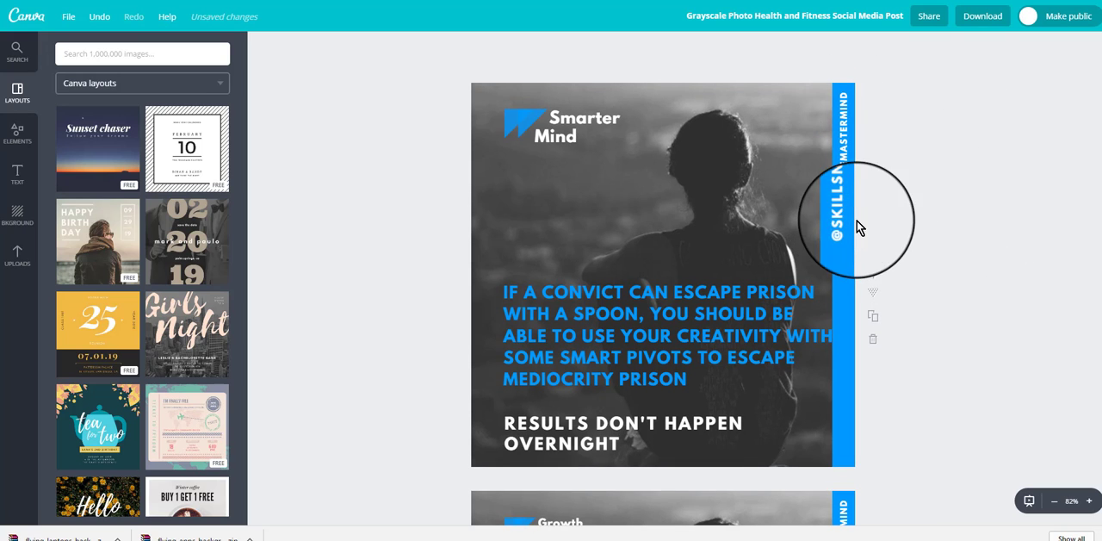
click(580, 124)
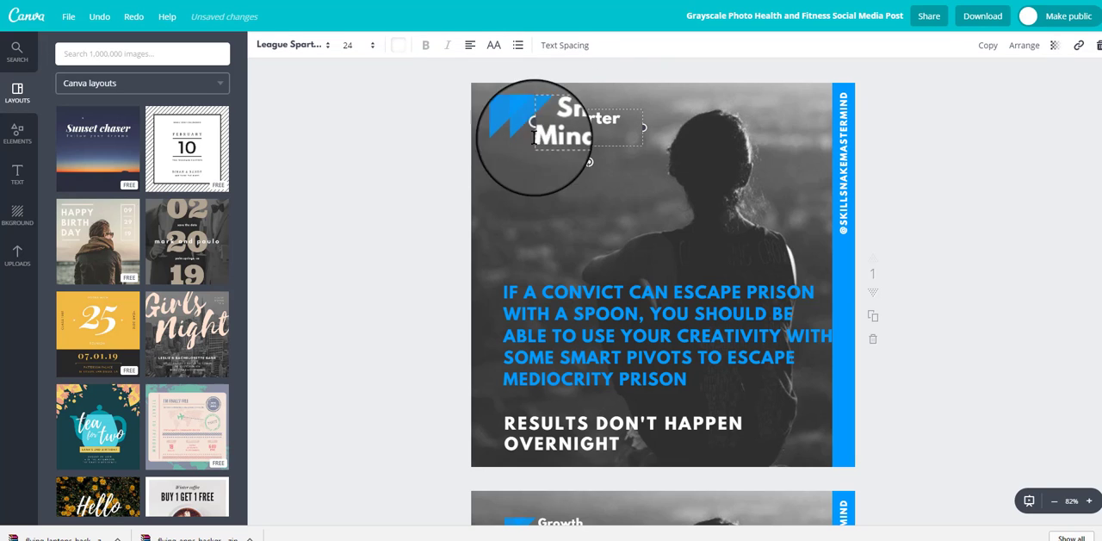
click(400, 203)
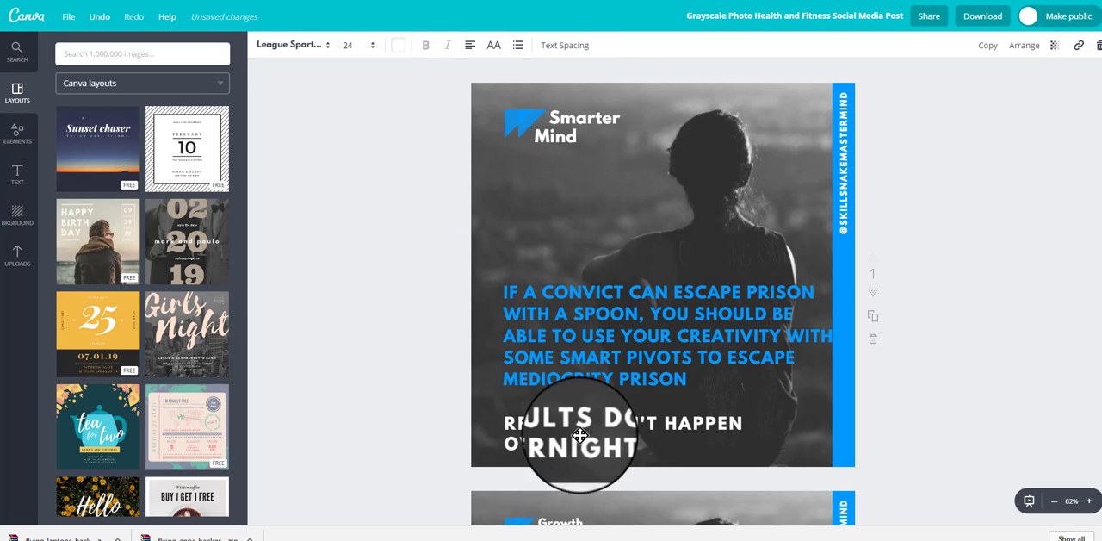
click(620, 365)
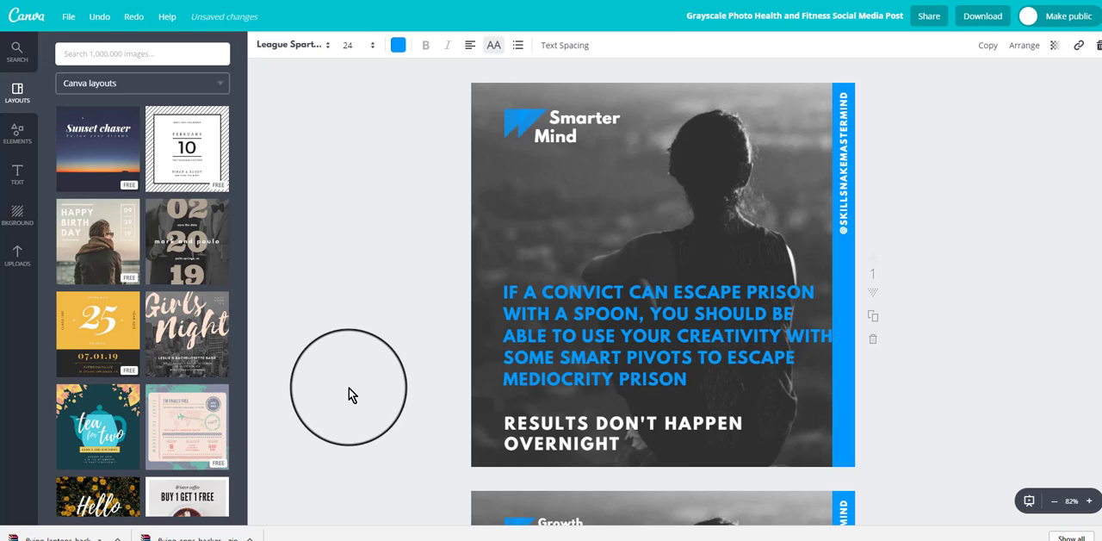
click(349, 387)
click(576, 445)
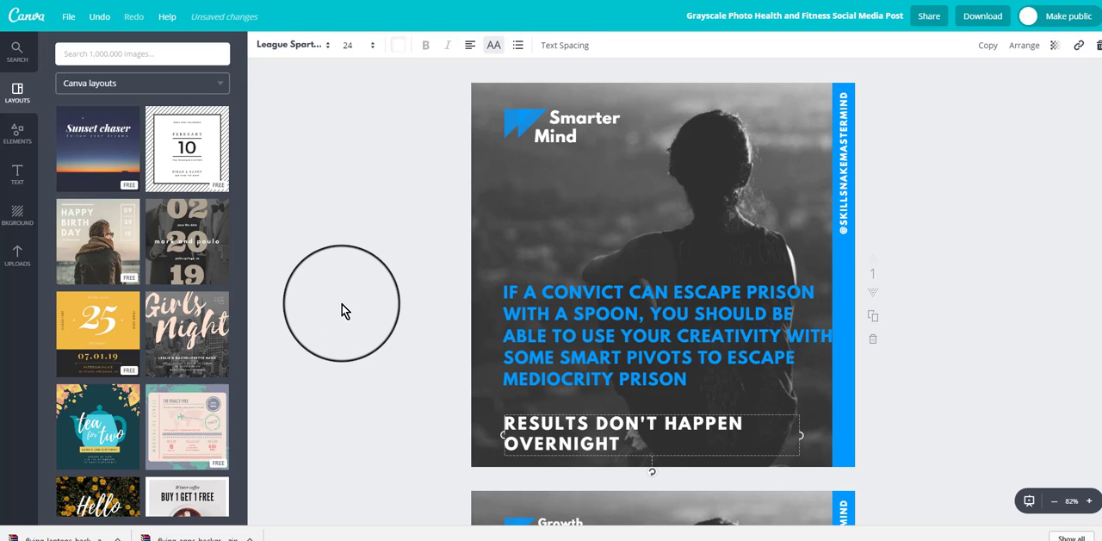
click(331, 282)
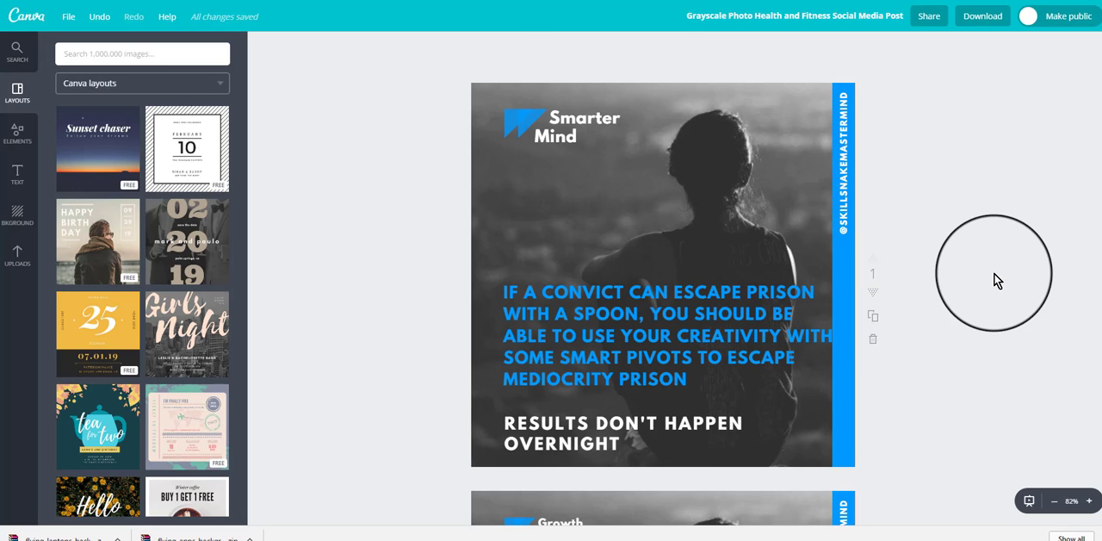
Step: Move the chess photo on page 3 down to expose the purple background, and place it back over the page beside the purple strip
scroll(1016, 286, down, 3)
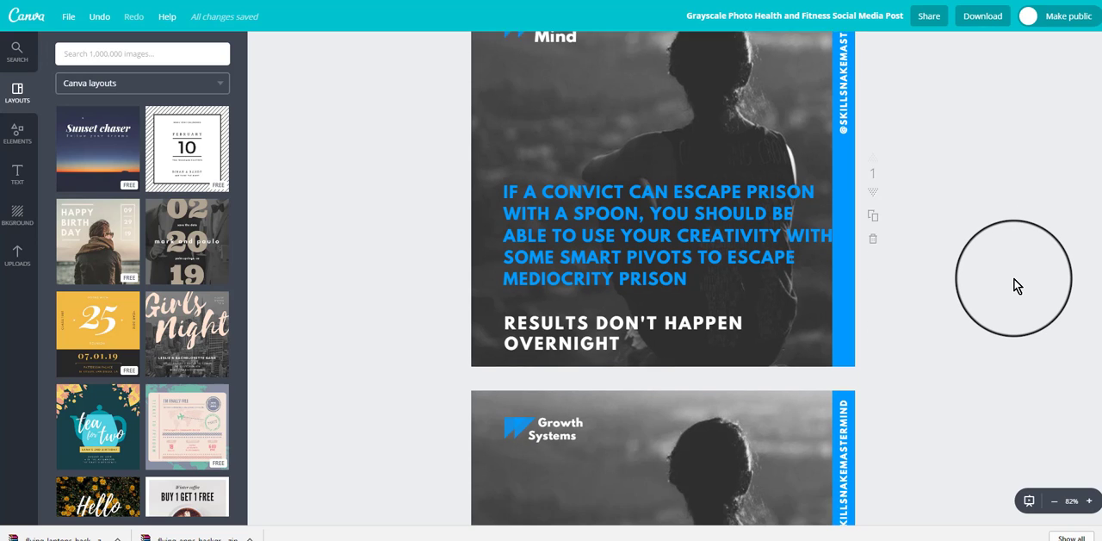
scroll(1016, 286, down, 2)
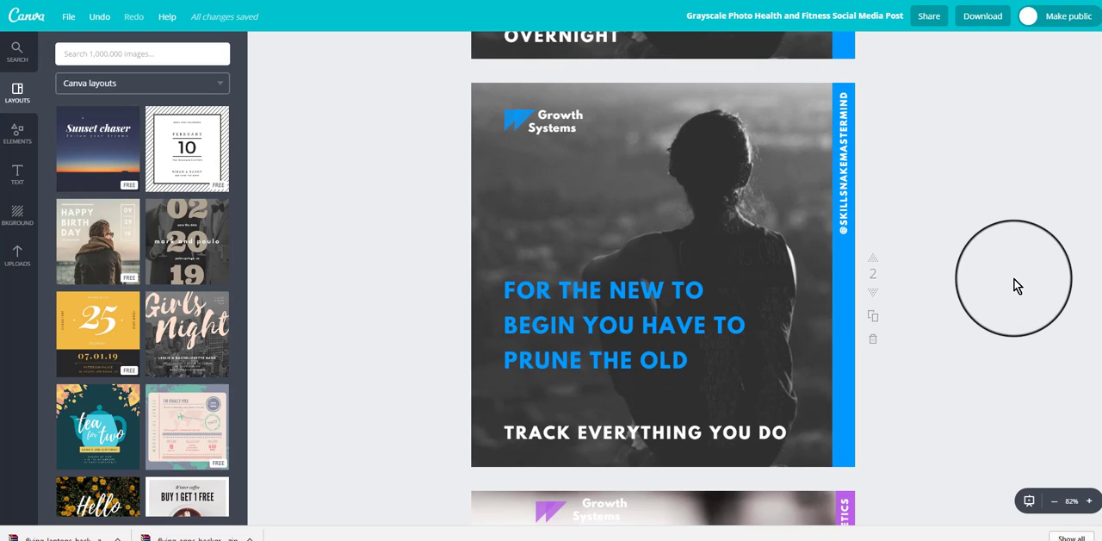
scroll(1016, 286, up, 2)
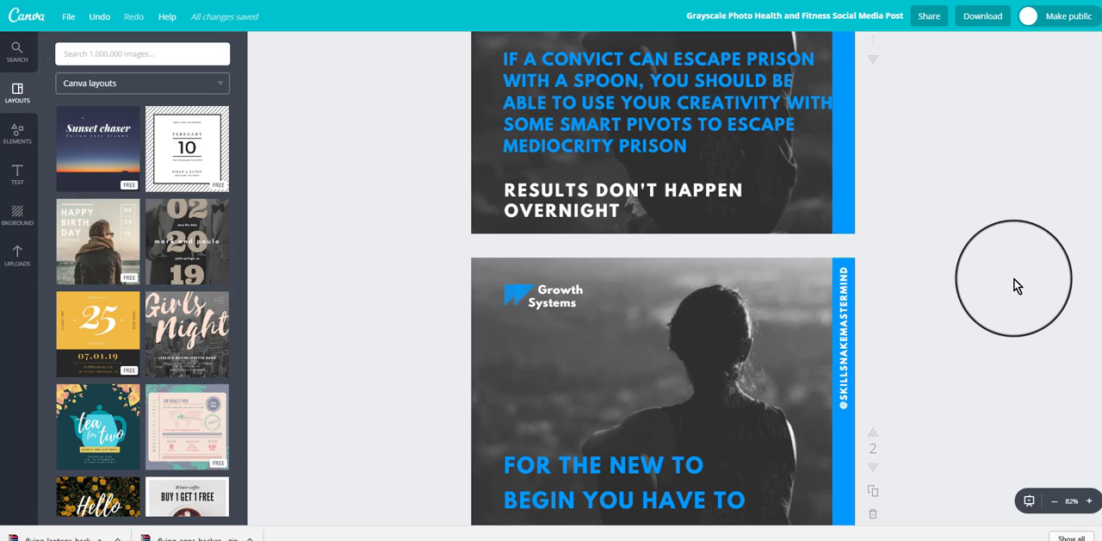
scroll(1016, 286, down, 5)
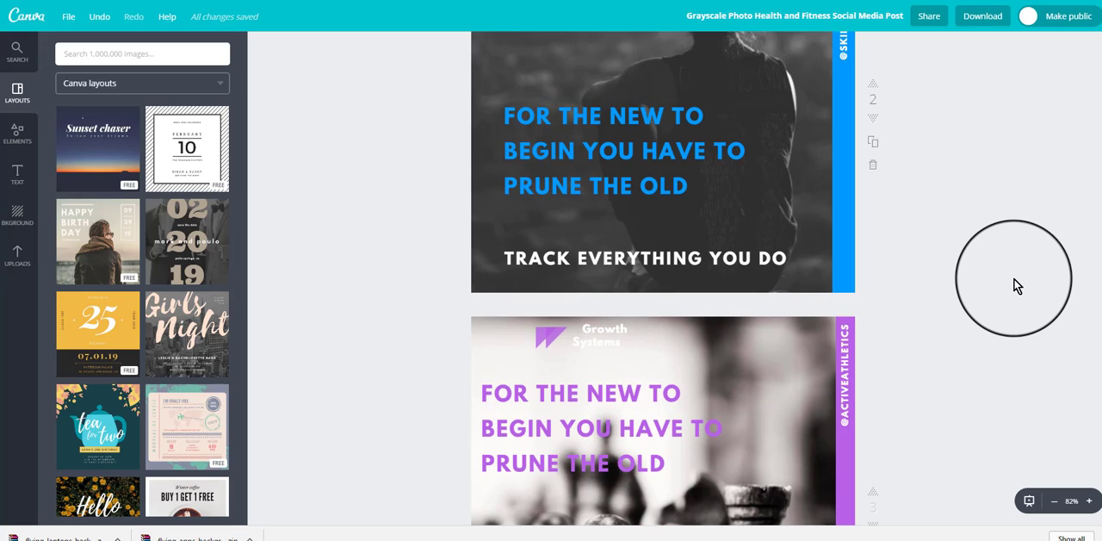
scroll(1016, 286, down, 4)
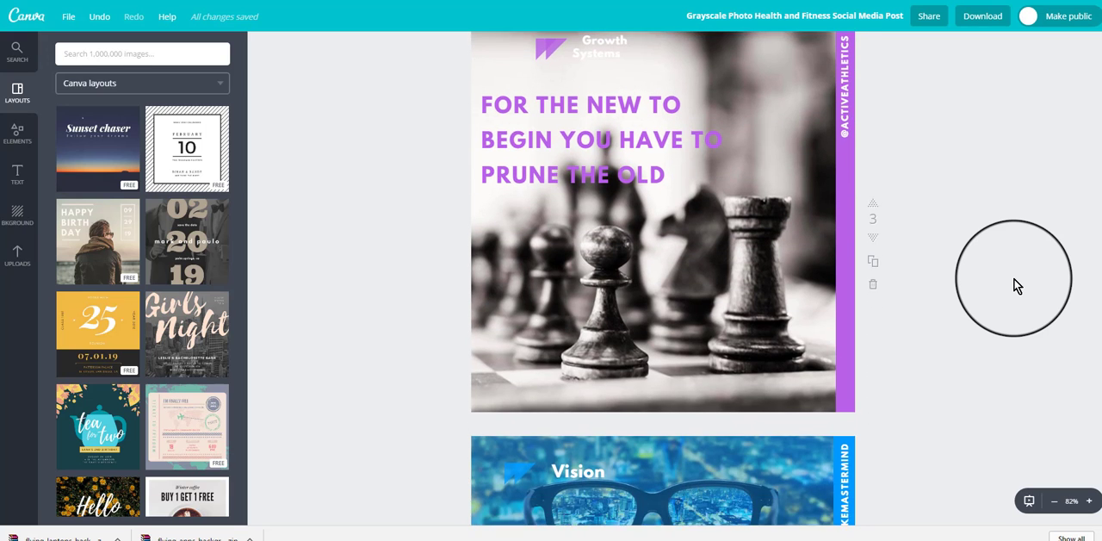
scroll(999, 284, up, 2)
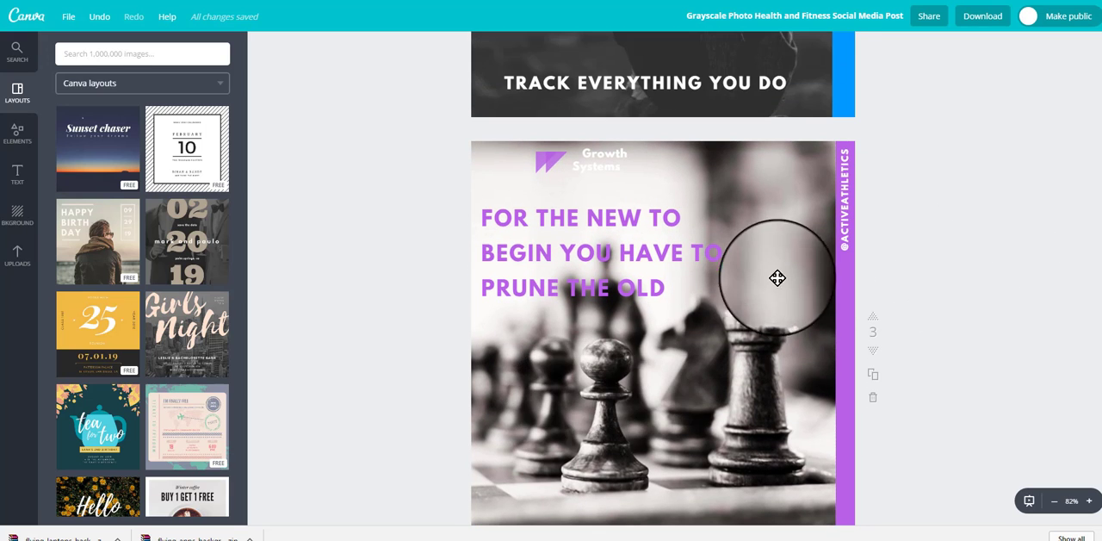
drag(724, 183, 710, 234)
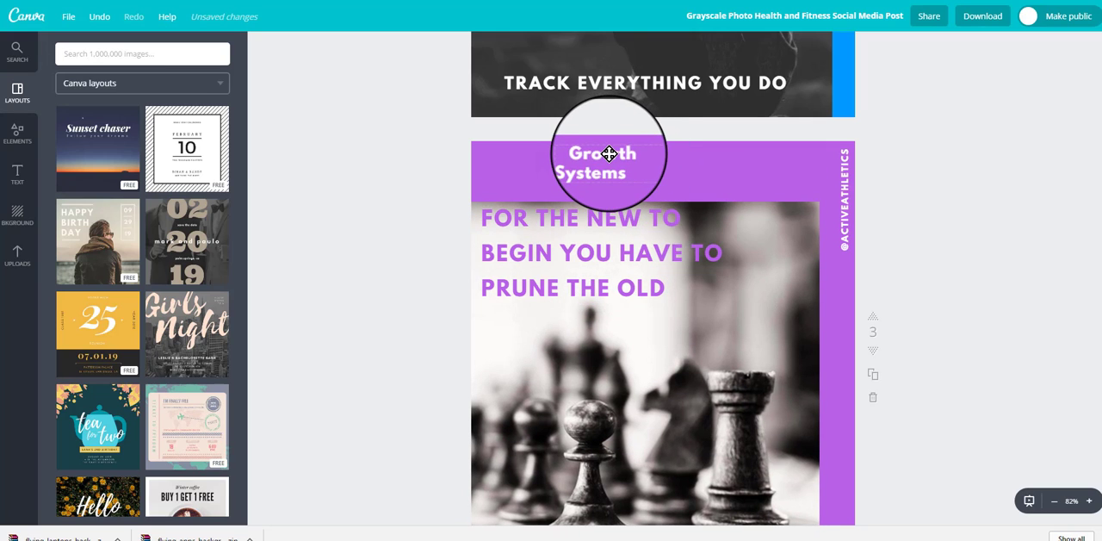
drag(609, 154, 614, 164)
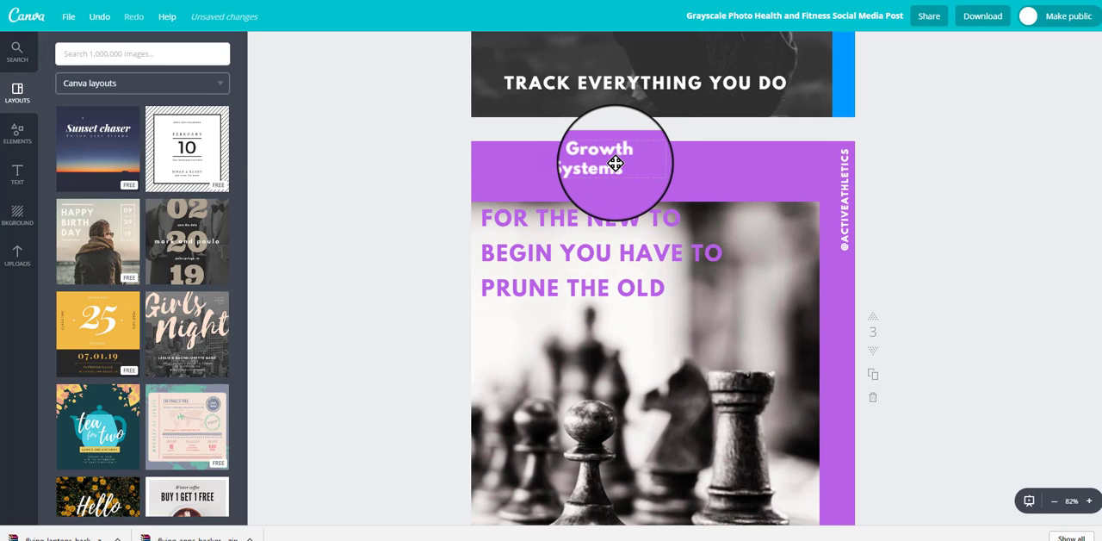
drag(781, 315, 800, 253)
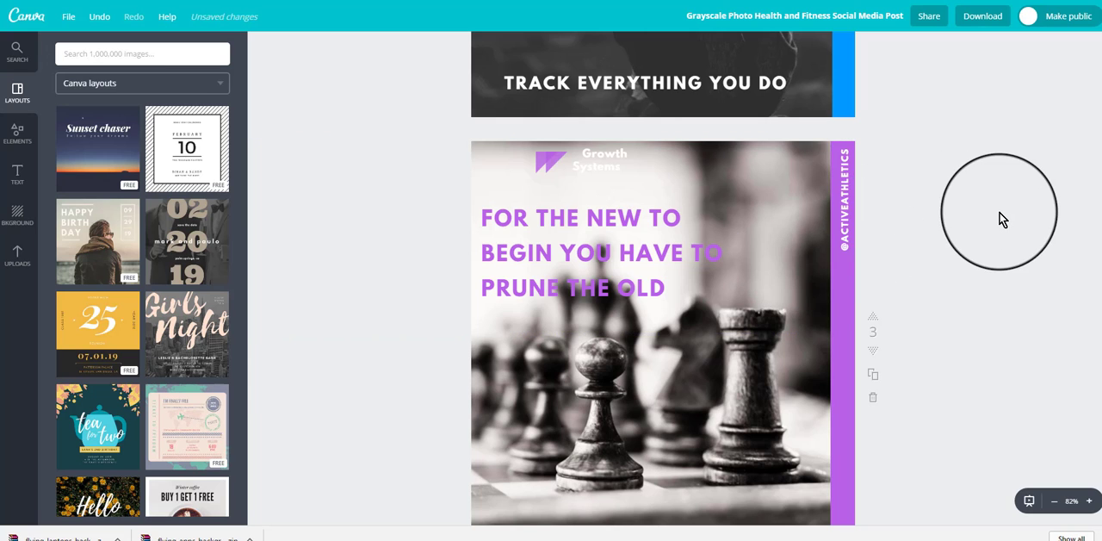
click(841, 80)
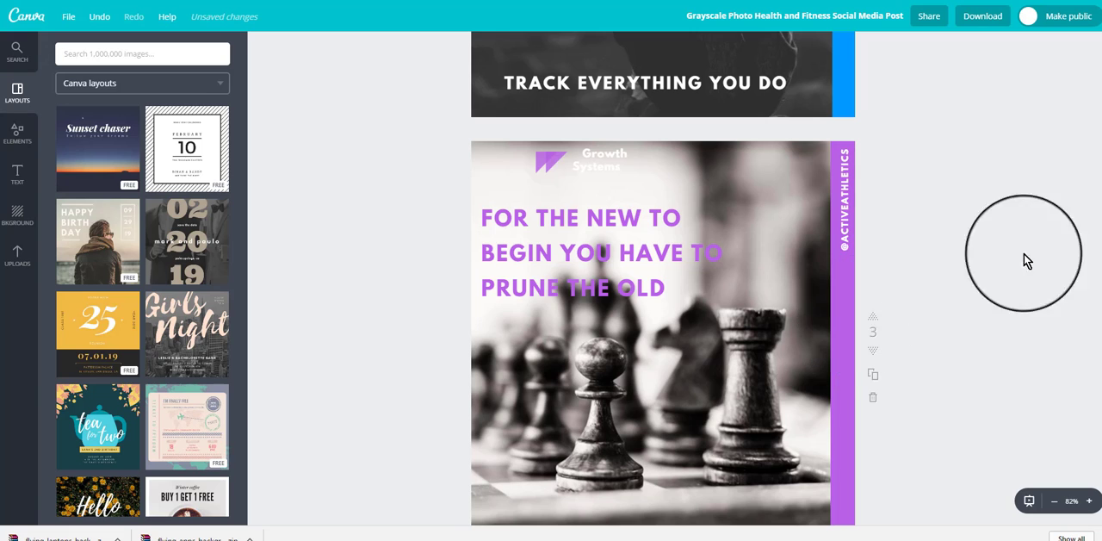
Step: Examine the blue-tinted glasses photo layer on the Vision page
scroll(1020, 280, down, 5)
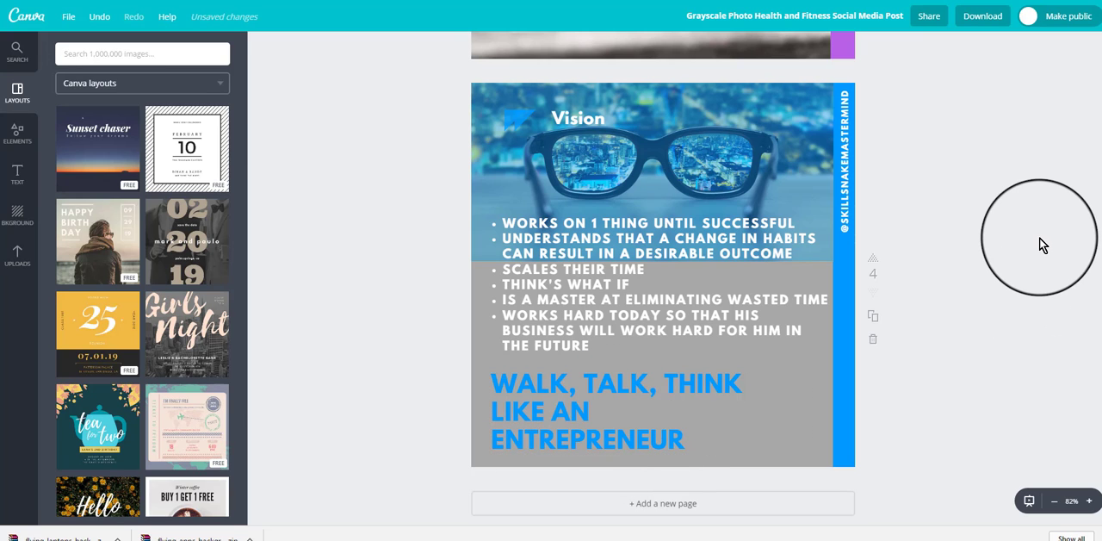
click(805, 140)
mouse_move(709, 129)
mouse_down()
mouse_move(638, 130)
mouse_move(717, 134)
mouse_move(706, 132)
mouse_up()
click(982, 185)
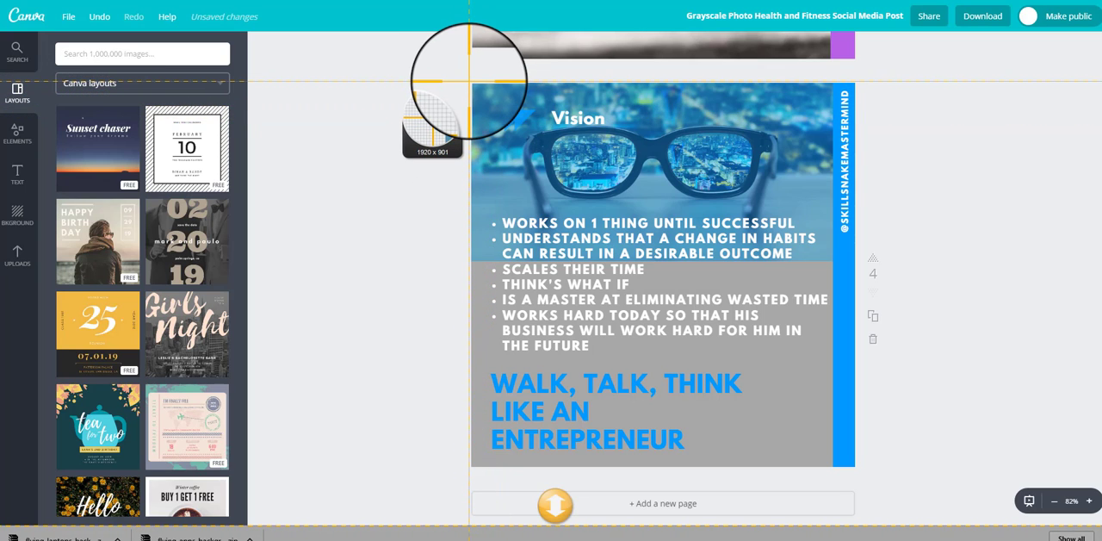
Step: Capture the whole Vision page as a Snagit screenshot, and trim the capture's upper and left edges in Snagit Editor
drag(470, 83, 854, 467)
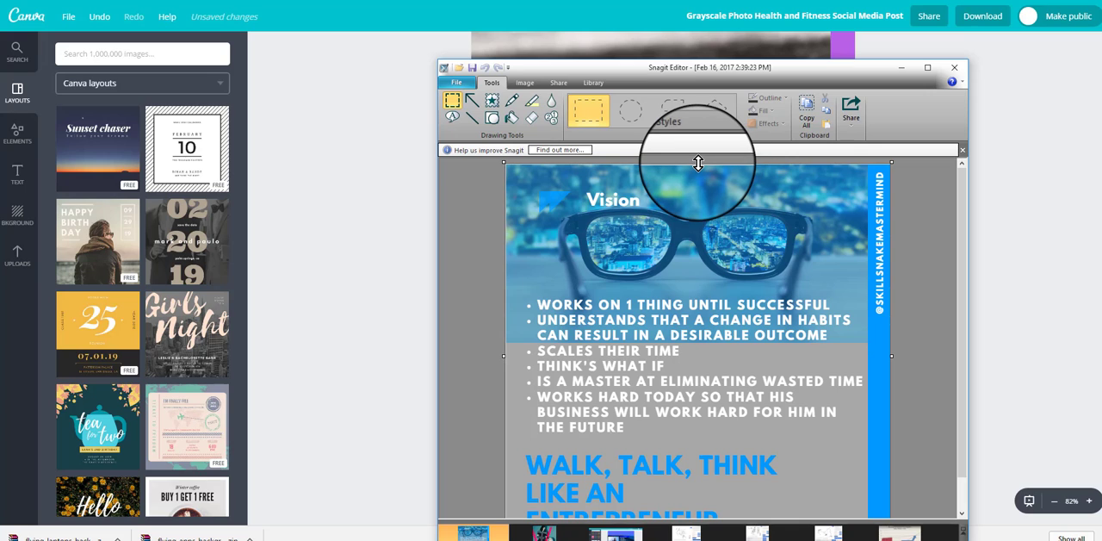
drag(698, 162, 698, 164)
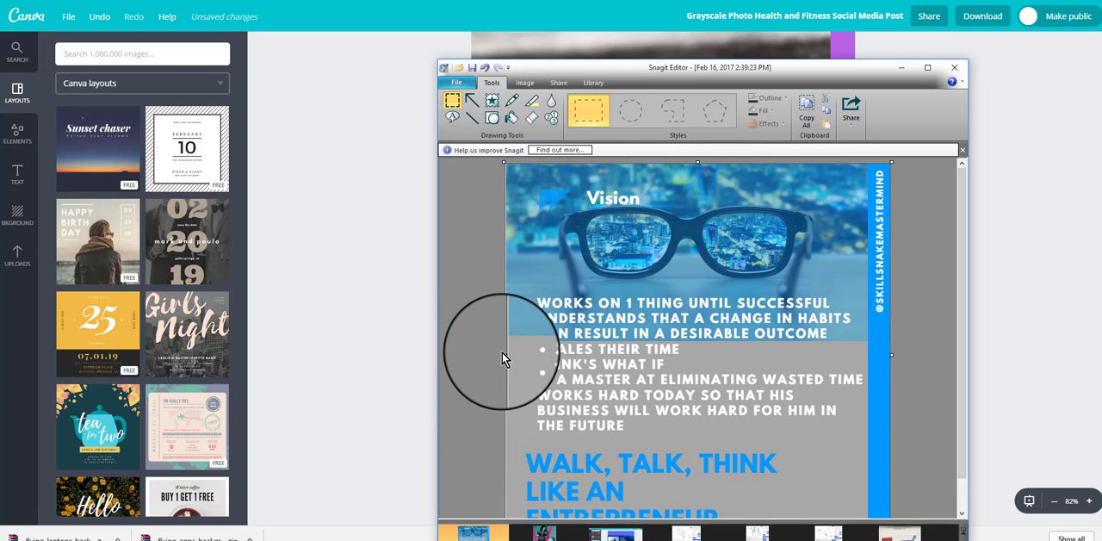
mouse_move(507, 357)
mouse_down()
mouse_move(487, 369)
mouse_move(504, 354)
mouse_up()
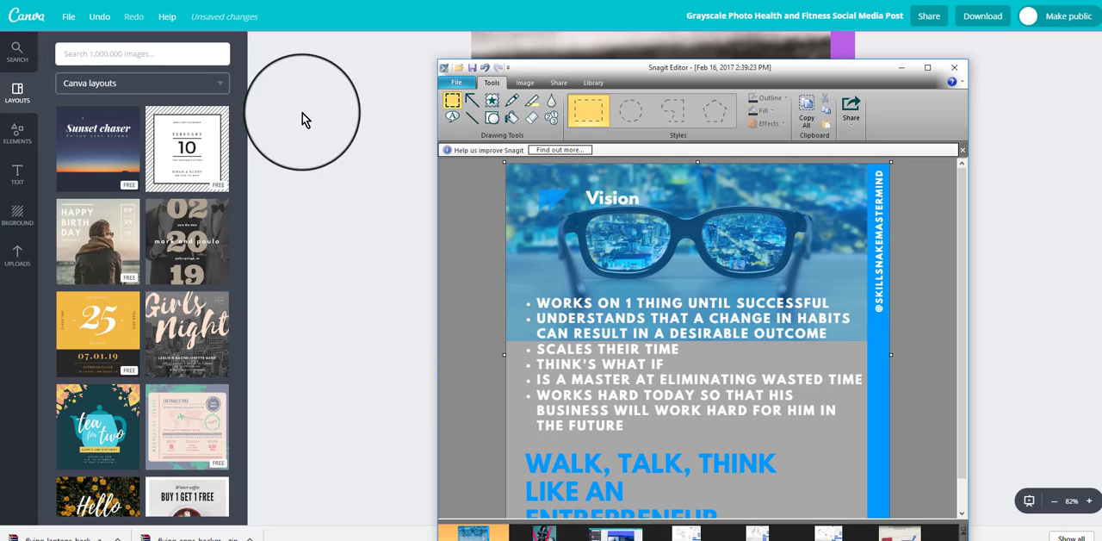
Step: Save the Vision page capture as a JPG named 121 in the Instagram folder
click(456, 83)
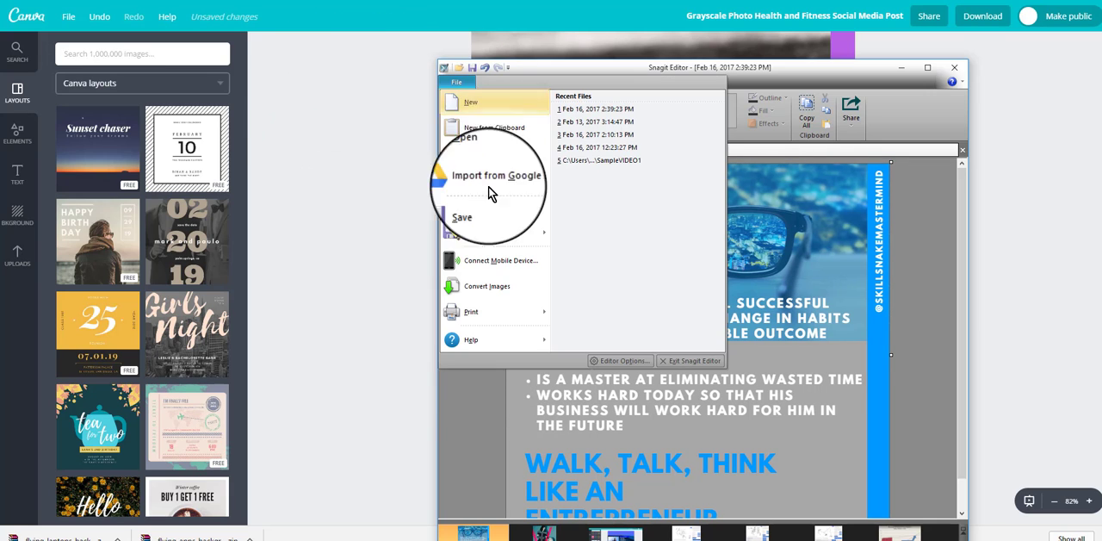
click(488, 234)
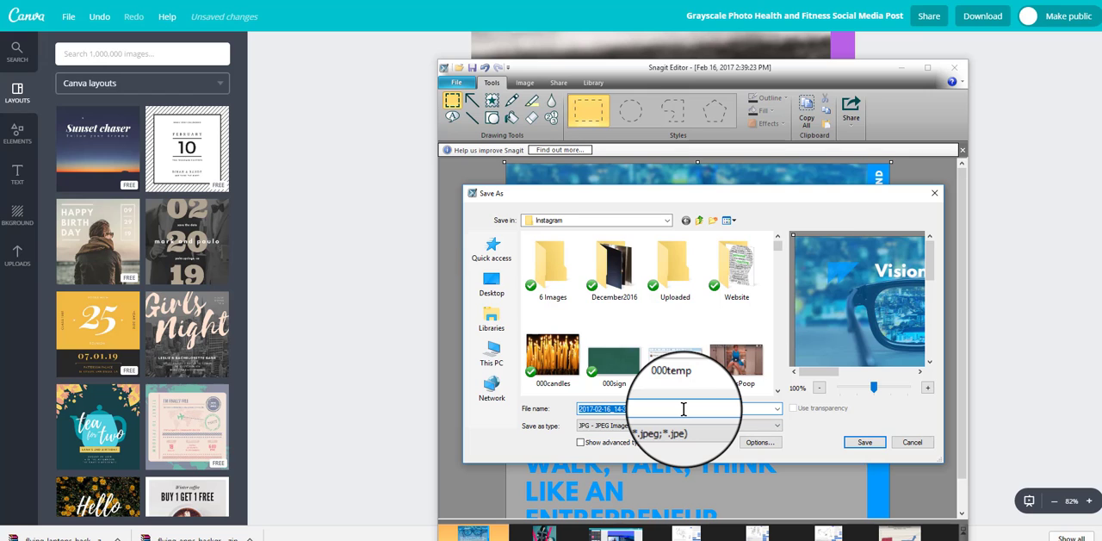
text(121)
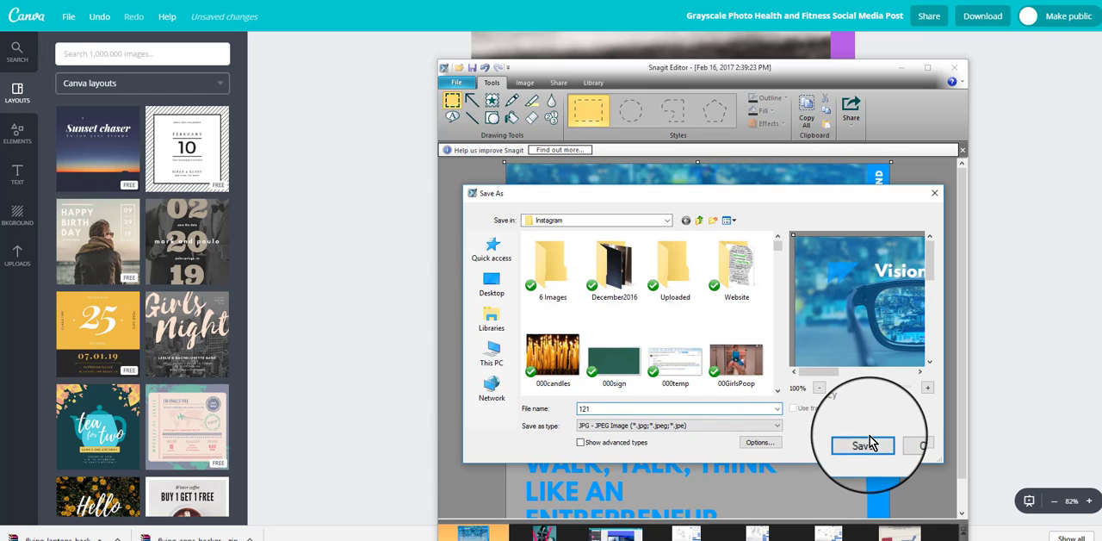
click(861, 442)
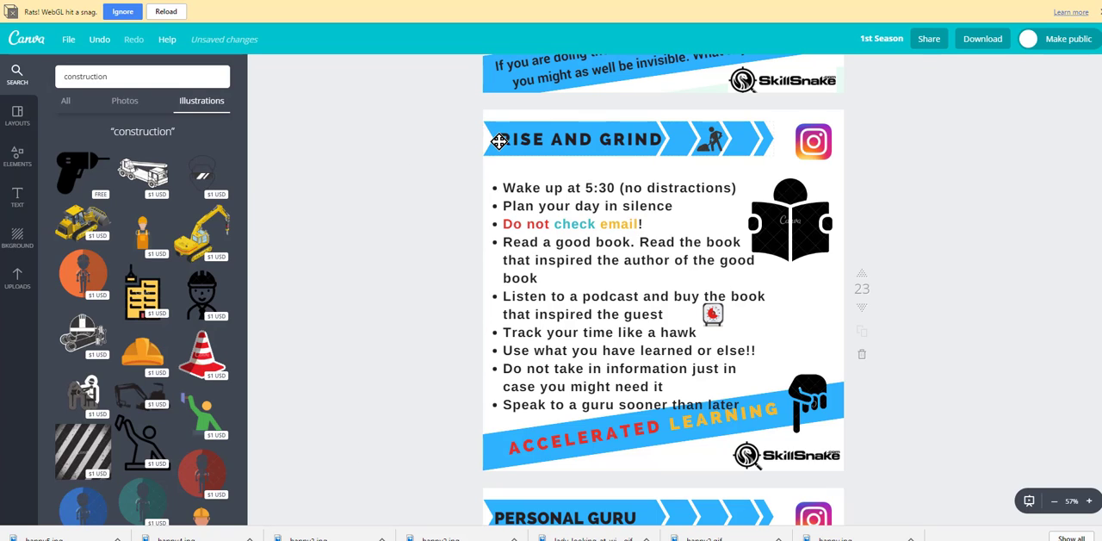
Step: Inspect the "RISE AND GRIND" title text and the black pointing-hand illustration on page 23 of the 1st Season design
click(719, 136)
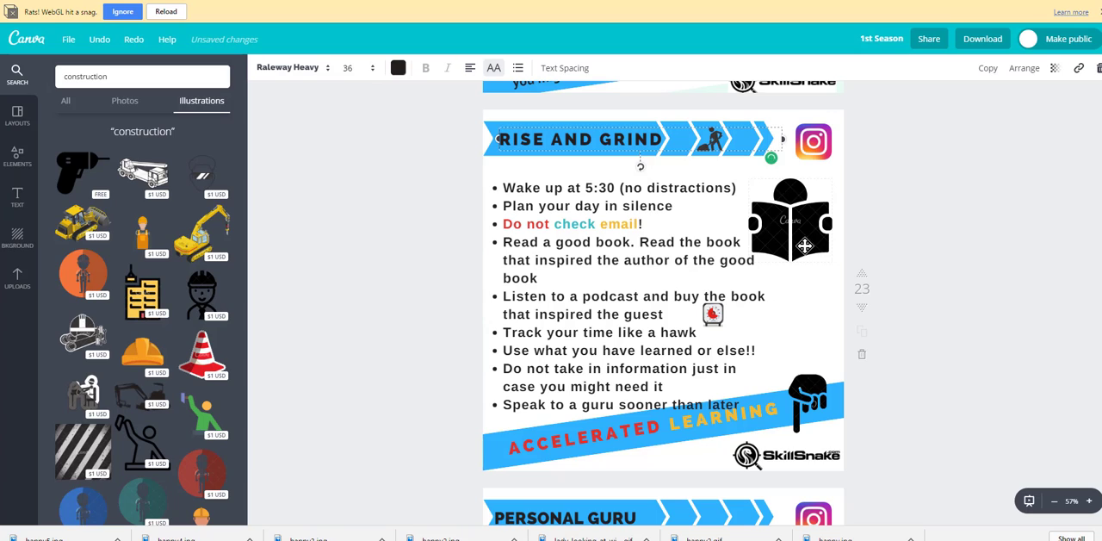
click(808, 398)
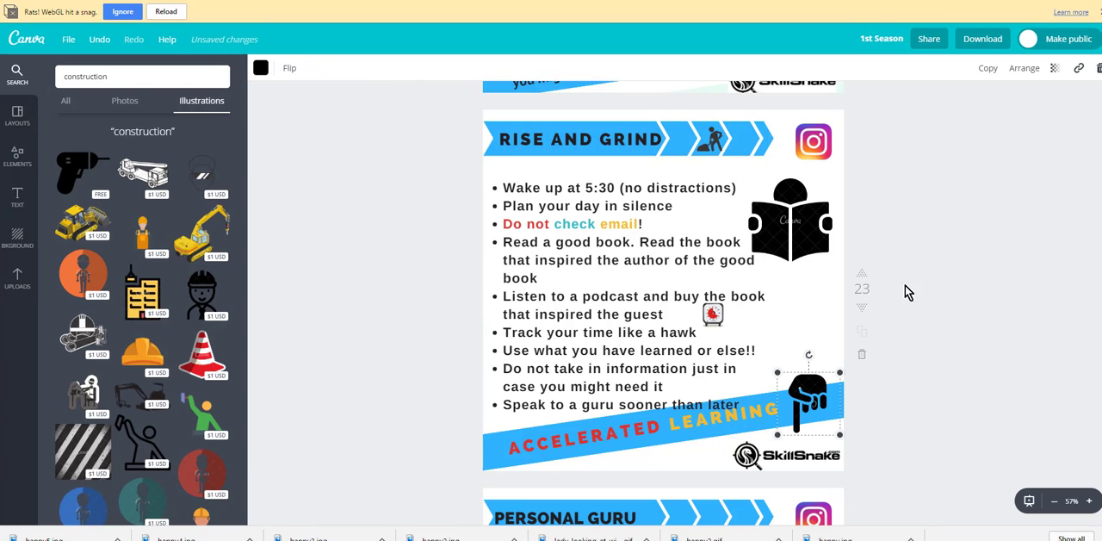
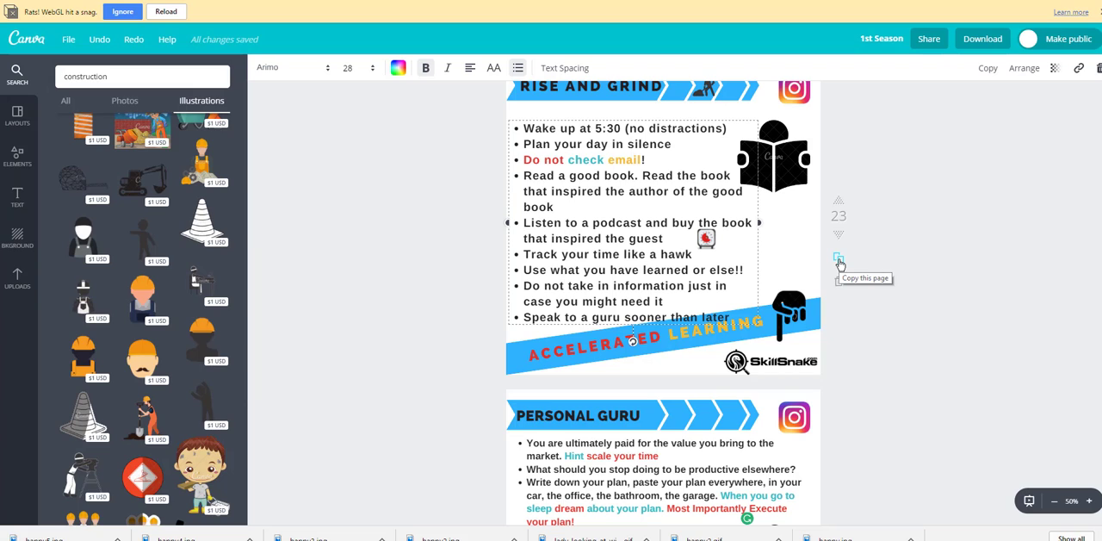
Step: Duplicate the "RISE AND GRIND" page 23 in the 1st Season design
click(841, 264)
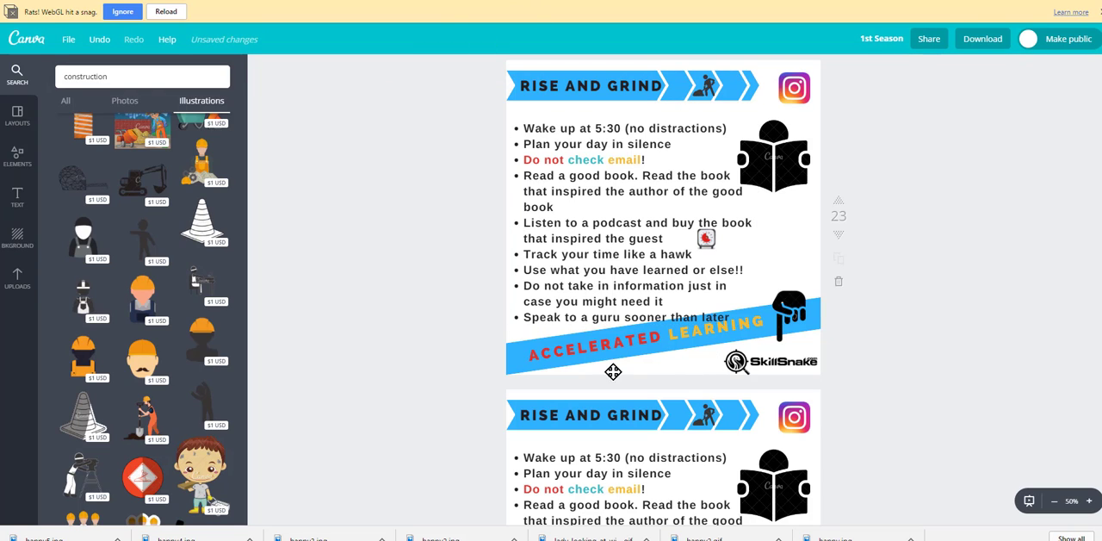
scroll(985, 314, down, 4)
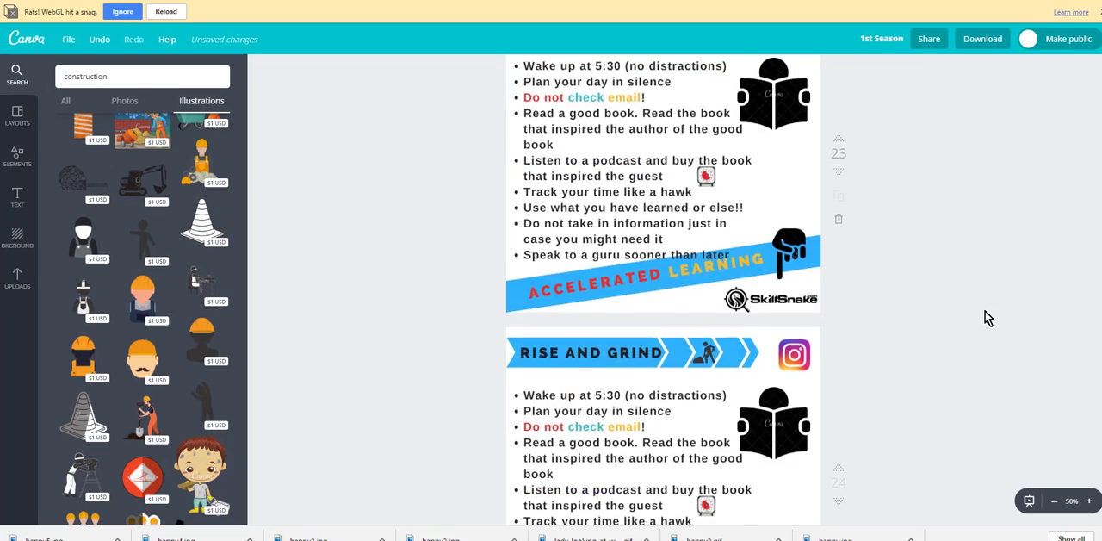
scroll(988, 319, down, 2)
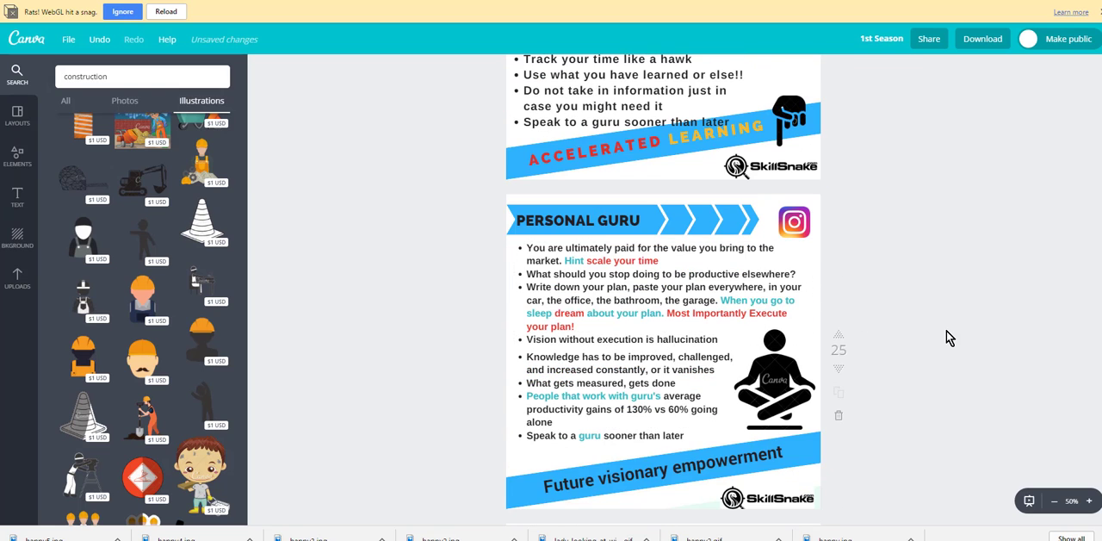
scroll(951, 331, up, 2)
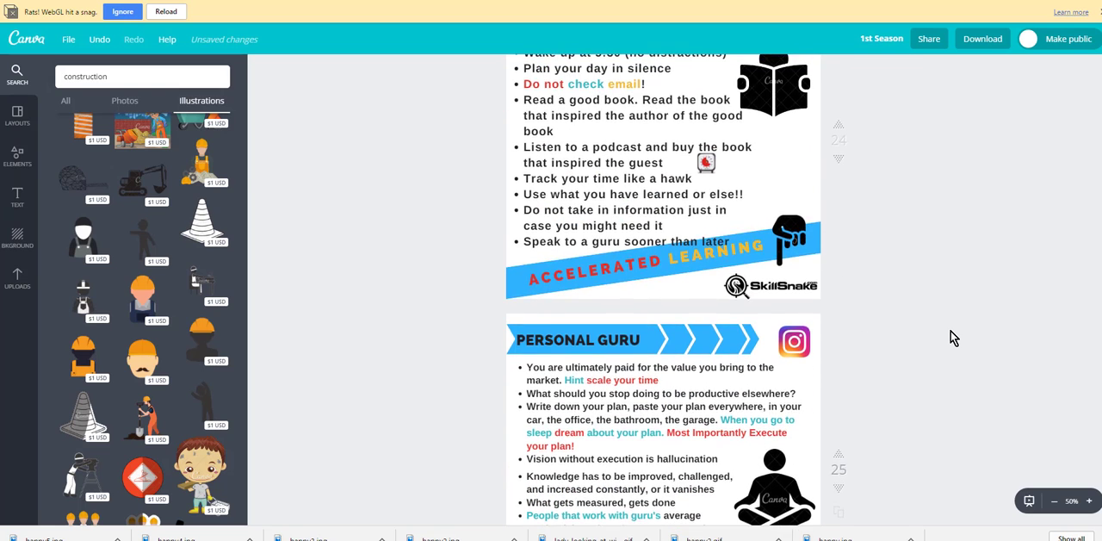
scroll(950, 332, up, 2)
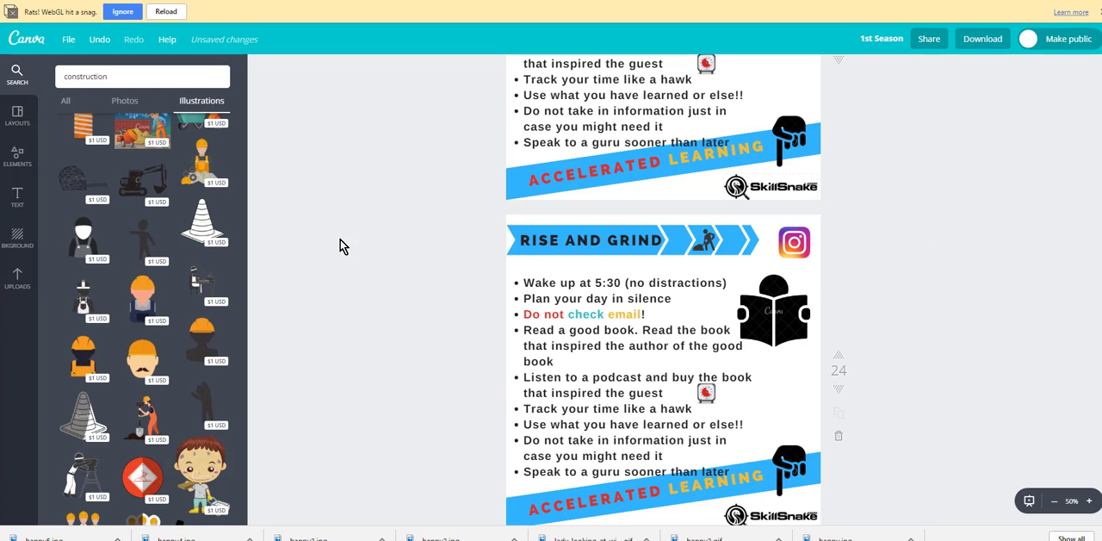
Step: Inspect the duplicated "RISE AND GRIND" page's title and Instagram logo, then delete this copy and save the design
click(740, 242)
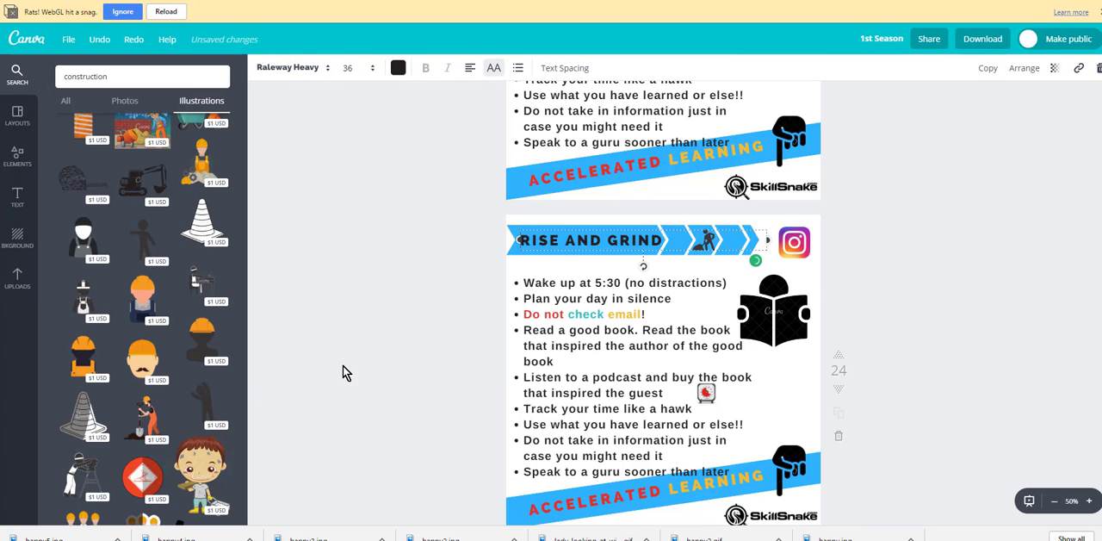
click(350, 268)
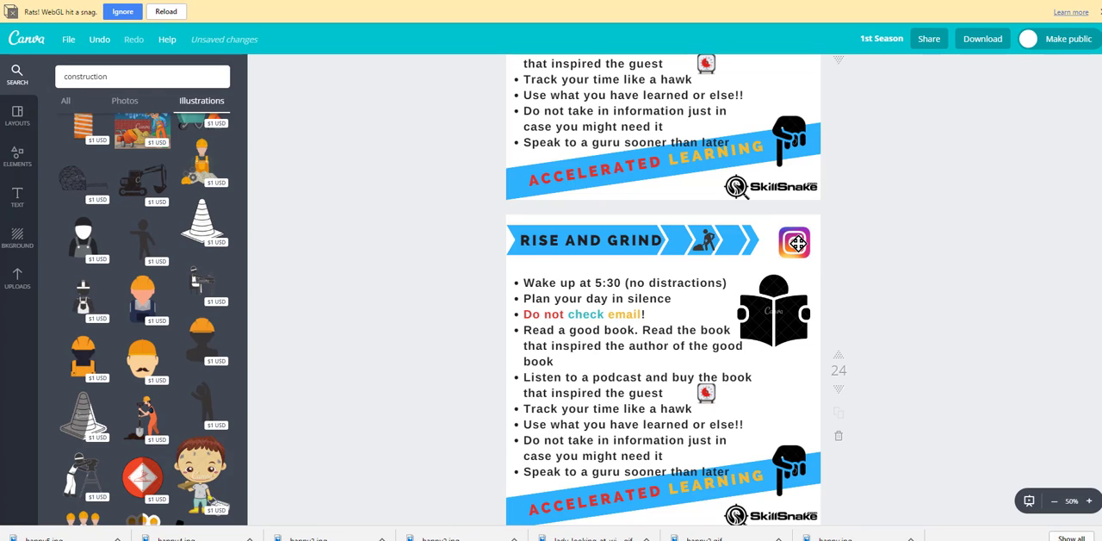
mouse_move(794, 242)
mouse_down()
mouse_move(776, 264)
mouse_move(794, 240)
mouse_up()
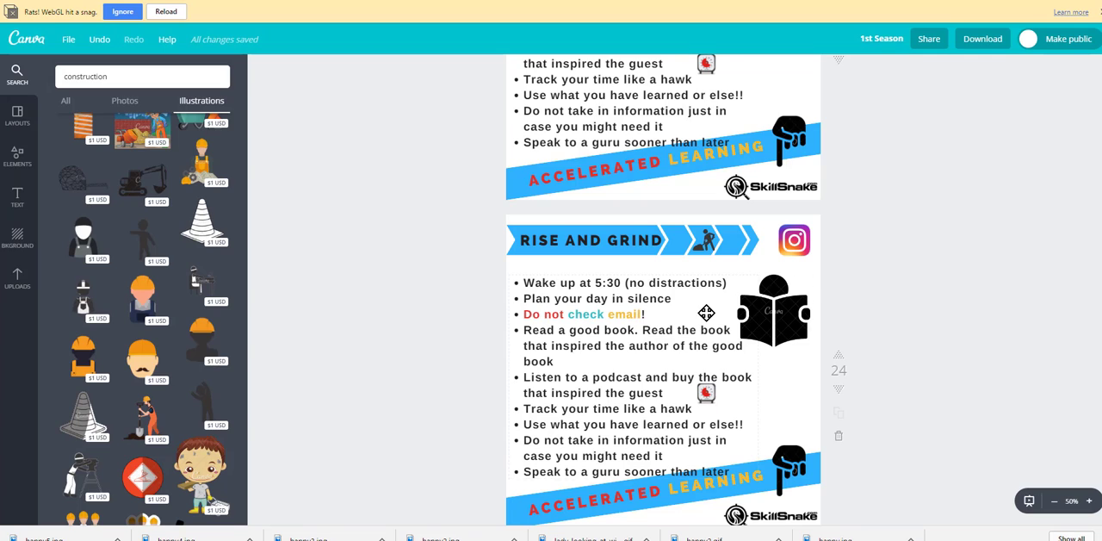
click(840, 440)
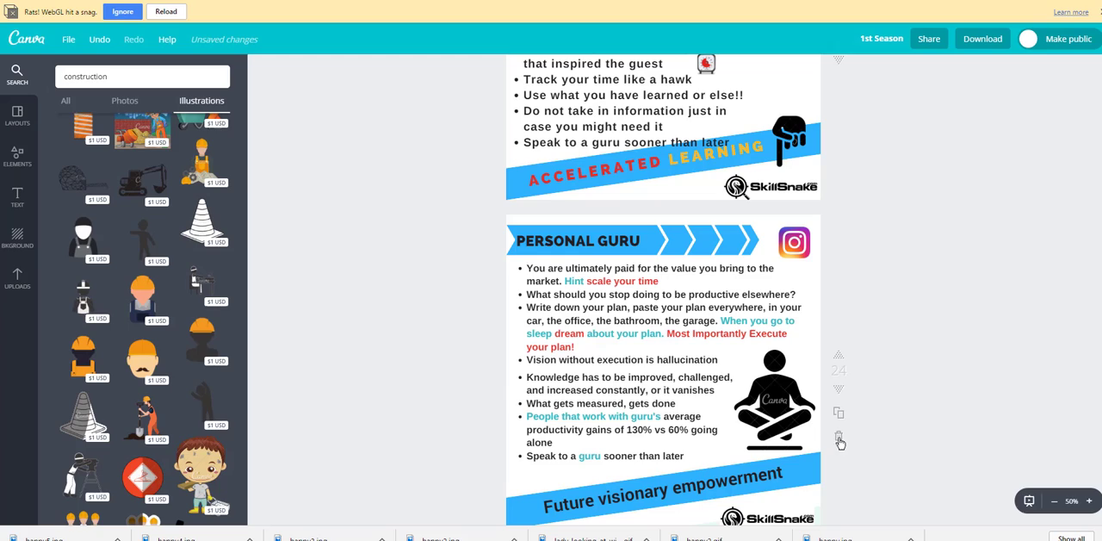
click(67, 40)
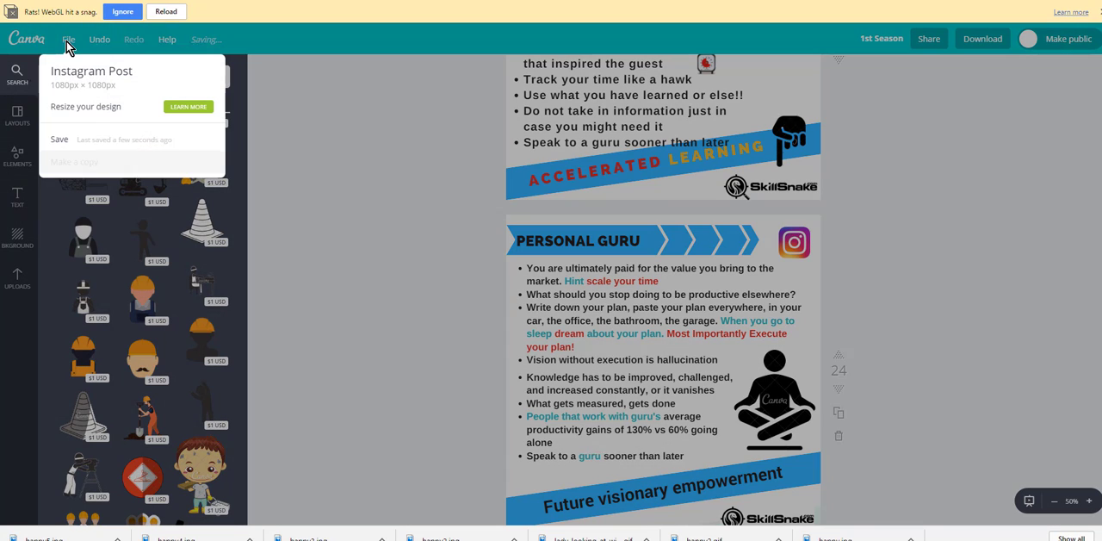
click(60, 142)
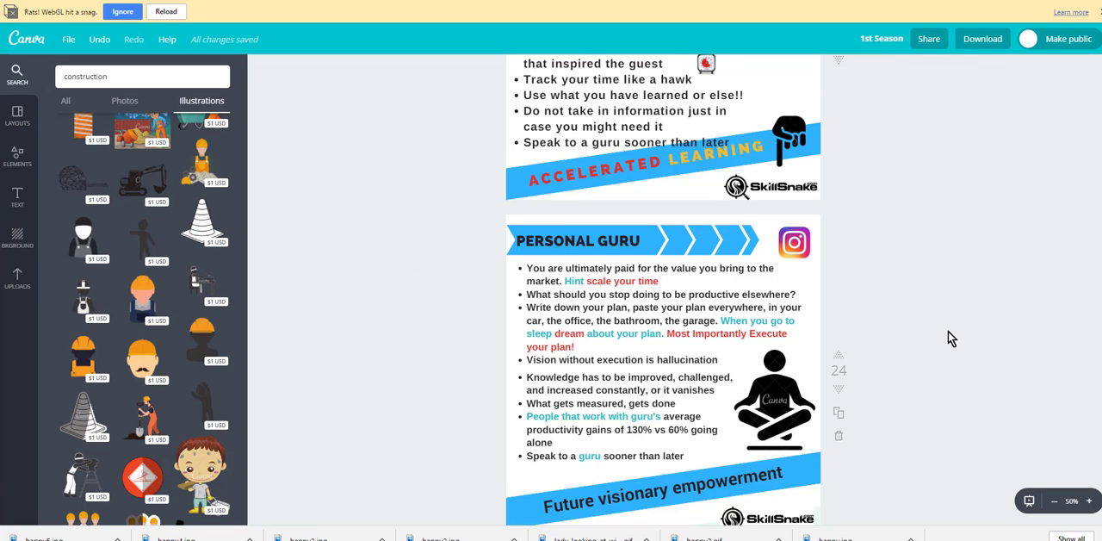
Step: Recolor the words "about your plan." on the PERSONAL GURU page to yellow
scroll(947, 331, down, 3)
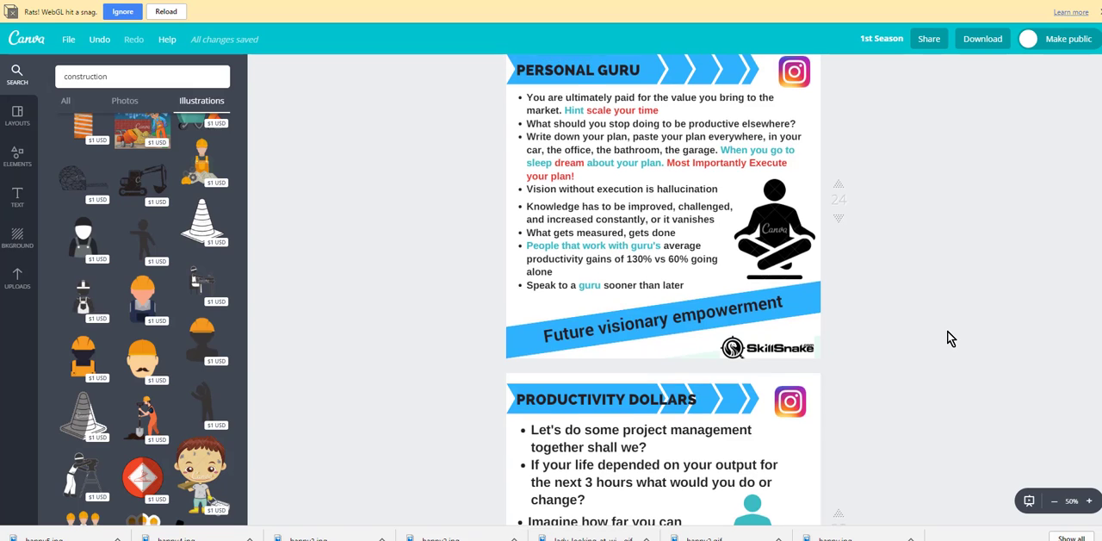
scroll(947, 330, up, 1)
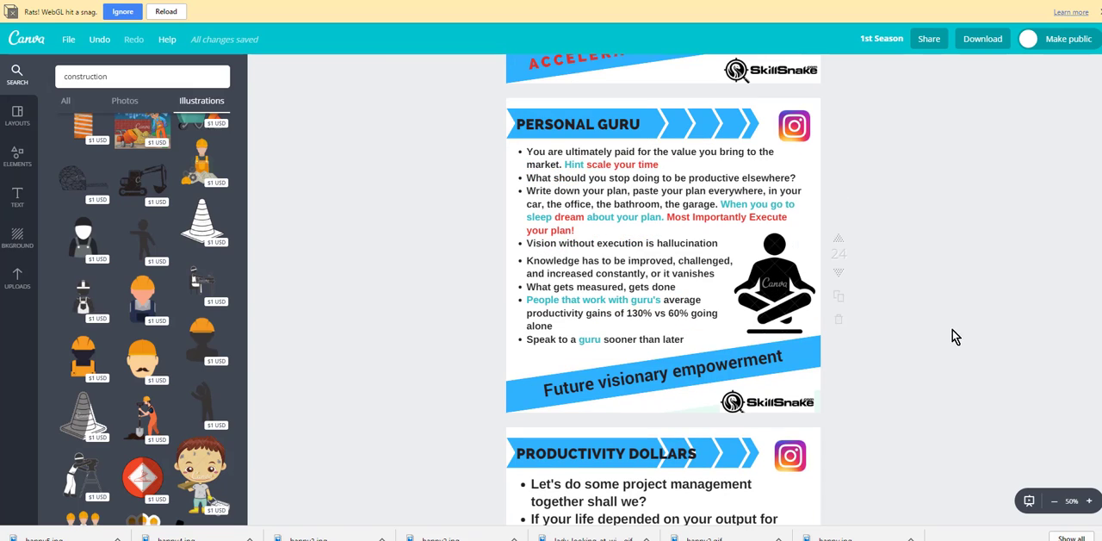
click(590, 218)
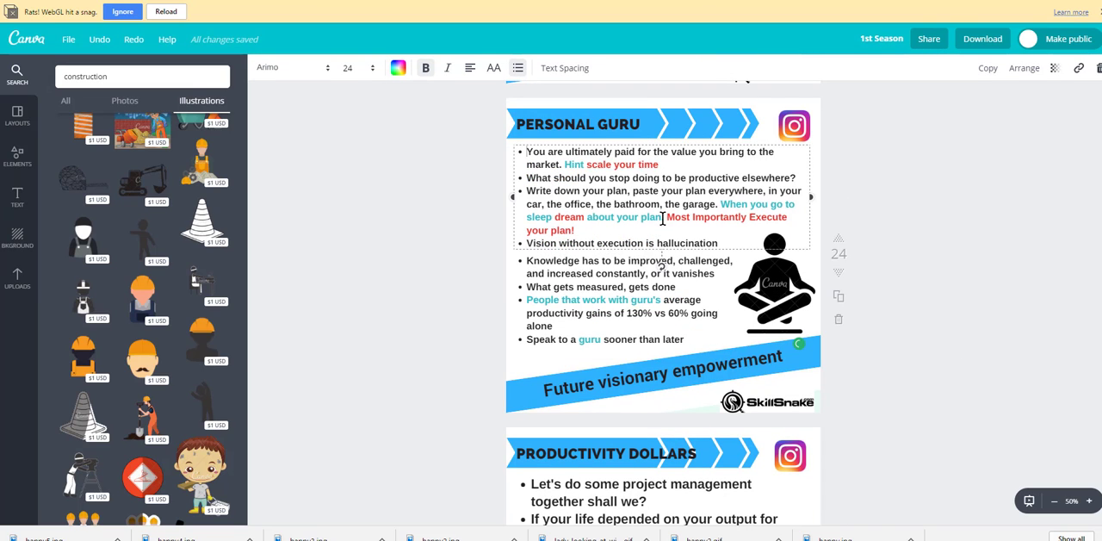
drag(665, 217, 589, 216)
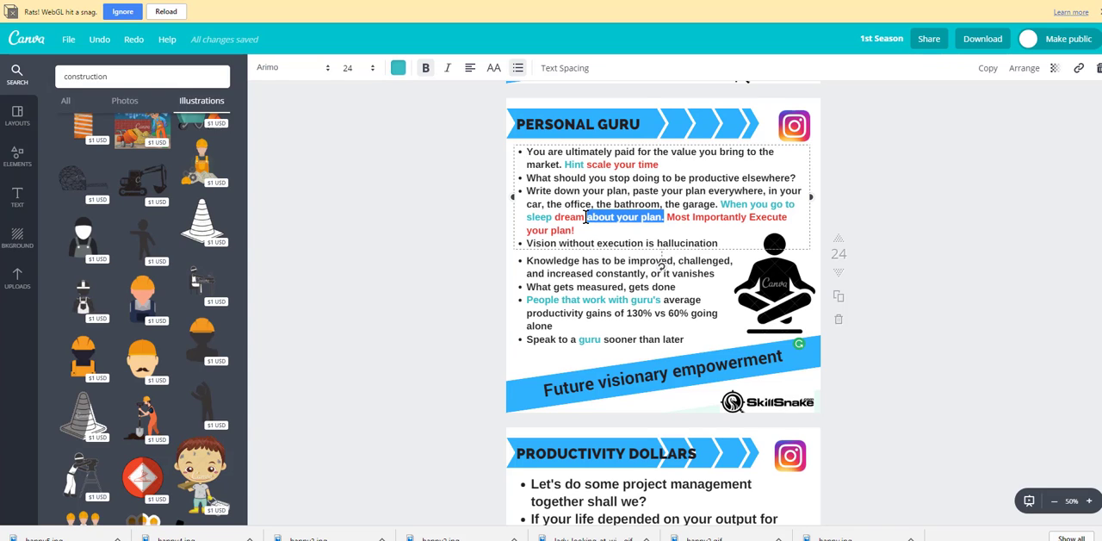
click(399, 69)
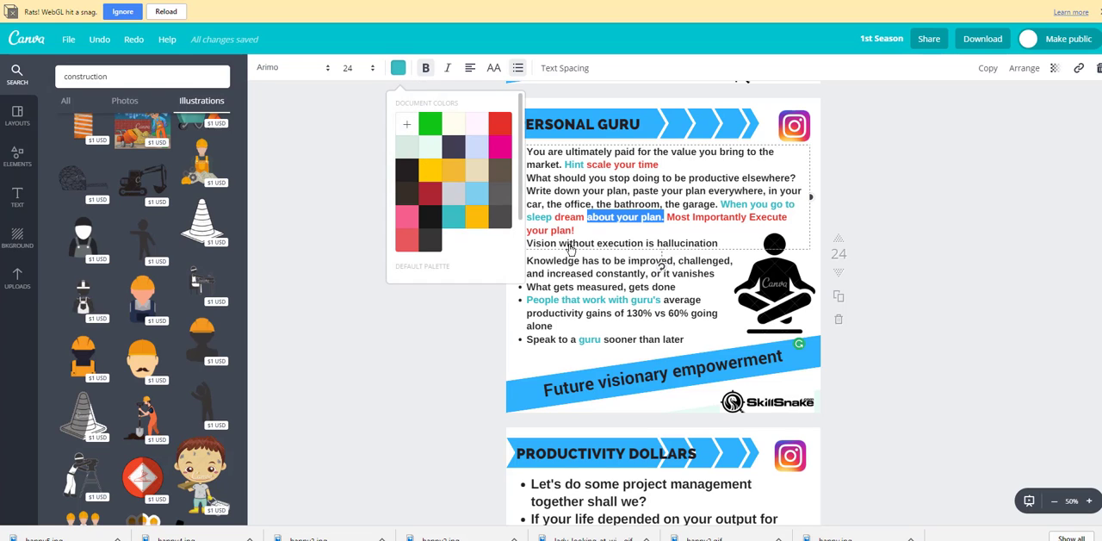
click(914, 359)
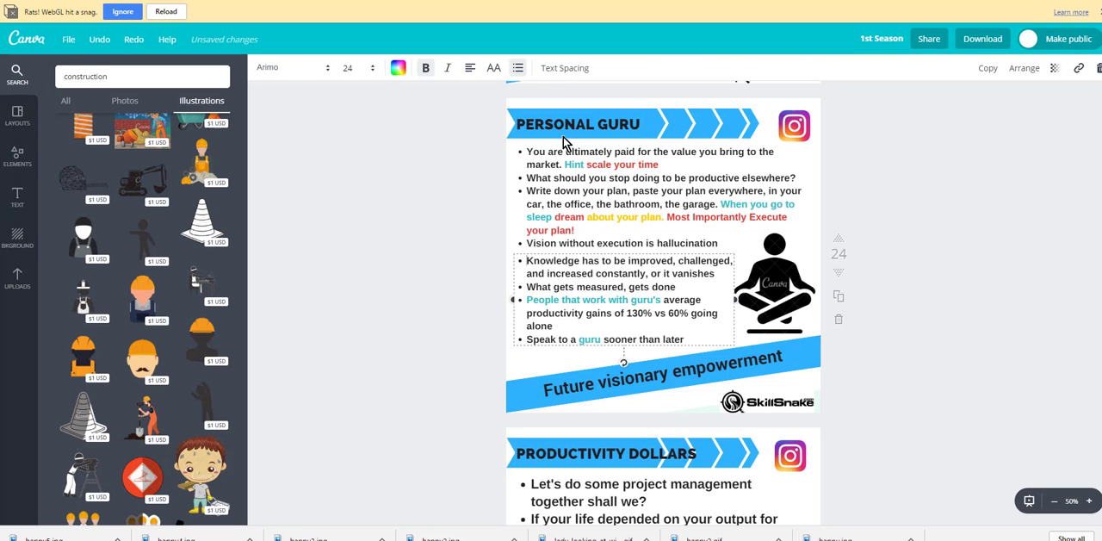
Step: Save the 1st Season design with the recolored text
click(71, 40)
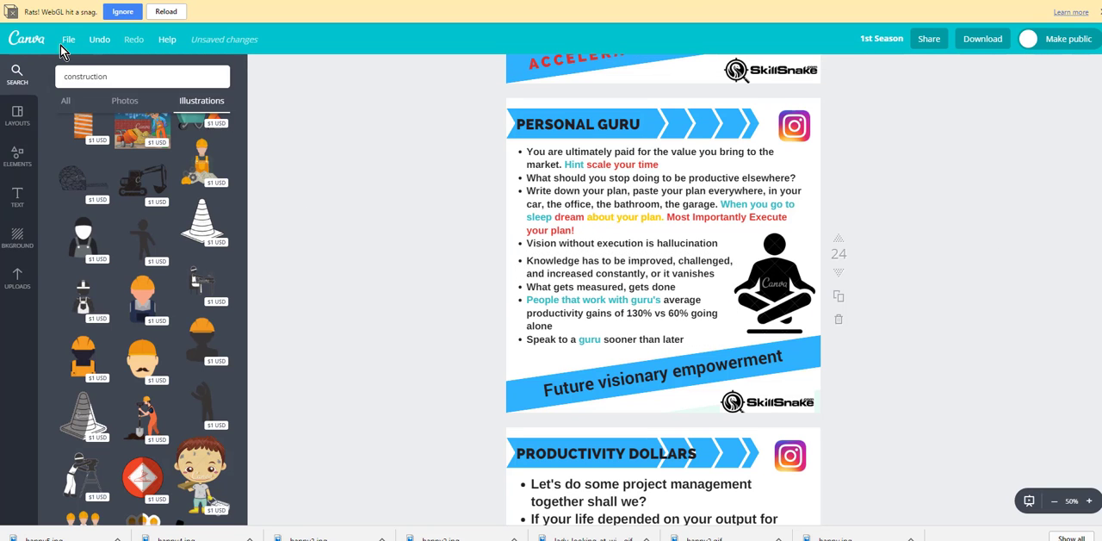
click(69, 40)
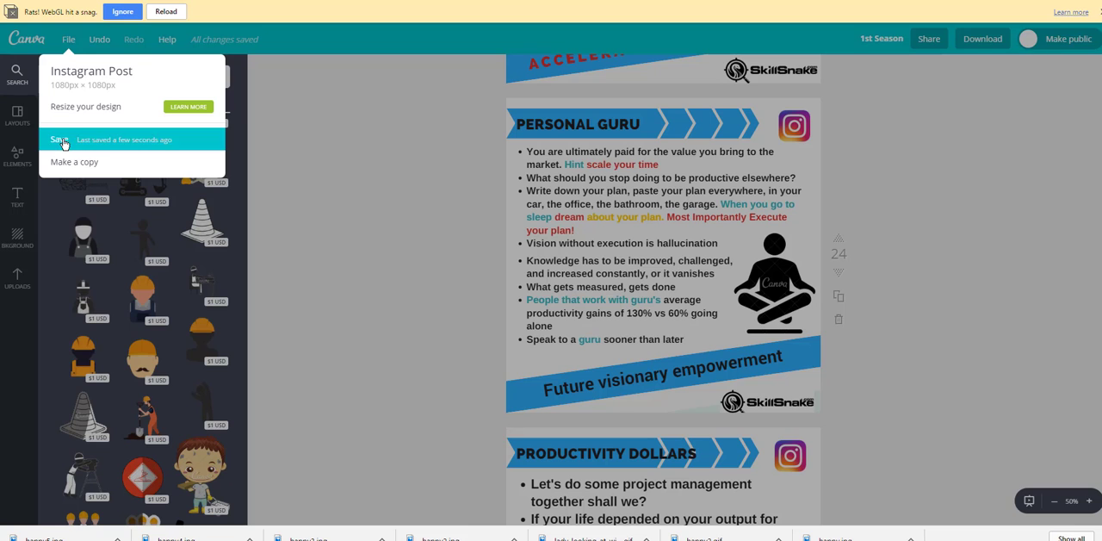
click(60, 140)
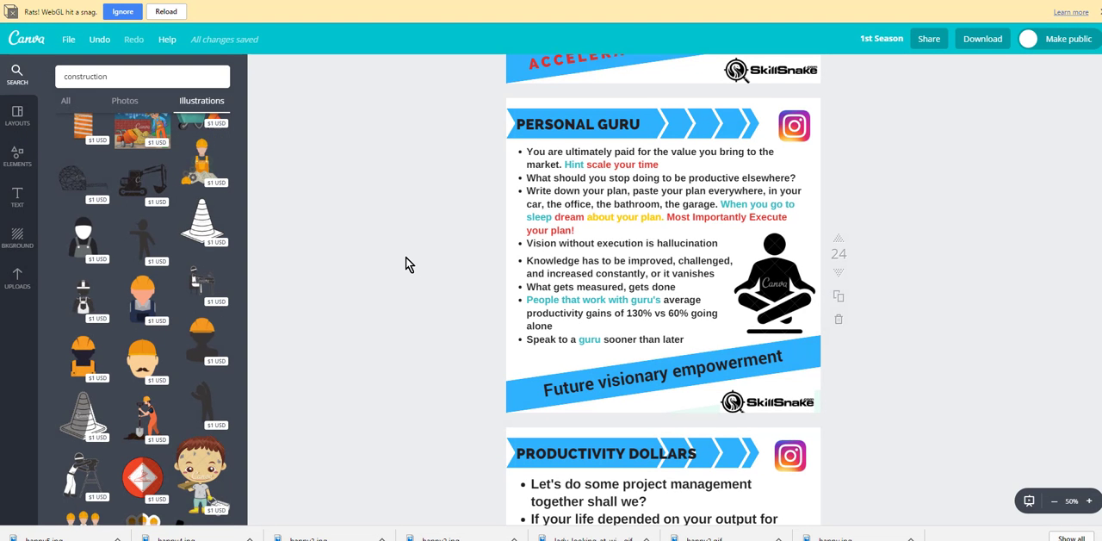
Step: Inspect the two bulleted text blocks on the PERSONAL GURU page
scroll(406, 256, down, 4)
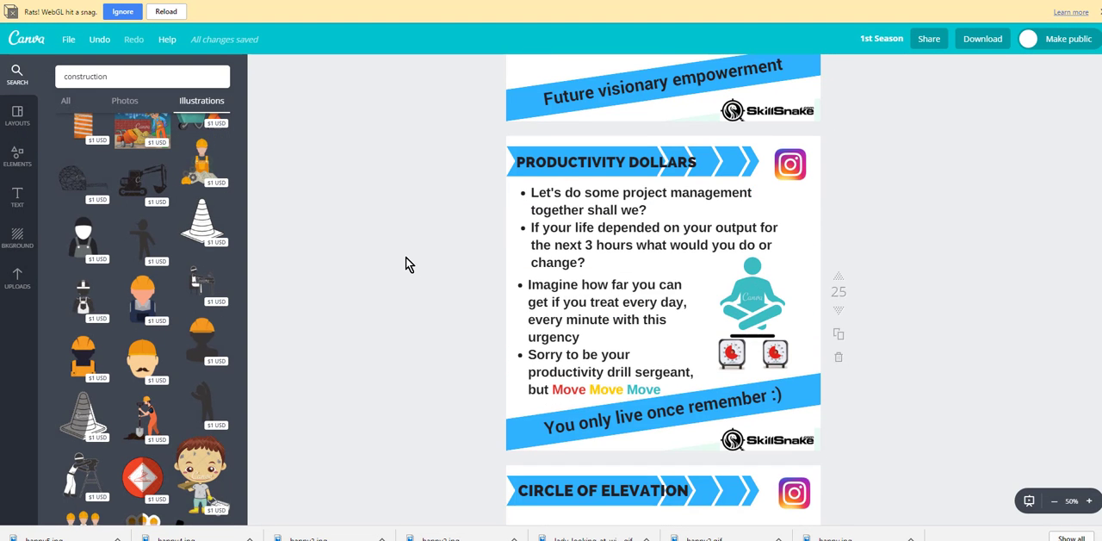
scroll(406, 256, up, 5)
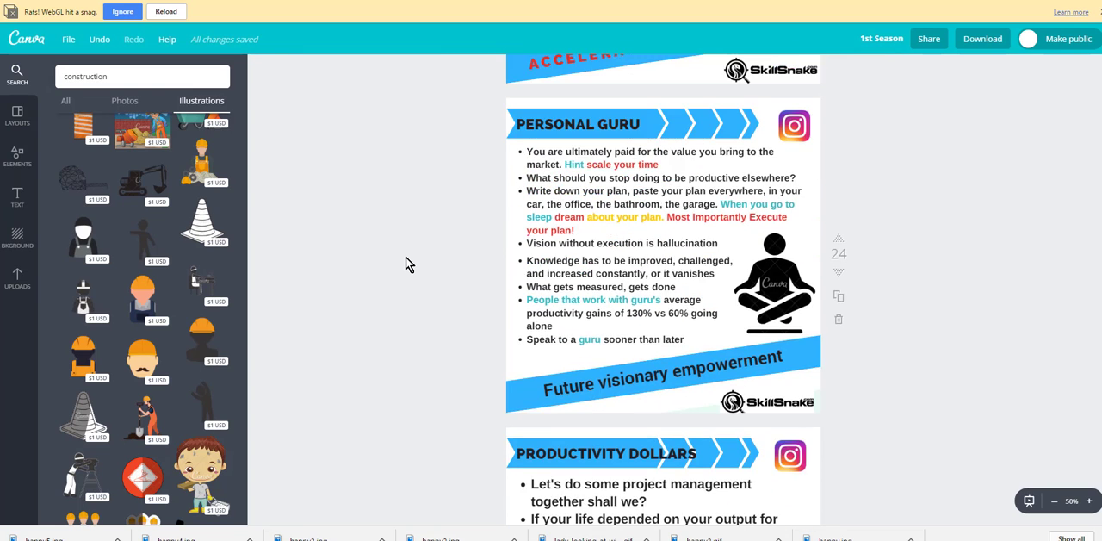
scroll(401, 310, down, 2)
click(667, 210)
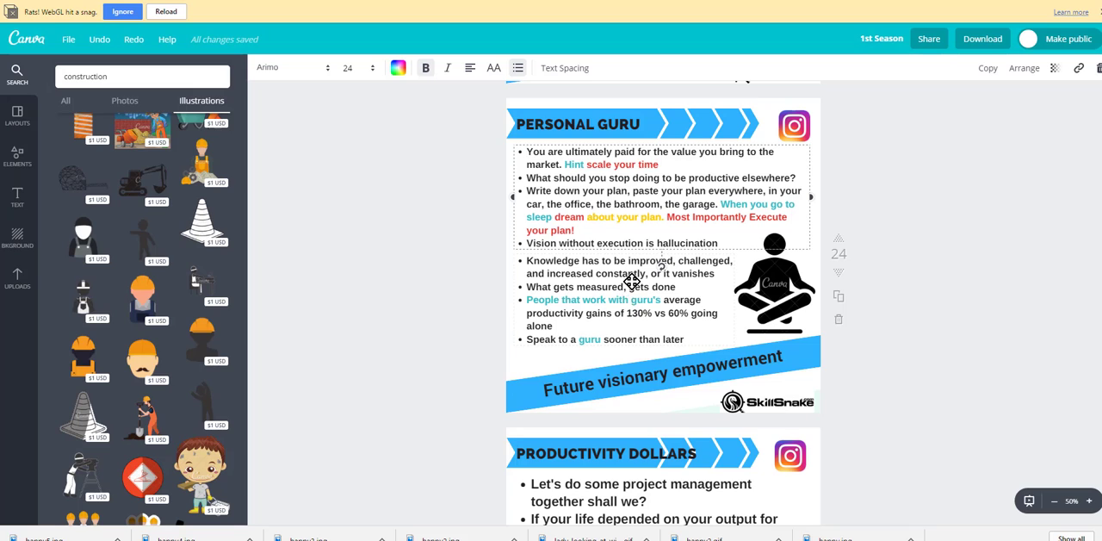
click(698, 299)
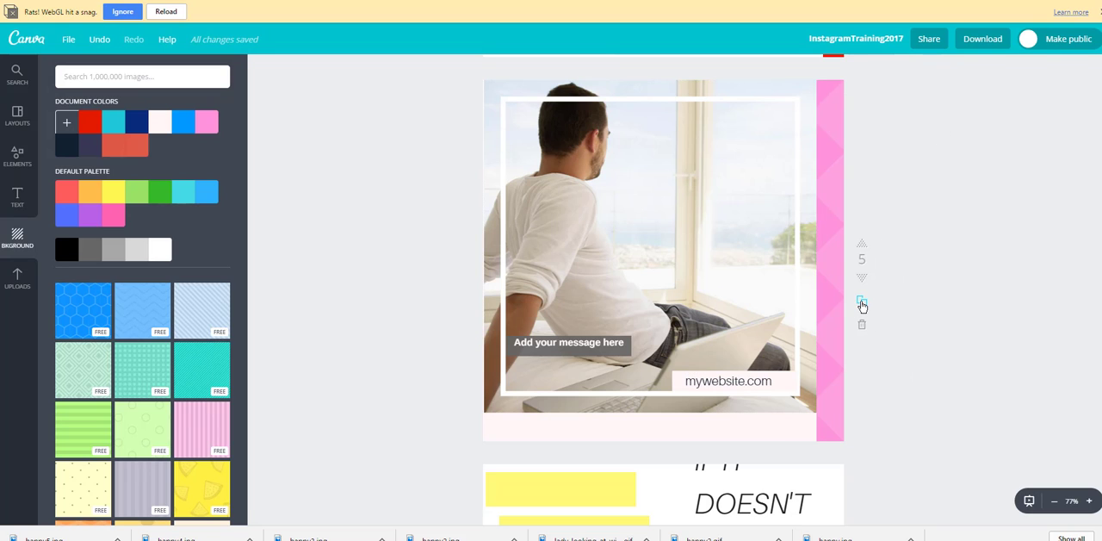
Step: Duplicate page 5 of the InstagramTraining2017 design and remove the photo of the man with its frame from the copy
click(862, 302)
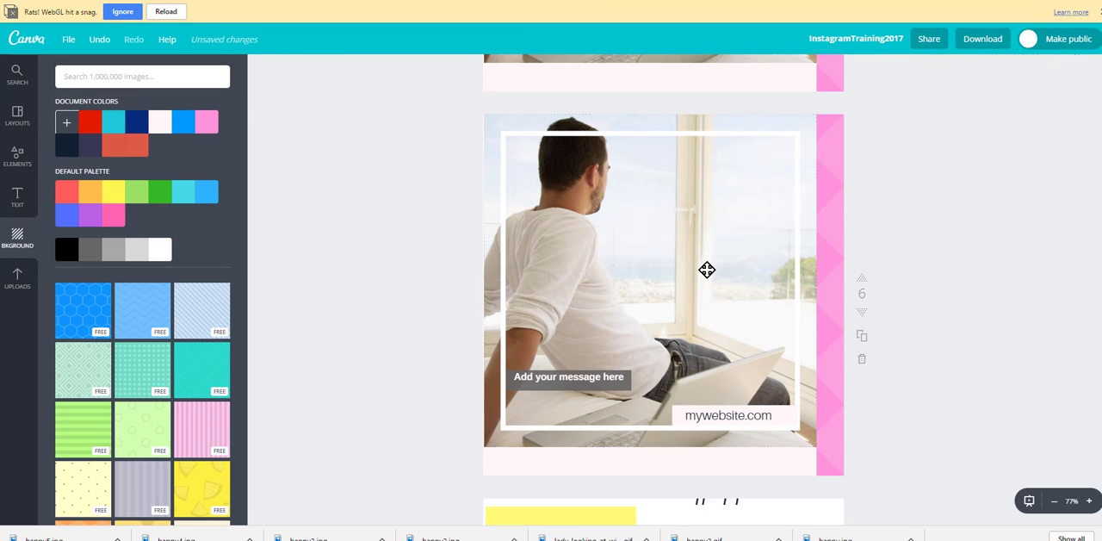
click(706, 269)
key(Delete)
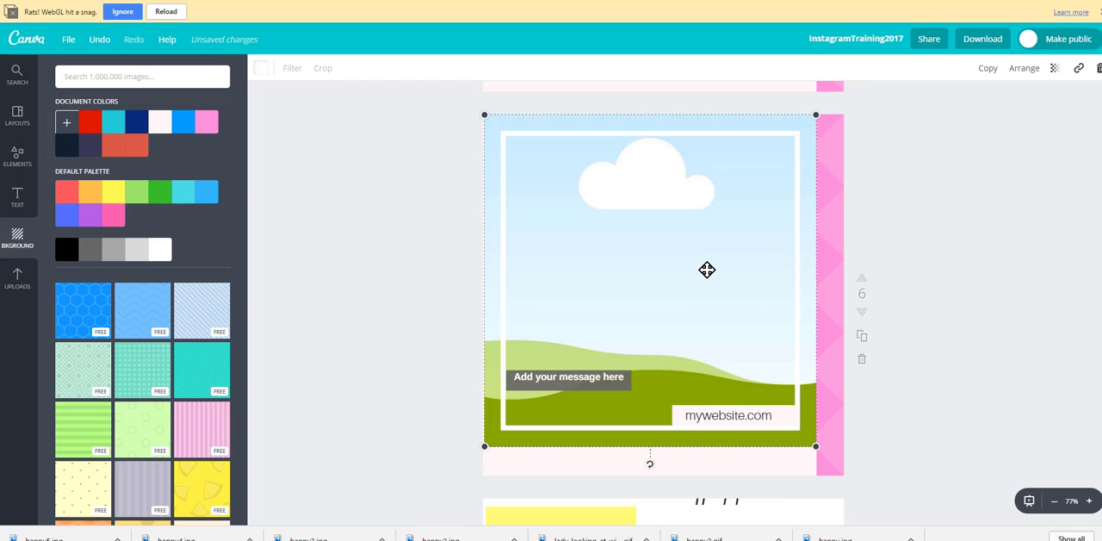
key(Delete)
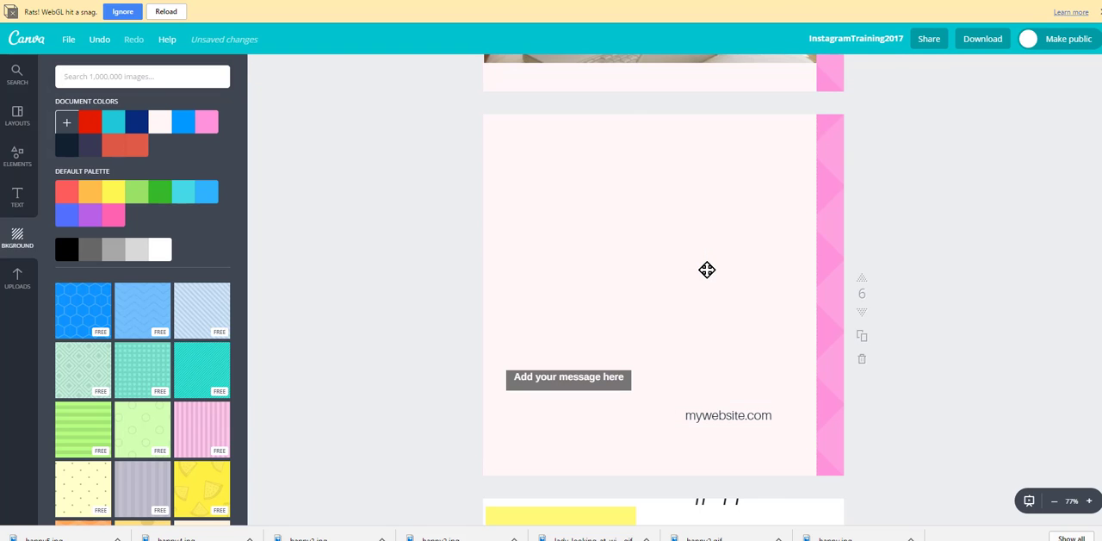
Step: Replace the pink patterned background on page 6 with the free orange zigzag background
click(817, 207)
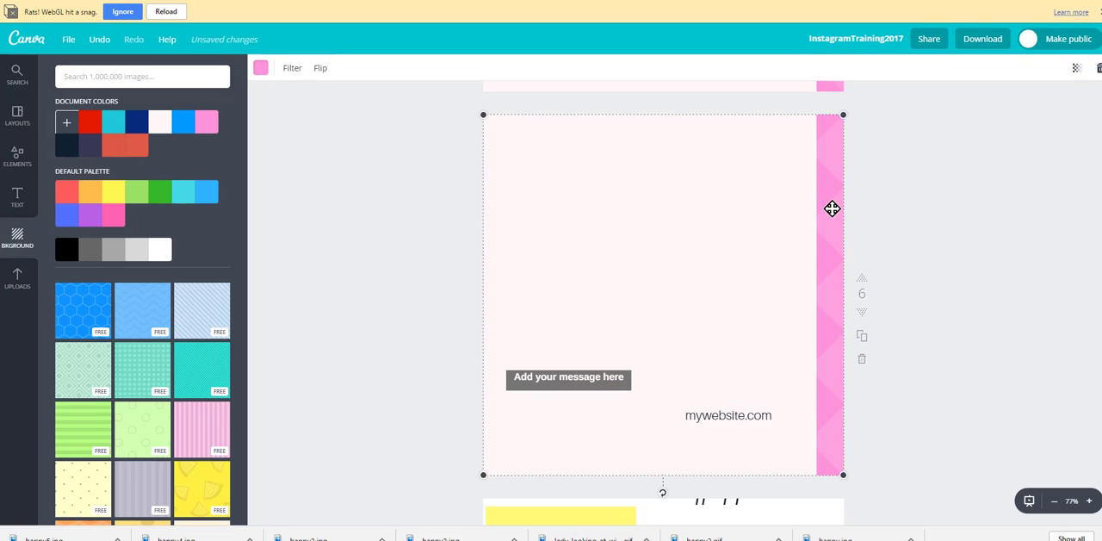
key(Delete)
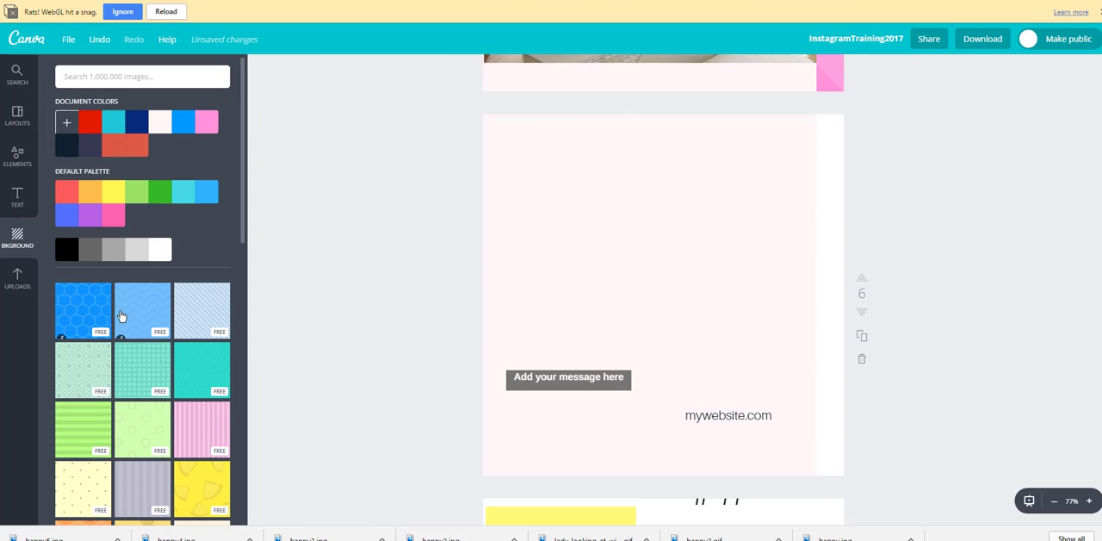
scroll(122, 319, down, 2)
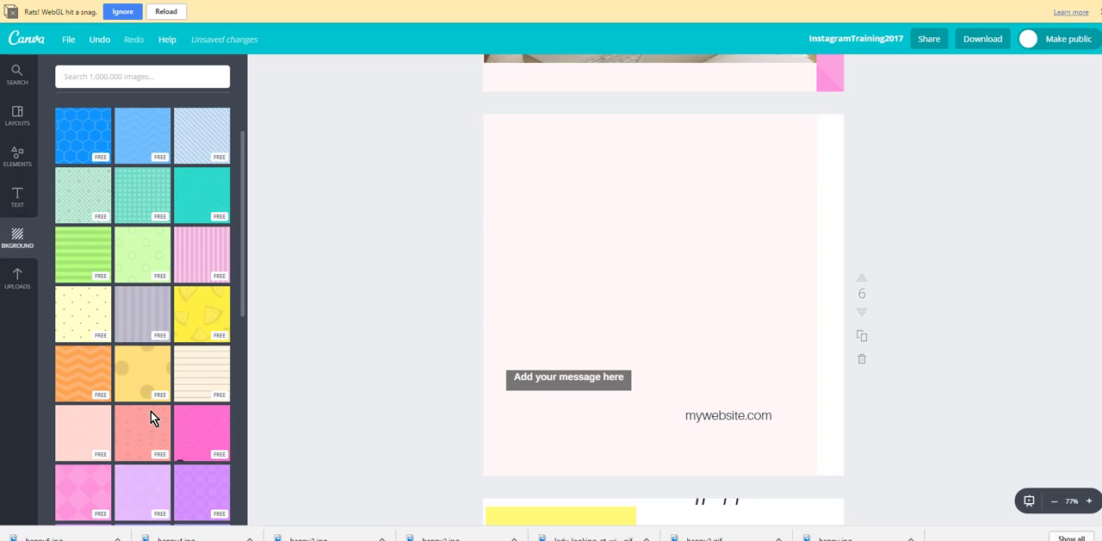
scroll(151, 416, down, 3)
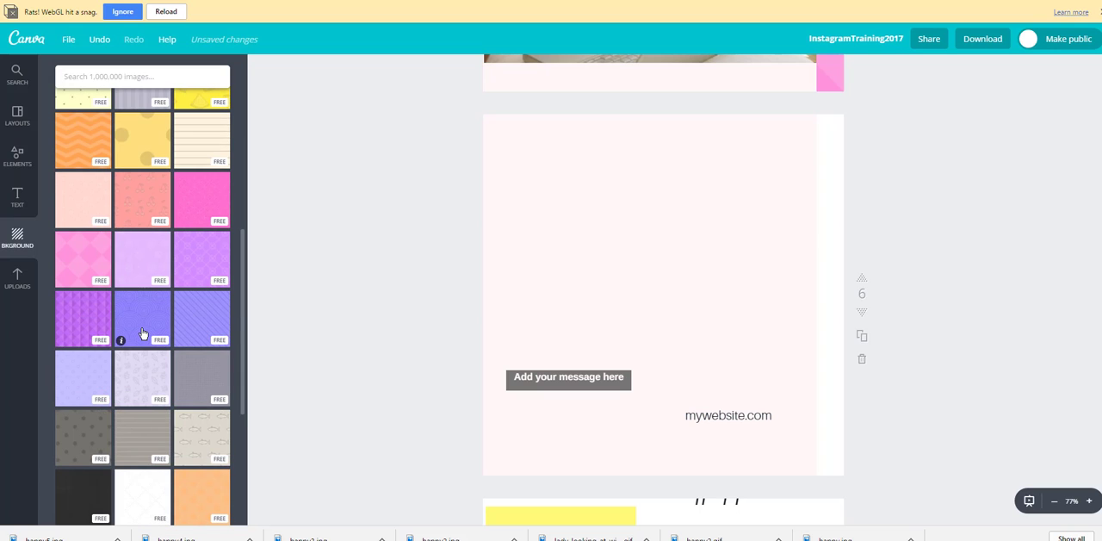
scroll(155, 254, up, 2)
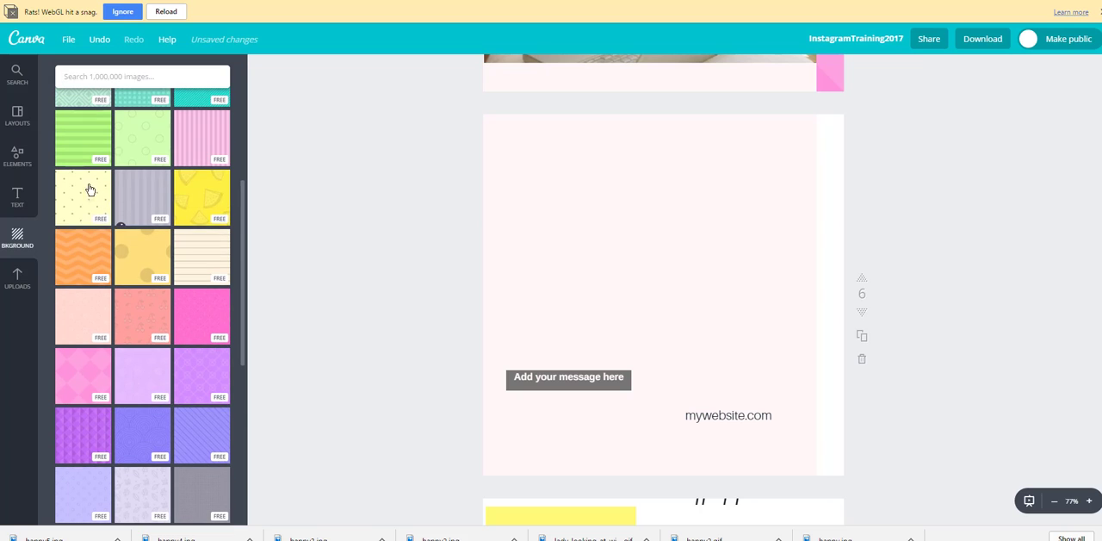
click(80, 258)
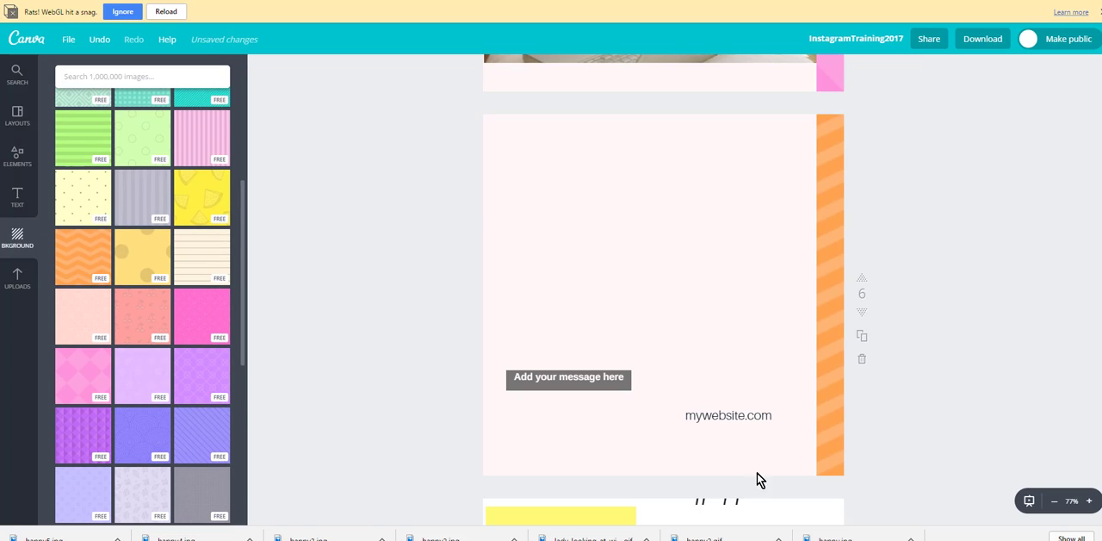
Step: Shift the pale pink panel on page 6 slightly toward the orange background strip
click(719, 238)
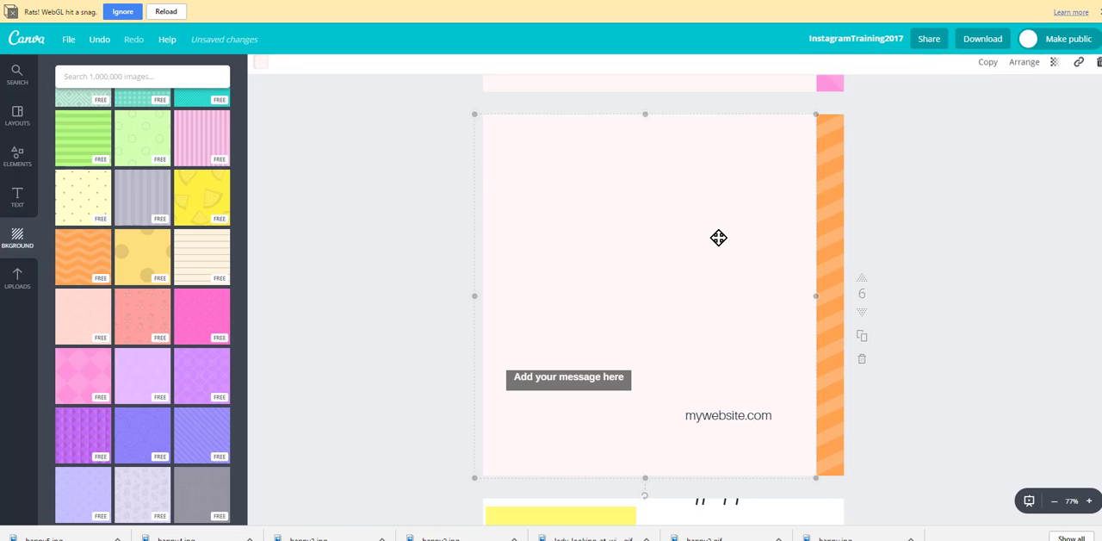
mouse_move(719, 238)
mouse_down()
mouse_move(580, 239)
mouse_move(716, 240)
mouse_up()
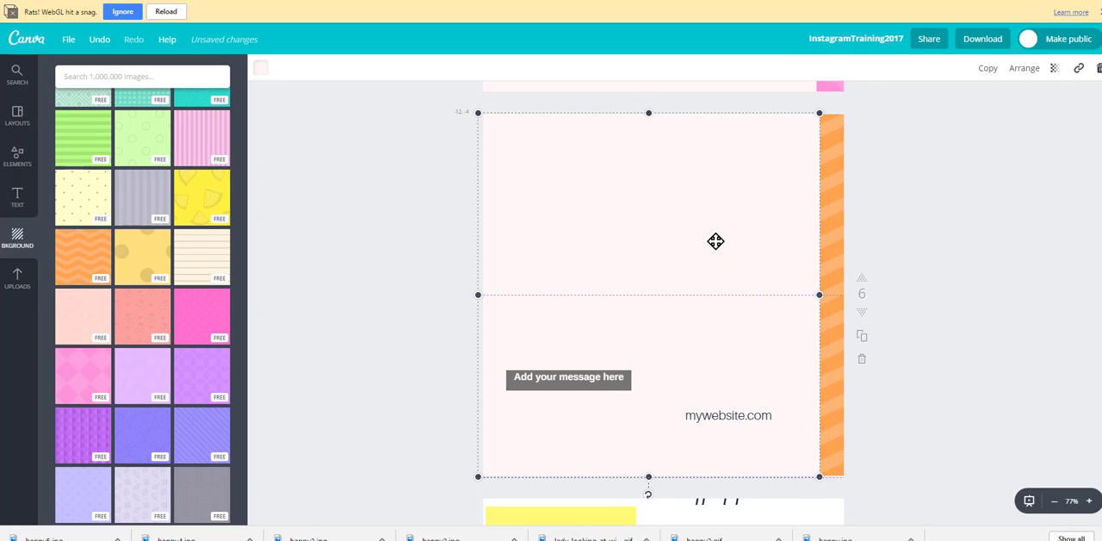
click(997, 274)
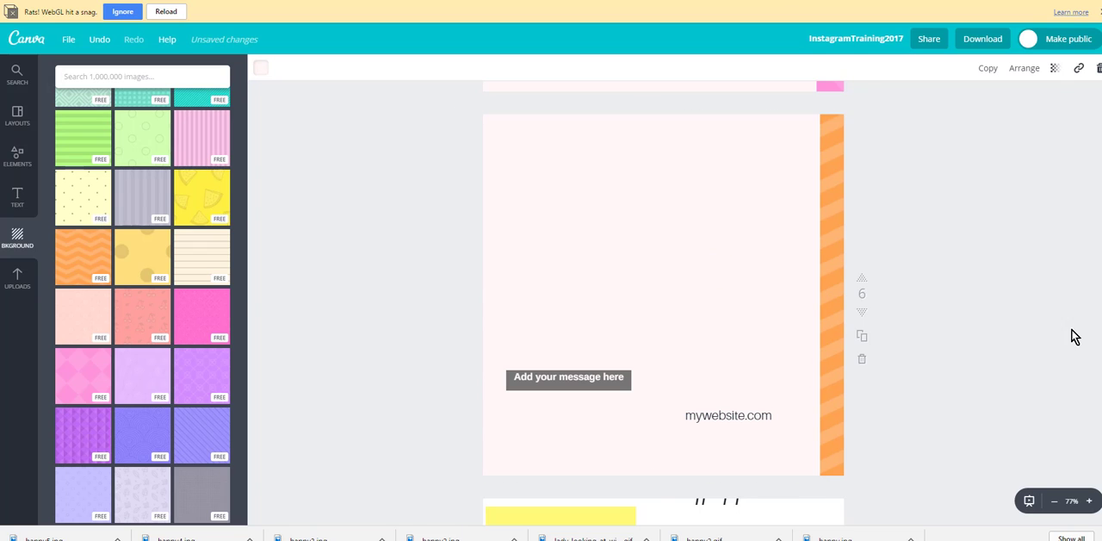
Step: Add the free double-bordered square frame from the Frames elements and position it over the pale pink panel on page 6
scroll(1061, 330, up, 2)
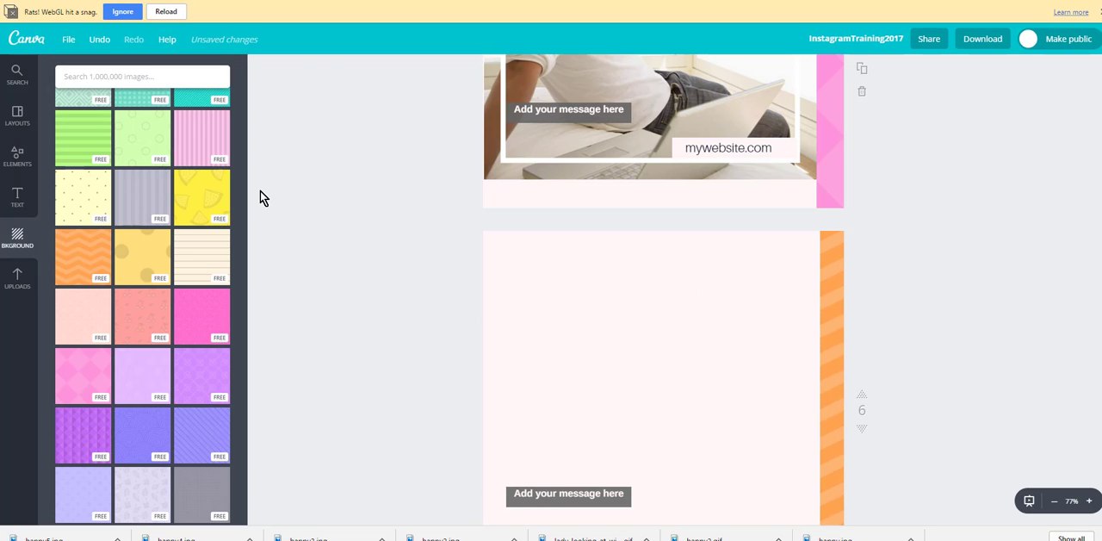
click(12, 149)
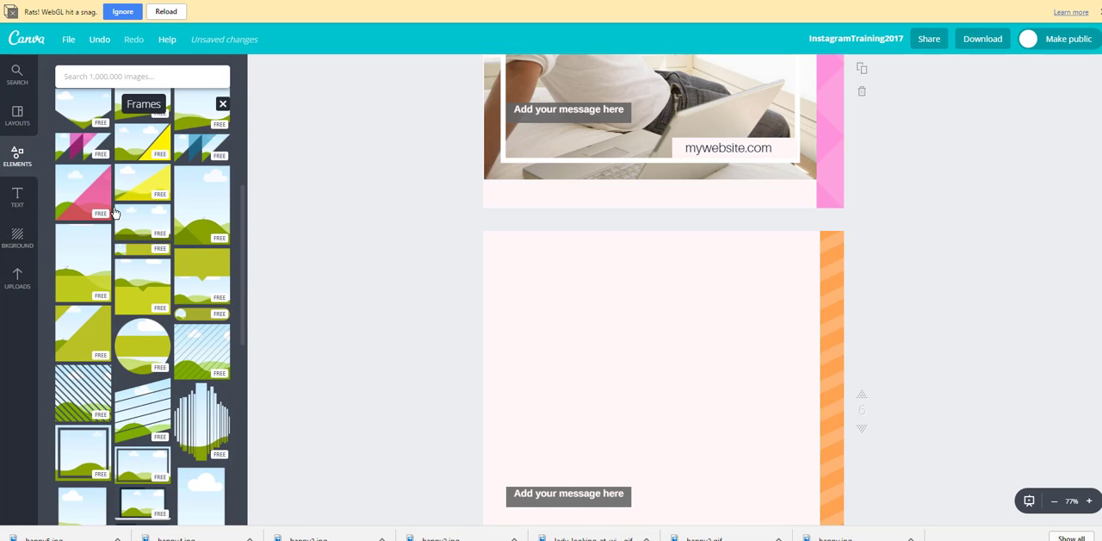
scroll(114, 211, down, 3)
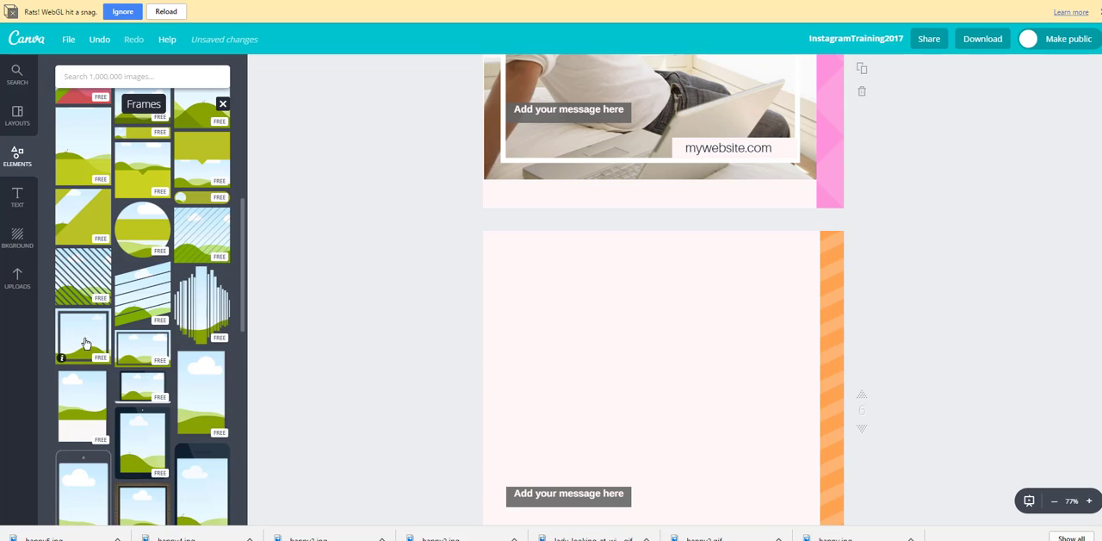
click(98, 321)
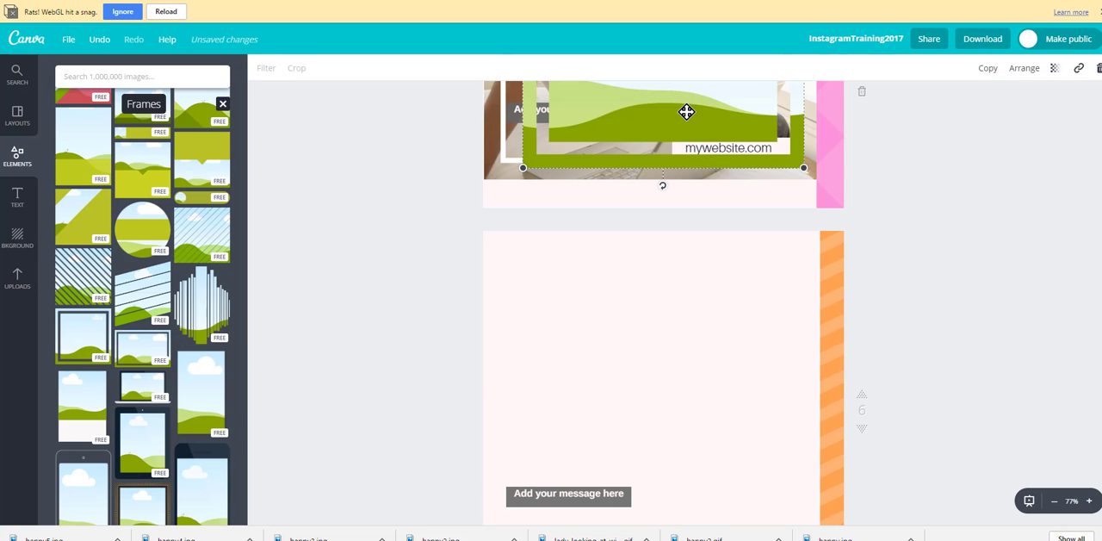
drag(686, 111, 664, 442)
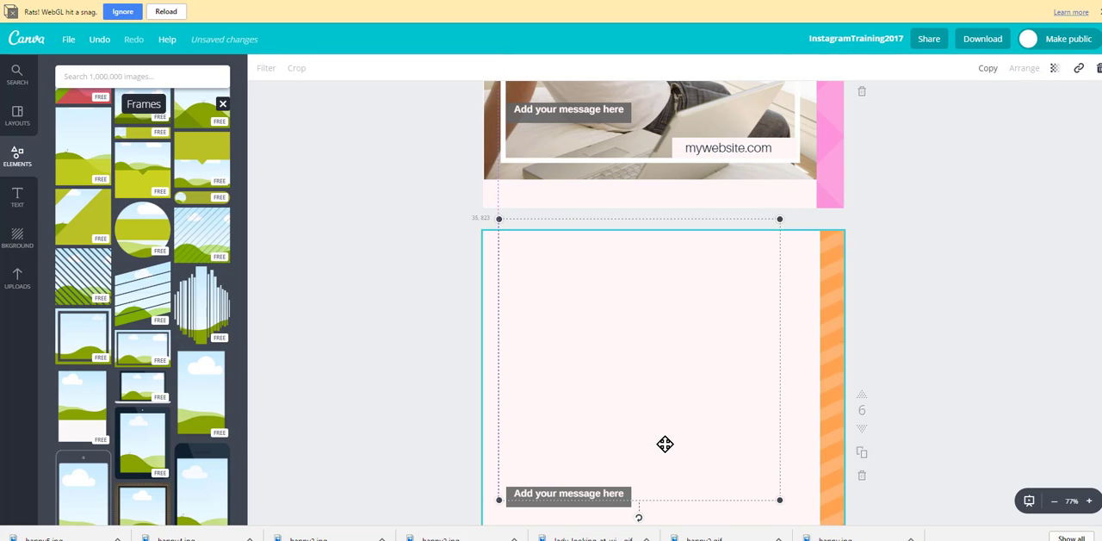
scroll(333, 325, down, 2)
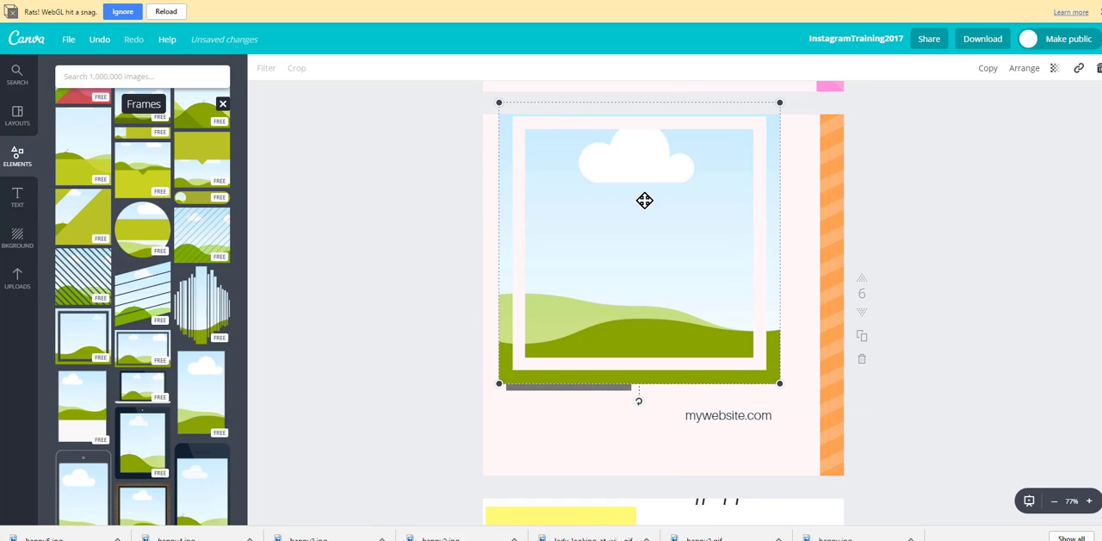
drag(662, 223, 682, 285)
Step: Fill the square frame on page 6 with the uploaded photo of the woman leaning at the window
click(16, 278)
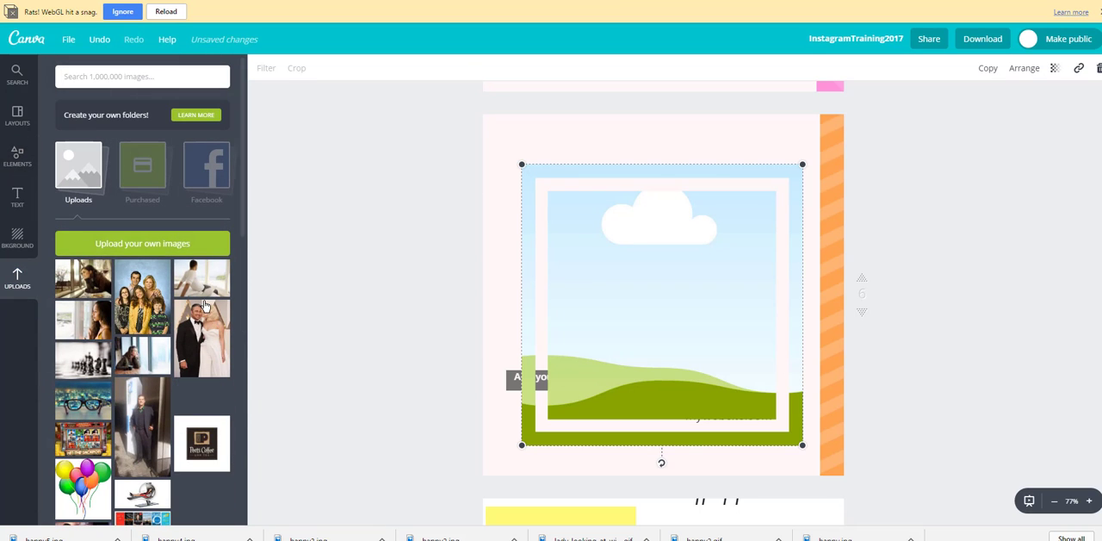
click(90, 283)
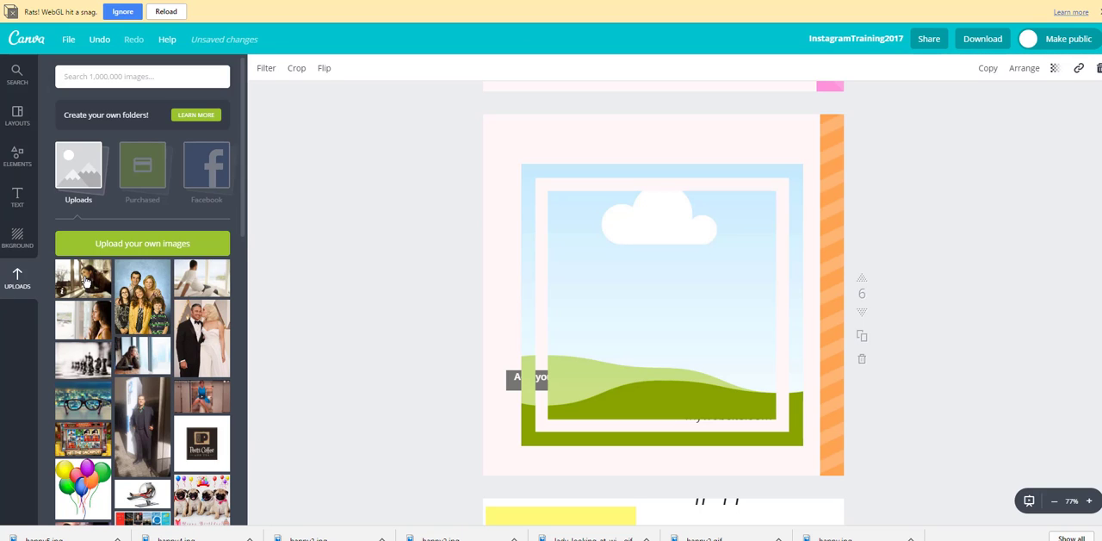
drag(90, 285, 633, 291)
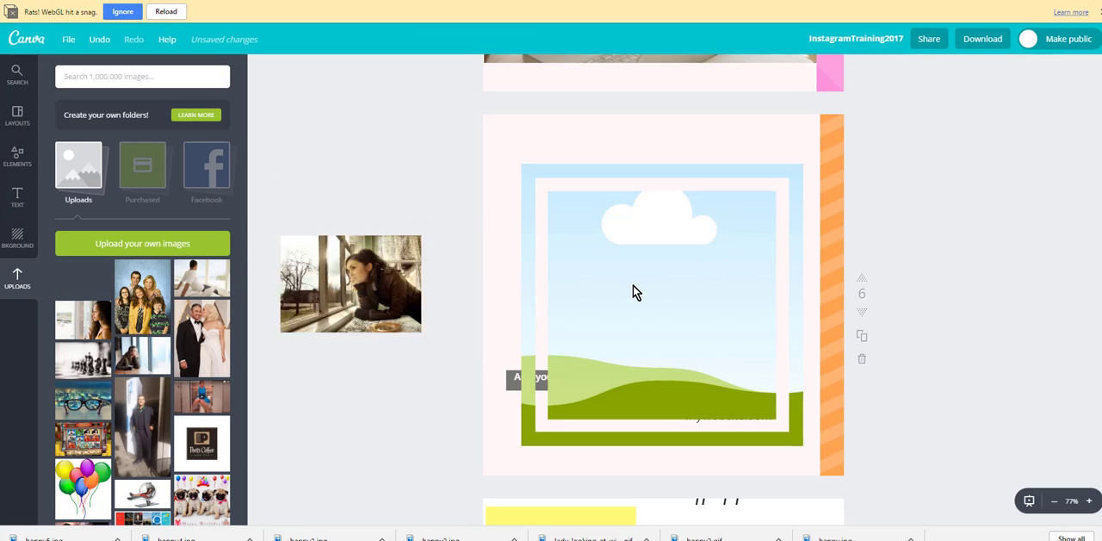
drag(92, 278, 632, 329)
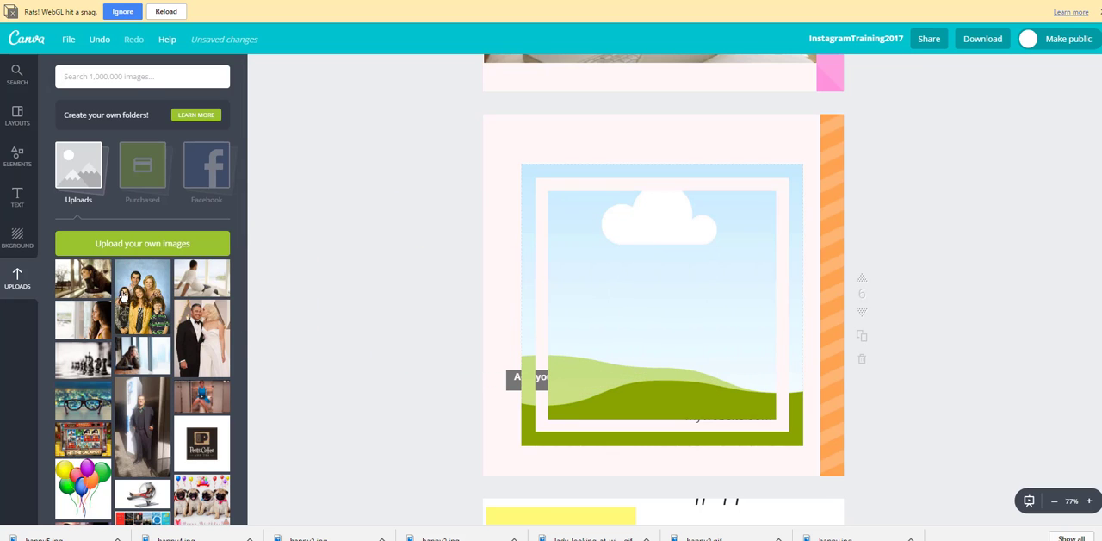
scroll(413, 236, up, 3)
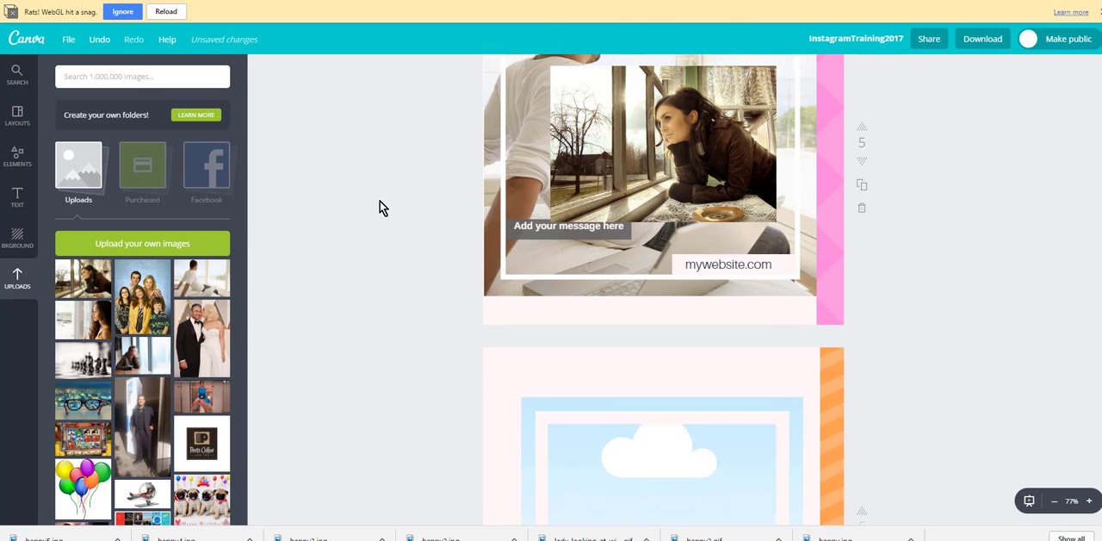
drag(662, 161, 658, 479)
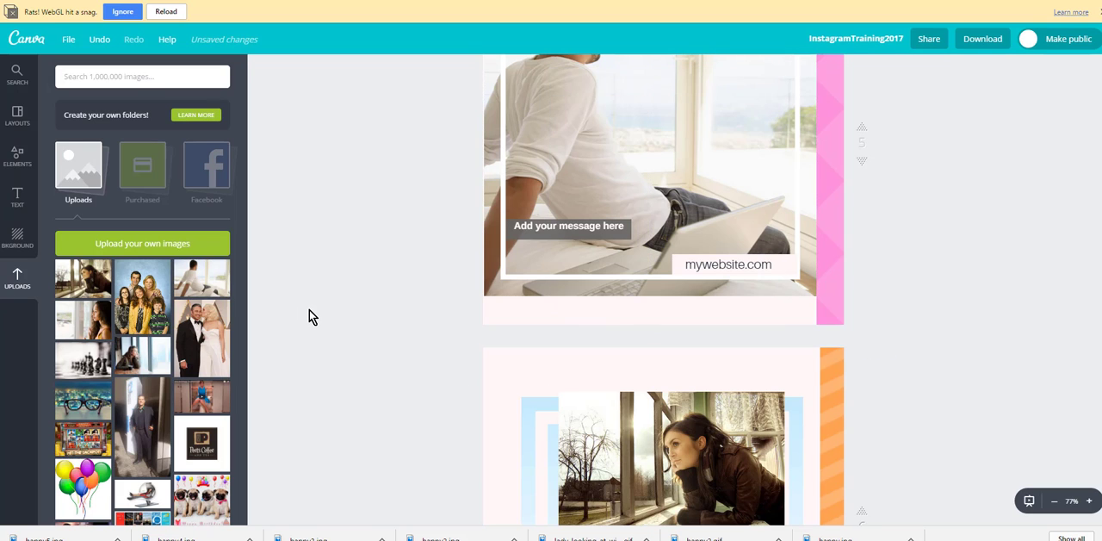
scroll(309, 309, down, 3)
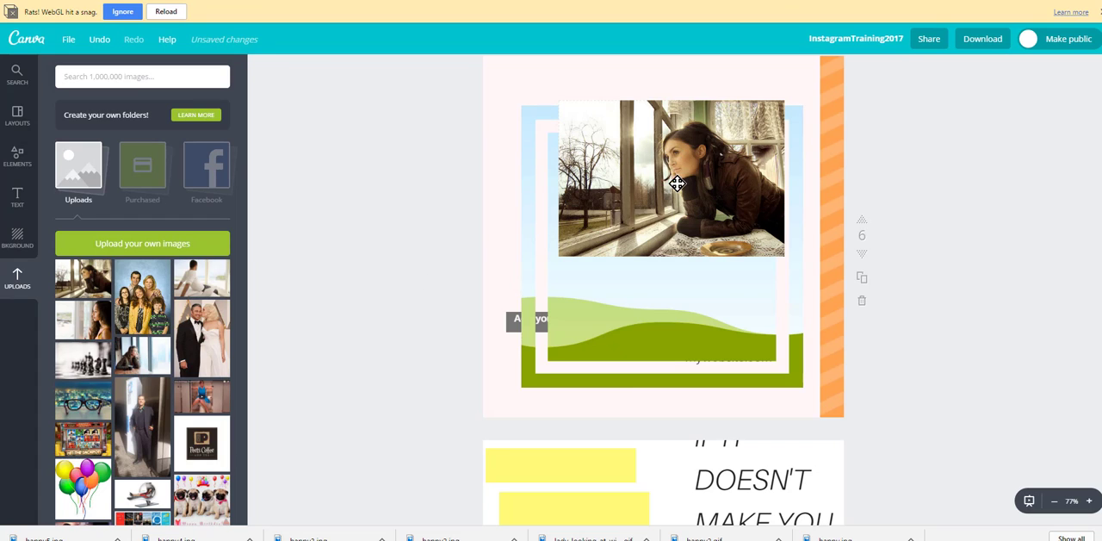
drag(675, 180, 660, 236)
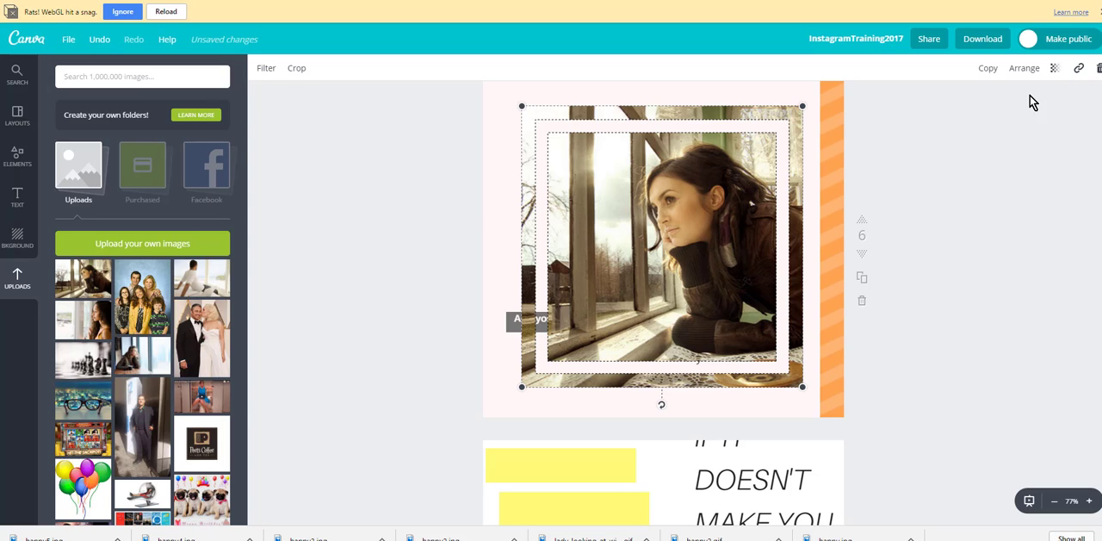
Step: Send the framed photo on page 6 backward behind the mywebsite.com label and the message text
click(1036, 71)
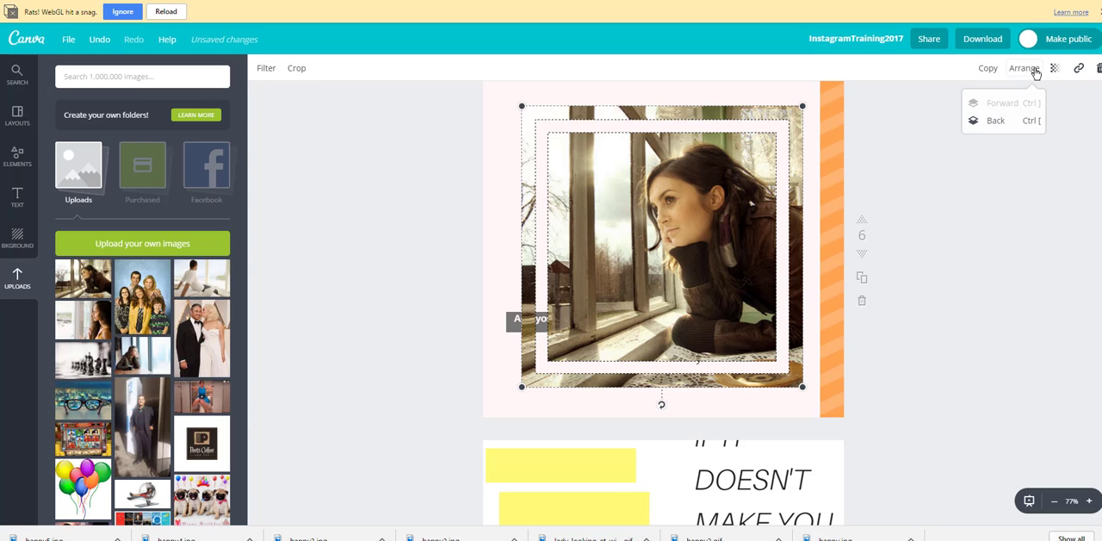
click(994, 122)
click(994, 122)
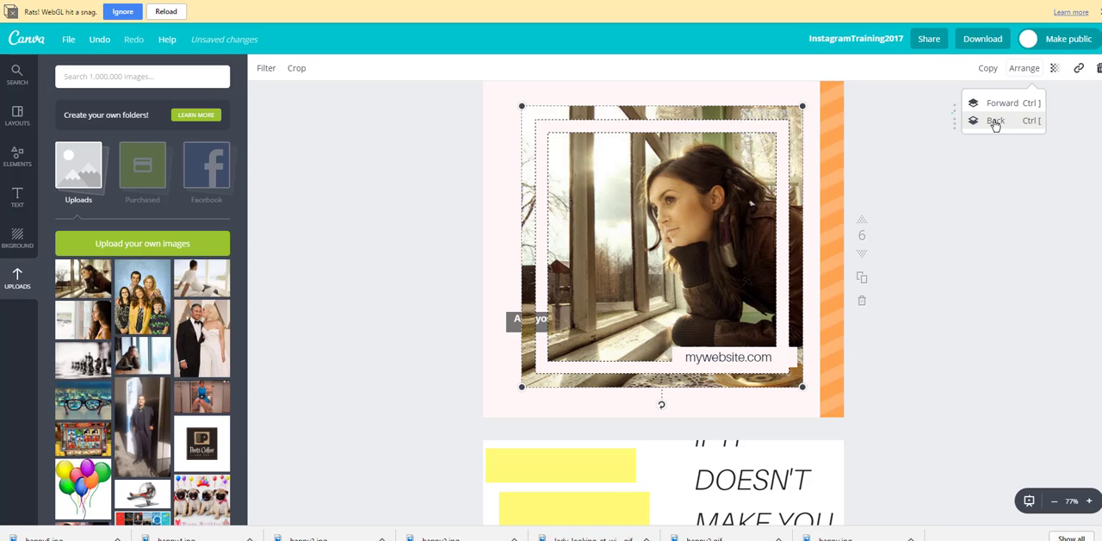
click(995, 122)
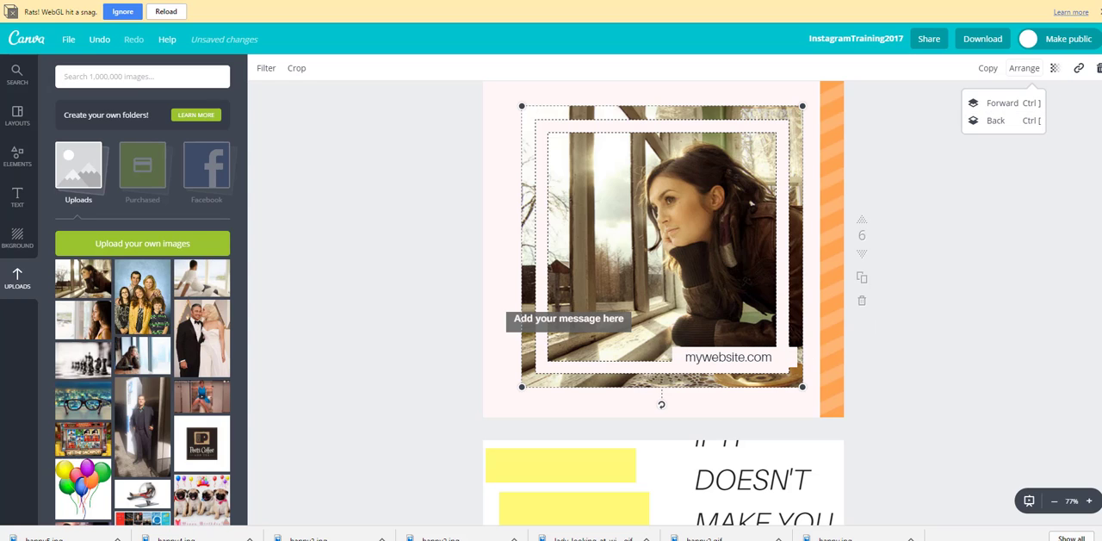
scroll(985, 309, up, 1)
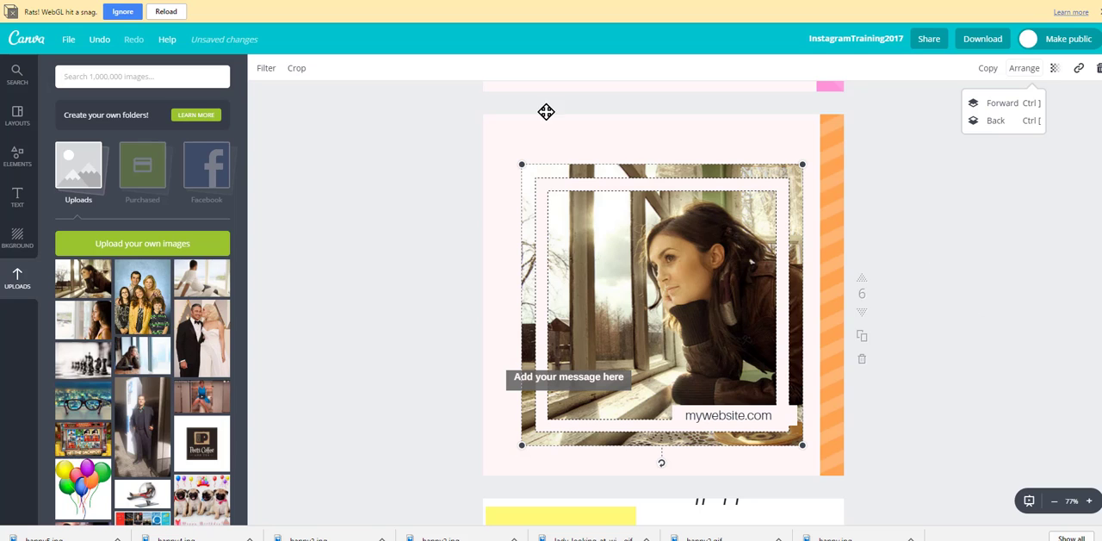
Step: Enlarge the framed photo on page 6 and move it up against the page's upper-left corner
drag(515, 151, 485, 118)
click(367, 227)
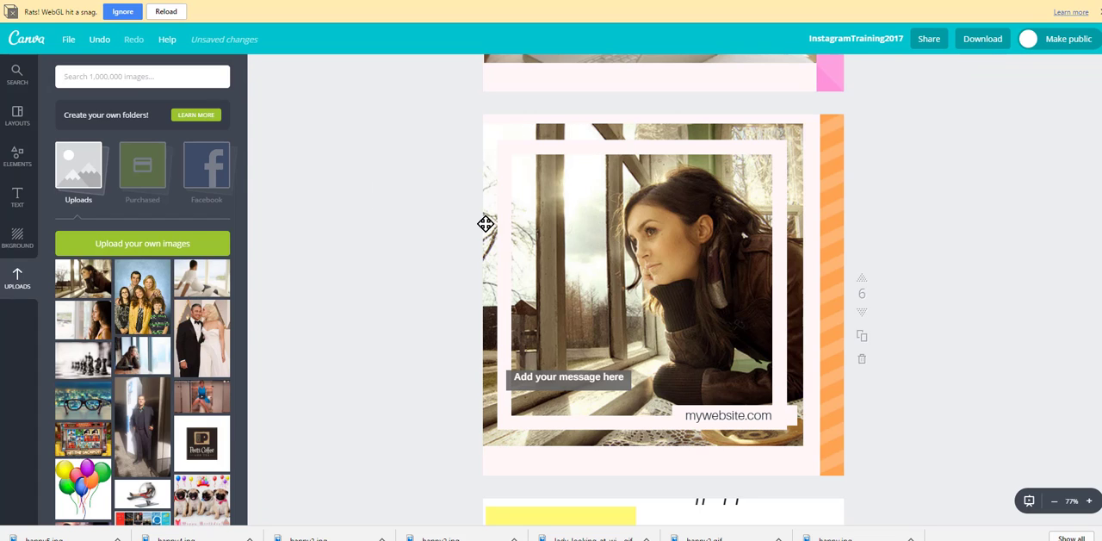
drag(693, 228, 669, 200)
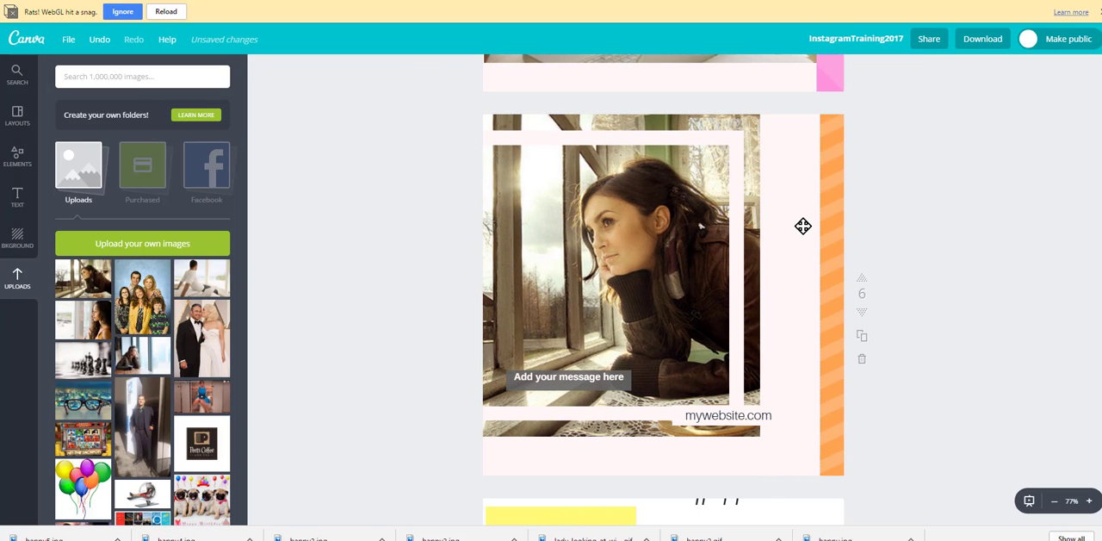
Step: Recolor the pale pink panel behind the framed photo with the default palette's light green
click(802, 226)
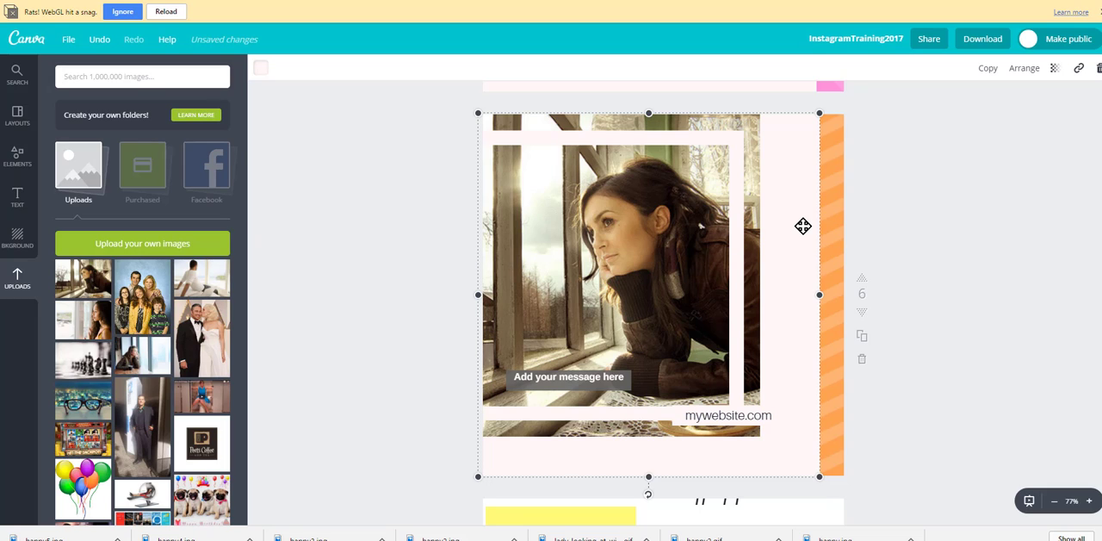
click(262, 70)
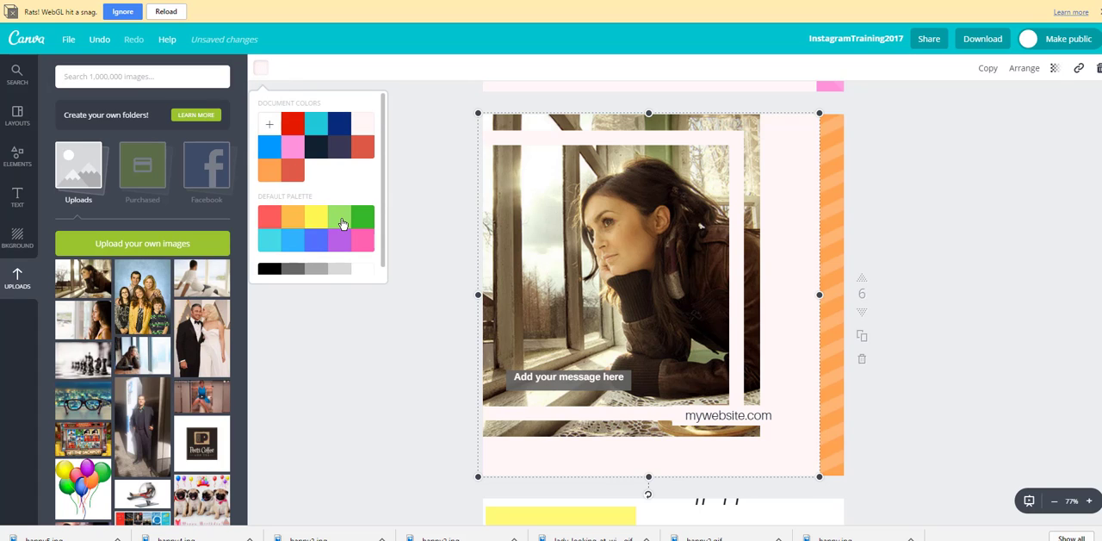
click(342, 224)
click(575, 391)
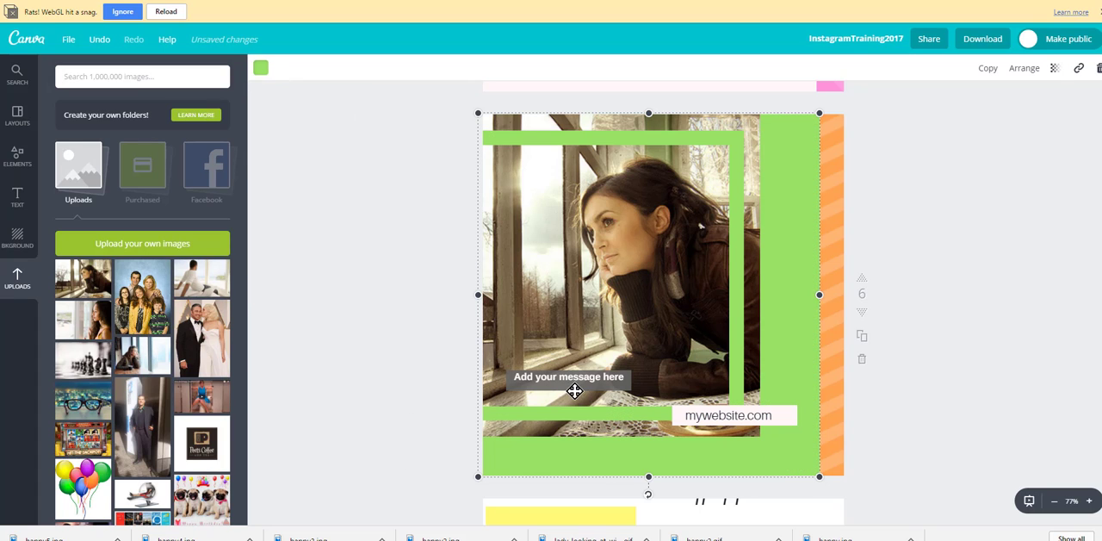
Step: Move the framed photo against the orange strip and enlarge it to span the green panel's full width
drag(585, 266, 647, 285)
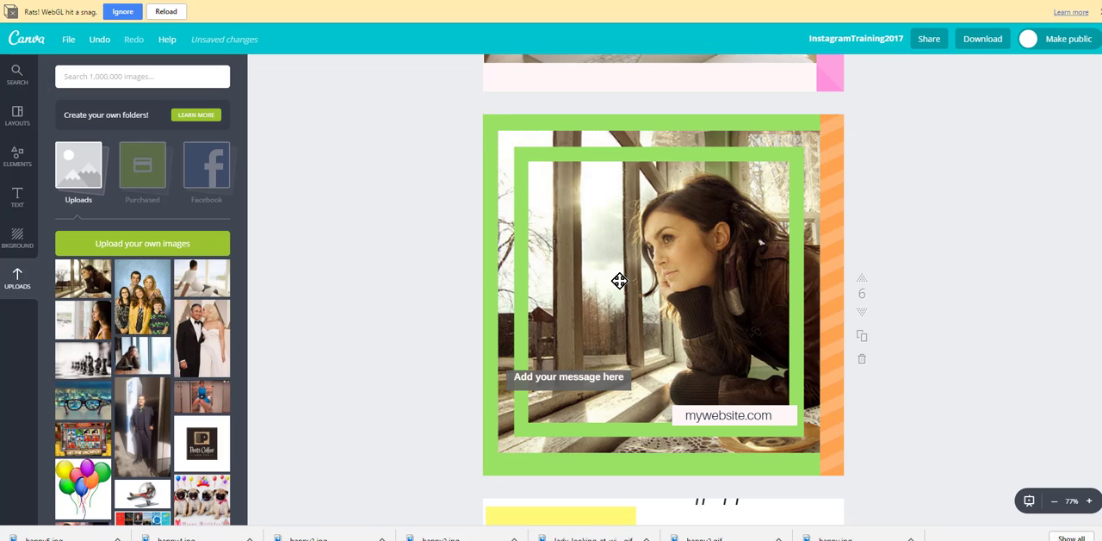
click(620, 280)
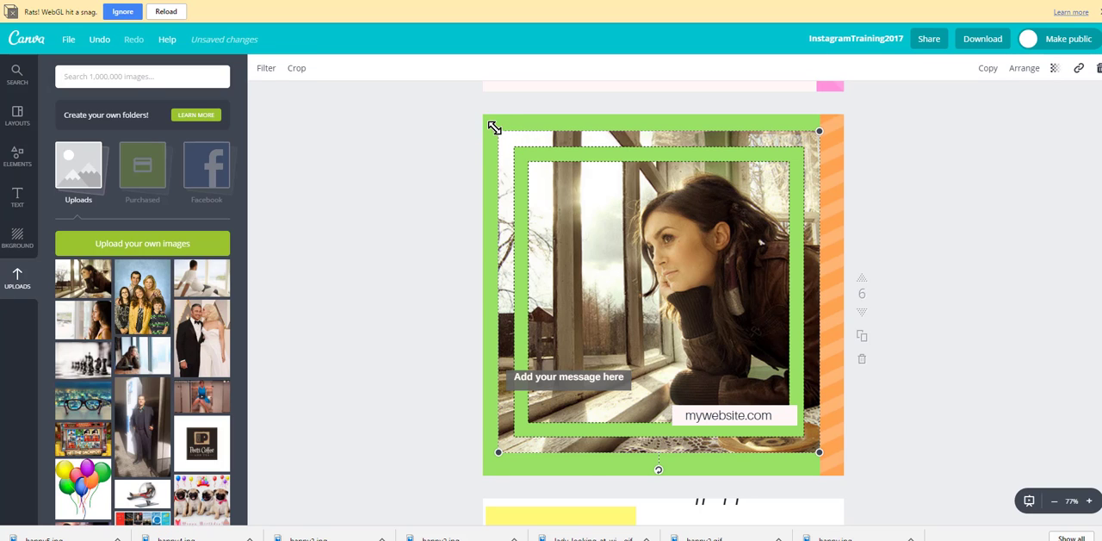
drag(494, 128, 479, 113)
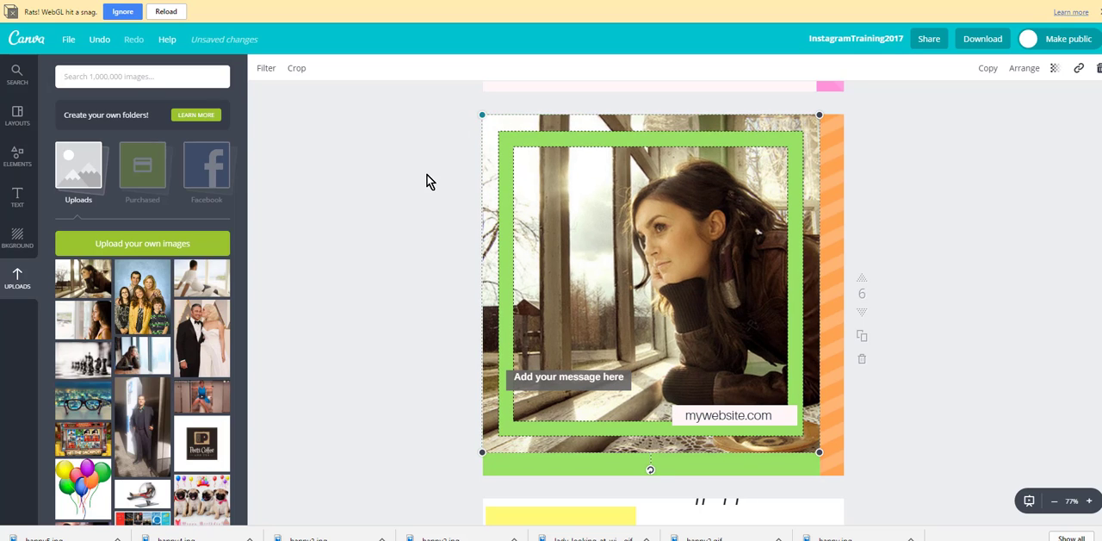
click(429, 176)
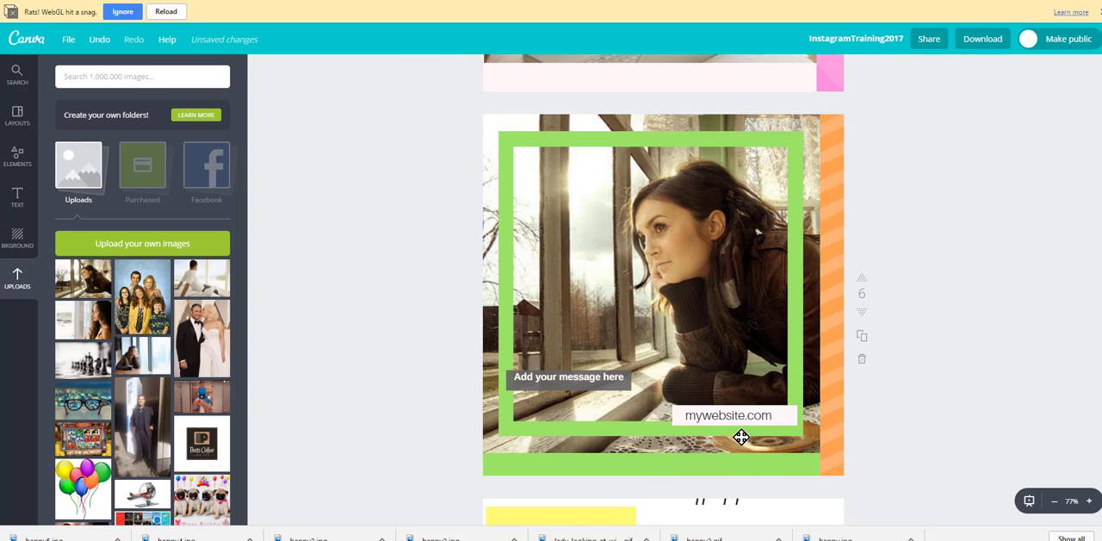
Step: Move the mywebsite.com text off its label bar, shift the bar slightly up and left, and recolor the bar light green
drag(776, 415, 680, 381)
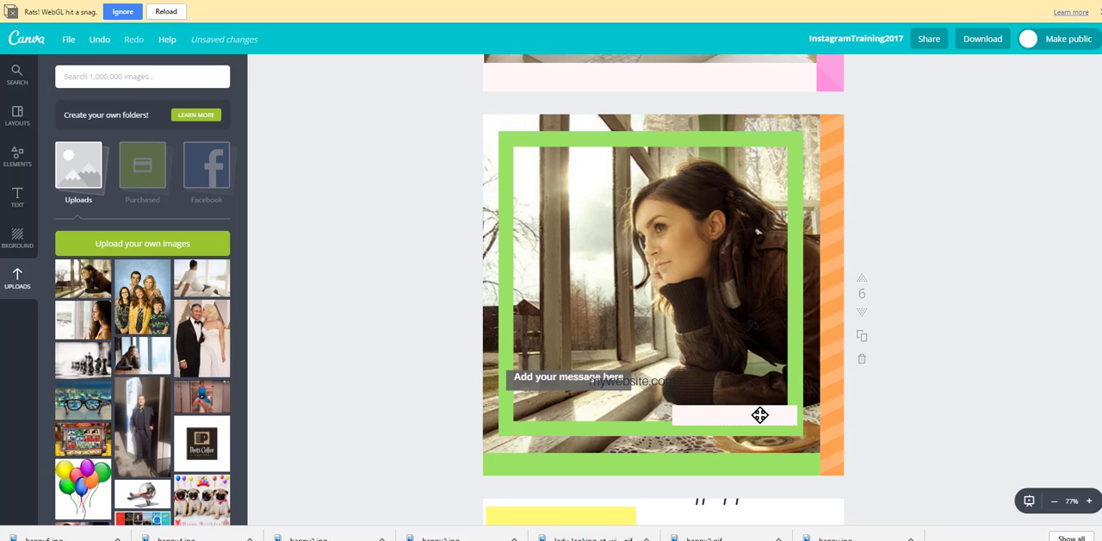
mouse_move(757, 412)
mouse_down()
mouse_move(750, 405)
mouse_move(756, 414)
mouse_up()
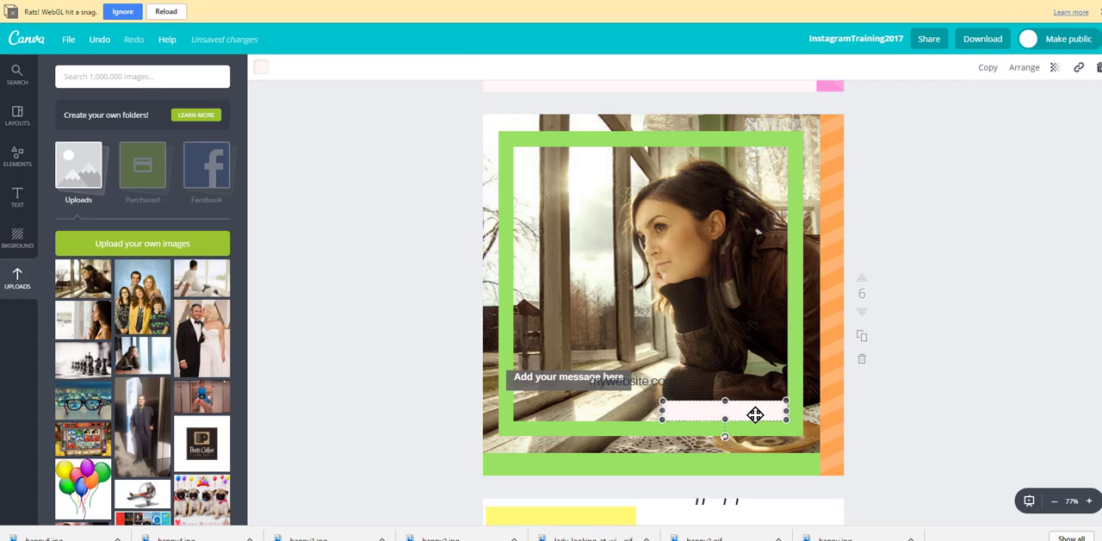
click(261, 69)
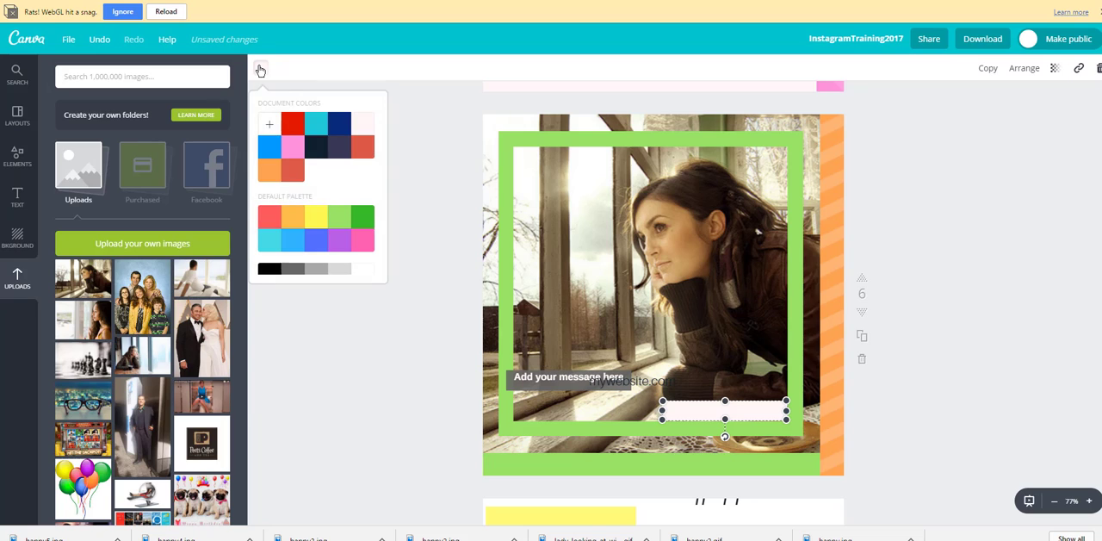
click(340, 224)
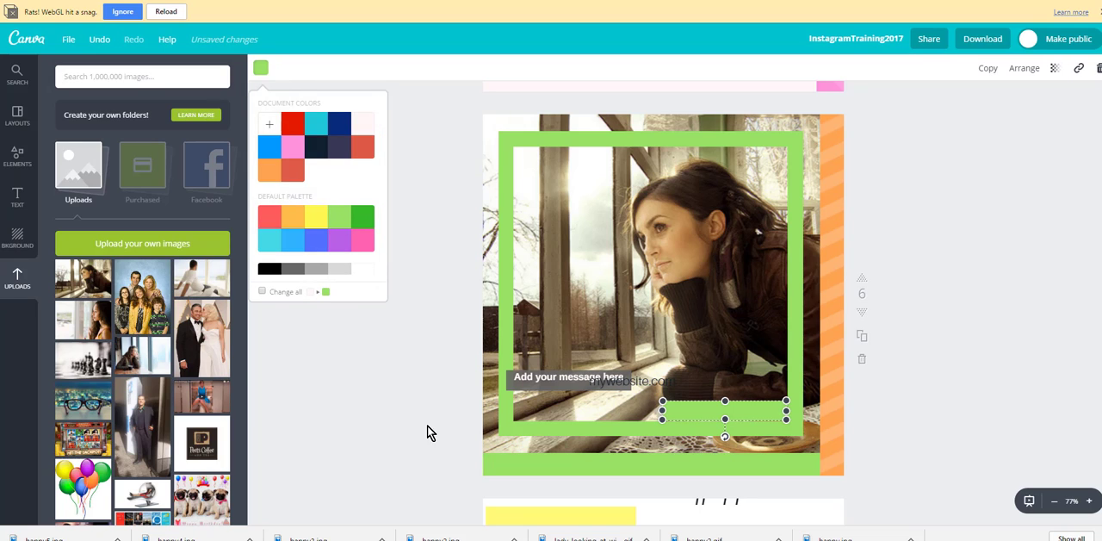
click(294, 460)
Step: Move the mywebsite.com text onto the light green label bar inside the frame's lower-right corner
click(670, 387)
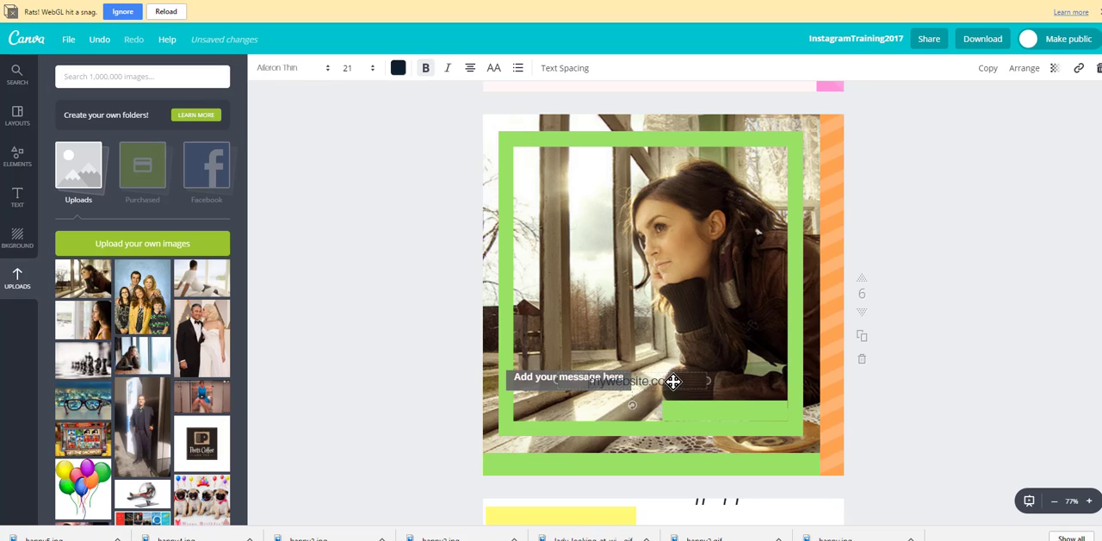
drag(658, 370, 740, 400)
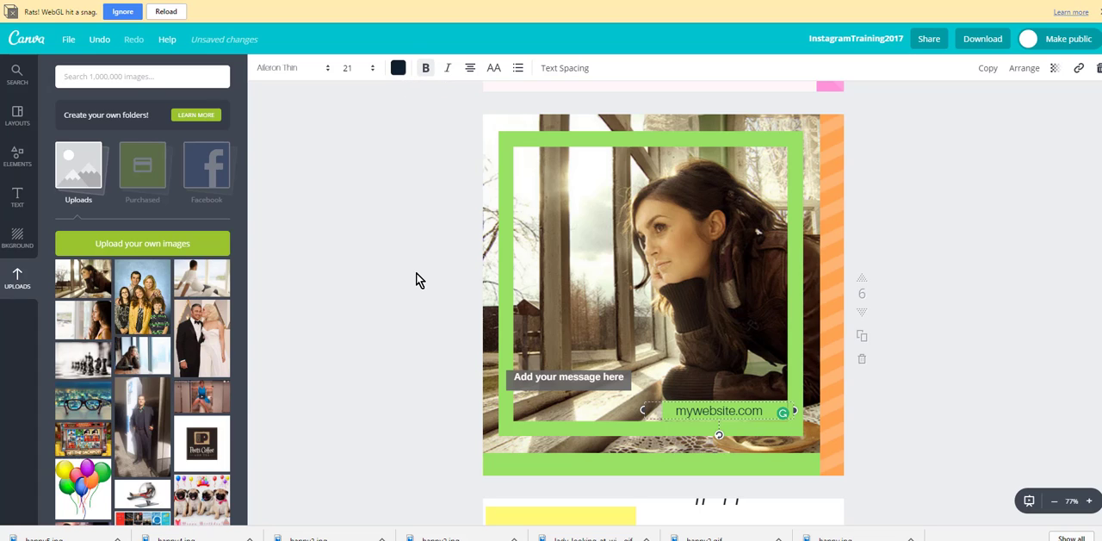
click(376, 200)
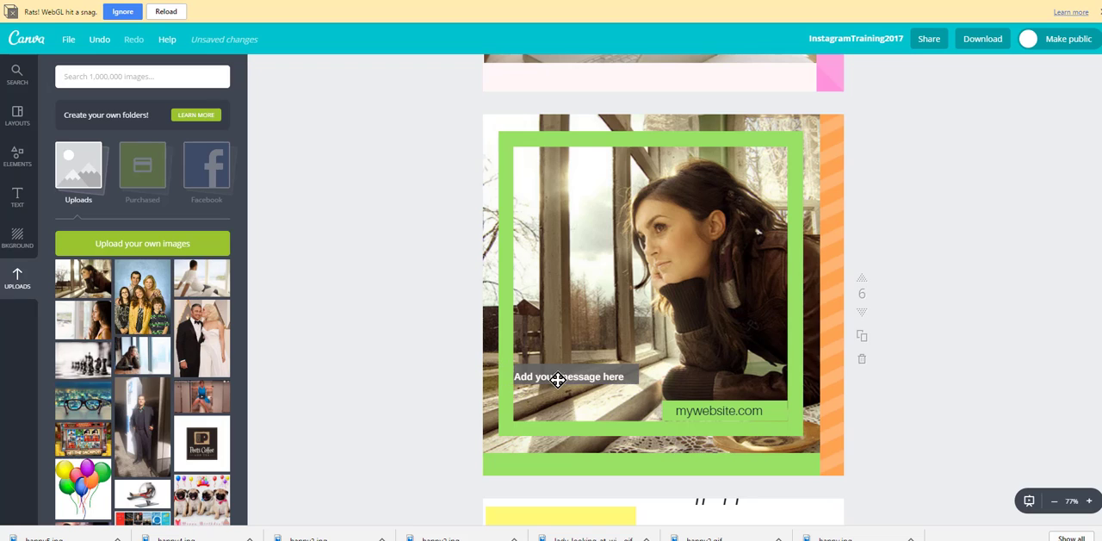
Step: Nudge the "Add your message here" text slightly upward on its gray bar on page 6
drag(562, 377, 564, 372)
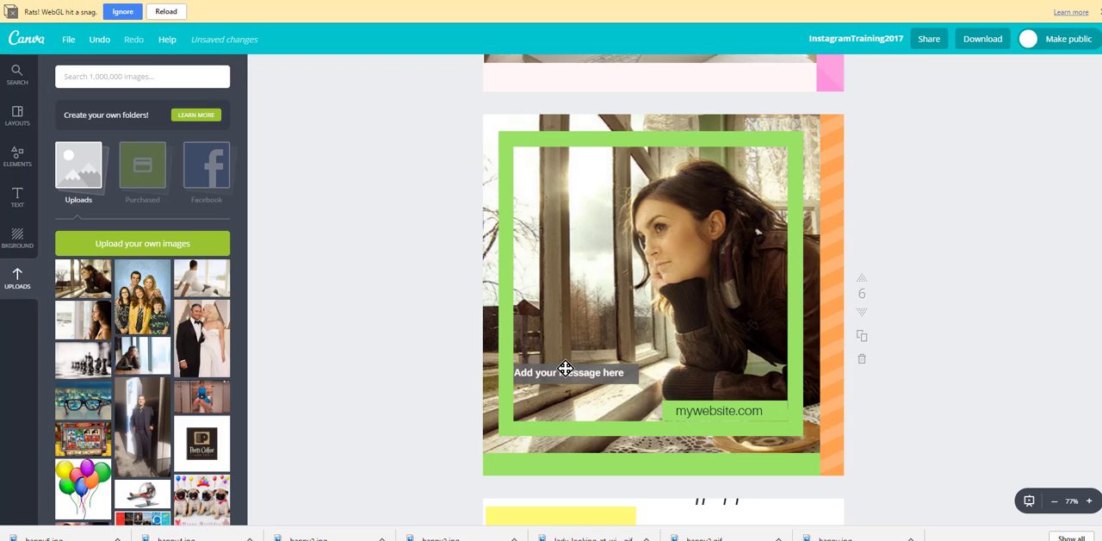
click(565, 368)
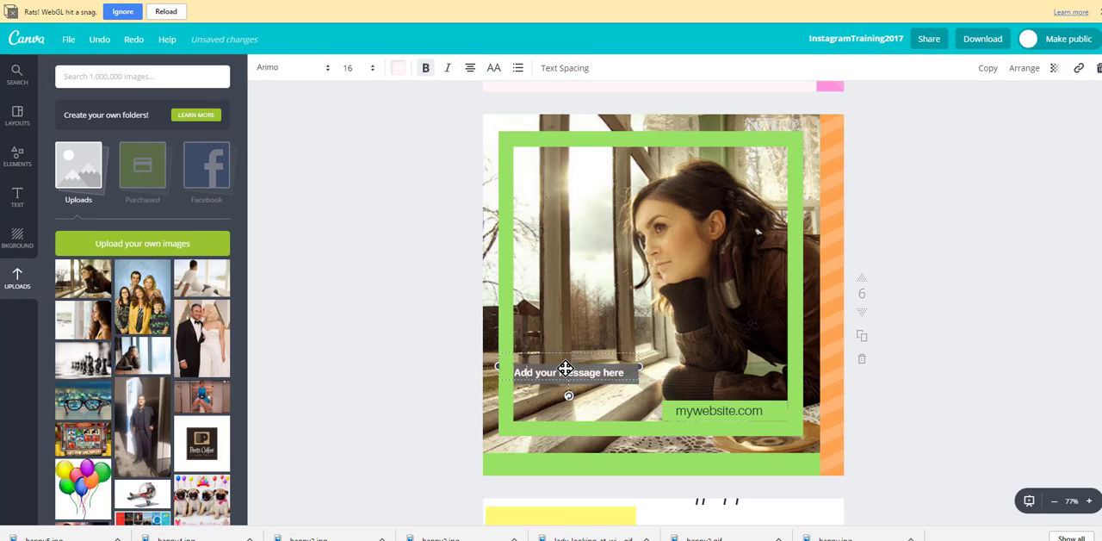
click(313, 322)
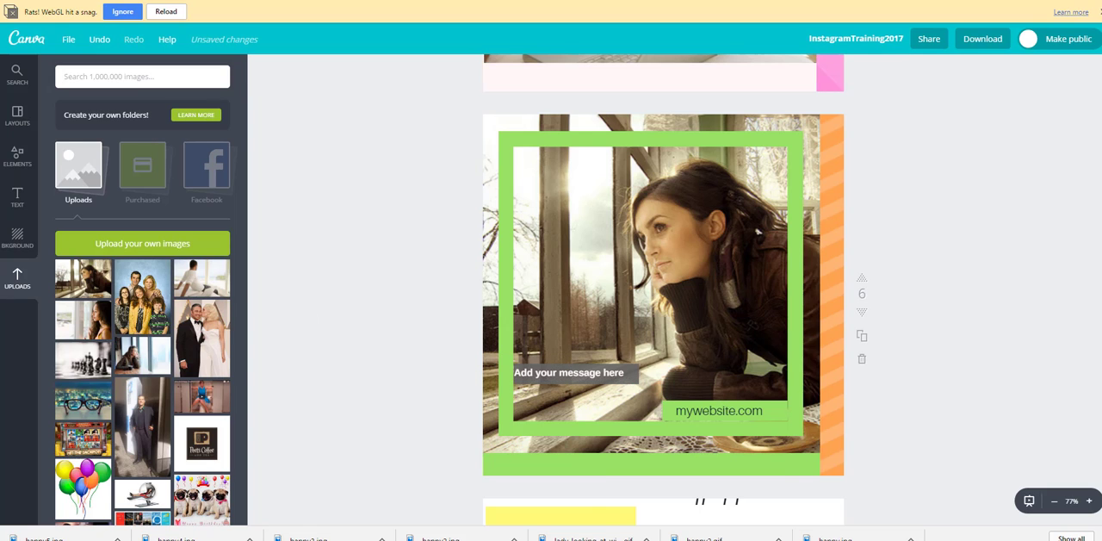
Step: Examine how page 4 is built from the multicolored Google line, the nap pod photo and the white shape behind the headline
scroll(663, 289, up, 10)
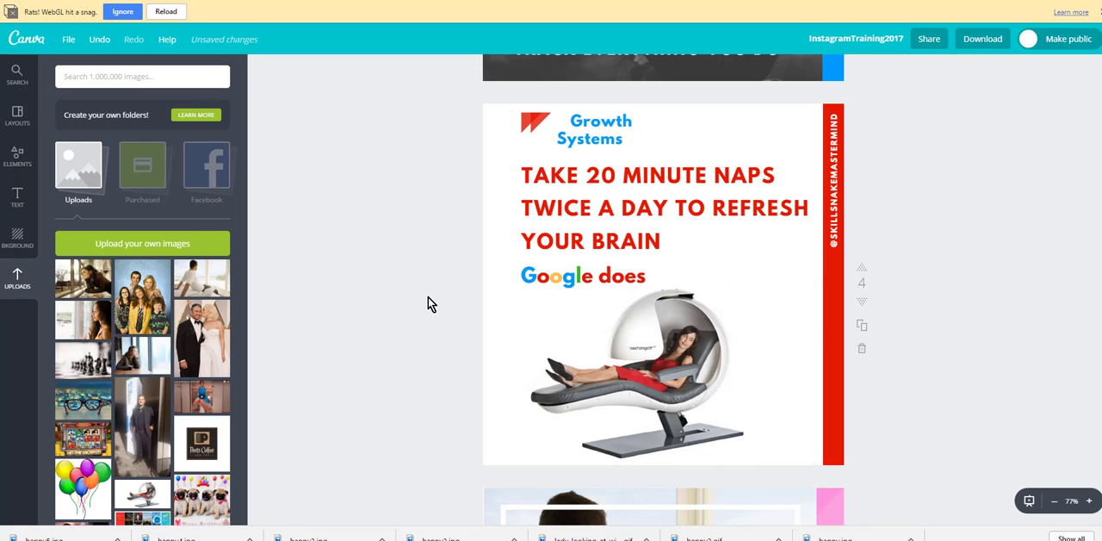
click(558, 280)
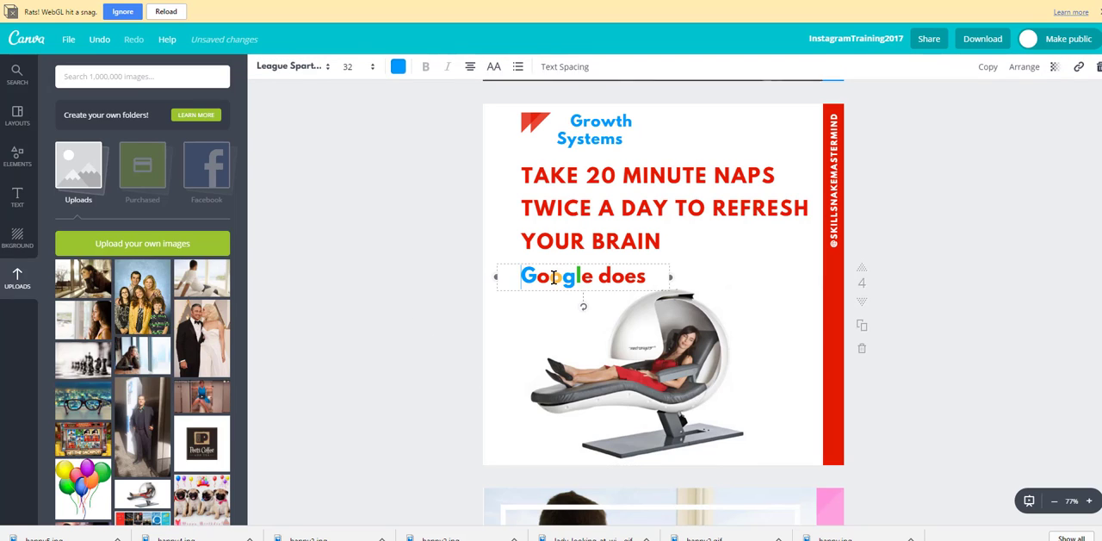
click(394, 248)
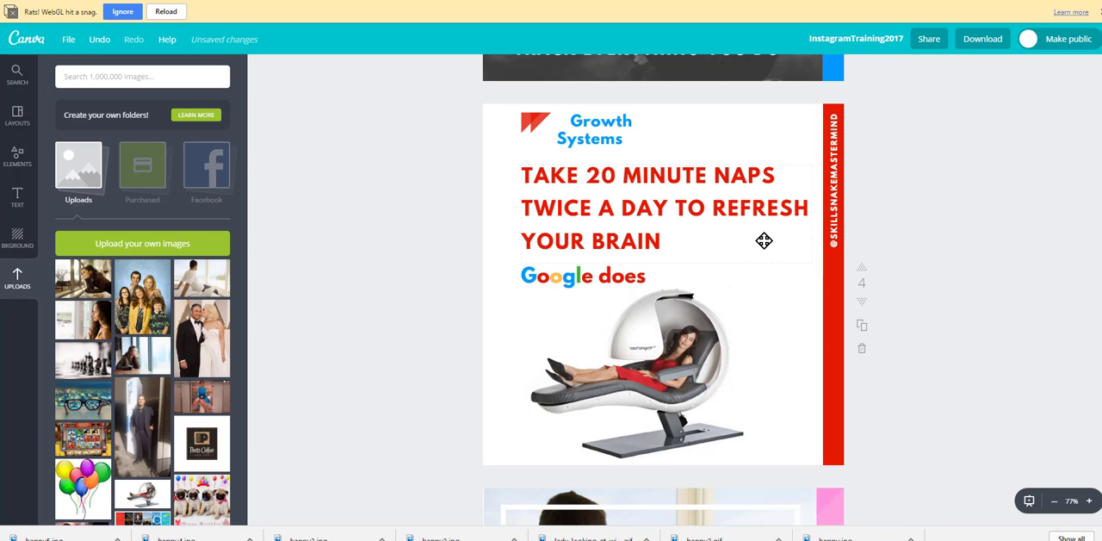
click(774, 346)
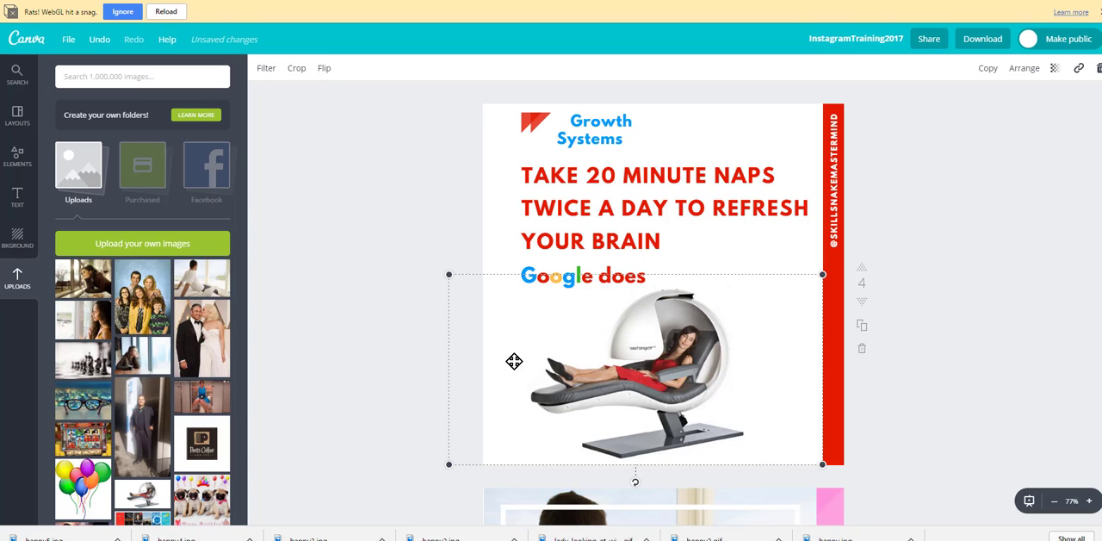
click(722, 143)
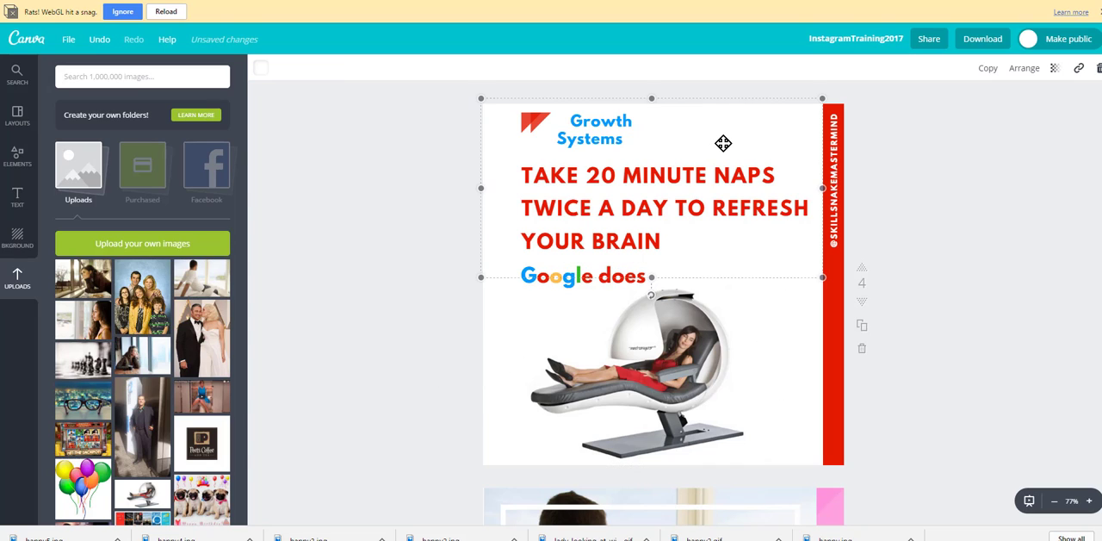
click(369, 271)
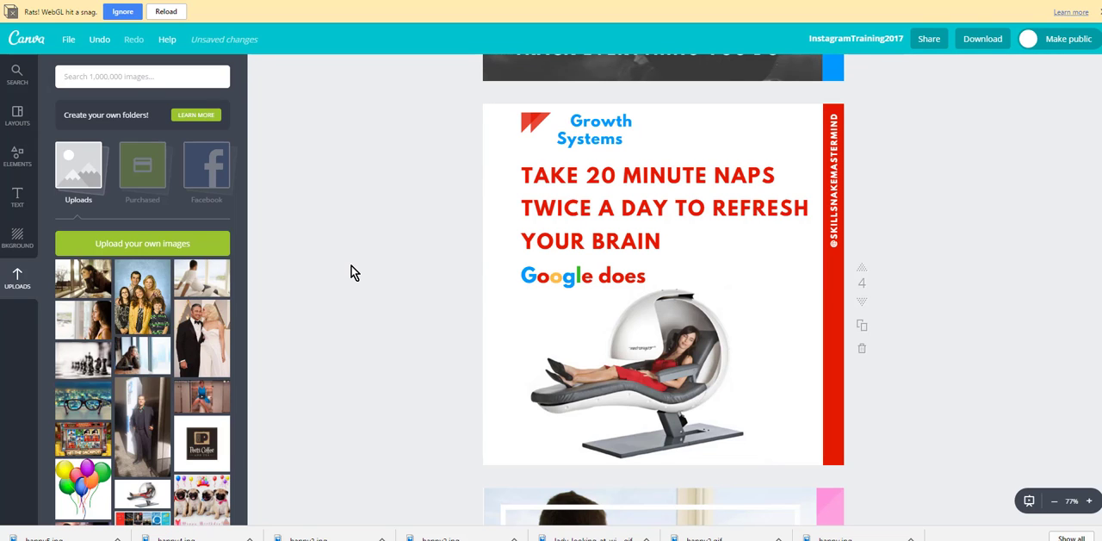
scroll(351, 270, up, 1)
scroll(352, 272, down, 10)
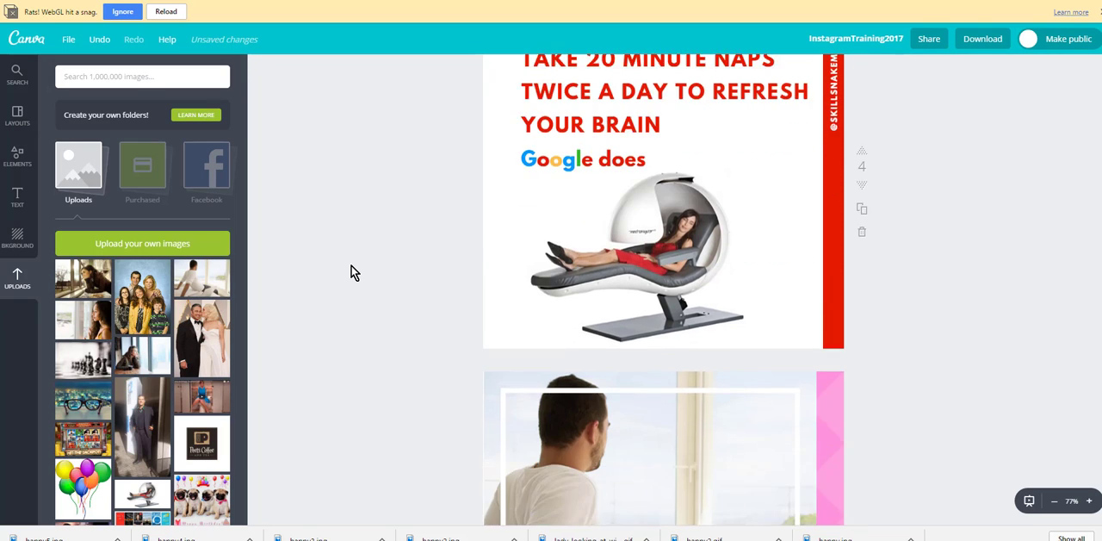
Step: On page 8, move the "If it doesn't make you happy anymore let it go." text down and right off the top yellow bar
scroll(351, 273, down, 5)
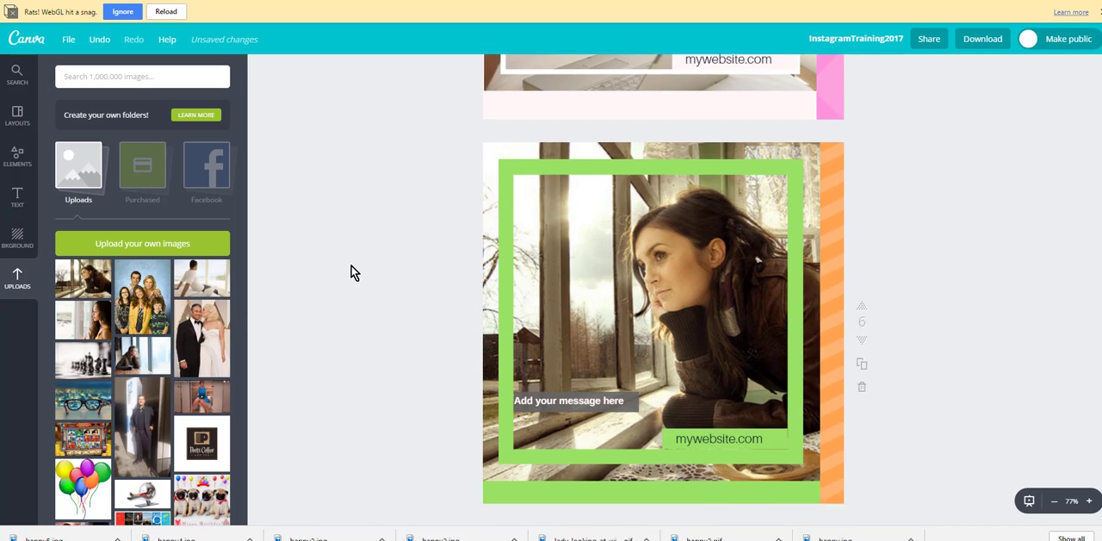
scroll(352, 272, down, 3)
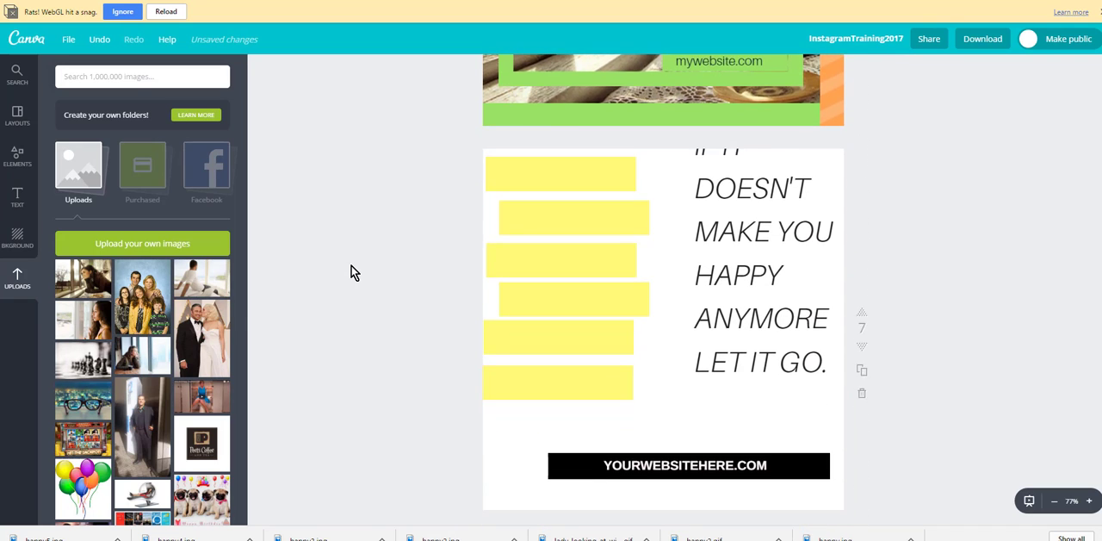
scroll(351, 272, up, 1)
scroll(332, 351, down, 5)
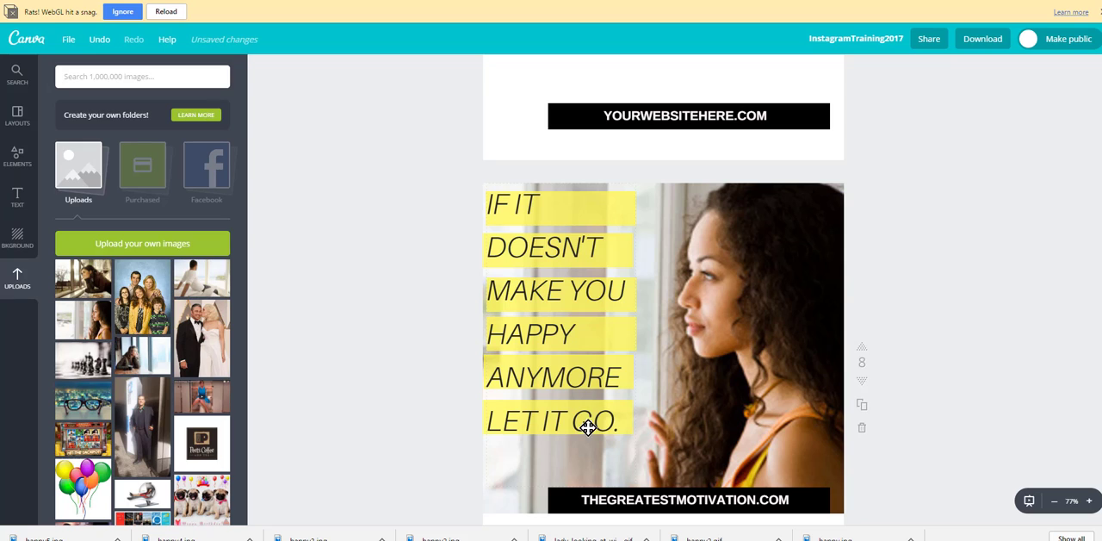
click(596, 215)
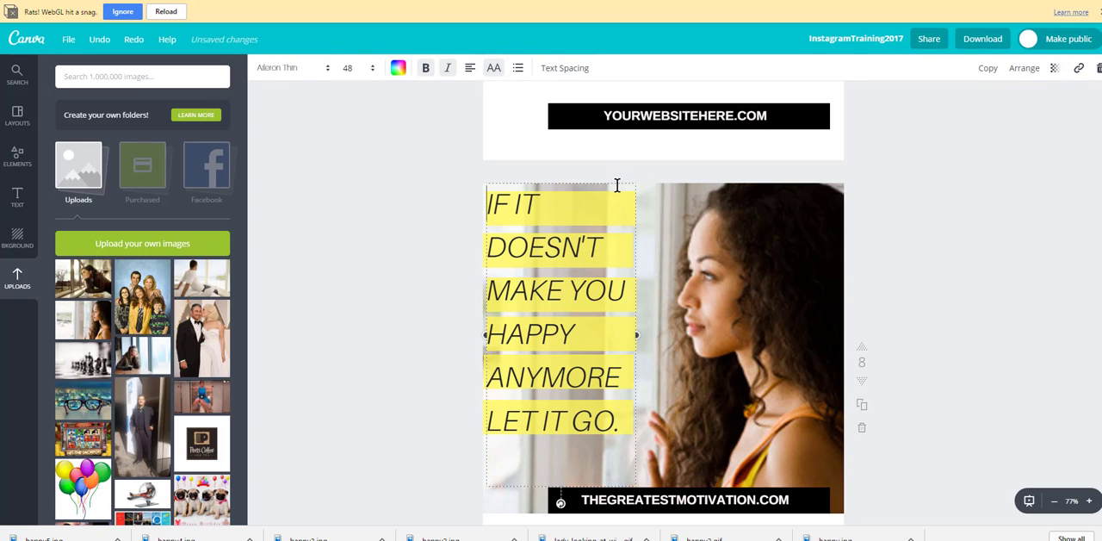
click(406, 215)
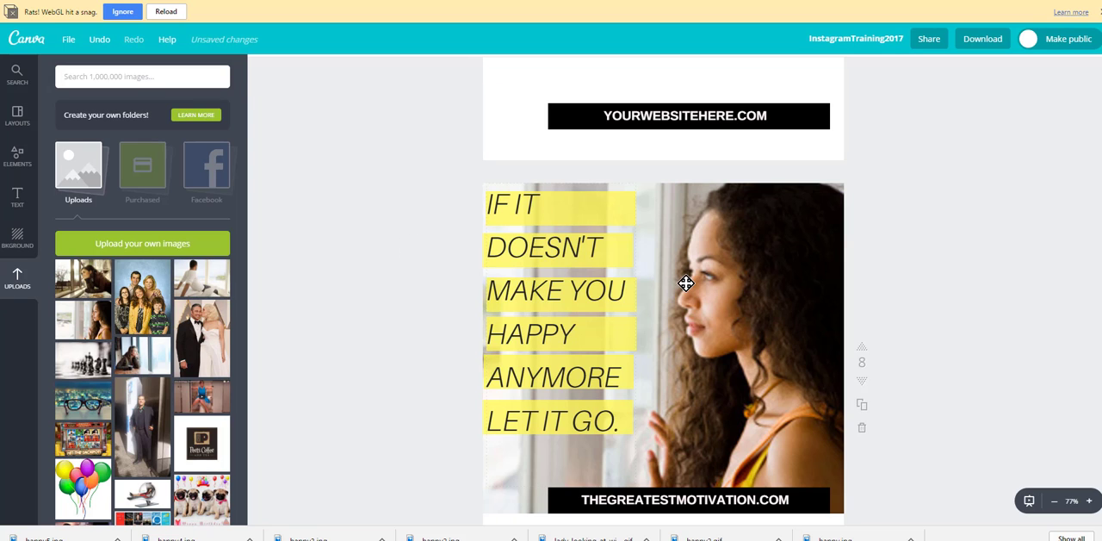
drag(630, 210, 662, 243)
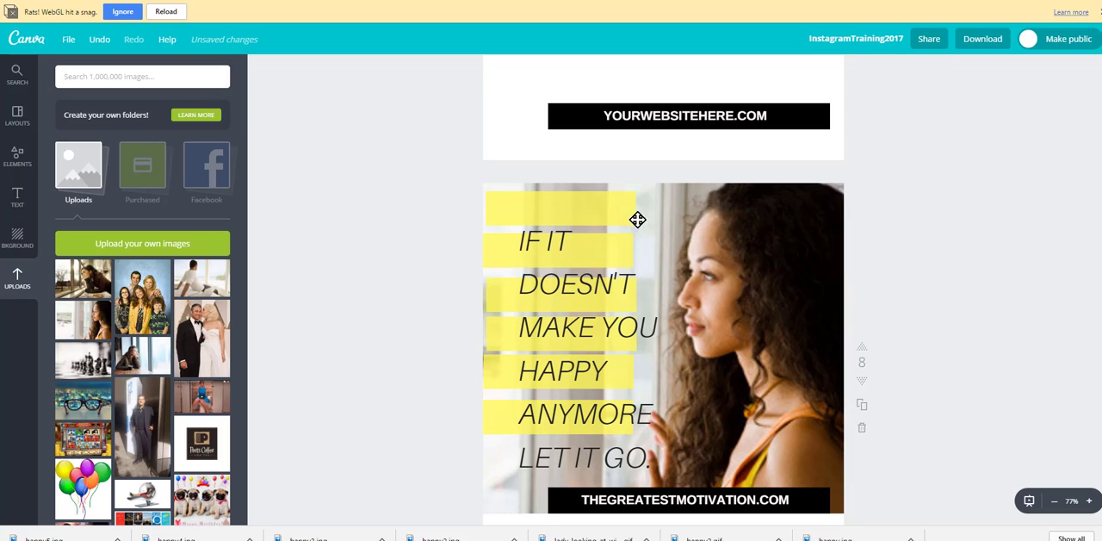
Step: Try a transparency of 100 on page 8's top yellow bar, and set it to 74
click(604, 206)
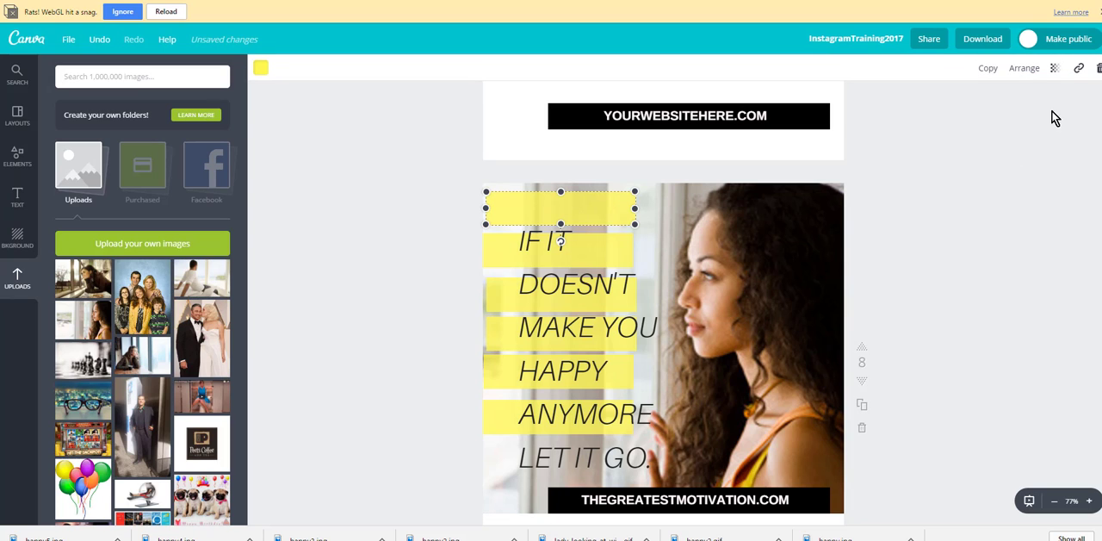
click(1056, 69)
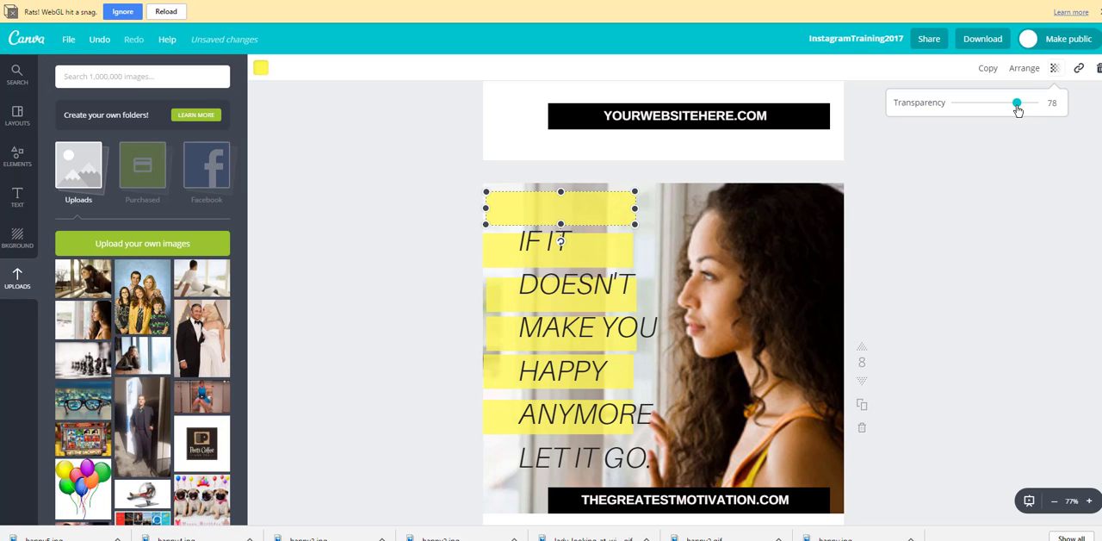
drag(1018, 105, 1058, 104)
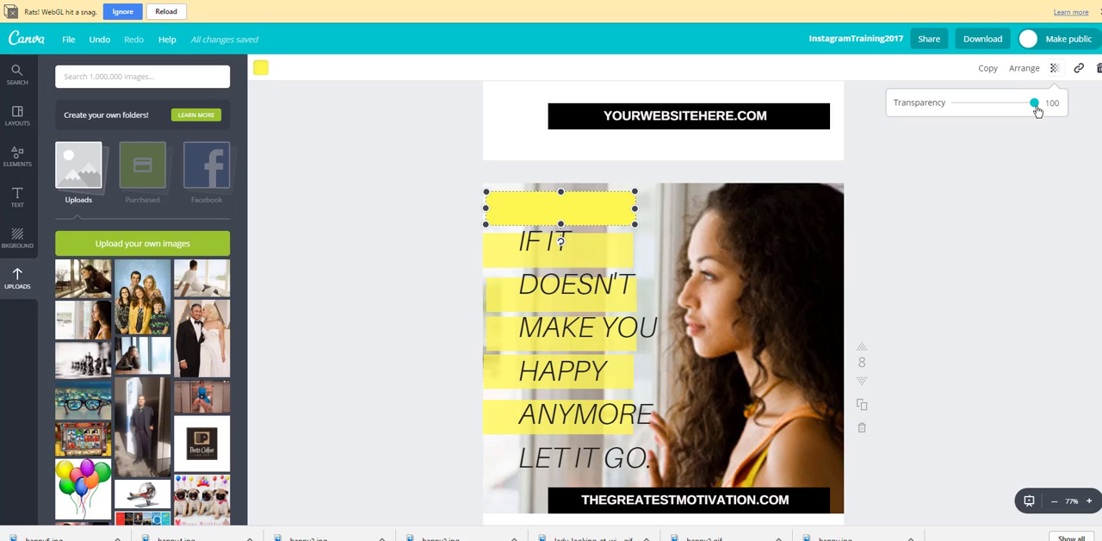
drag(1035, 105, 1013, 115)
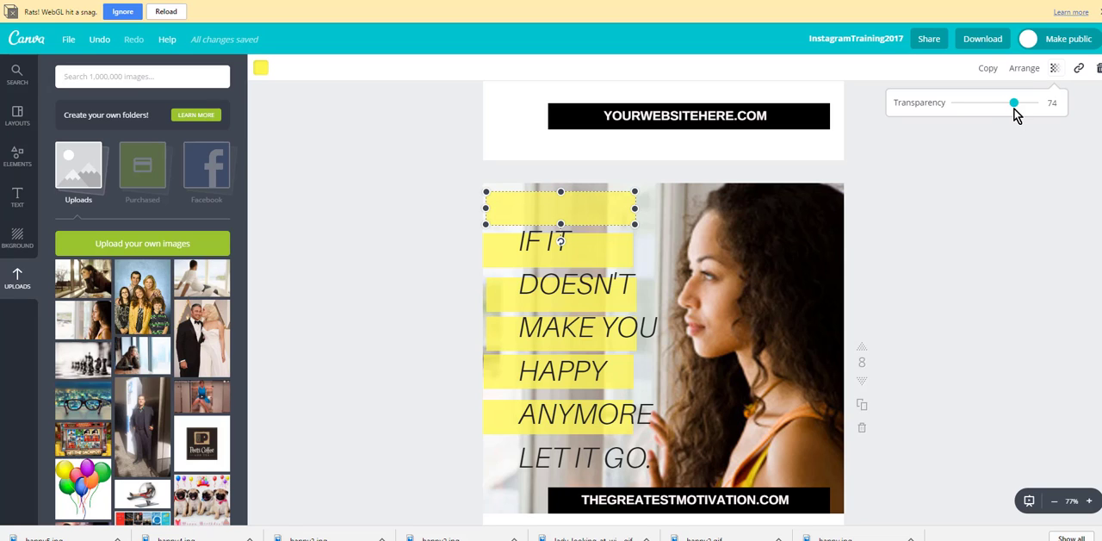
click(431, 229)
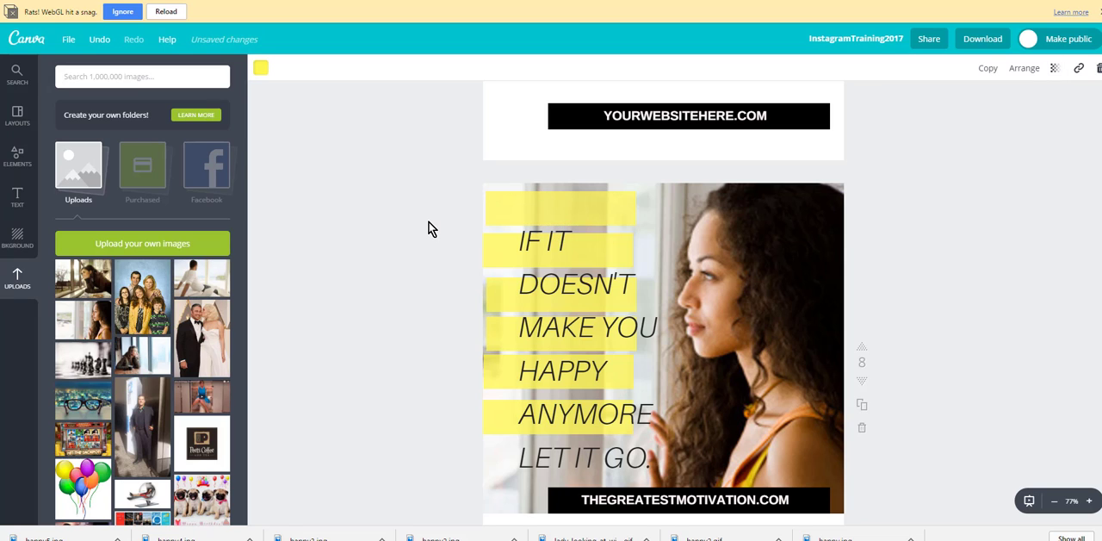
Step: Move the quote text aside over the woman and shift the yellow bars to line up along page 8's left edge
drag(546, 215, 540, 217)
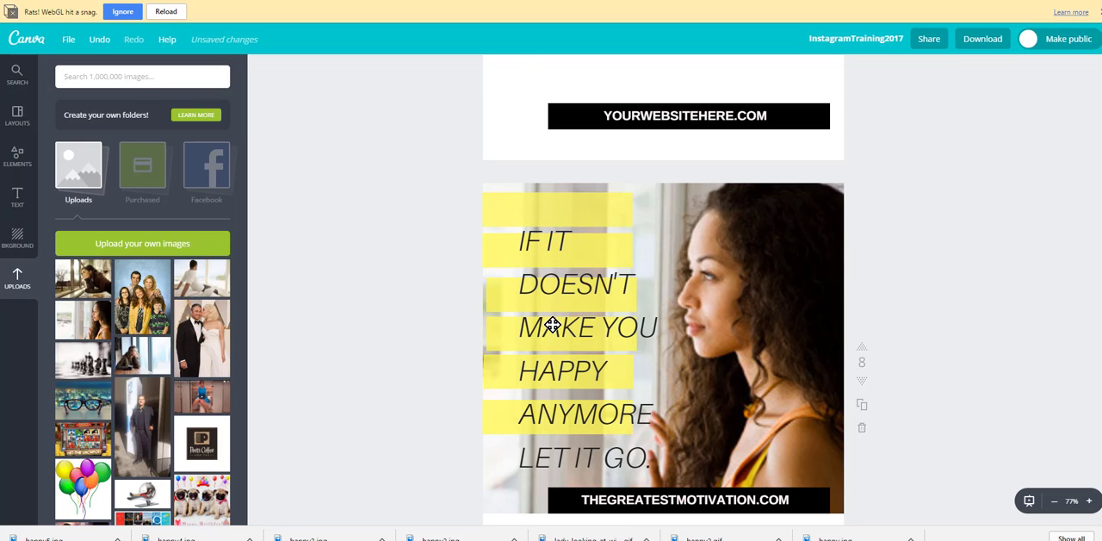
click(617, 285)
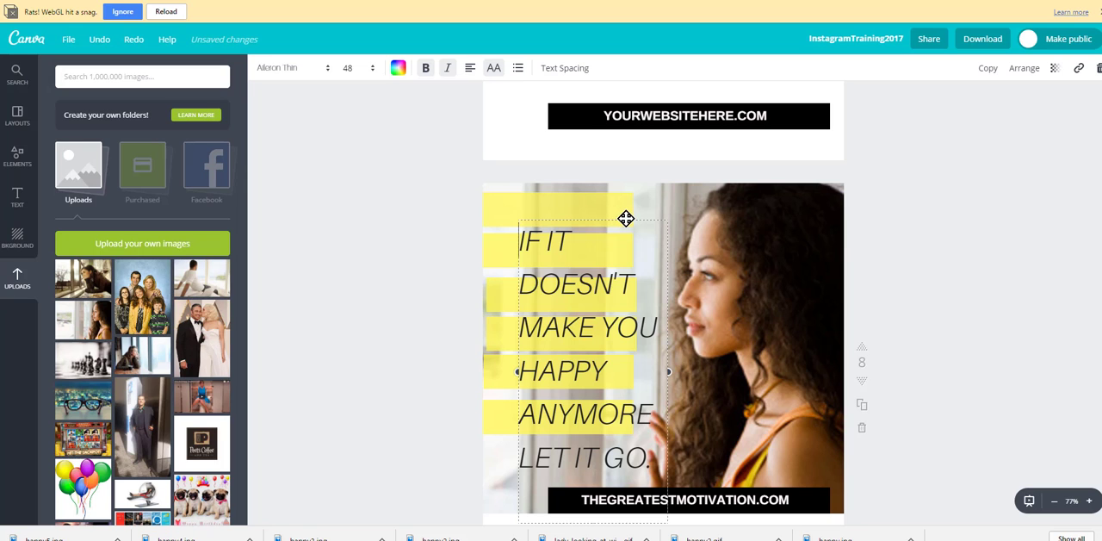
drag(626, 219, 782, 211)
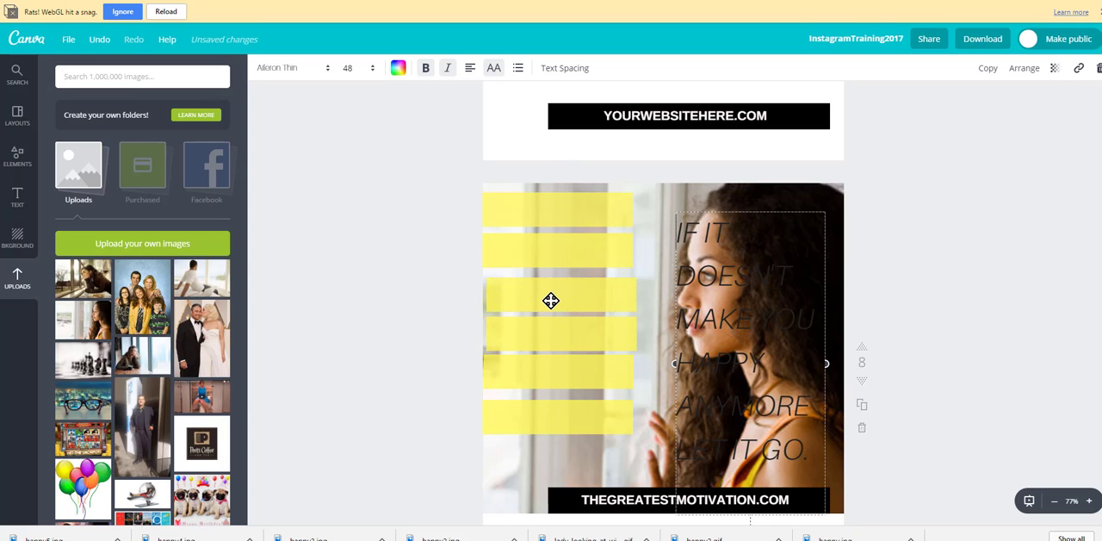
drag(551, 301, 542, 370)
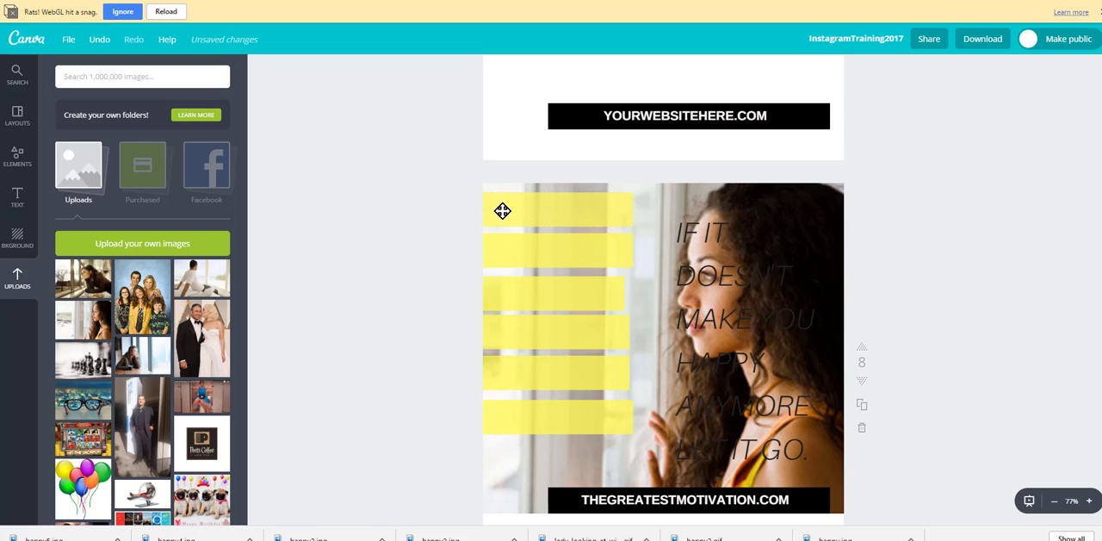
Step: Add a plain white square shape over the woman on page 8, and delete it
click(16, 160)
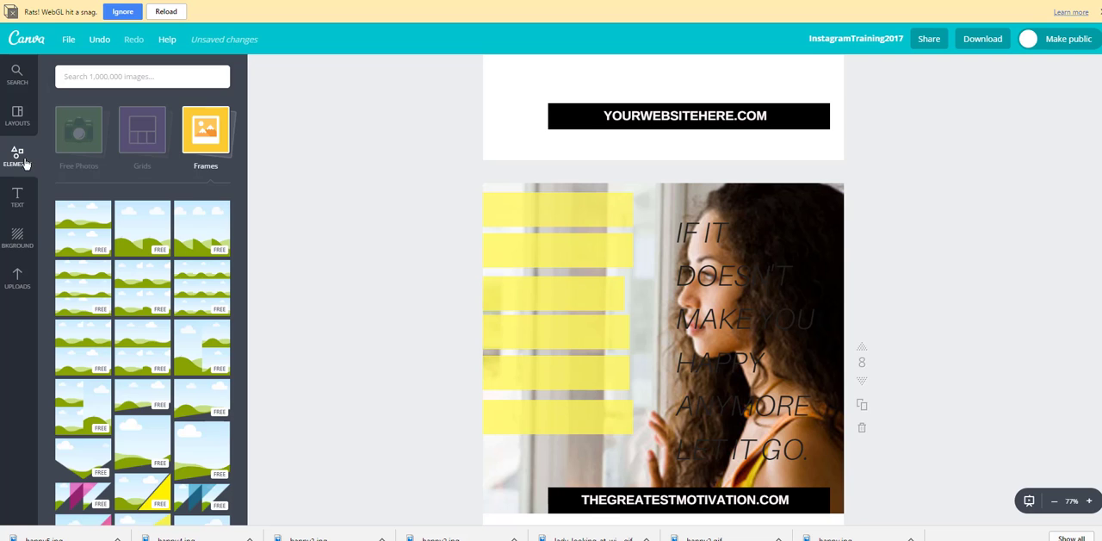
click(80, 149)
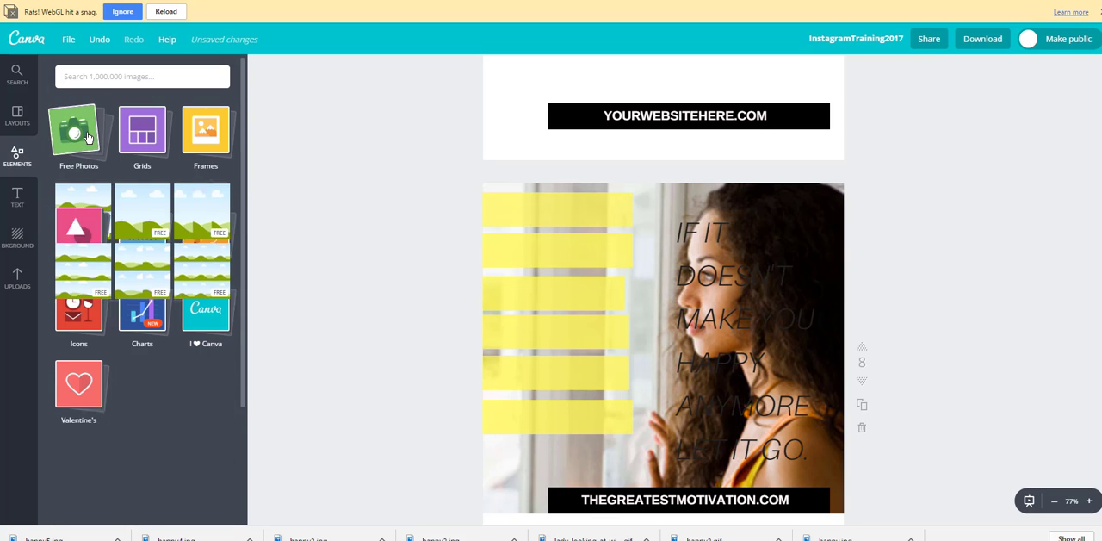
click(75, 212)
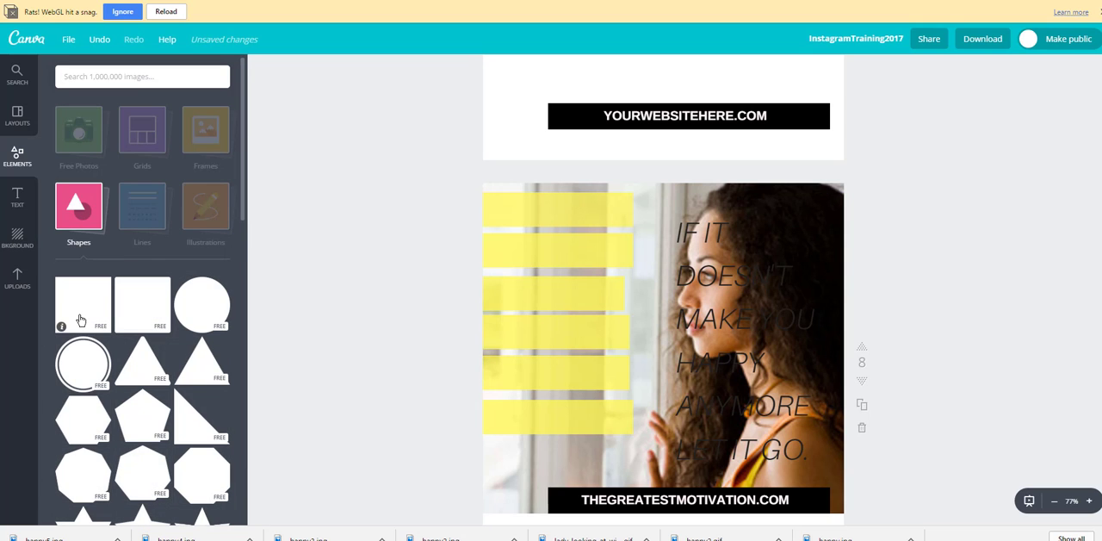
drag(84, 302, 751, 347)
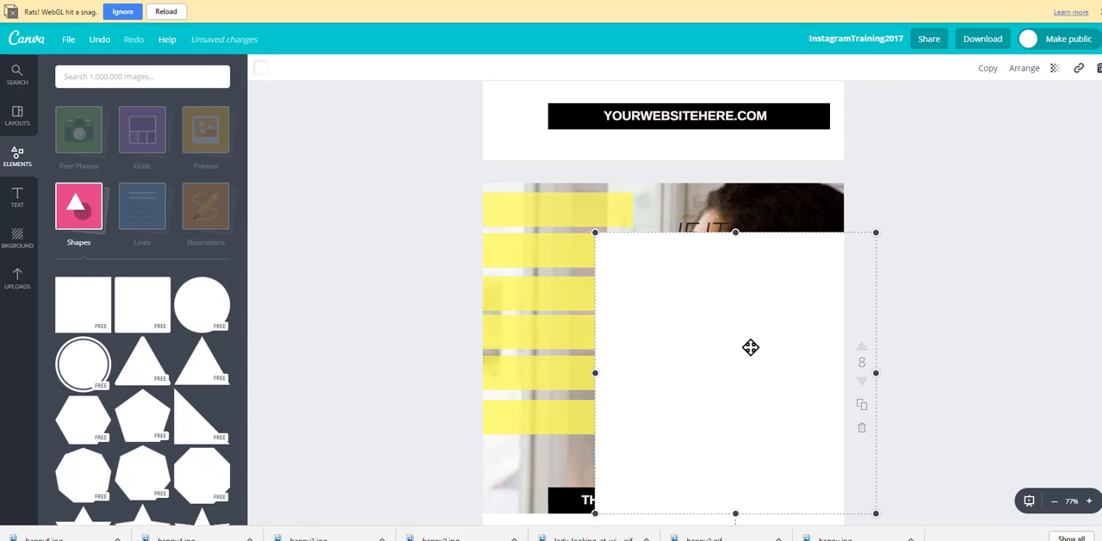
key(Delete)
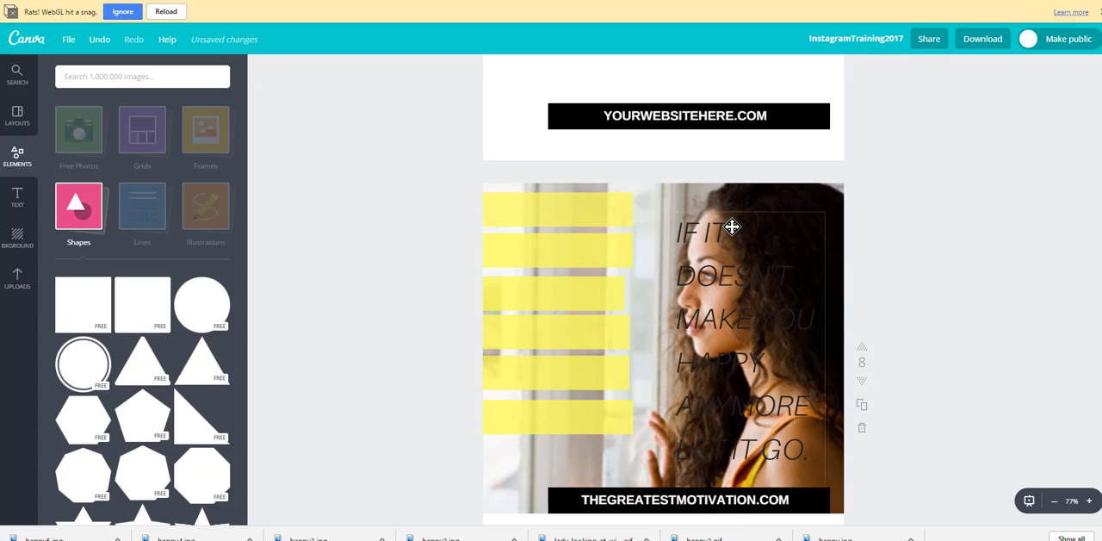
Step: Move the quote text back over the yellow bars on page 8, indented slightly from the page's left edge
drag(694, 214, 517, 195)
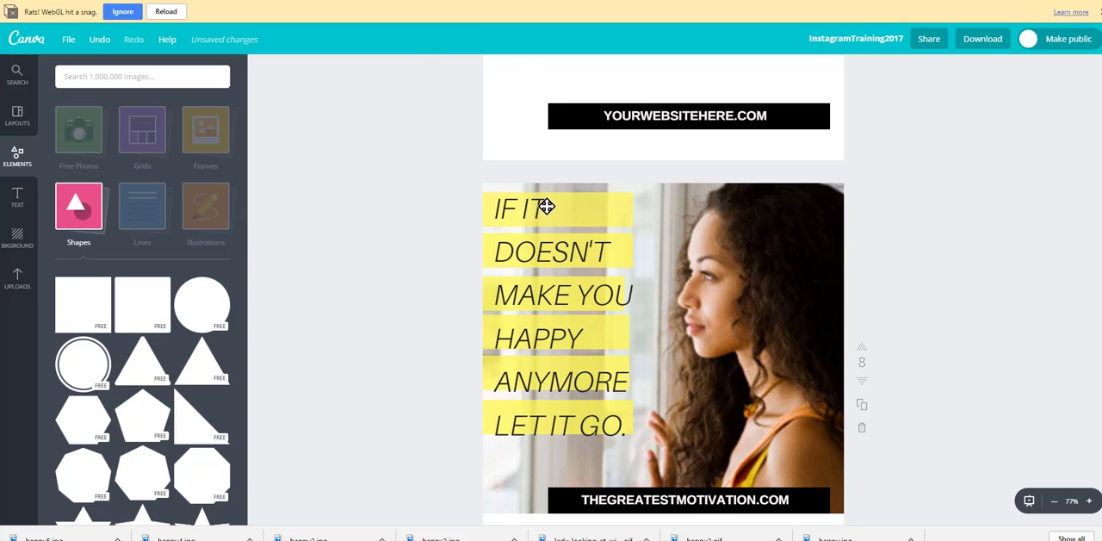
click(552, 201)
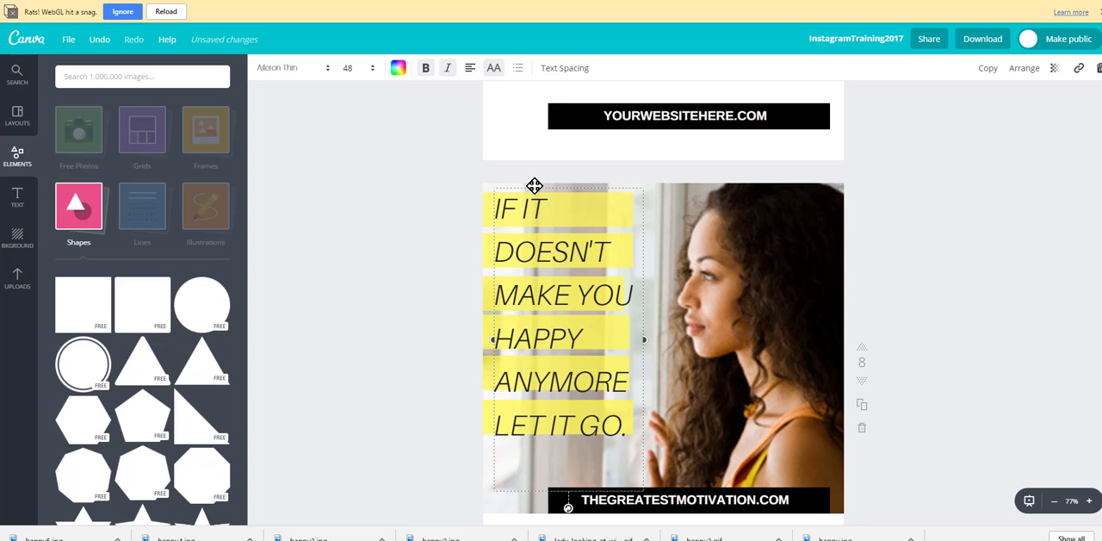
Step: Set the page 8 quote text's letter spacing to -20 and line height to 1.46, and nudge the text slightly left and down
click(563, 68)
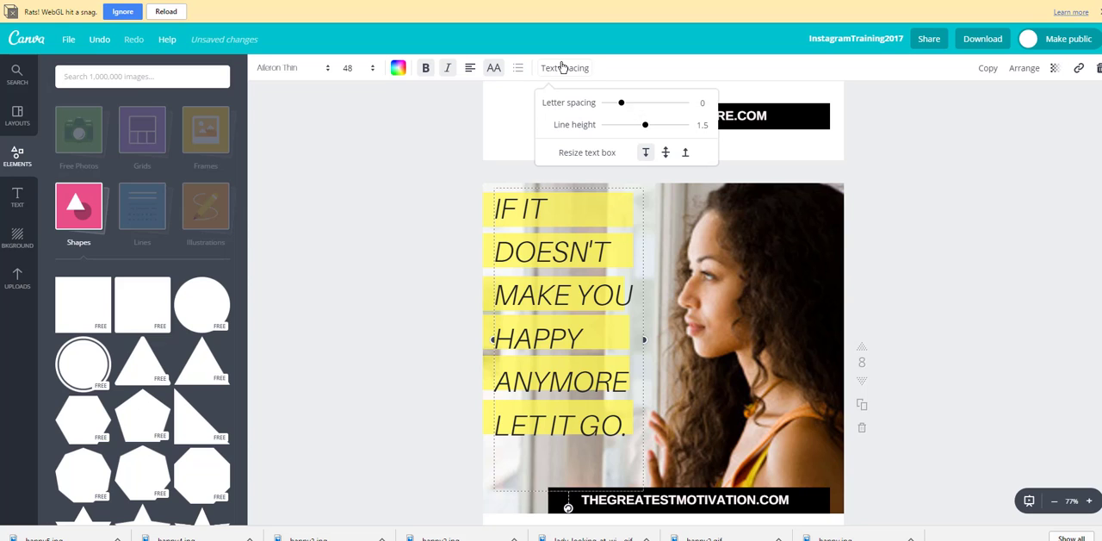
drag(645, 125, 621, 112)
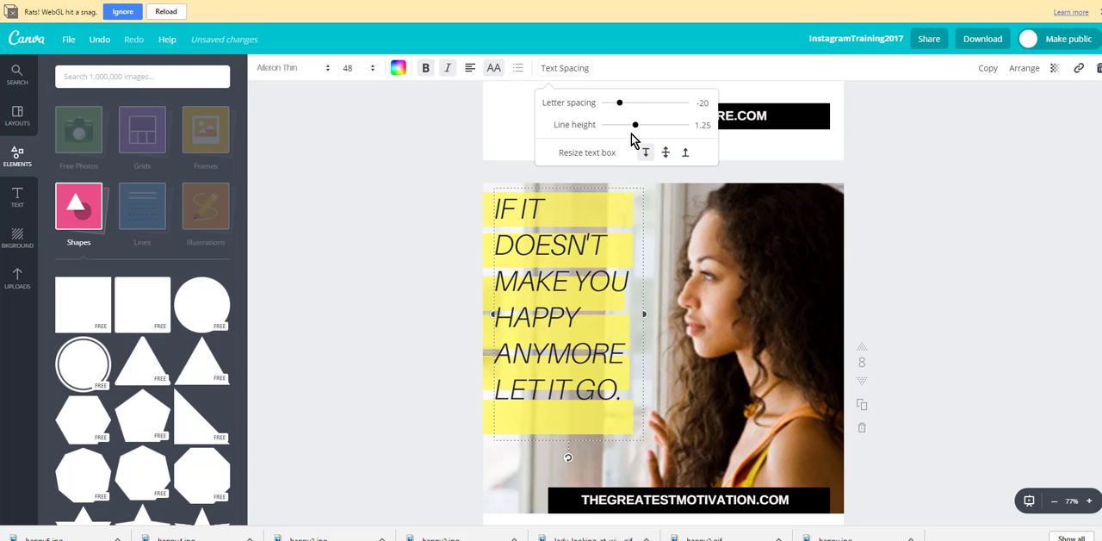
drag(638, 128, 645, 126)
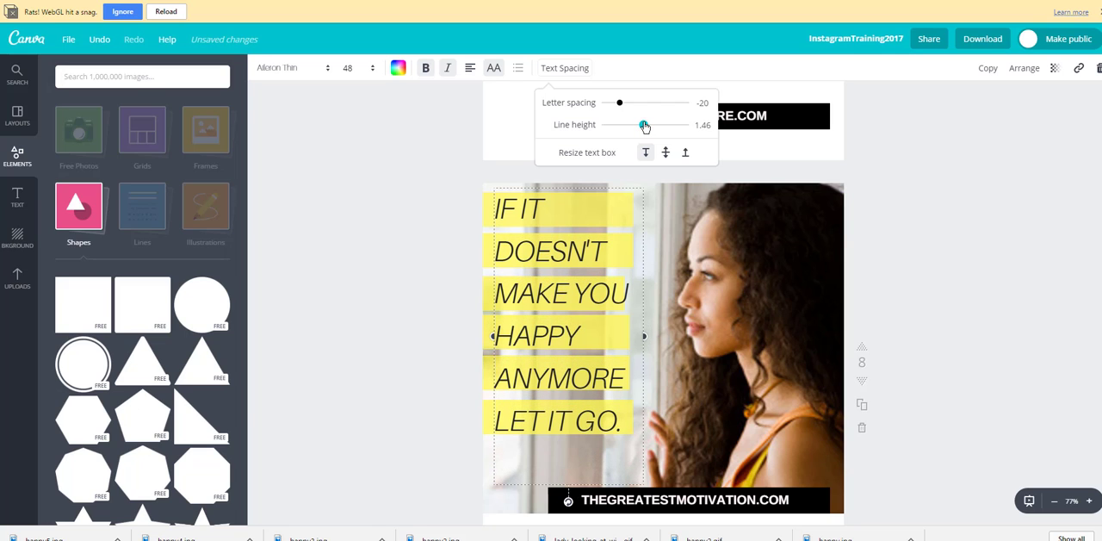
click(381, 198)
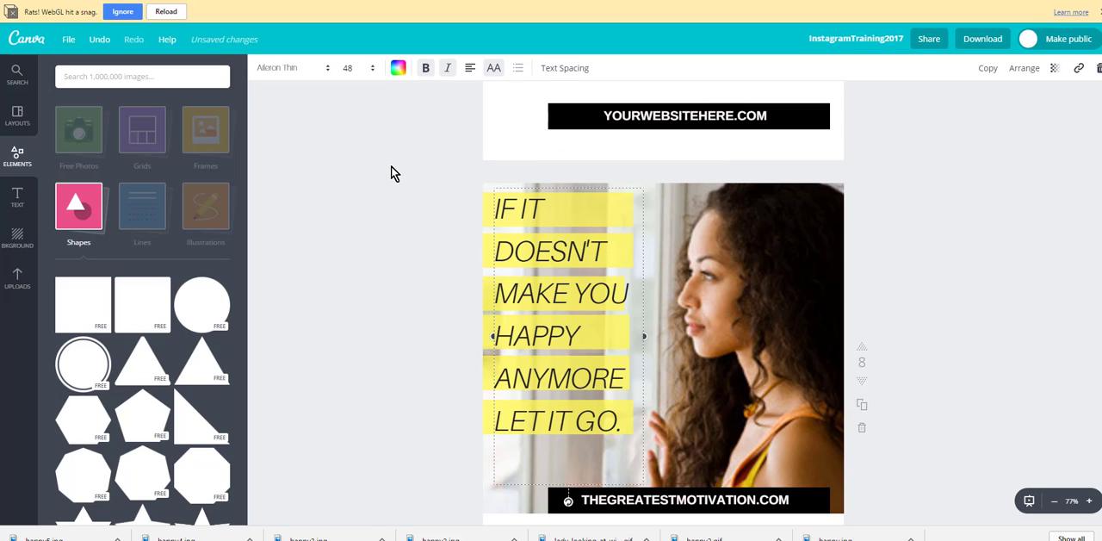
mouse_move(560, 187)
mouse_down()
mouse_move(571, 182)
mouse_move(551, 194)
mouse_up()
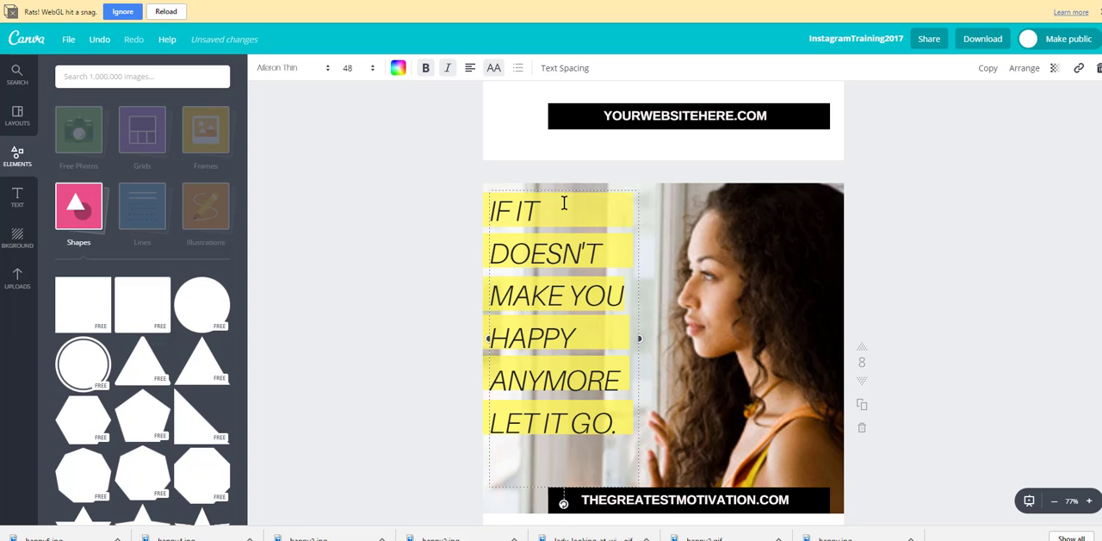
Step: Try right alignment on the page 8 quote text, and restore left alignment
click(470, 69)
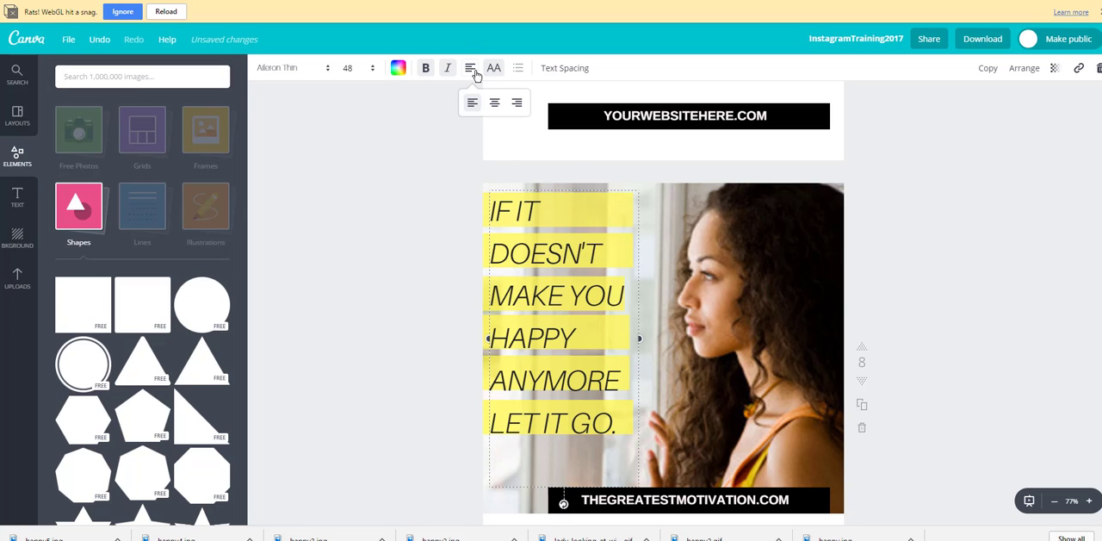
click(517, 105)
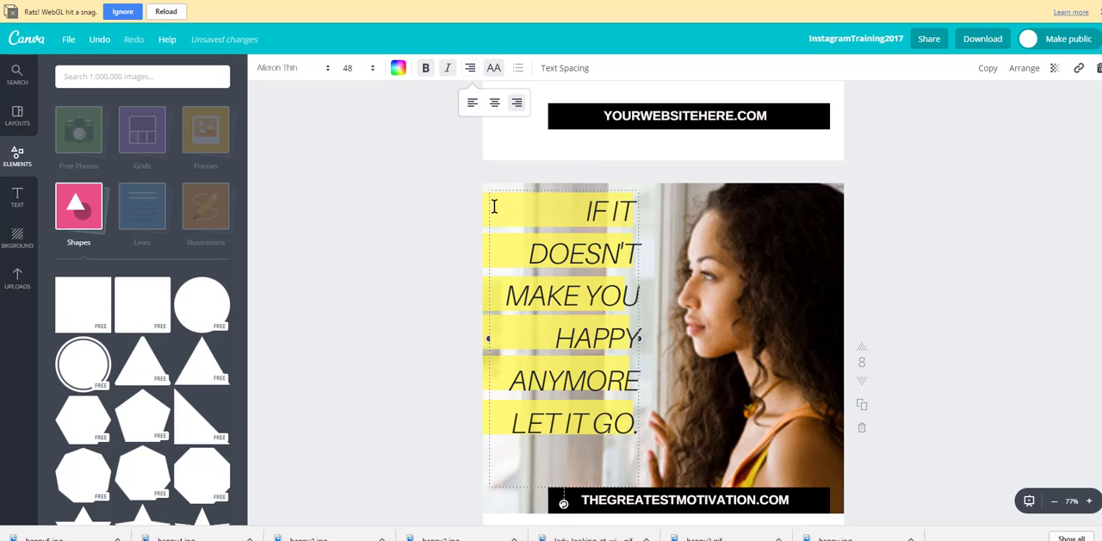
click(473, 103)
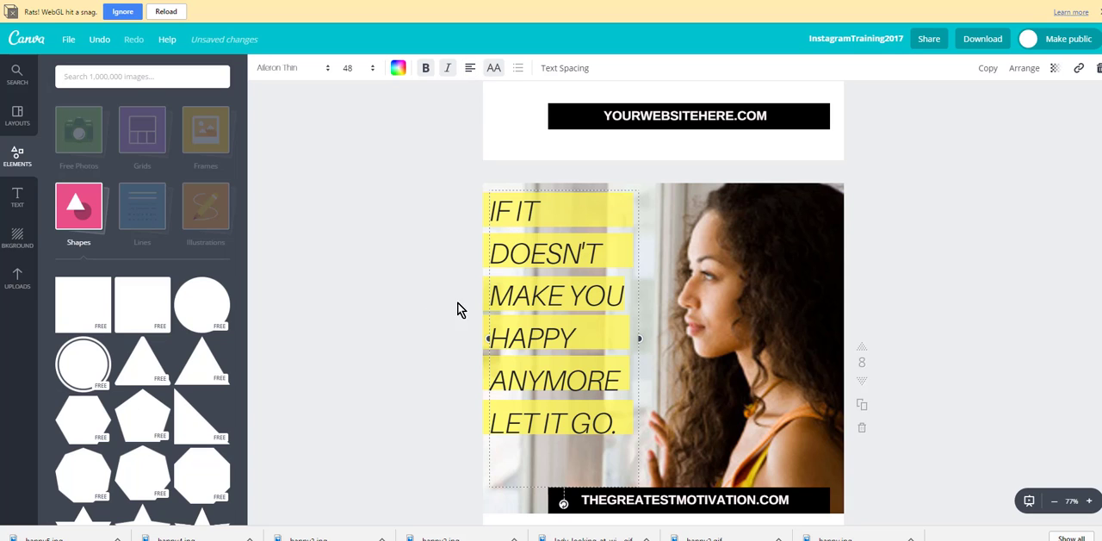
Step: Move the quote text aside, shift page 8's two lowest yellow bars slightly down to match their lines, and move the text back
drag(572, 184, 569, 184)
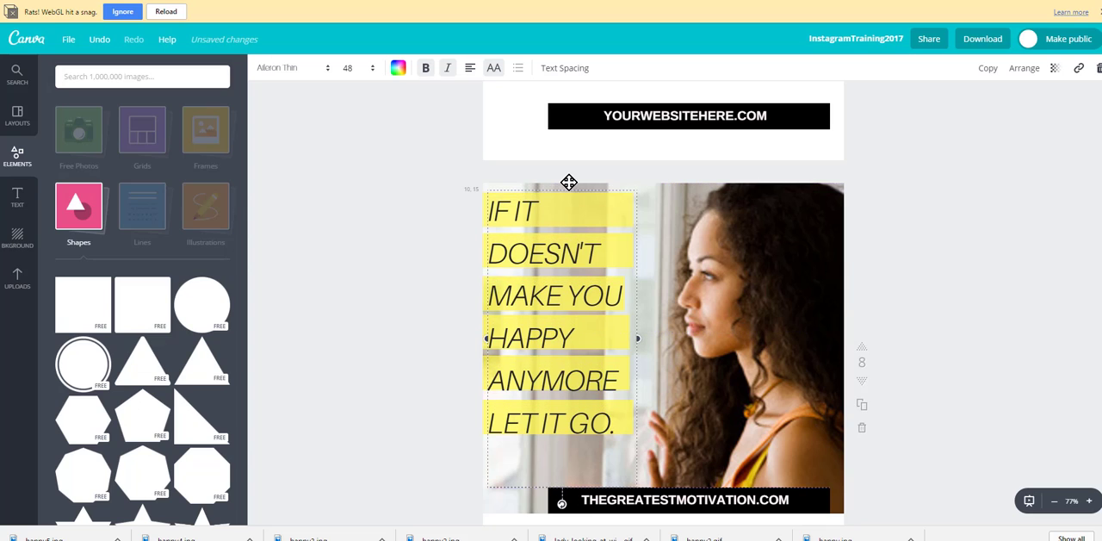
click(340, 265)
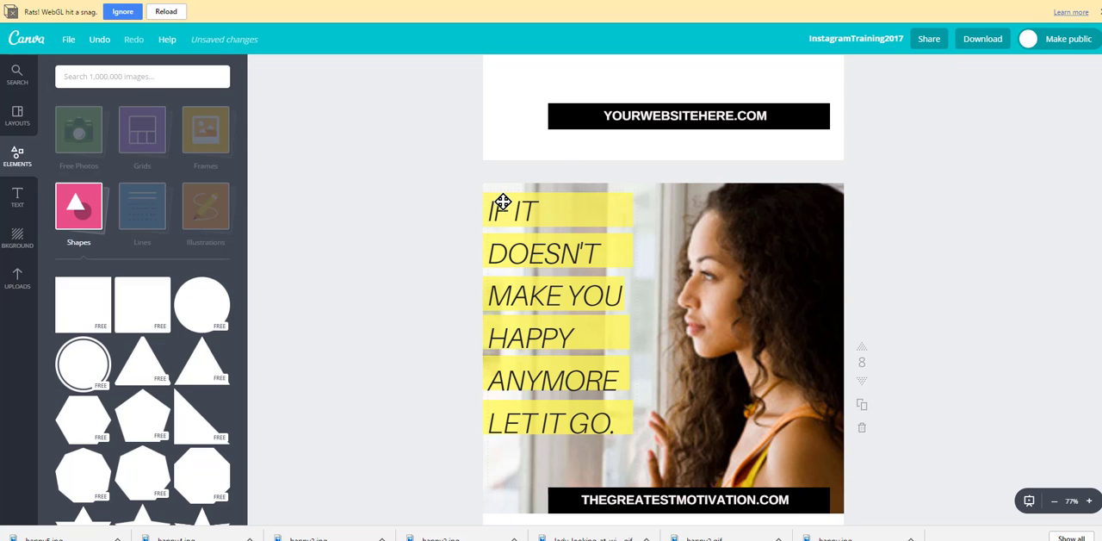
drag(500, 201, 534, 187)
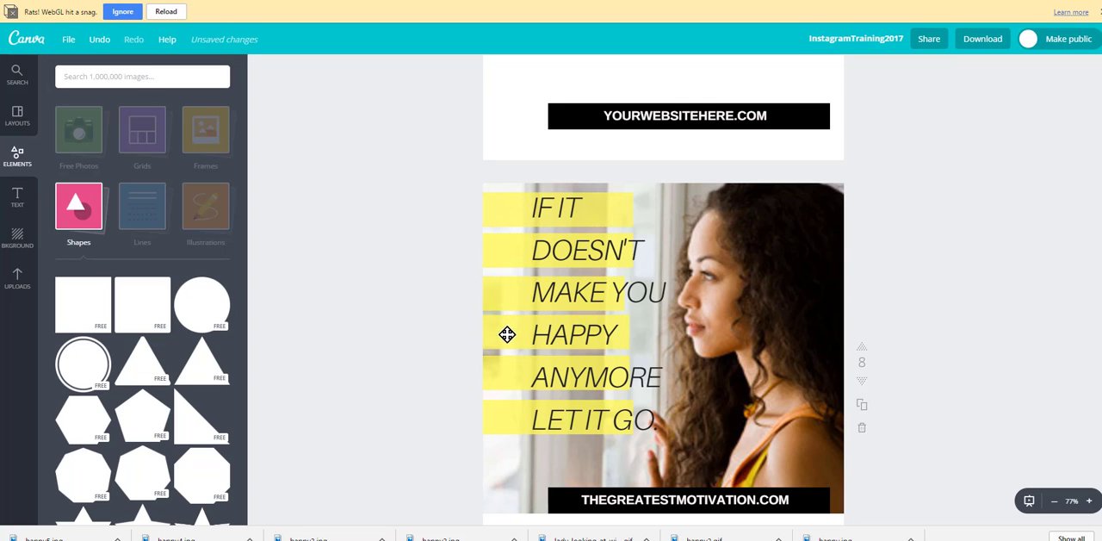
drag(504, 369, 504, 377)
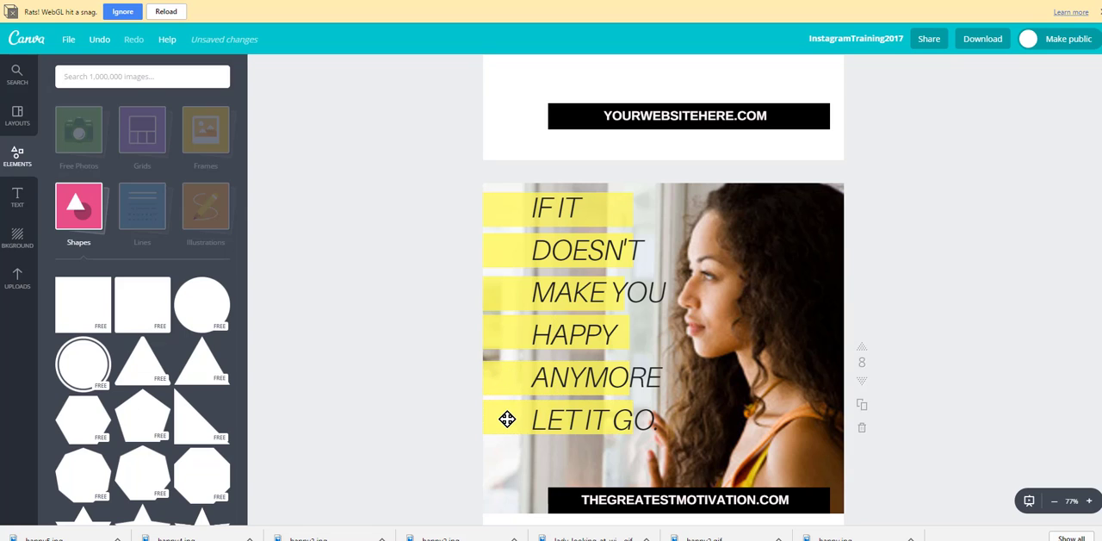
drag(508, 419, 507, 421)
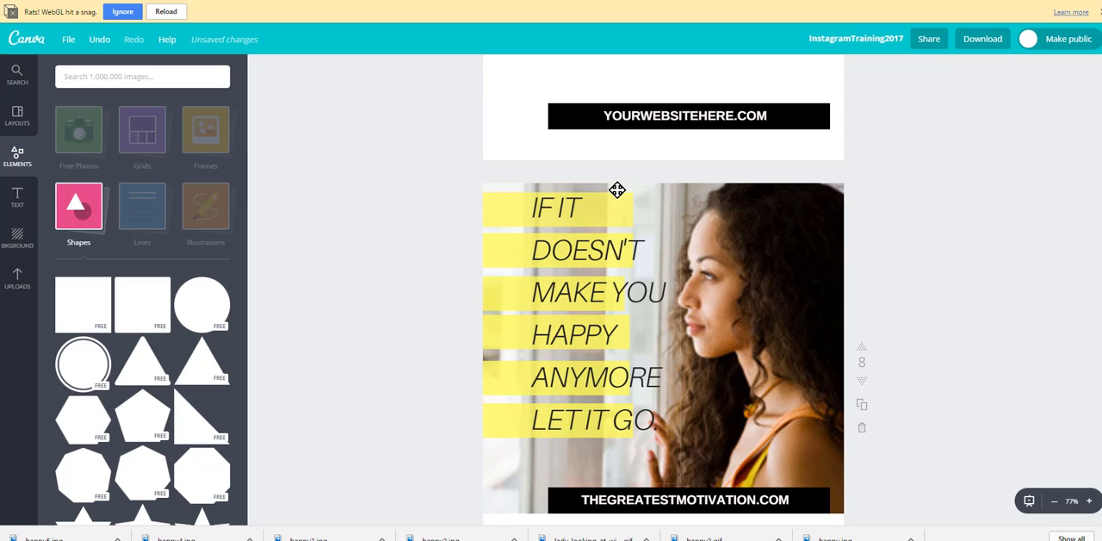
drag(617, 190, 581, 191)
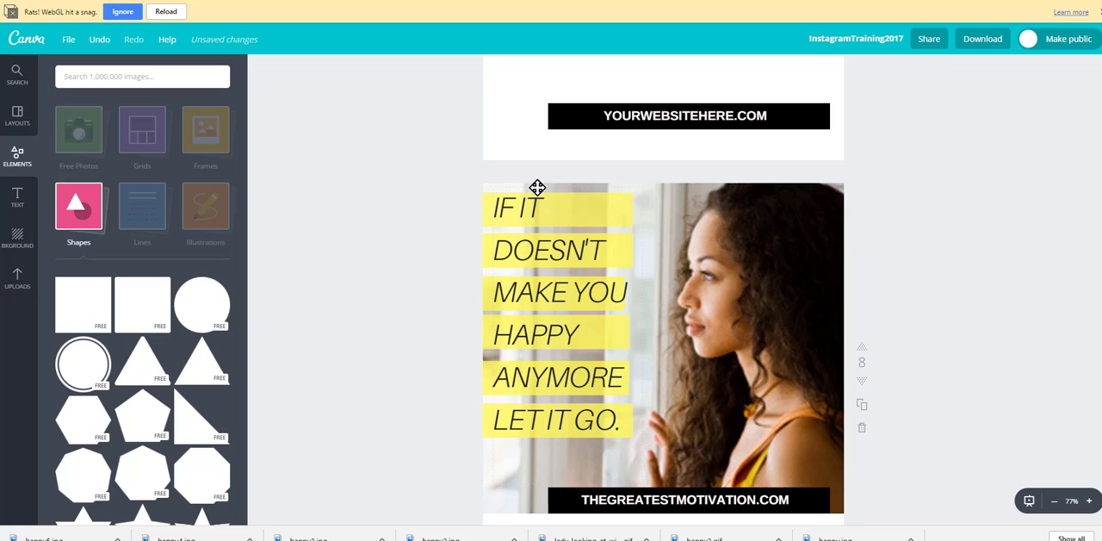
Step: Colour the word "DOESN'T" in the page 8 quote with the orange-red document colour
click(573, 249)
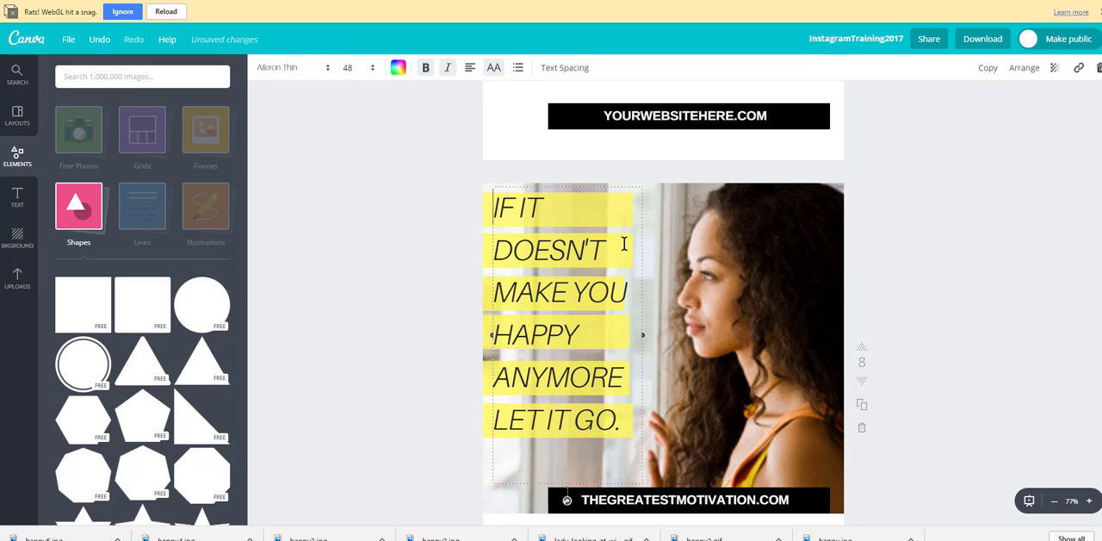
drag(606, 244, 498, 247)
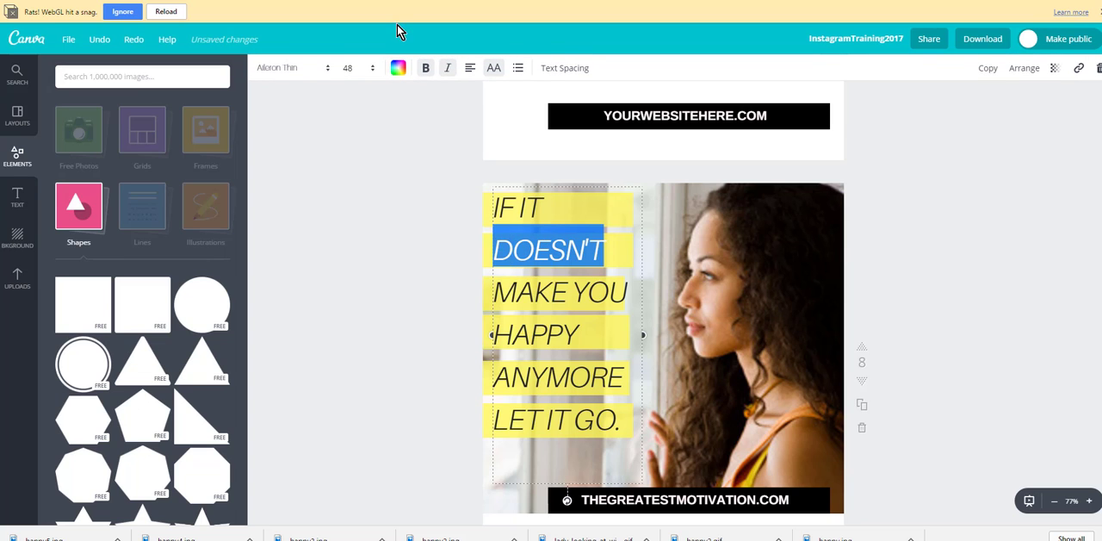
click(397, 70)
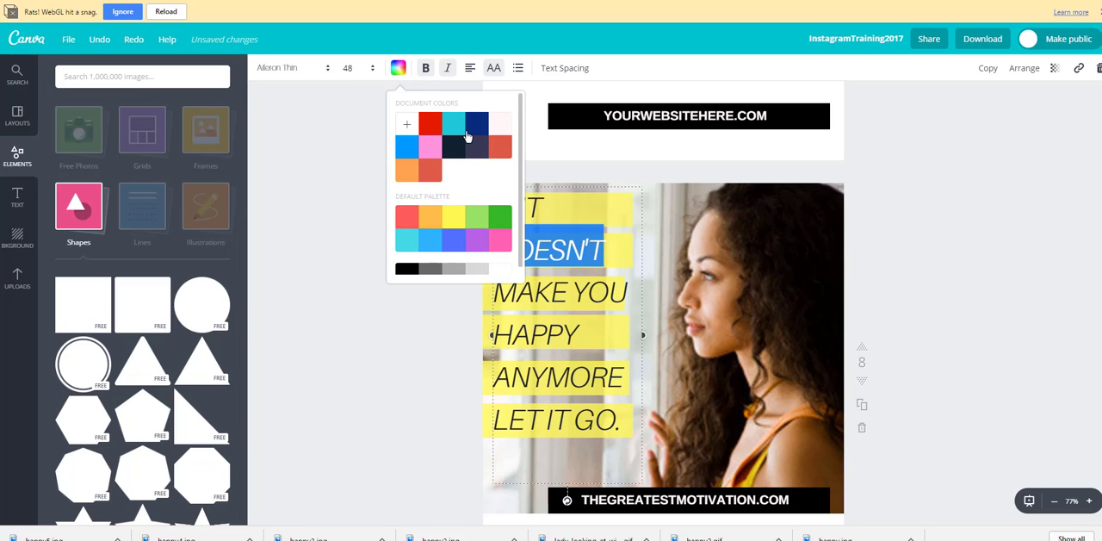
click(500, 147)
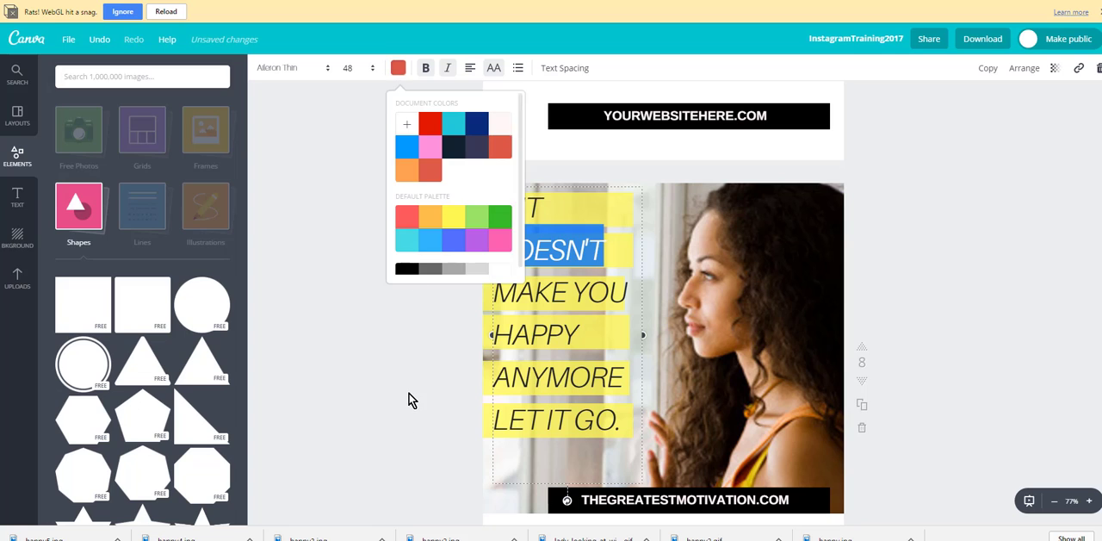
click(410, 396)
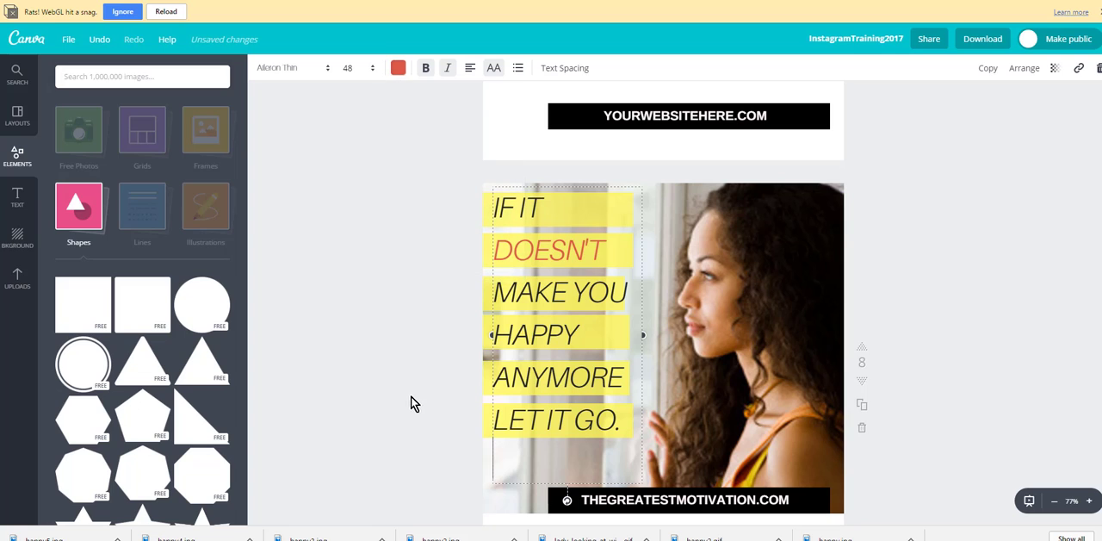
click(408, 349)
Step: Browse the Frames collection for the slanted-strip frame, and duplicate page 9 with the yellow "imagine" design
scroll(733, 517, down, 2)
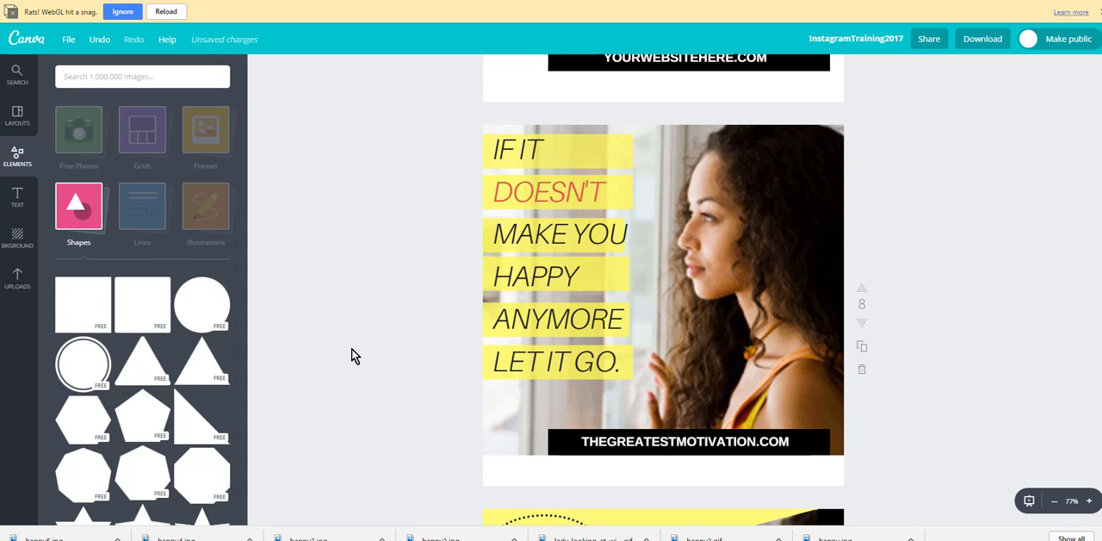
scroll(353, 355, down, 5)
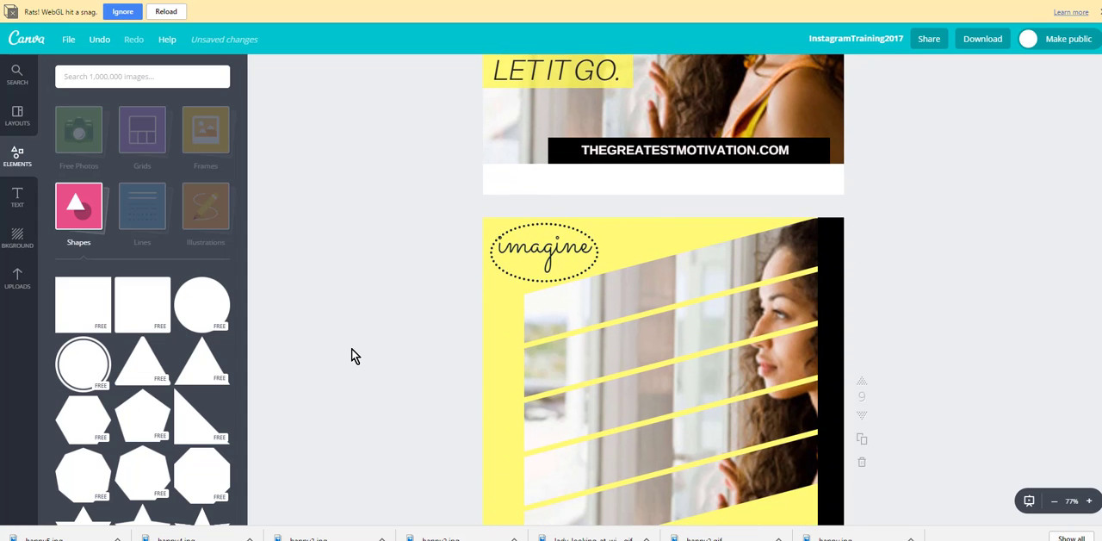
scroll(353, 354, down, 2)
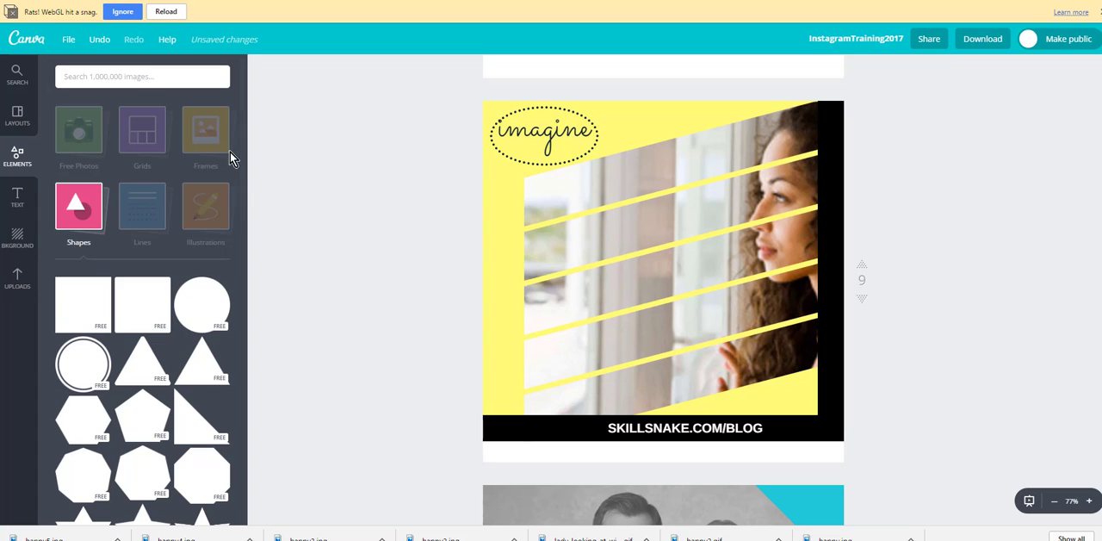
mouse_move(211, 129)
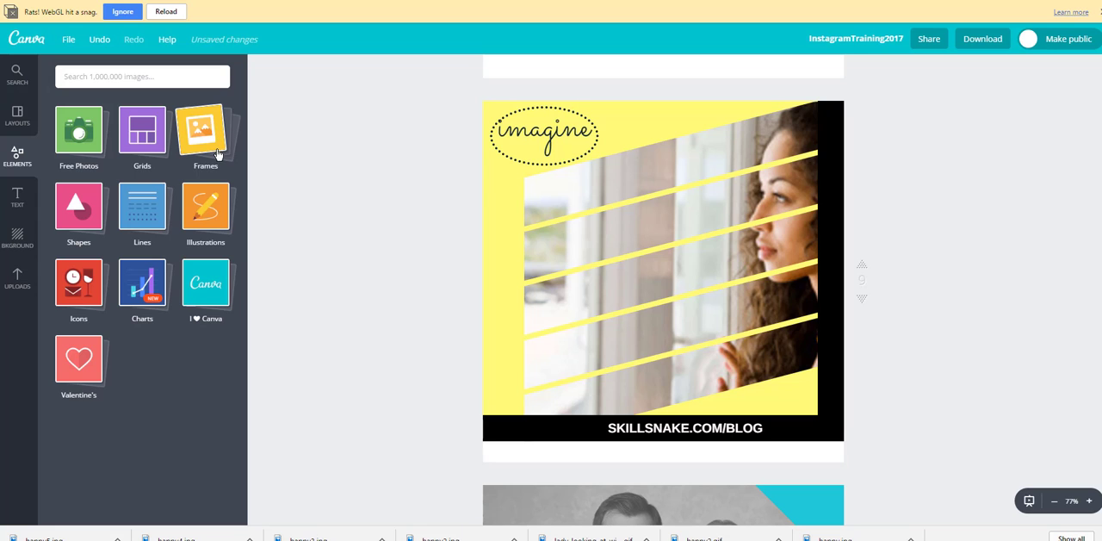
click(199, 131)
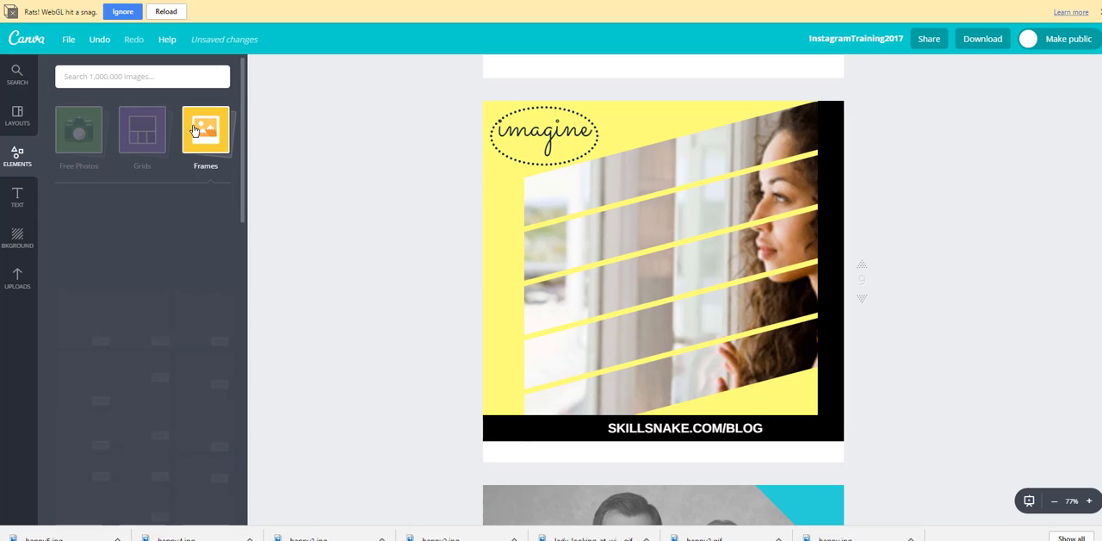
scroll(198, 239, down, 5)
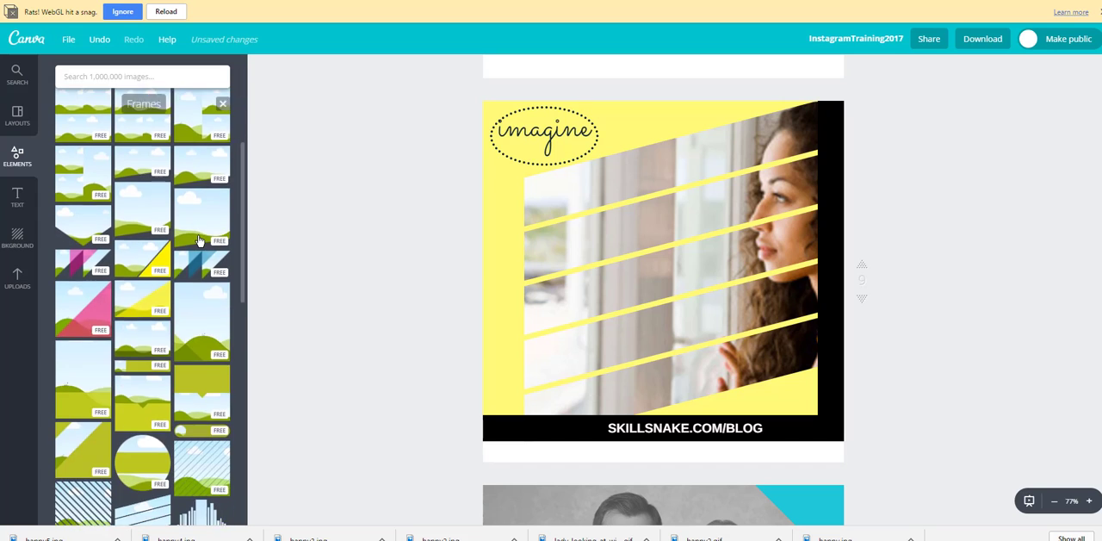
scroll(198, 240, down, 3)
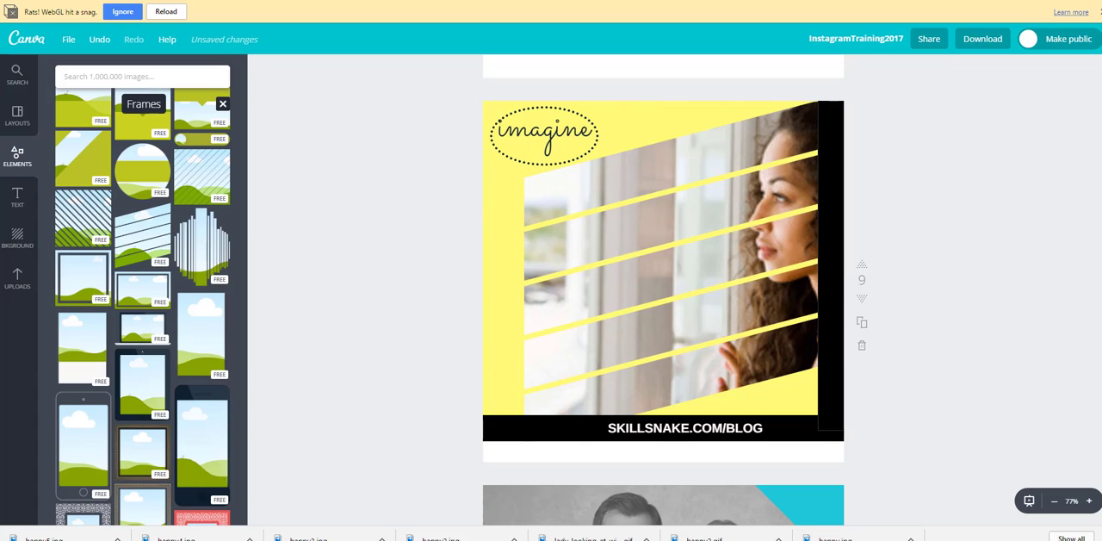
click(862, 323)
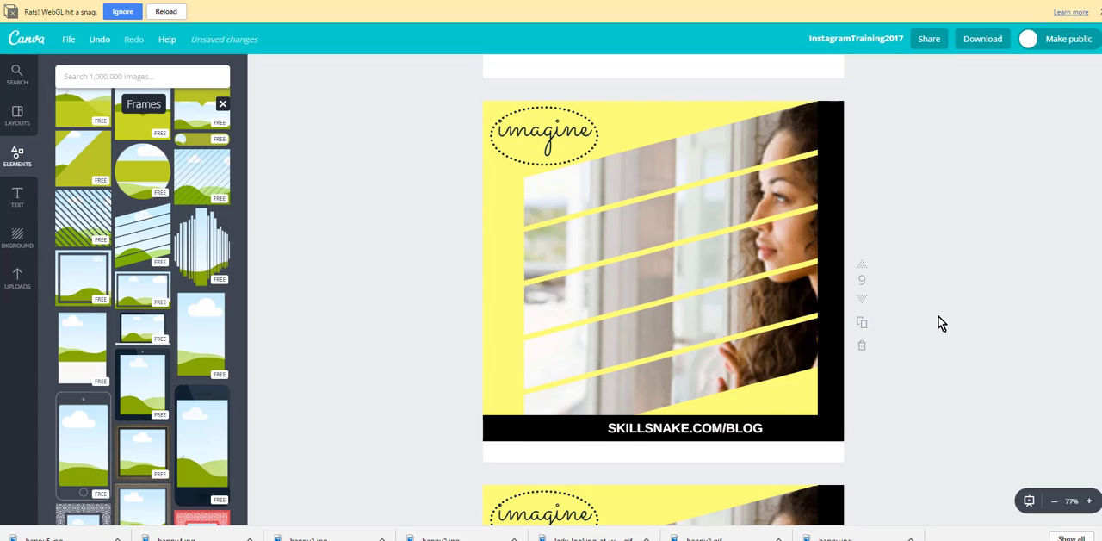
Step: Delete the photo and its frame on page 10, and add the frame of slanted horizontal strips
click(725, 250)
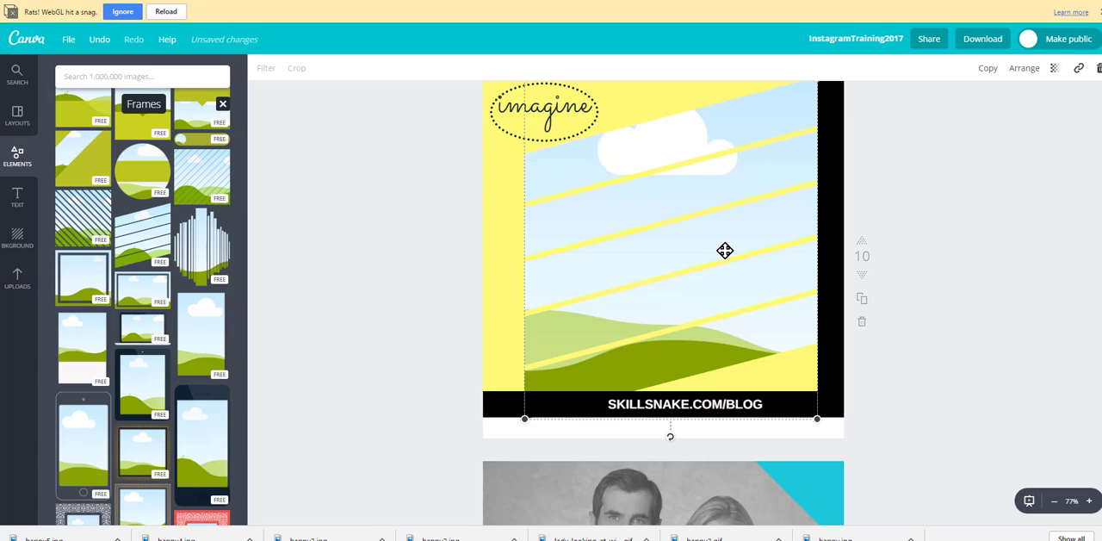
key(Delete)
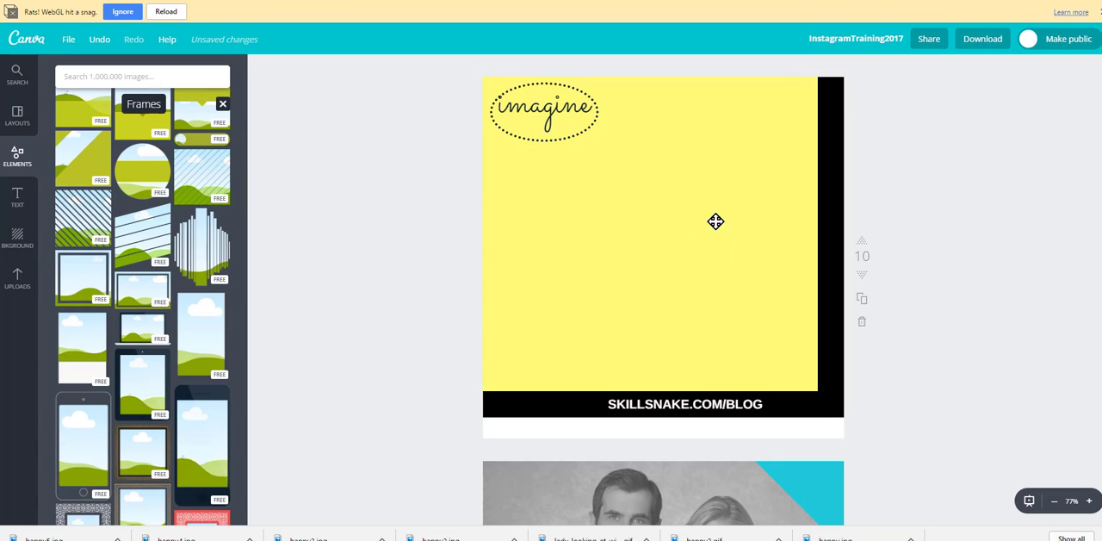
click(152, 231)
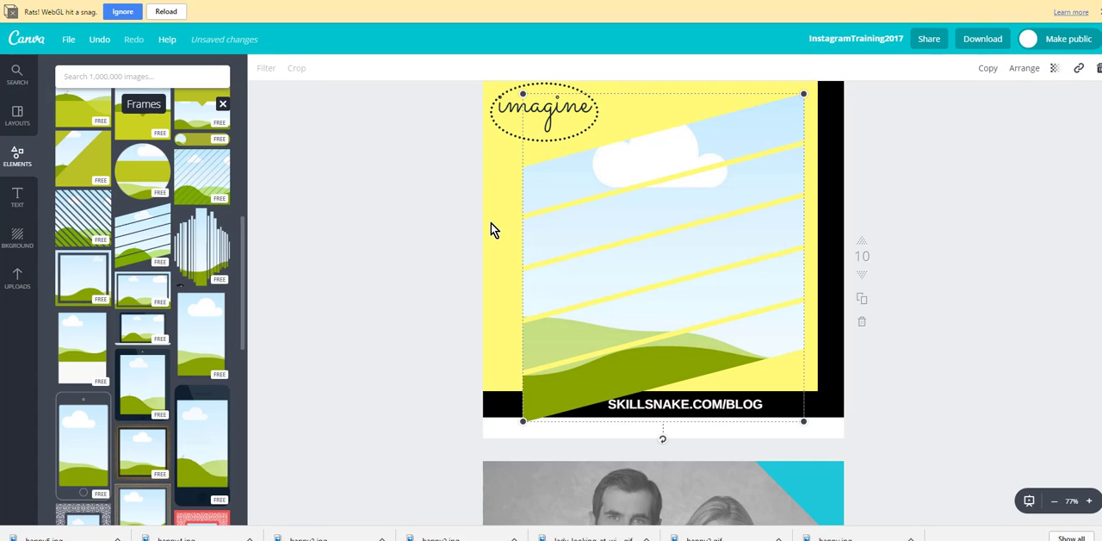
Step: Fill page 10's slanted-strip frame with the uploaded photo of the woman at the window, and move it against the page's top edge and black side band
click(17, 276)
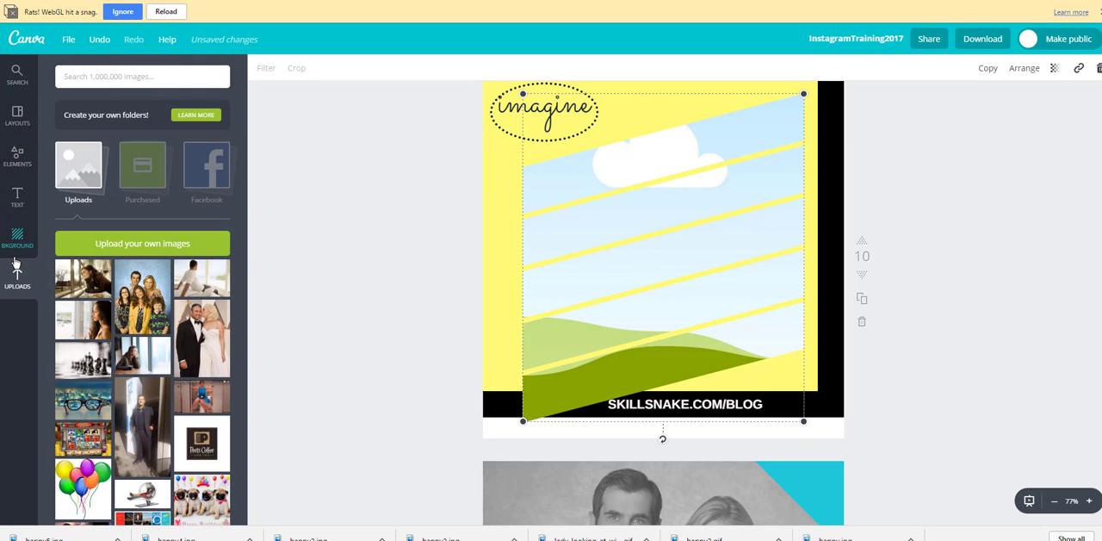
click(92, 324)
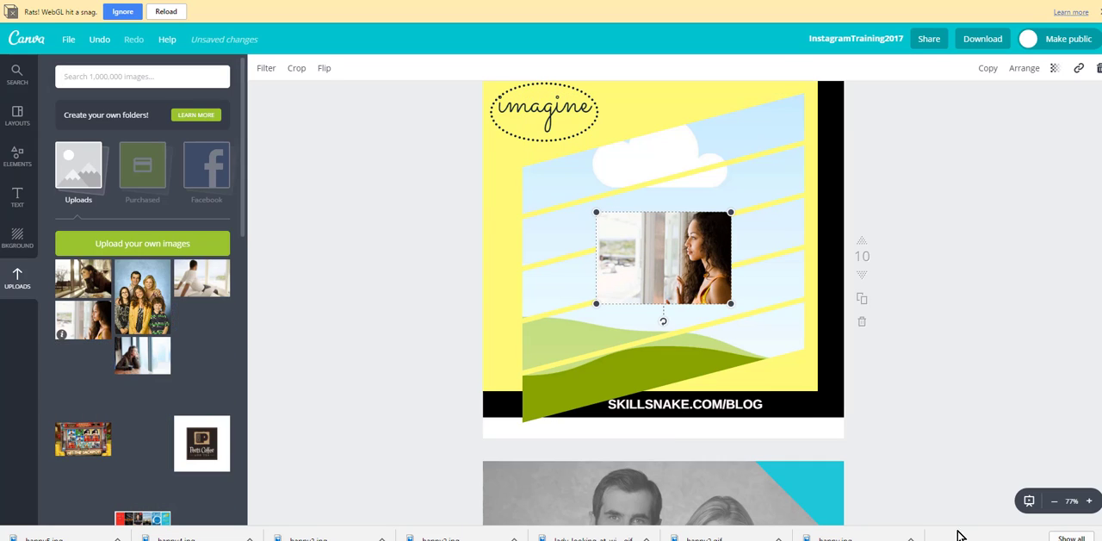
drag(657, 244, 664, 209)
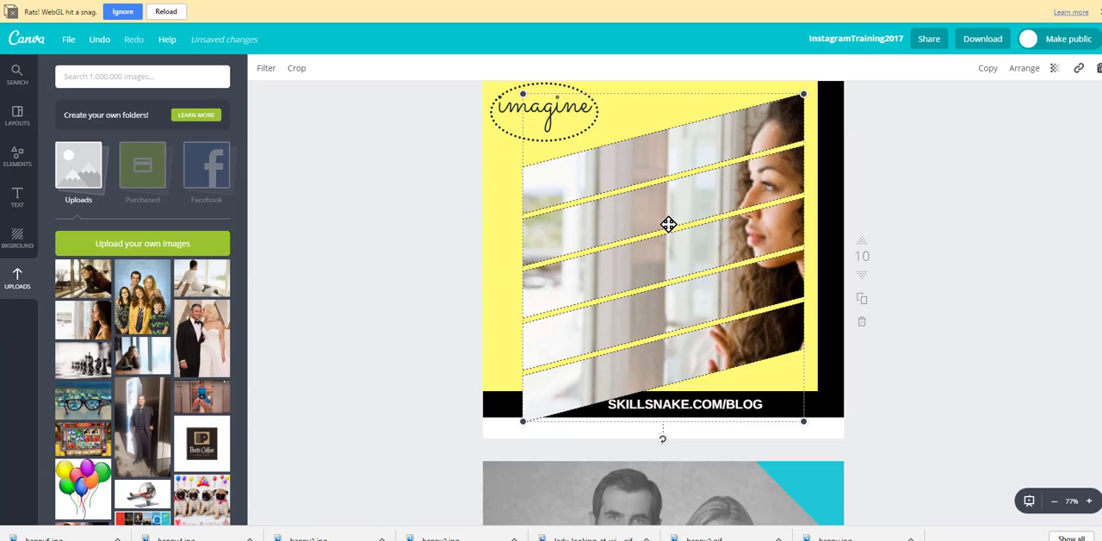
scroll(369, 281, up, 1)
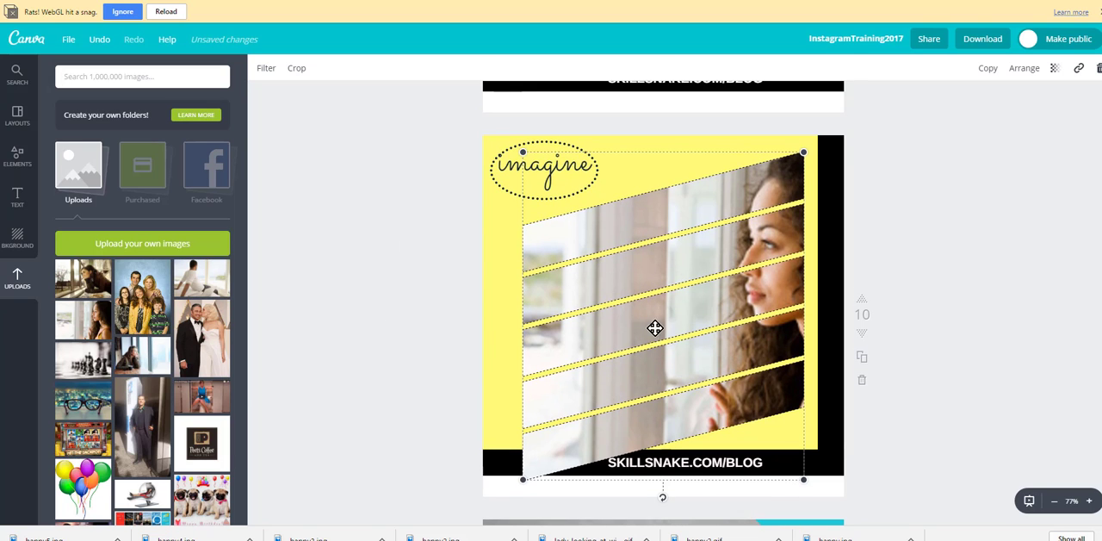
drag(657, 310, 669, 290)
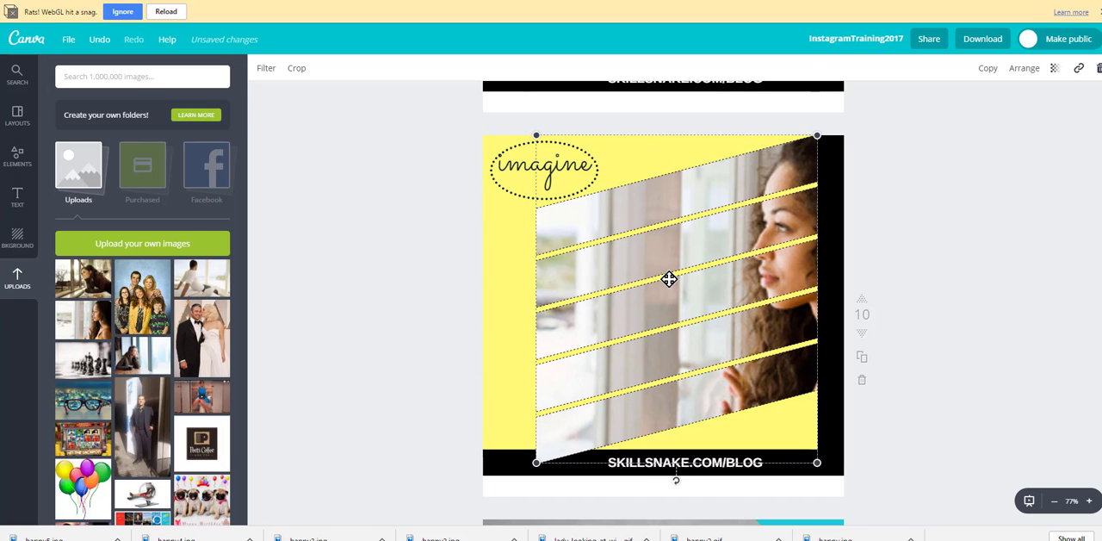
click(395, 312)
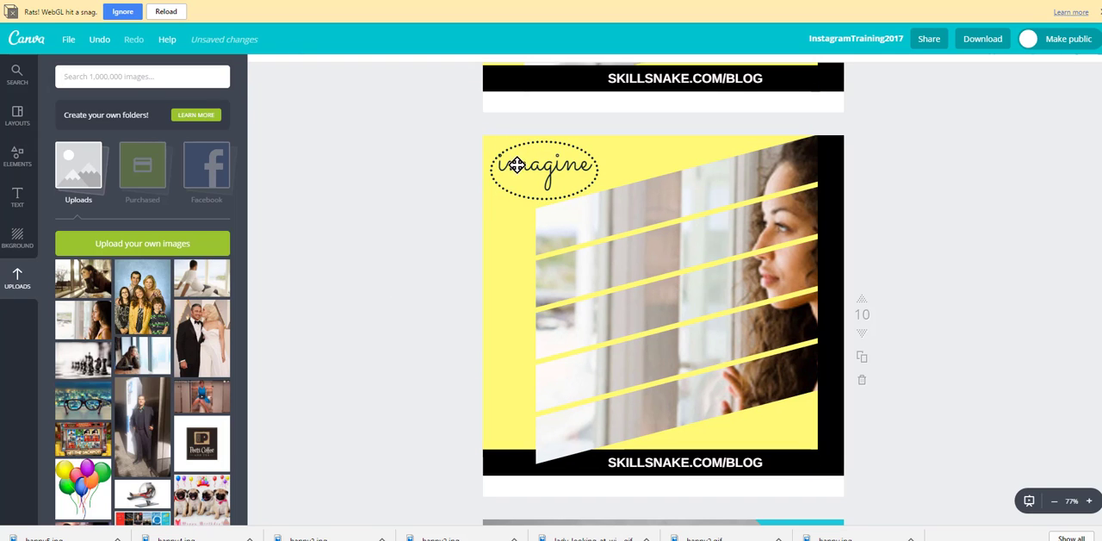
Step: Open the "imagine" text on page 10 for editing, leave it, and select the slanted-strip photo frame
click(576, 161)
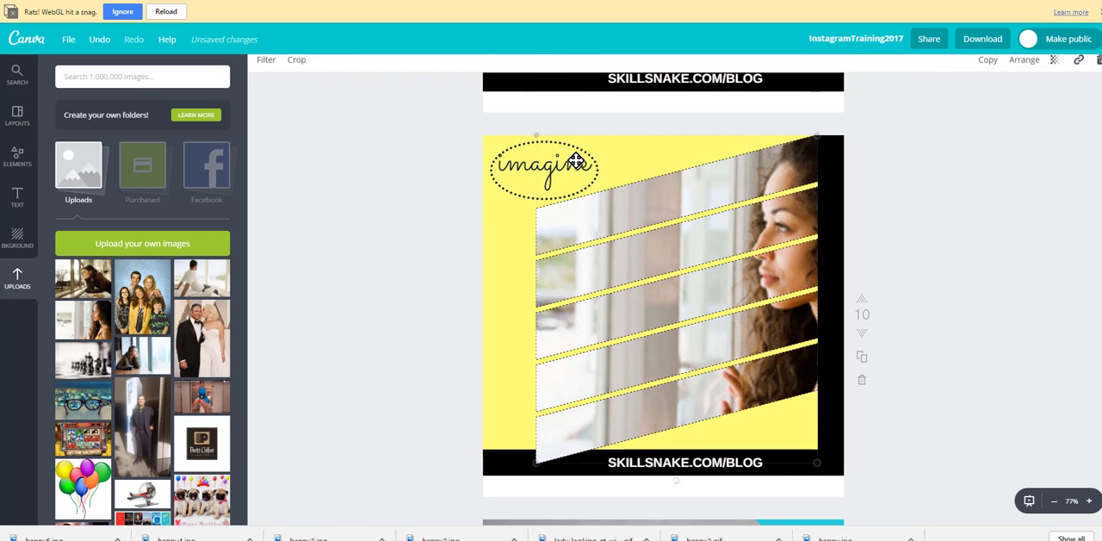
click(511, 187)
double_click(510, 188)
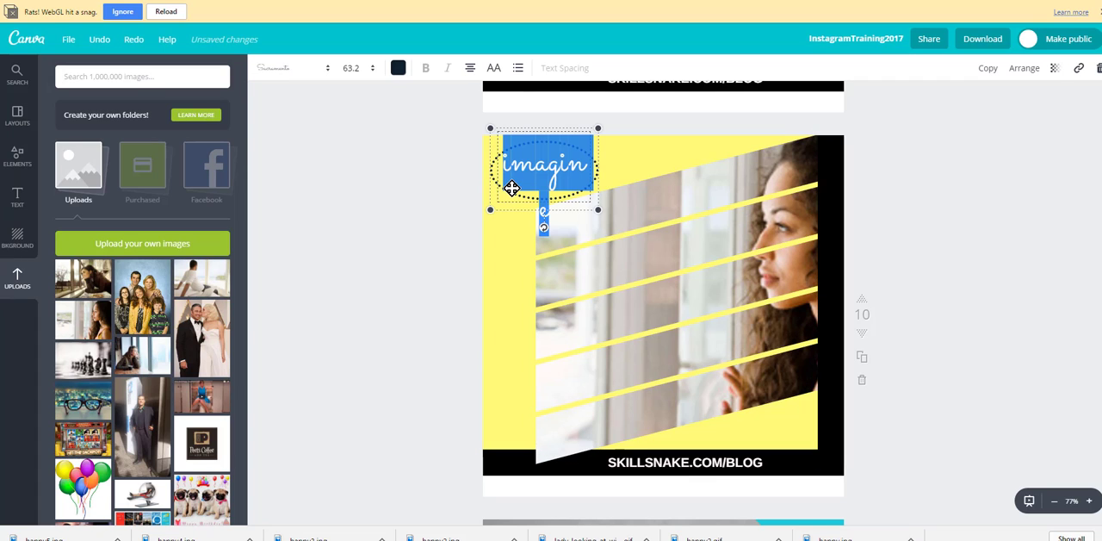
click(351, 244)
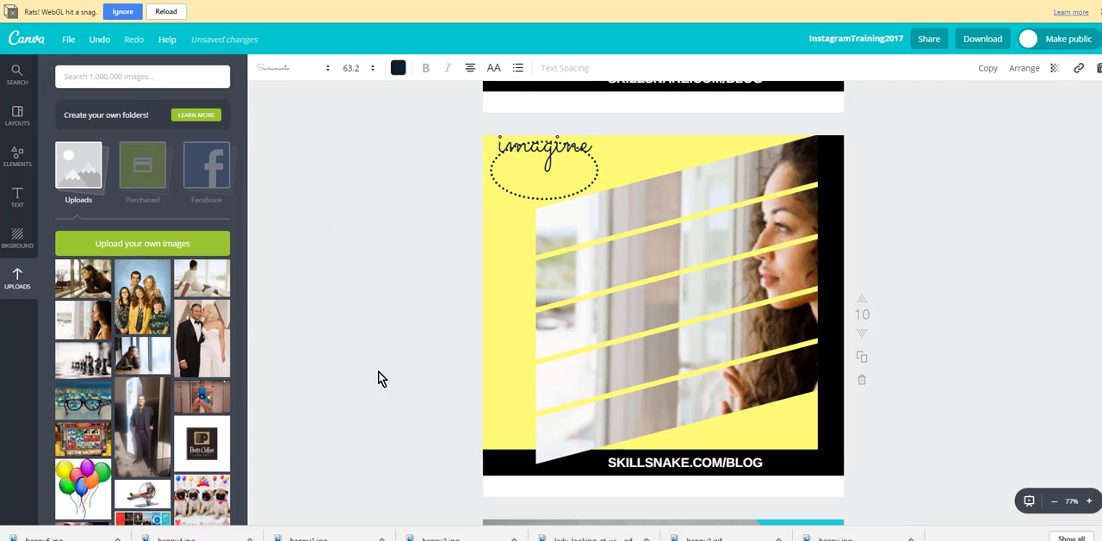
click(662, 393)
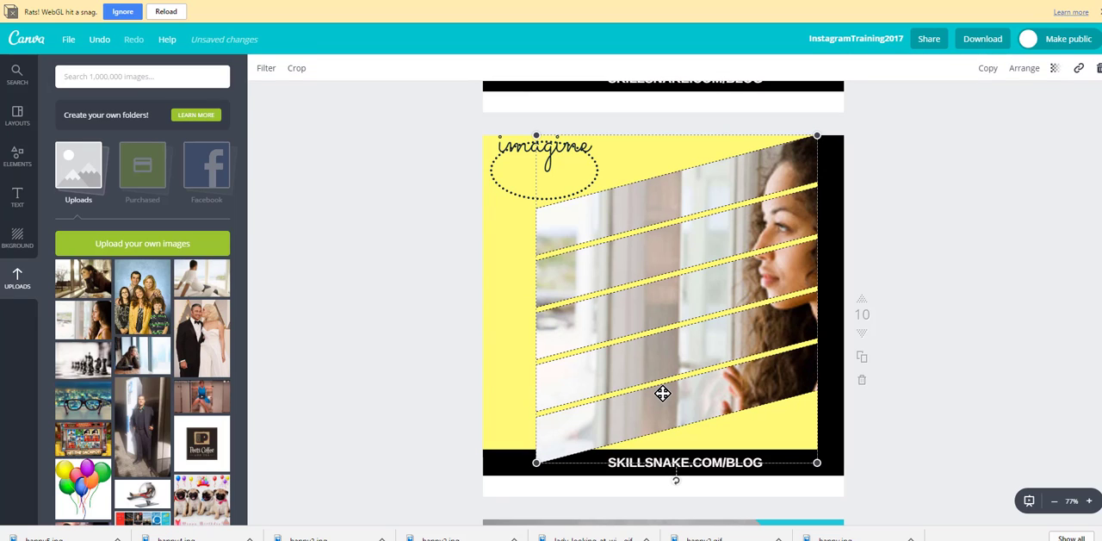
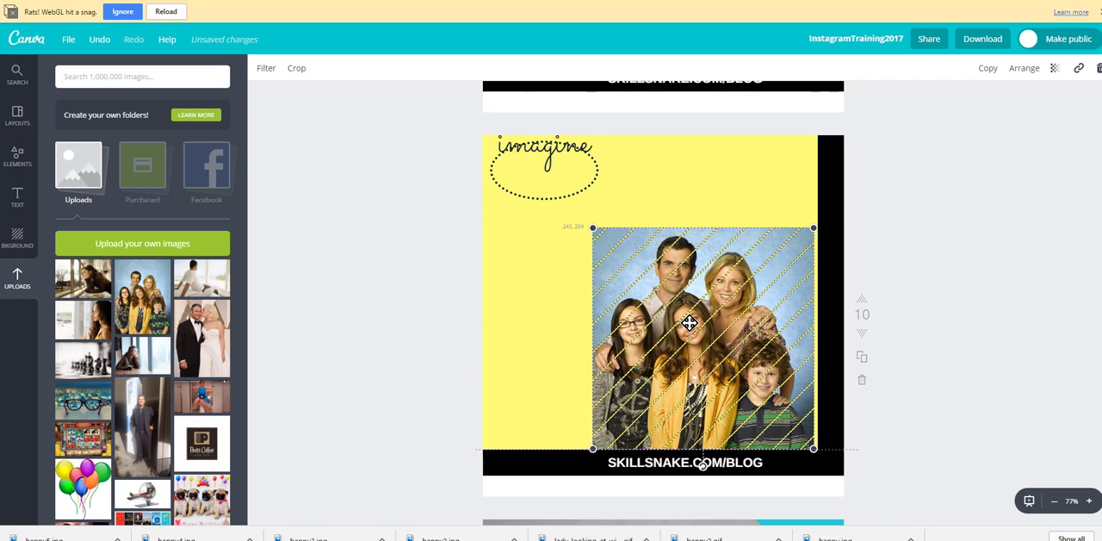
Step: Examine page 11's family photo design and its separate "#" and "FAMILYFIRST" text elements
click(1061, 270)
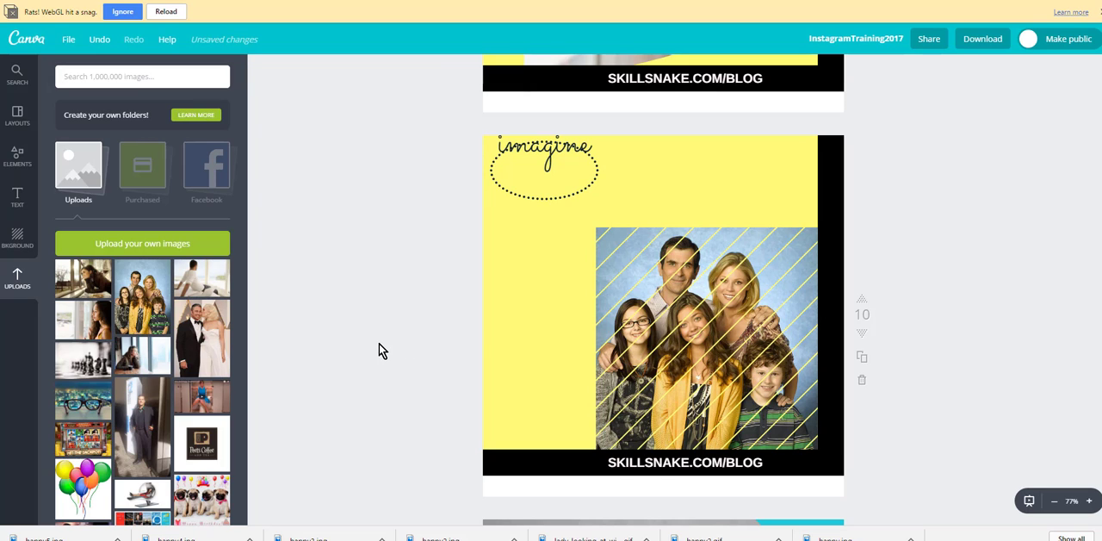
scroll(379, 343, down, 5)
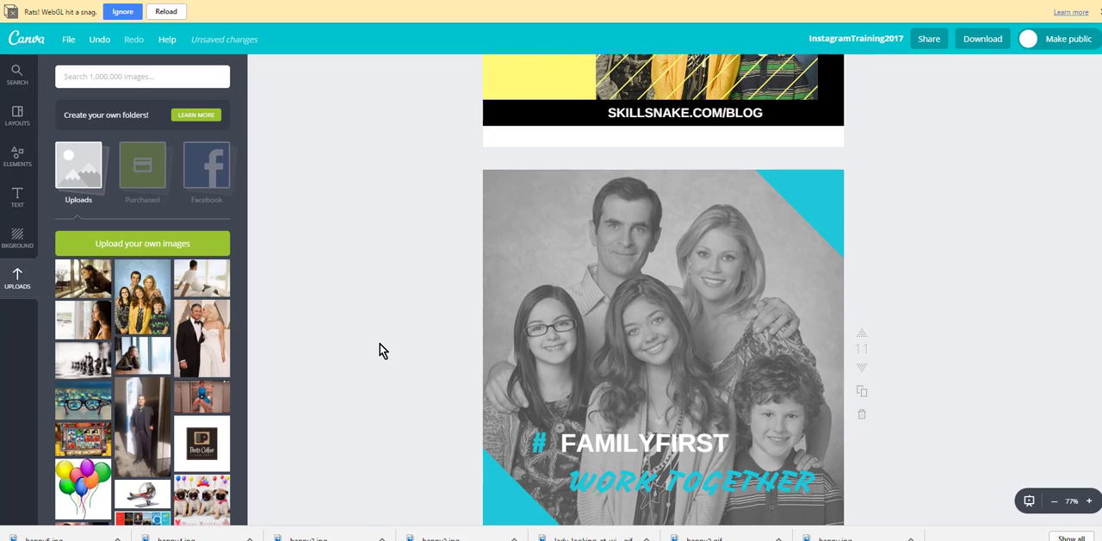
scroll(380, 344, up, 3)
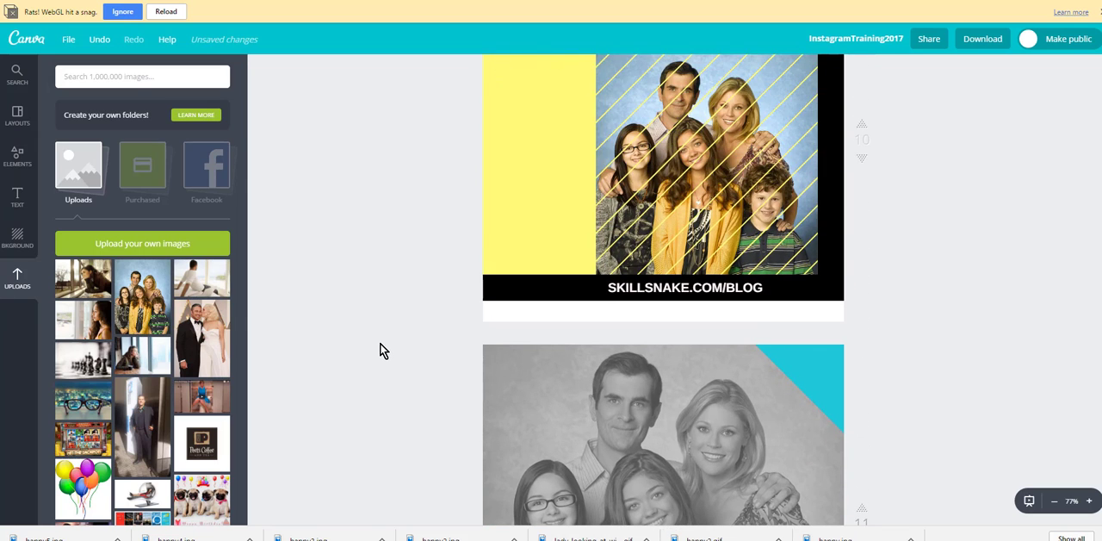
scroll(381, 344, down, 3)
scroll(383, 350, down, 2)
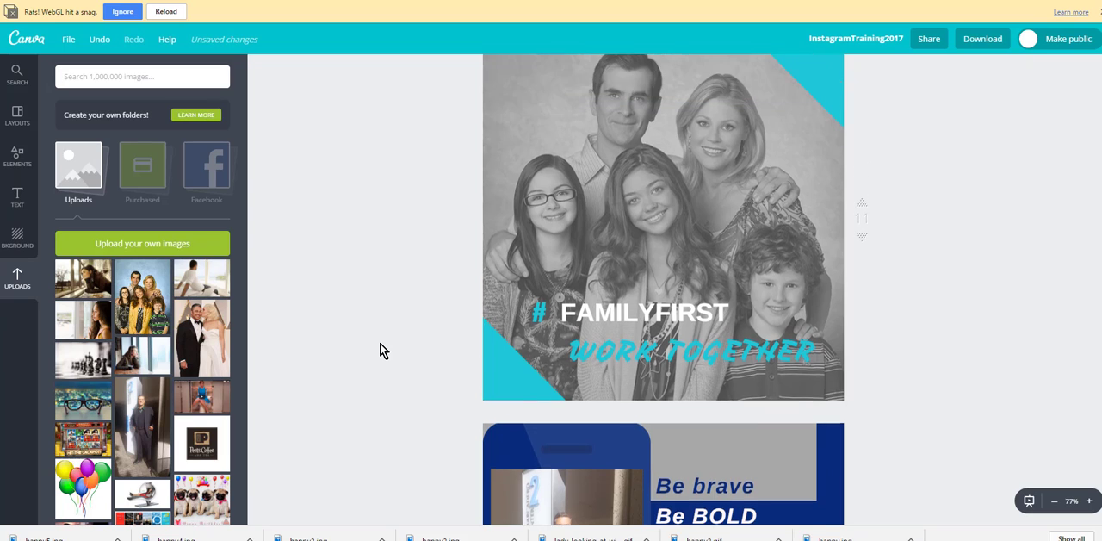
scroll(383, 350, up, 1)
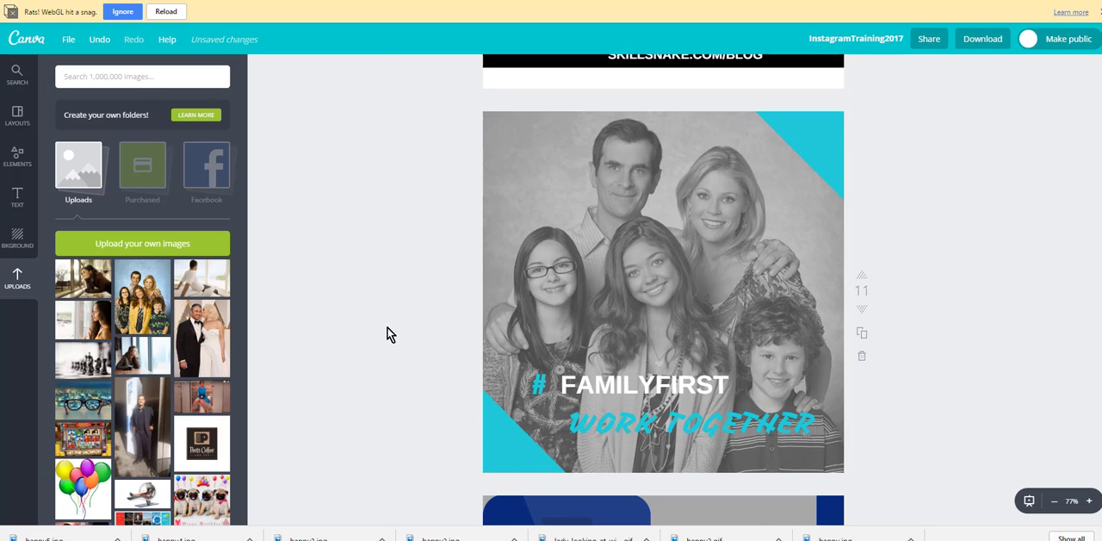
click(669, 266)
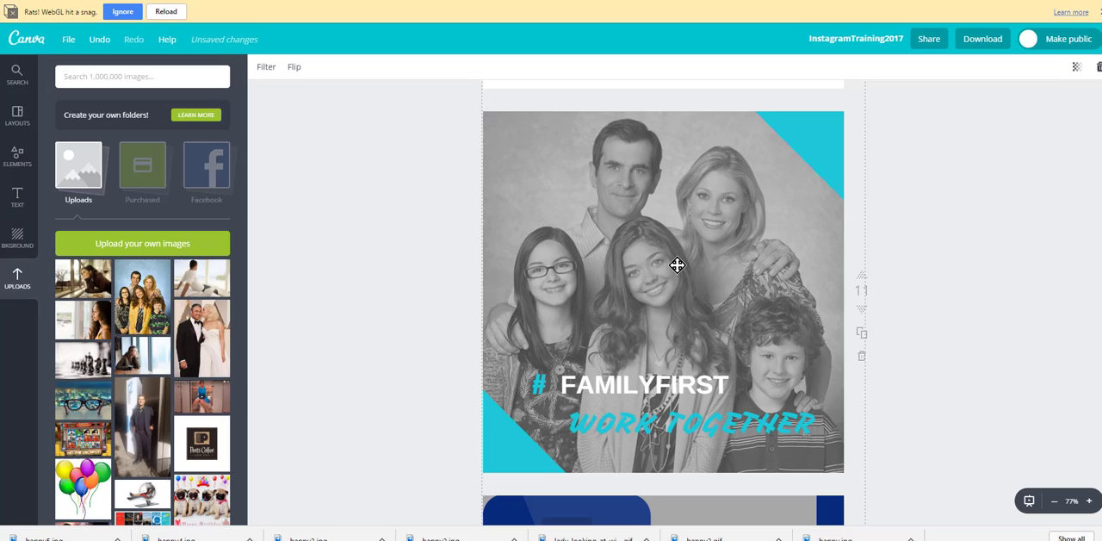
click(537, 386)
click(537, 385)
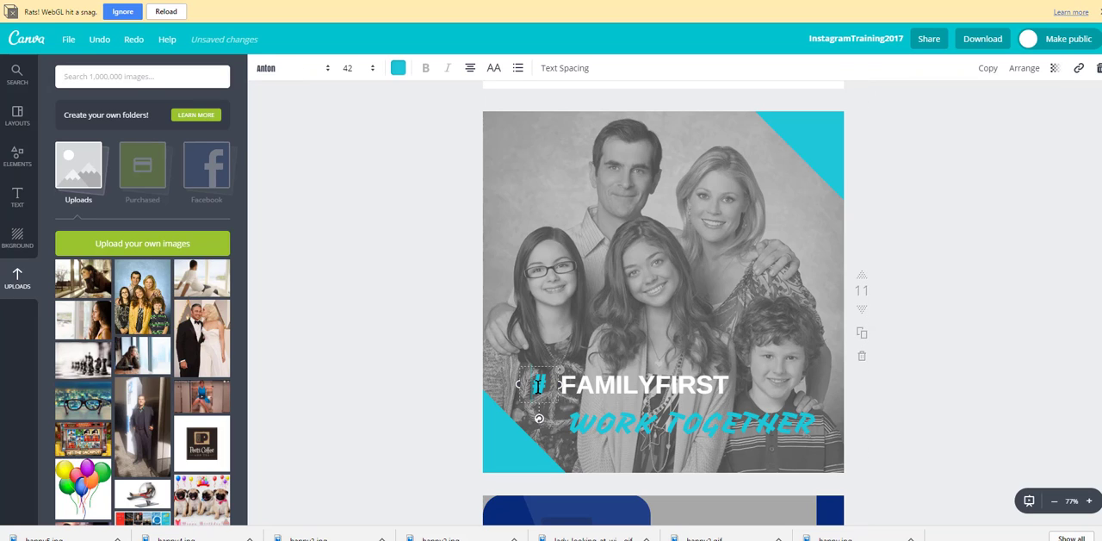
click(551, 384)
double_click(539, 384)
click(644, 379)
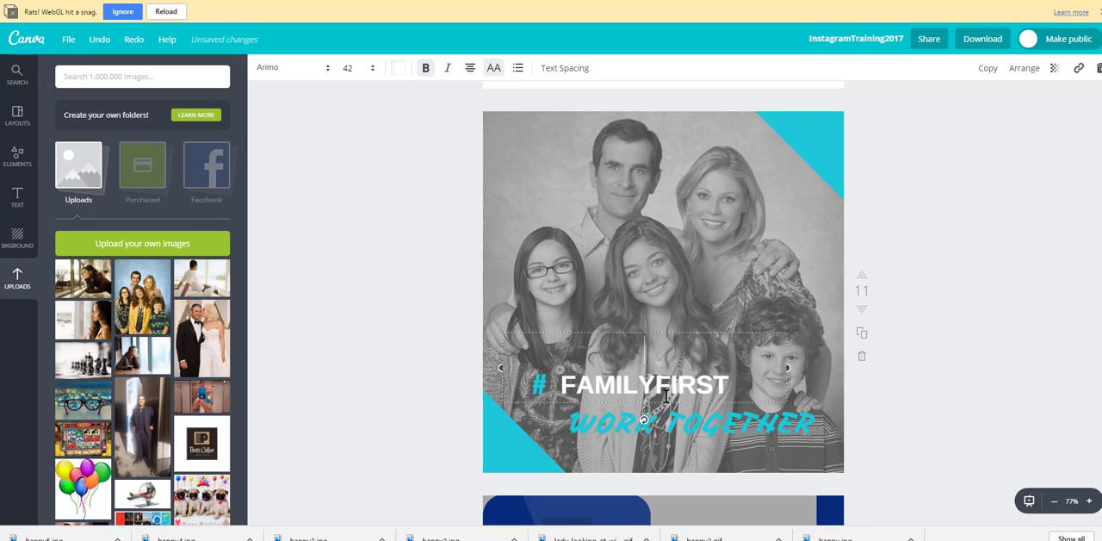
click(692, 387)
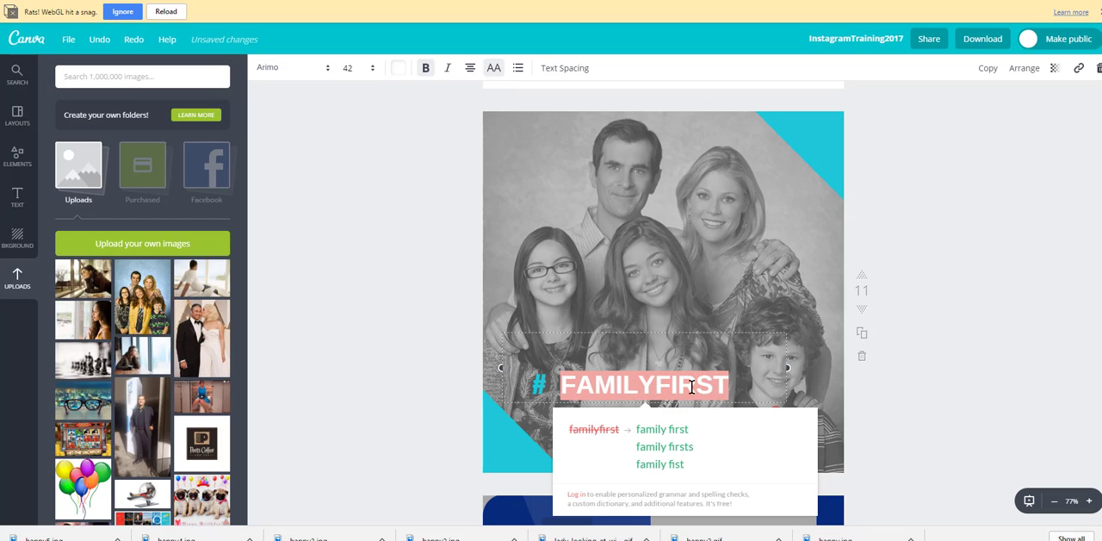
click(409, 344)
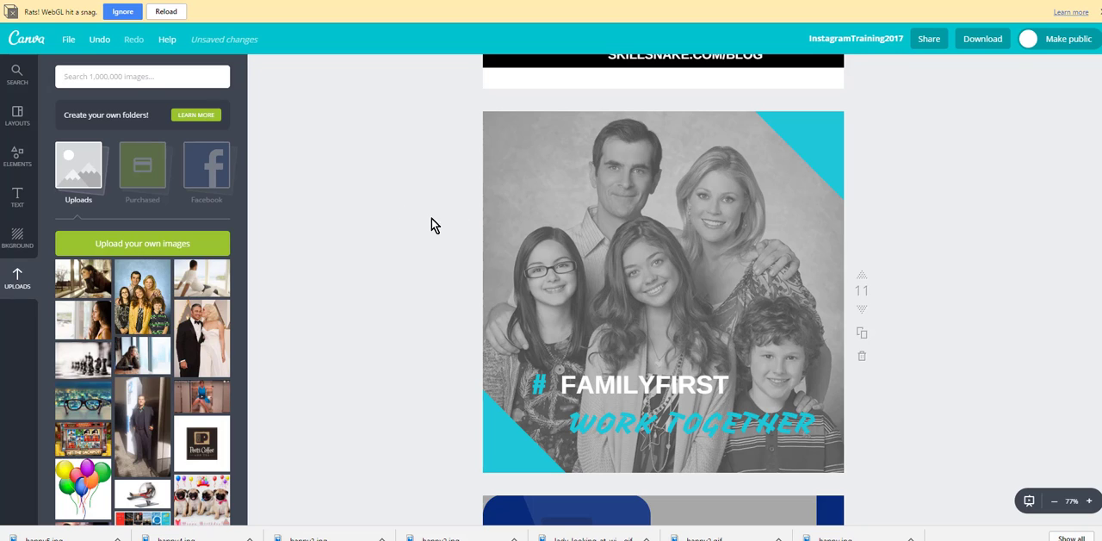
Step: Apply the Grayscale filter to the family photo on page 11
click(680, 245)
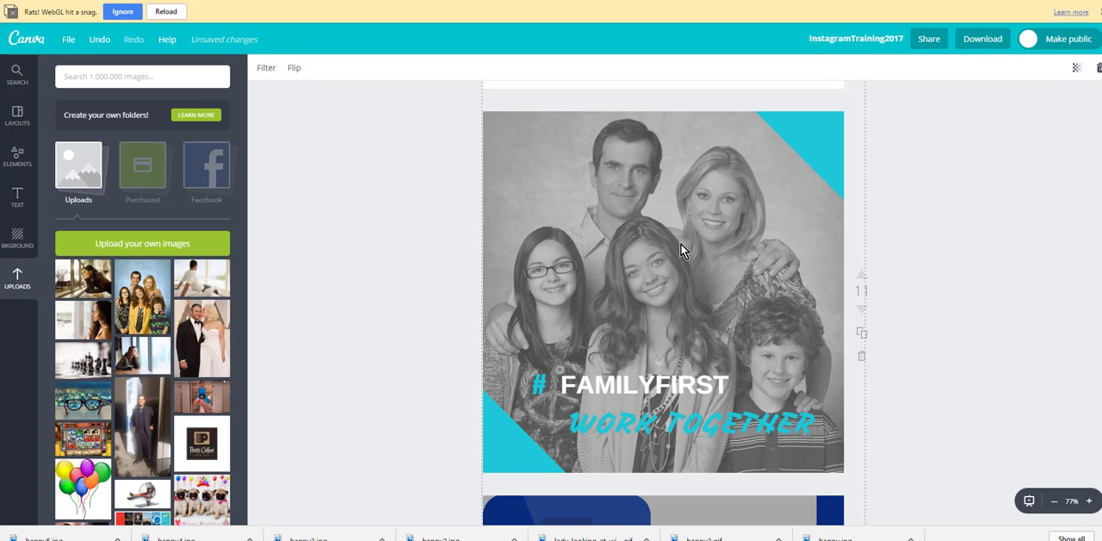
click(265, 68)
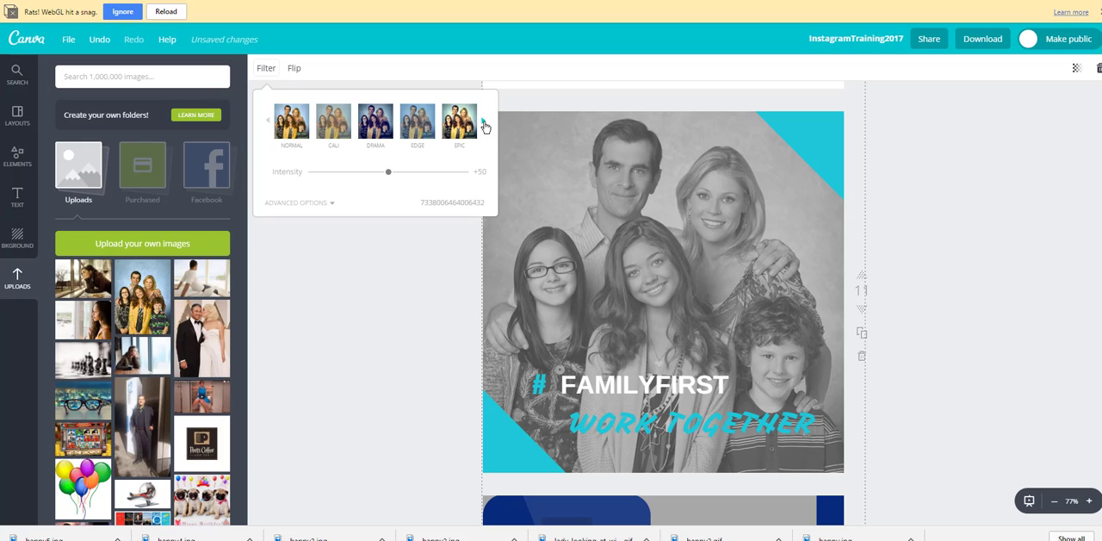
click(484, 124)
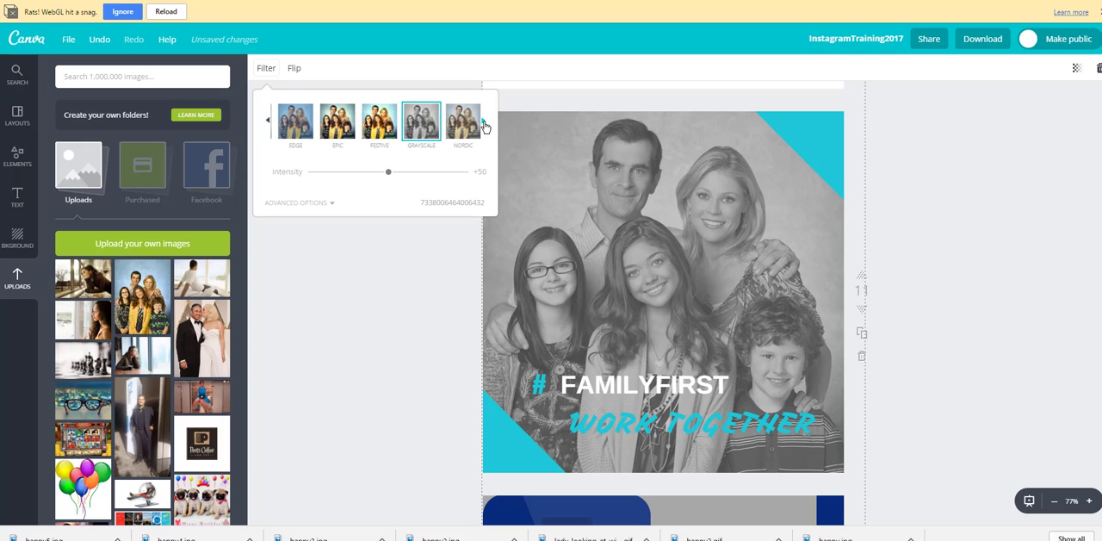
click(420, 129)
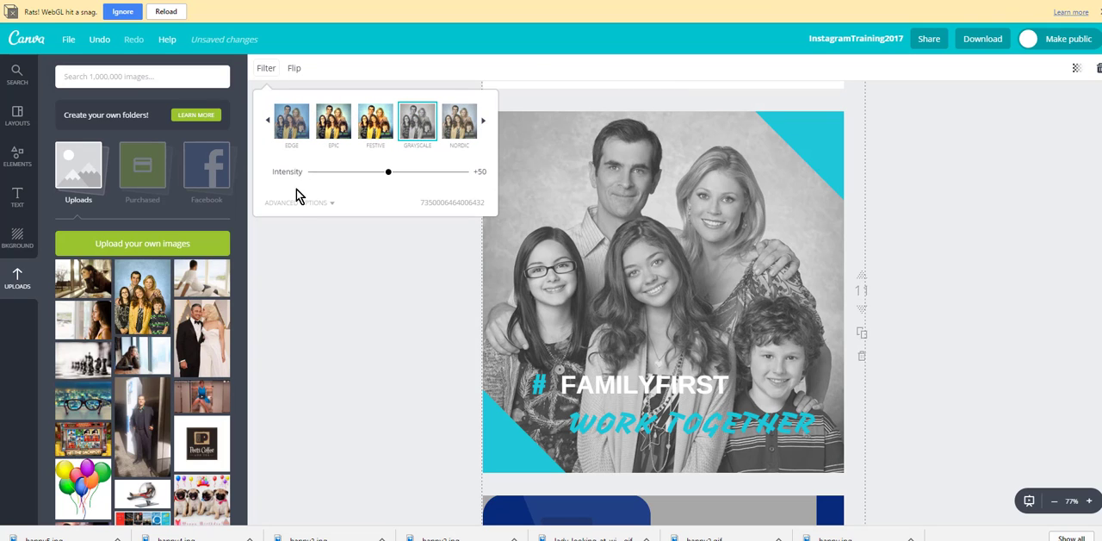
Step: Raise the page 11 photo's saturation to +50 in the advanced filter options, and undo the filter changes
click(293, 205)
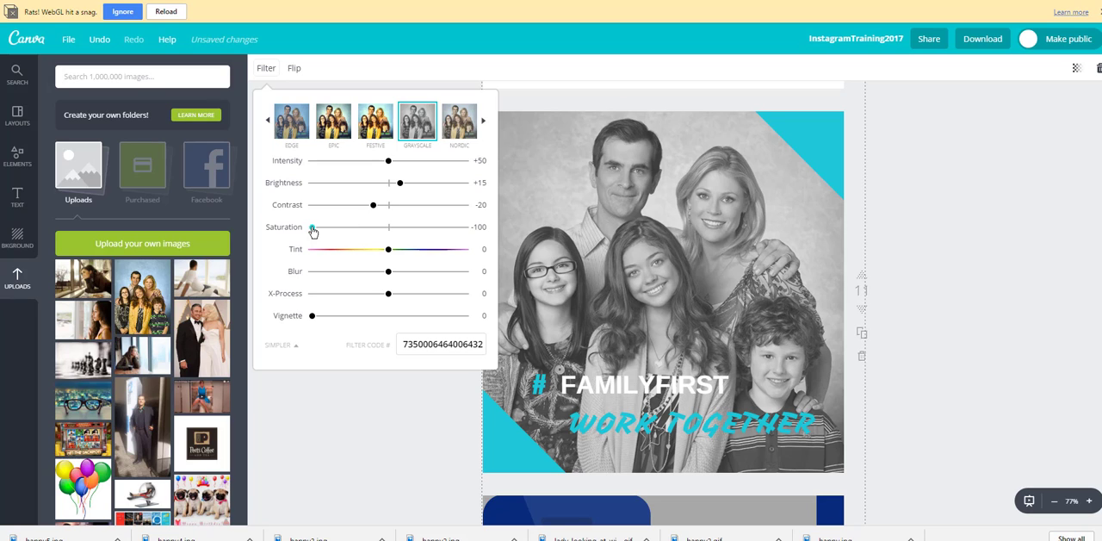
drag(311, 228, 428, 230)
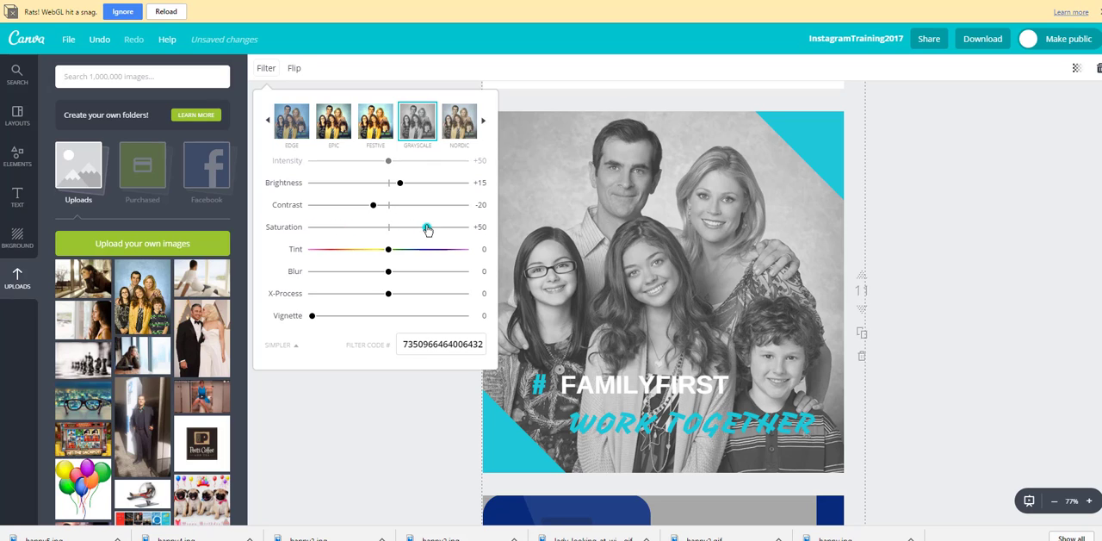
click(392, 457)
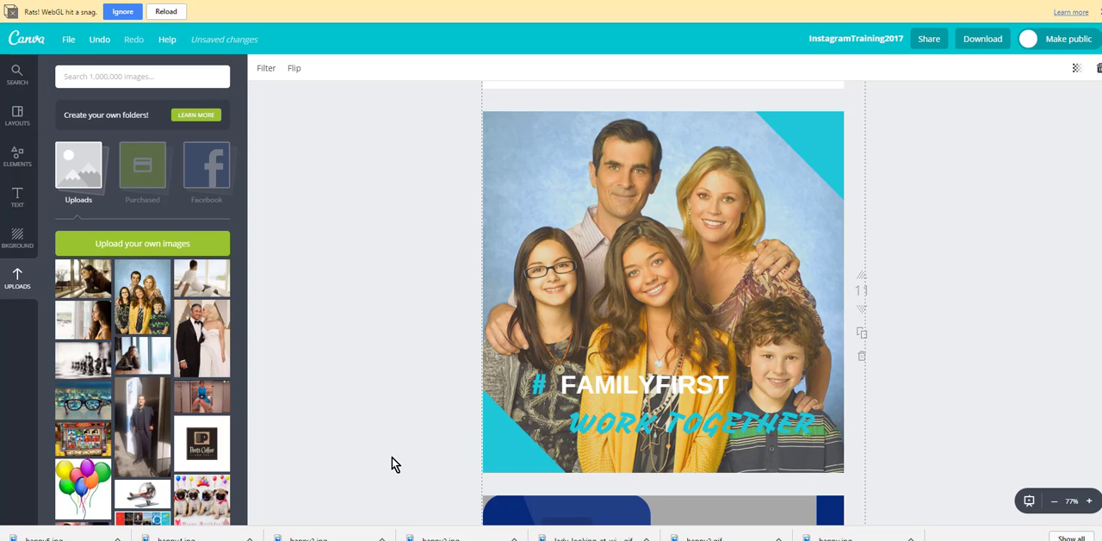
click(100, 40)
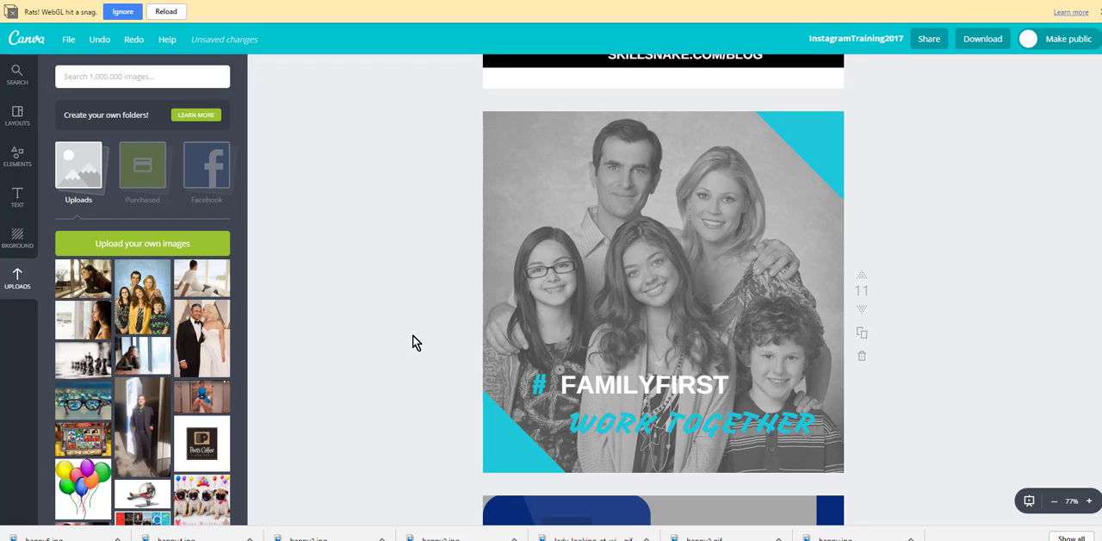
Step: Move page 11's teal corner rectangle out over the family photo, and put it back partly outside the page's lower-left corner
click(512, 434)
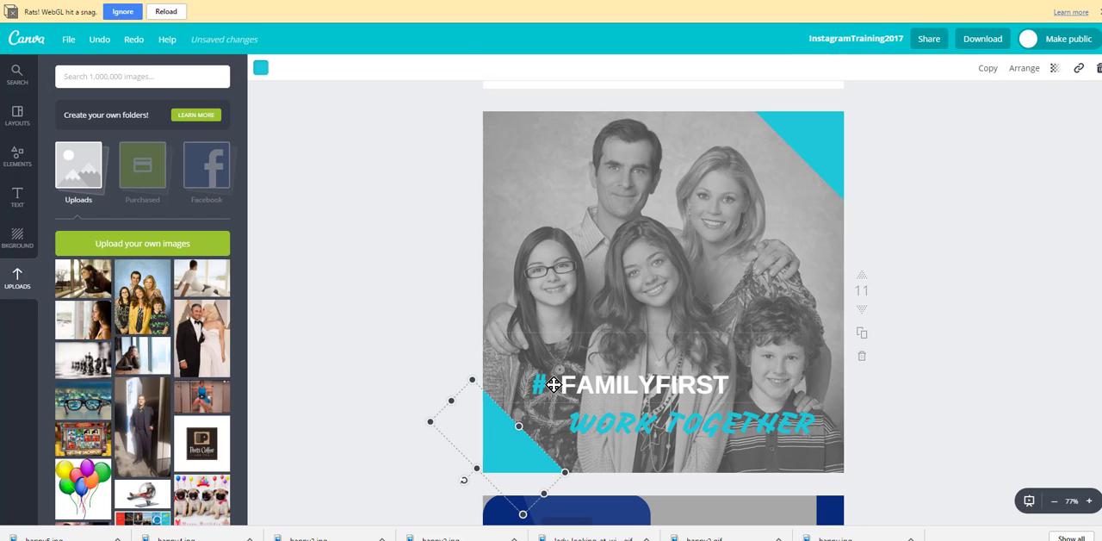
drag(509, 451, 526, 426)
drag(591, 321, 590, 264)
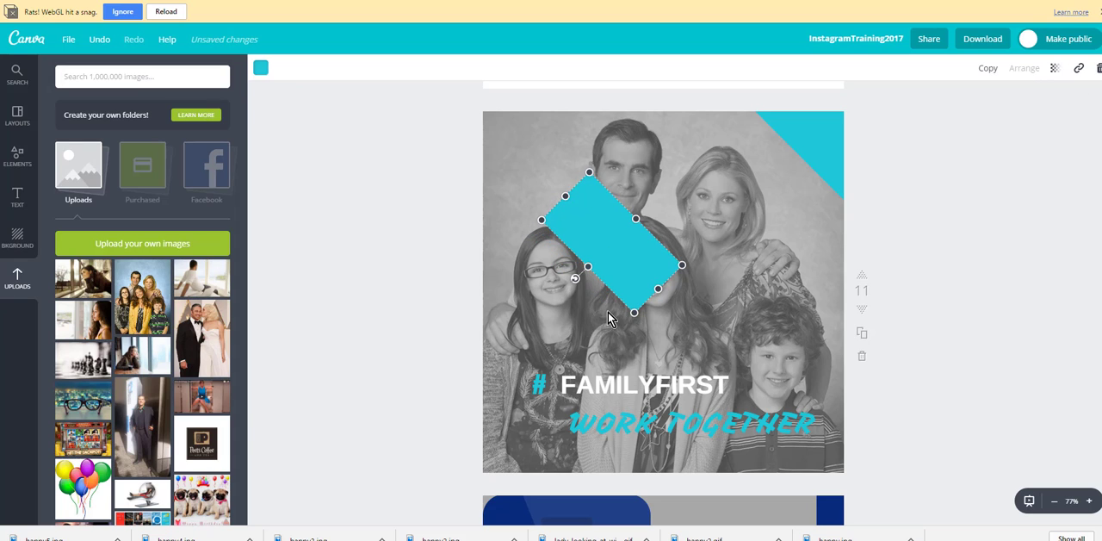
drag(612, 253, 502, 471)
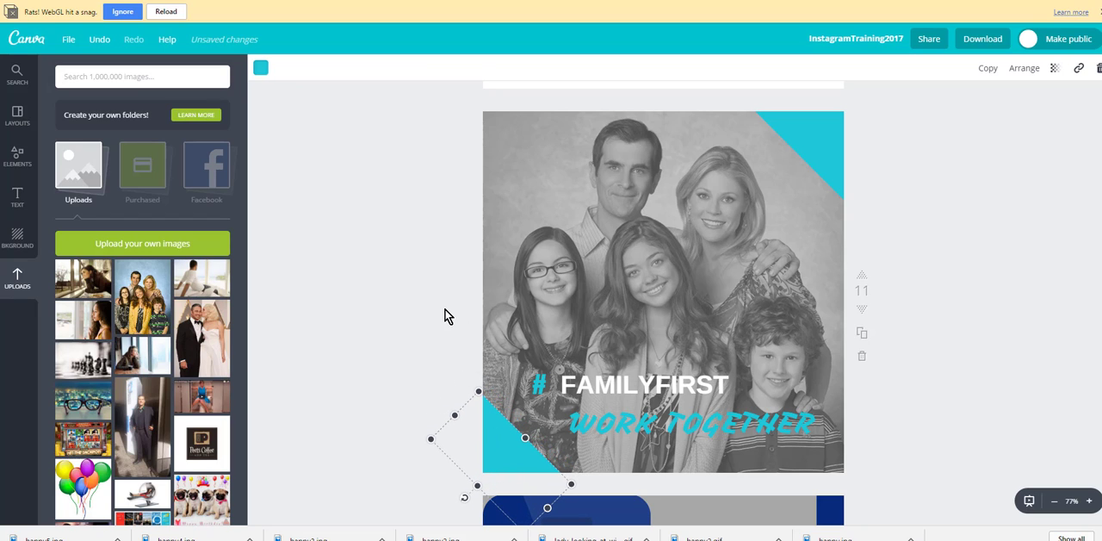
click(431, 297)
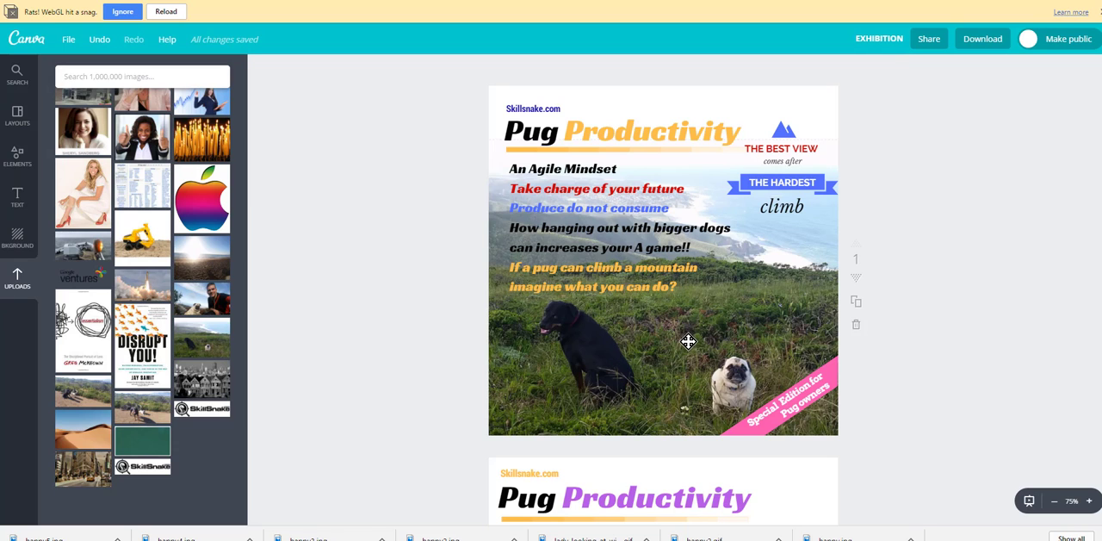
Step: Enlarge the dog photo on page 1 of the EXHIBITION design, and select the gradient line under the "Pug Productivity" title
drag(589, 377, 700, 318)
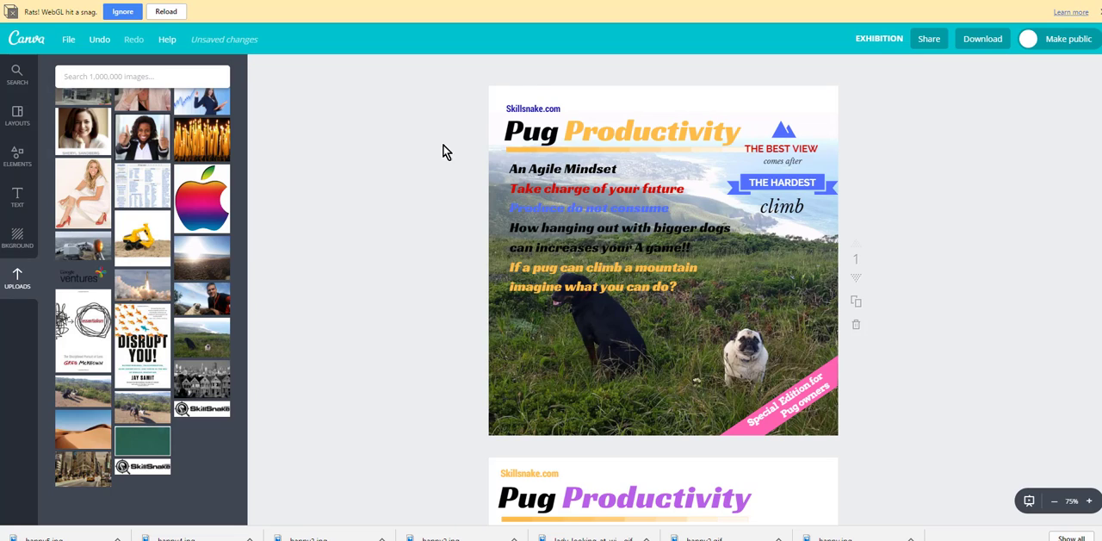
click(558, 149)
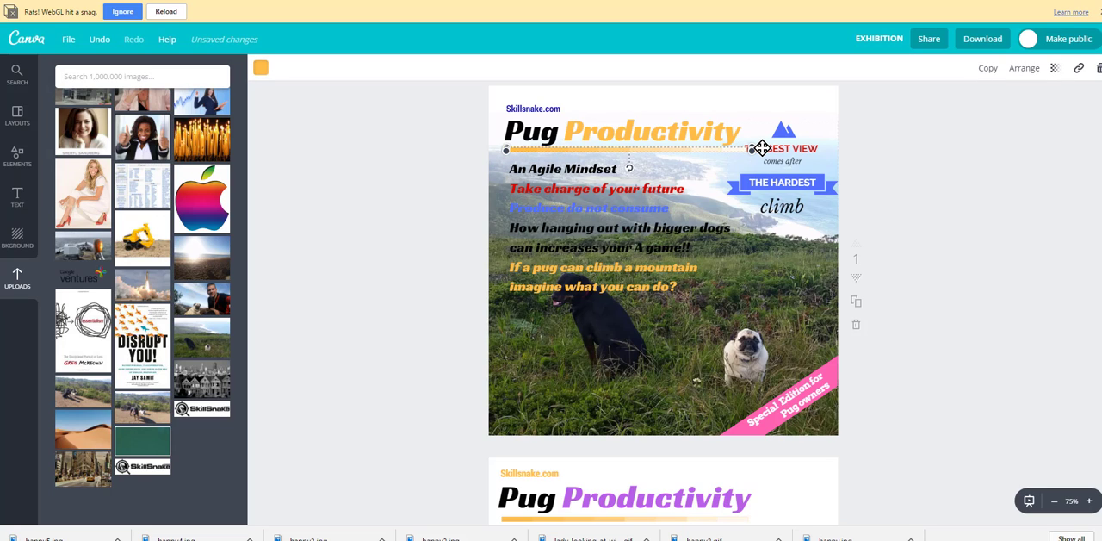
click(430, 228)
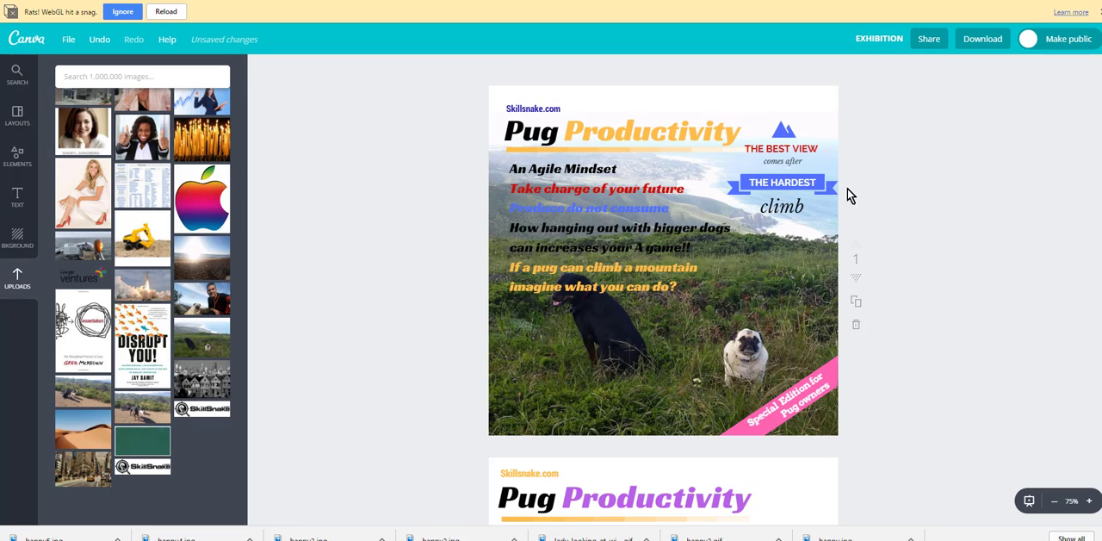
Step: Inspect the grouped "THE HARDEST climb" graphic and the pink "Special Edition for Pug owners" banner on page 1
click(788, 180)
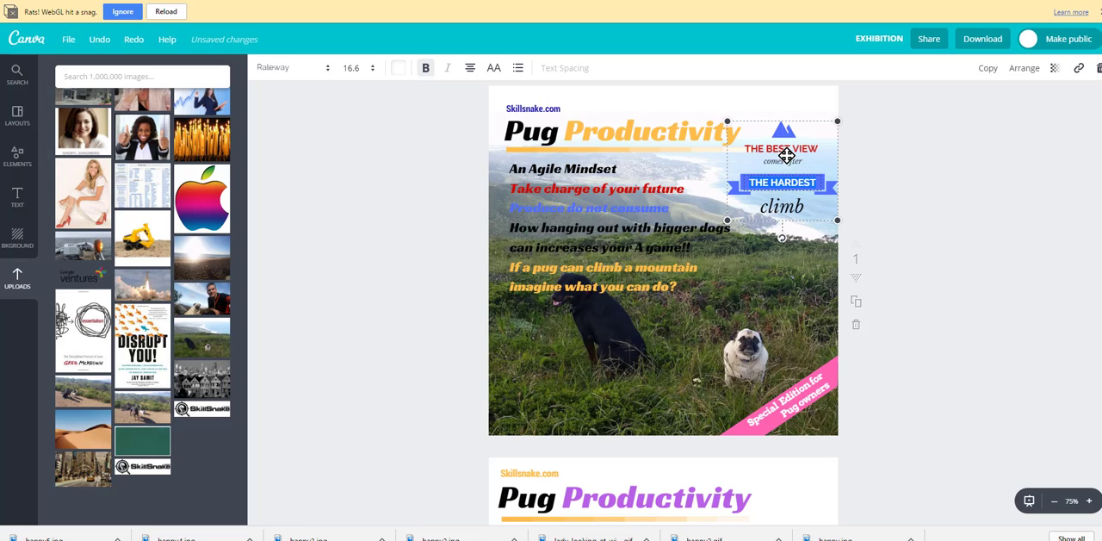
click(330, 320)
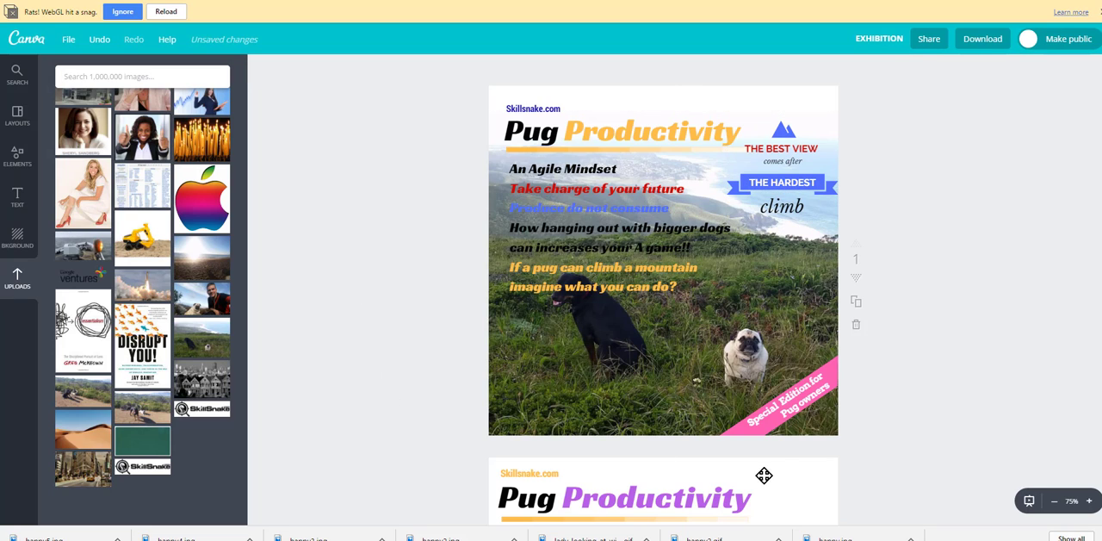
click(756, 435)
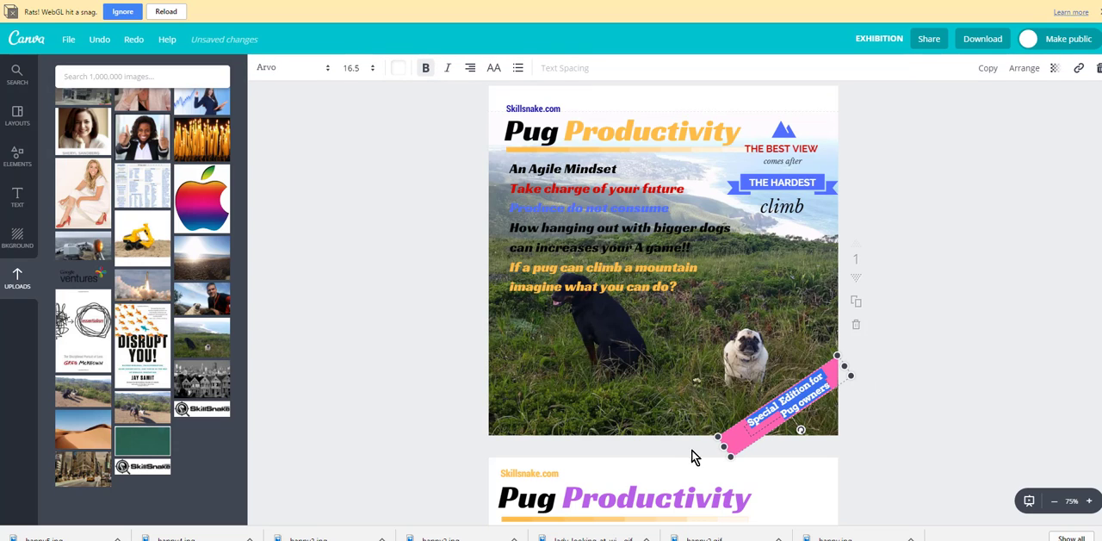
click(398, 334)
Step: Look through the following "Pug Productivity" pages of the EXHIBITION design to compare their text, photos and banners
scroll(398, 334, down, 3)
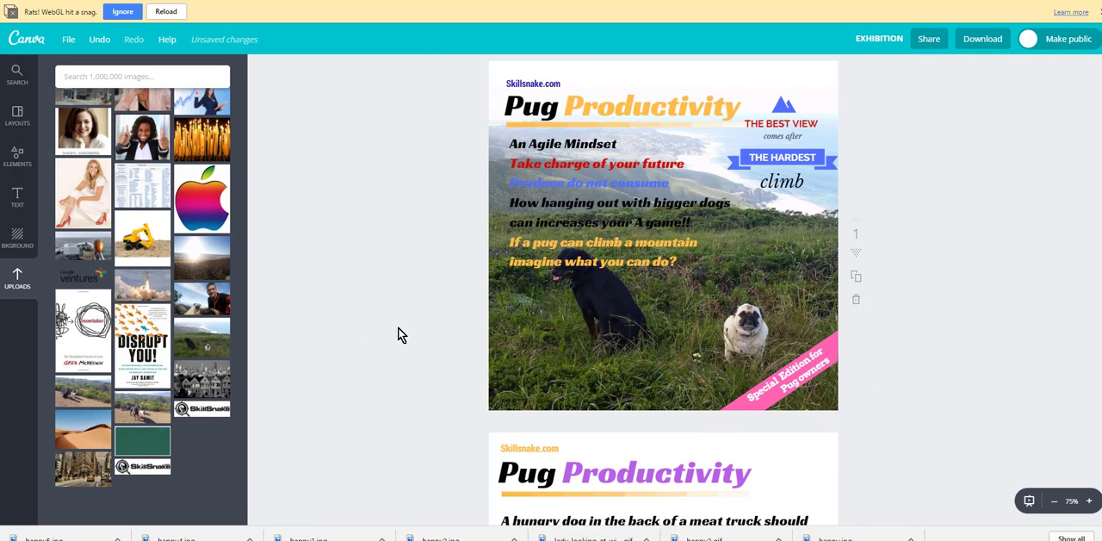
scroll(398, 328, down, 2)
scroll(398, 334, down, 2)
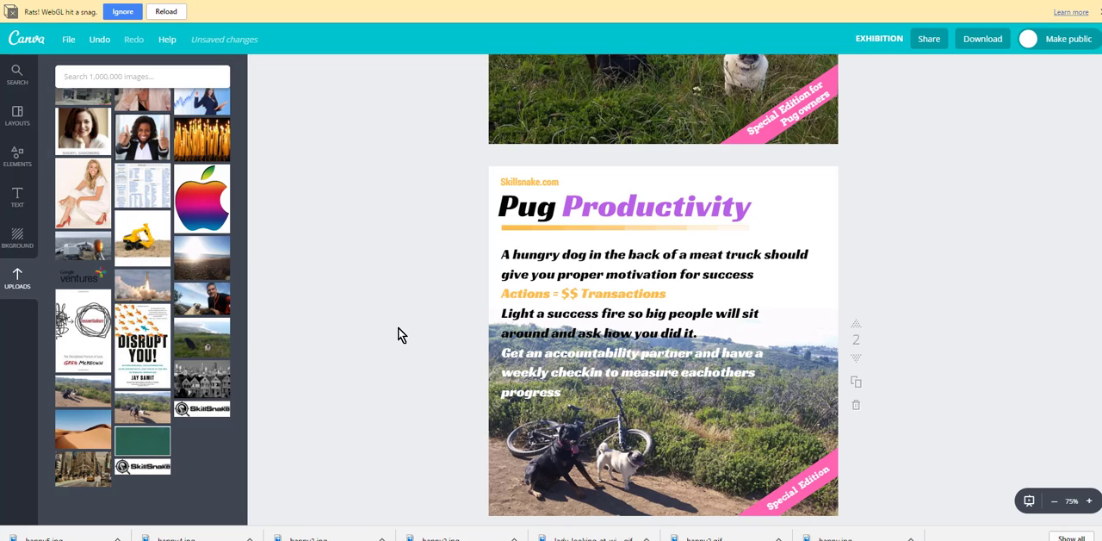
scroll(398, 334, up, 1)
scroll(398, 334, up, 1)
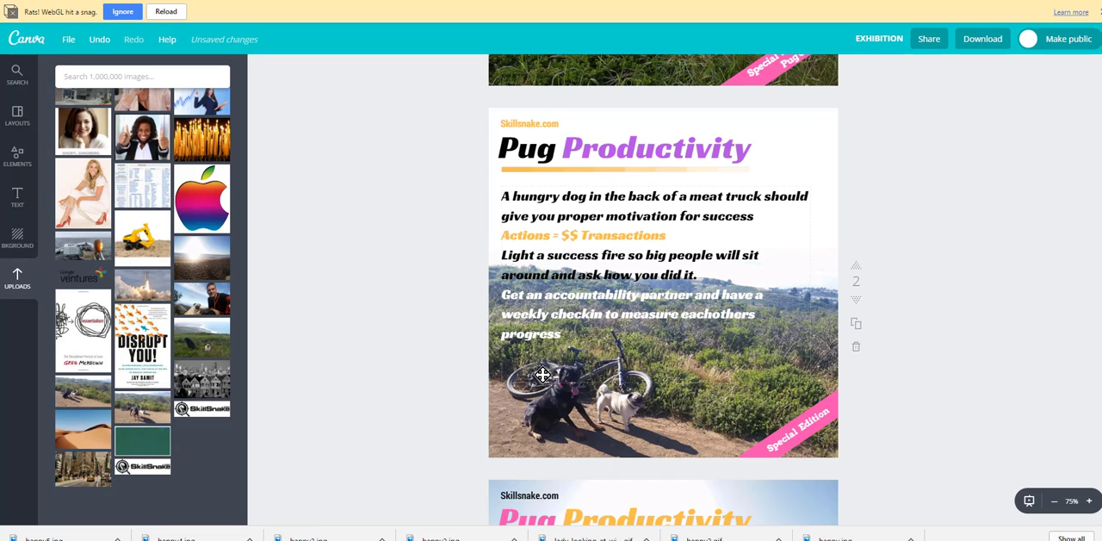
scroll(442, 379, down, 3)
scroll(441, 375, down, 2)
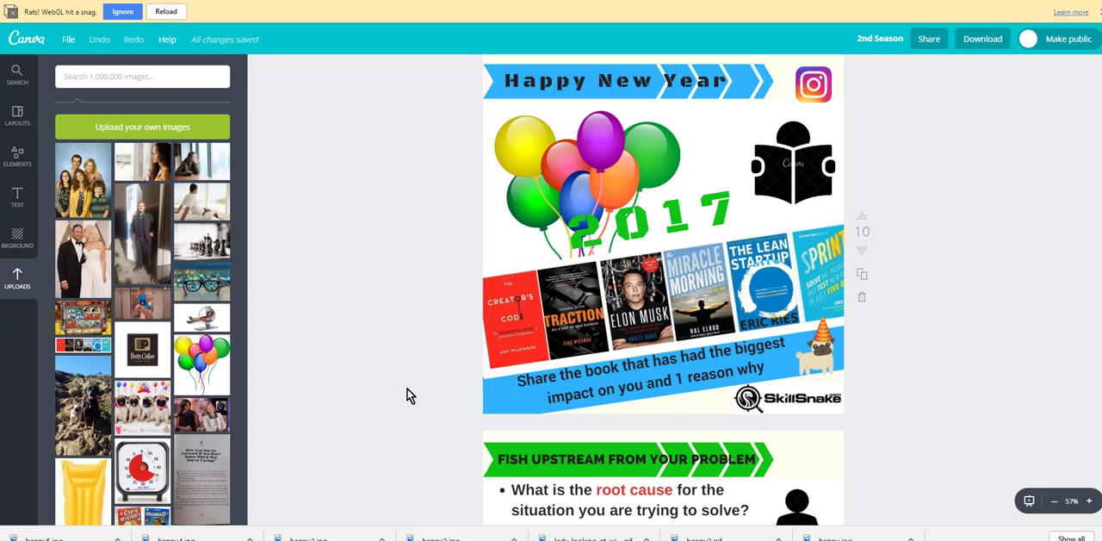
Step: Move the balloon image on page 10 of the 2nd Season design slightly up toward the "Happy New Year" banner
click(564, 176)
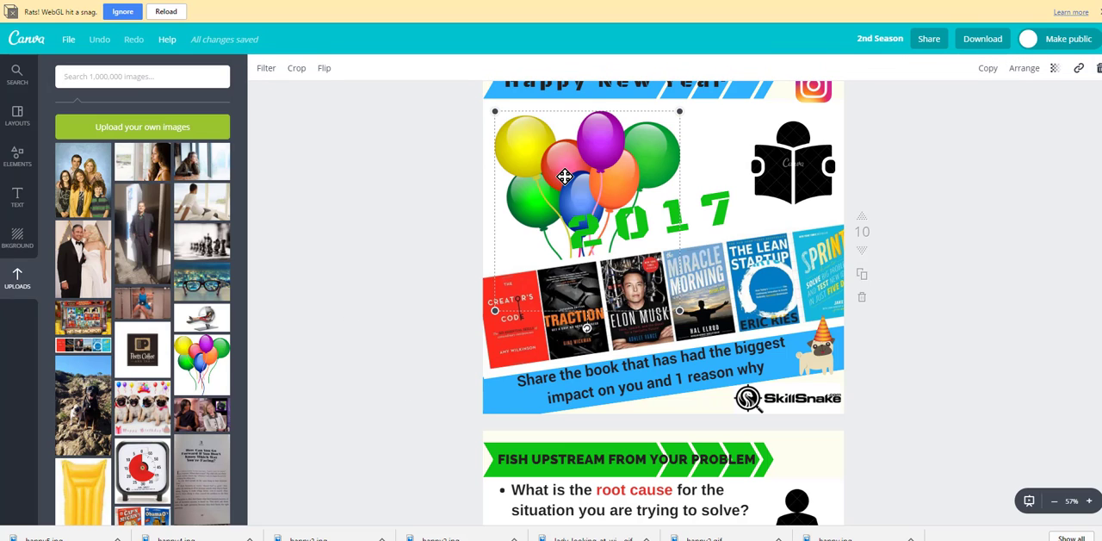
mouse_move(564, 177)
mouse_down()
mouse_move(545, 178)
mouse_move(568, 178)
mouse_up()
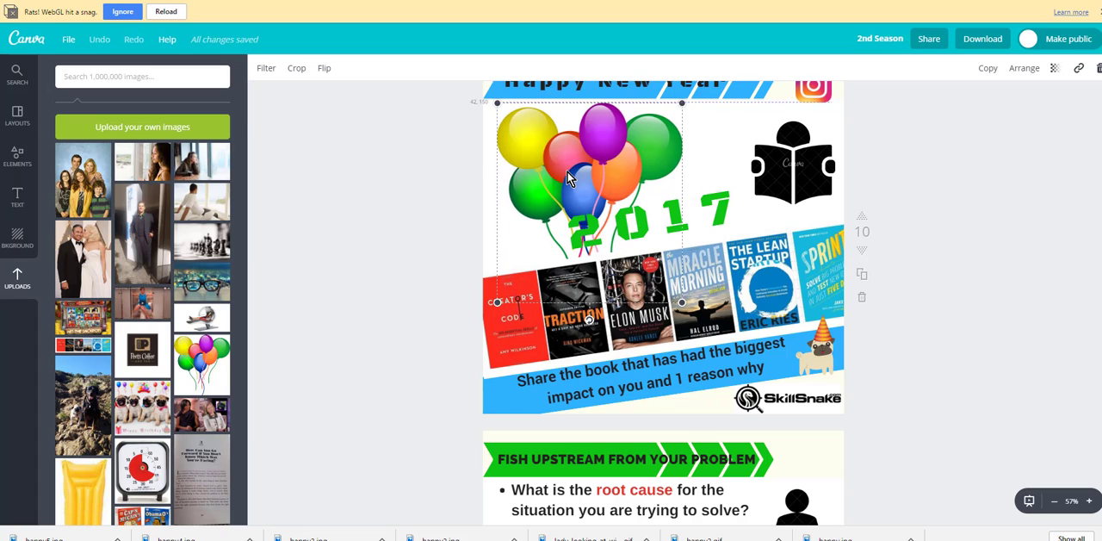
drag(548, 217, 549, 217)
click(392, 353)
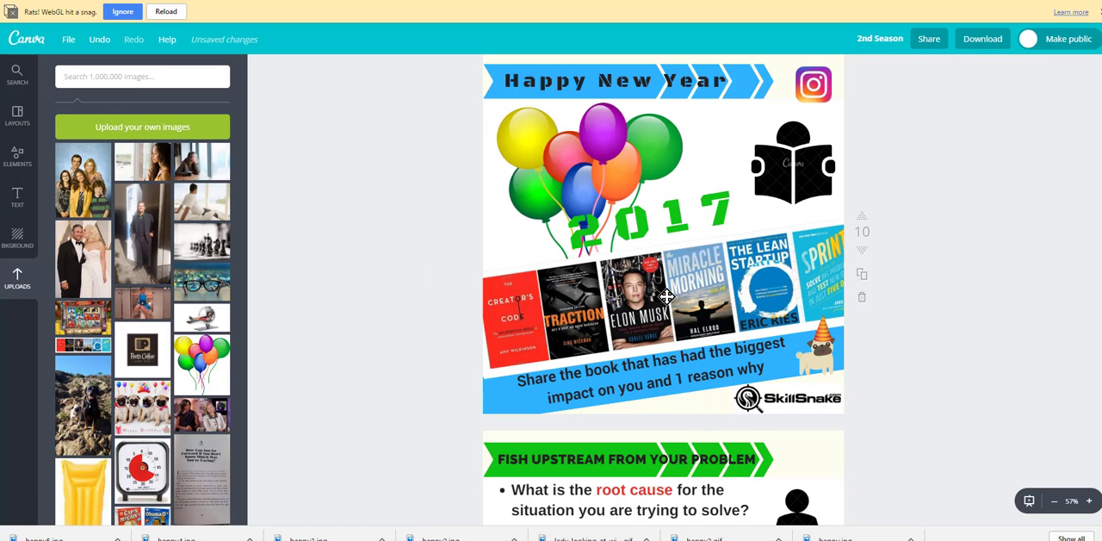
Step: Inspect the party-hat pug image and the green "2017" text on page 10 of the 2nd Season design
click(809, 361)
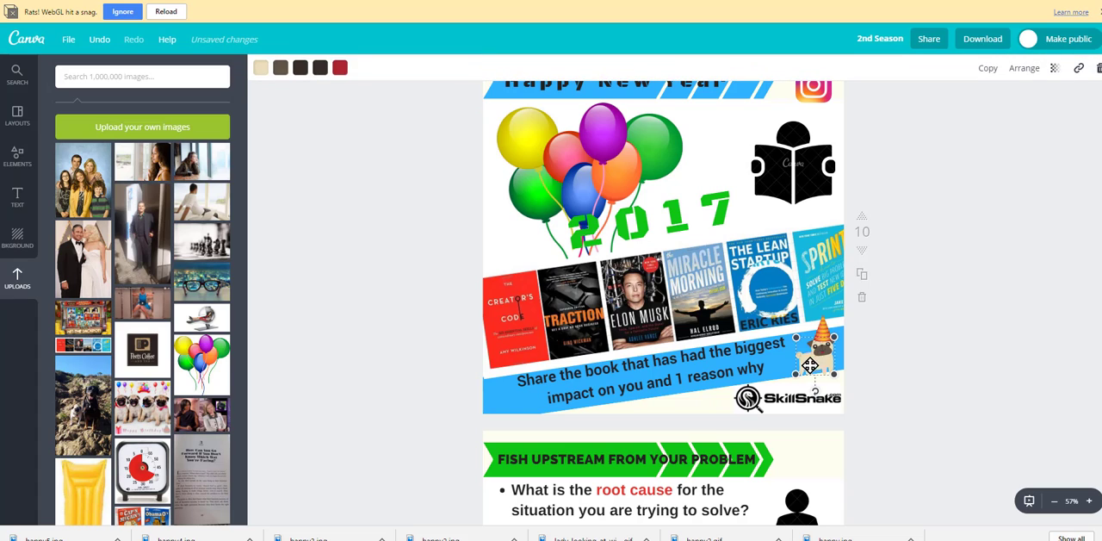
drag(824, 327, 829, 334)
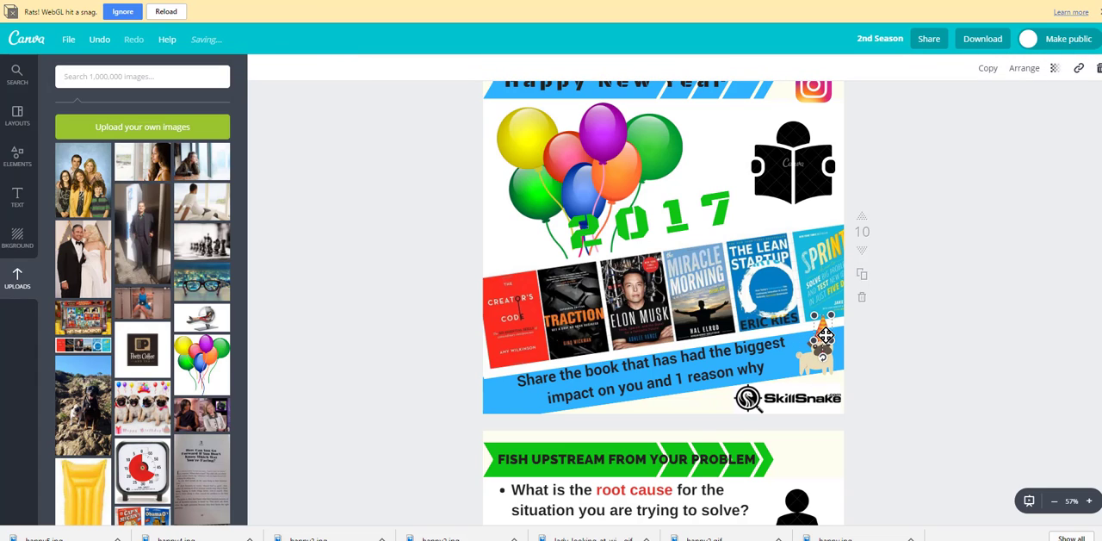
click(993, 334)
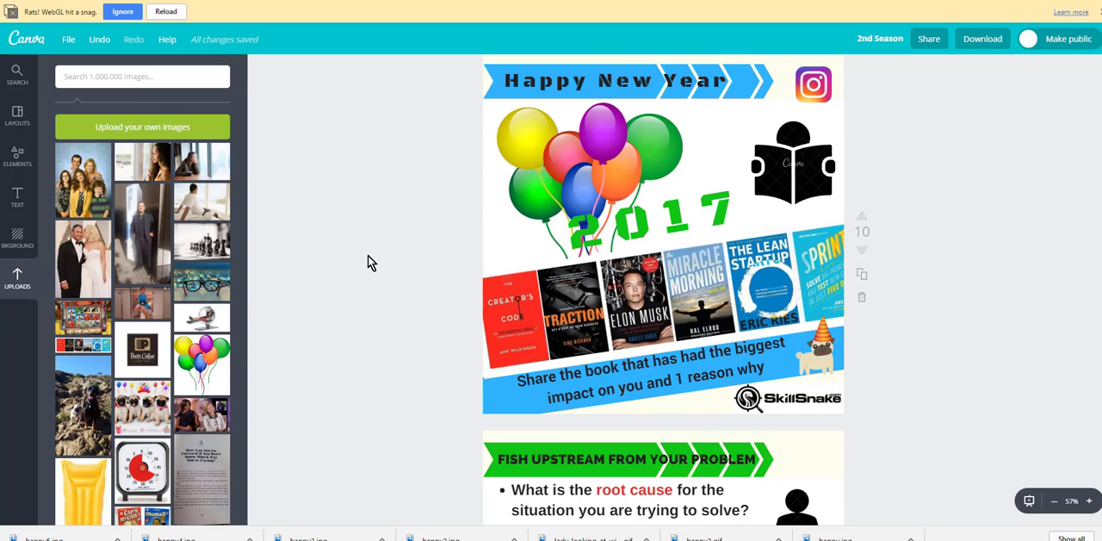
click(722, 212)
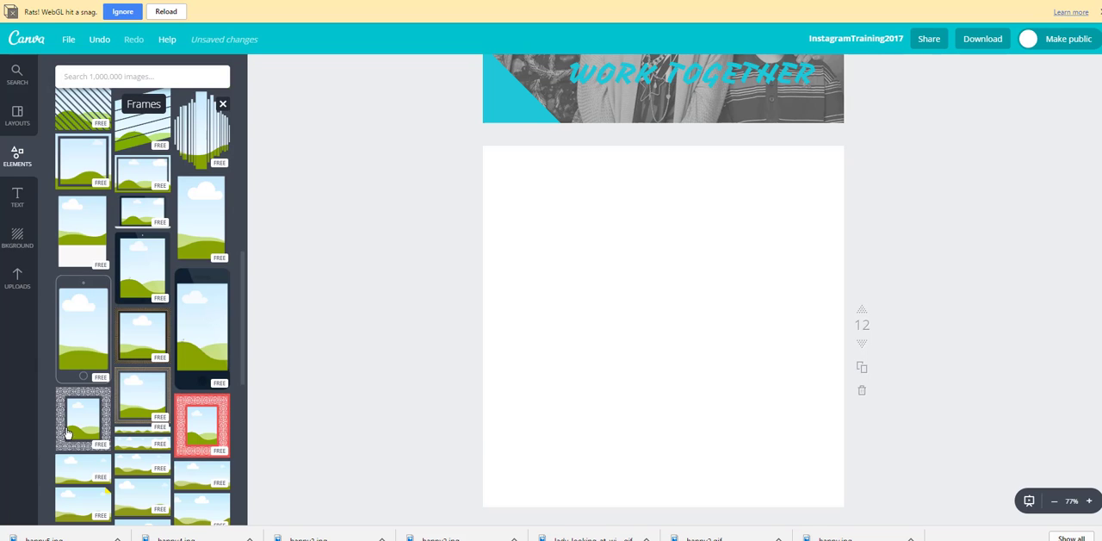
Step: Add the dark tablet frame to blank page 12 of InstagramTraining2017 and fill it with the uploaded family portrait
click(150, 268)
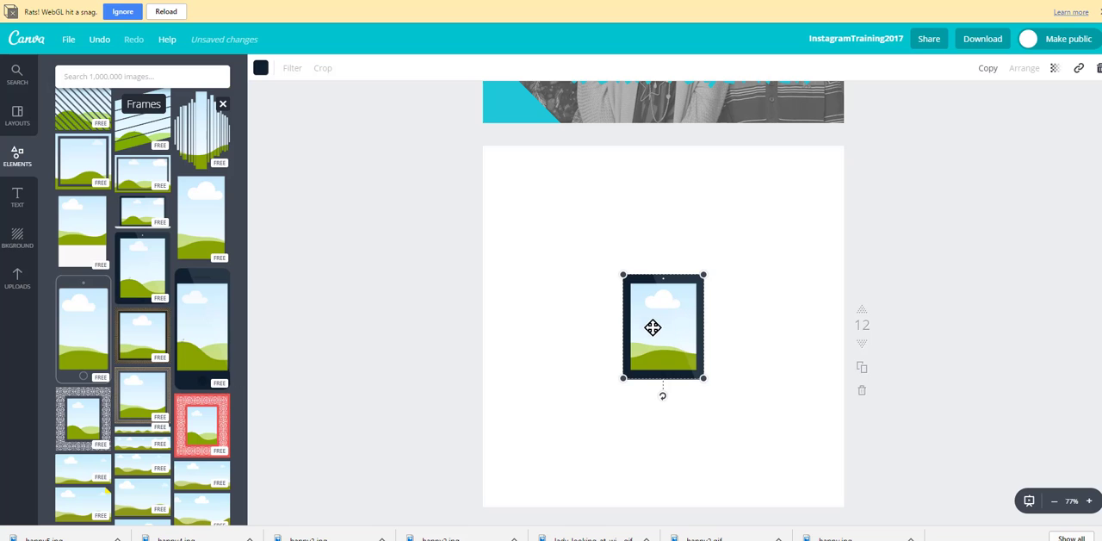
drag(652, 327, 637, 316)
click(17, 275)
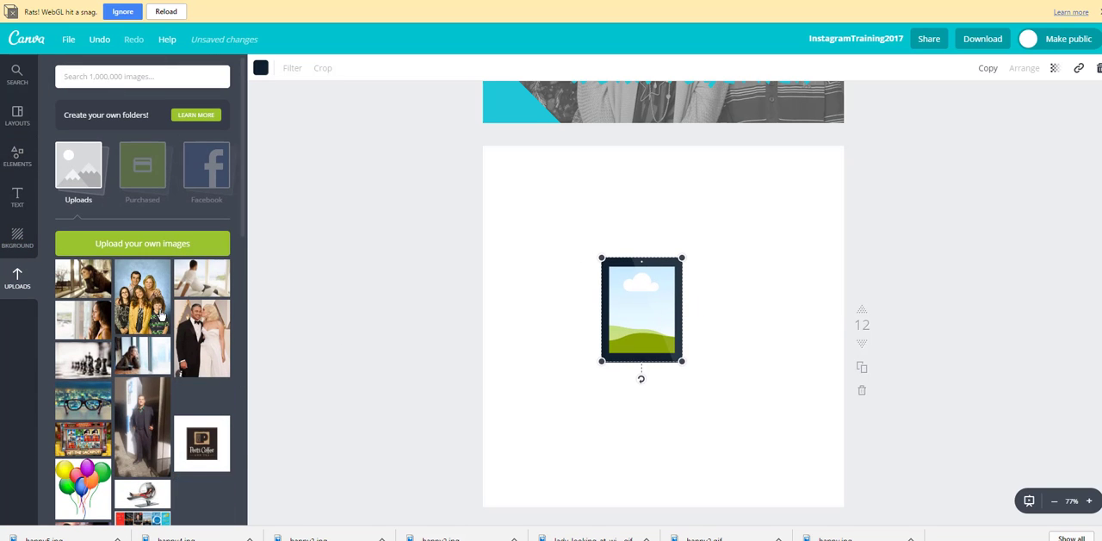
drag(149, 307, 148, 308)
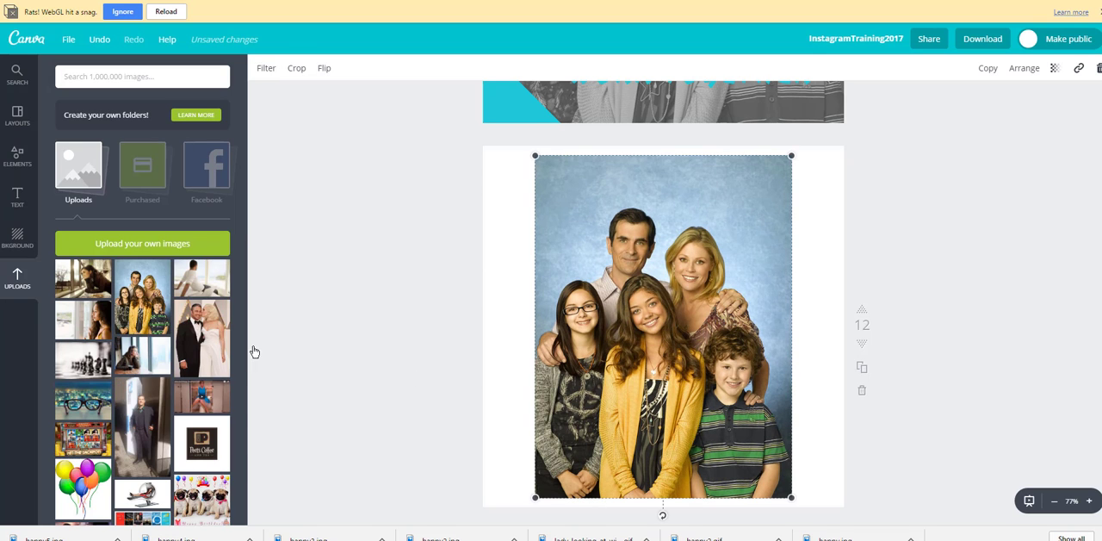
drag(684, 349, 660, 334)
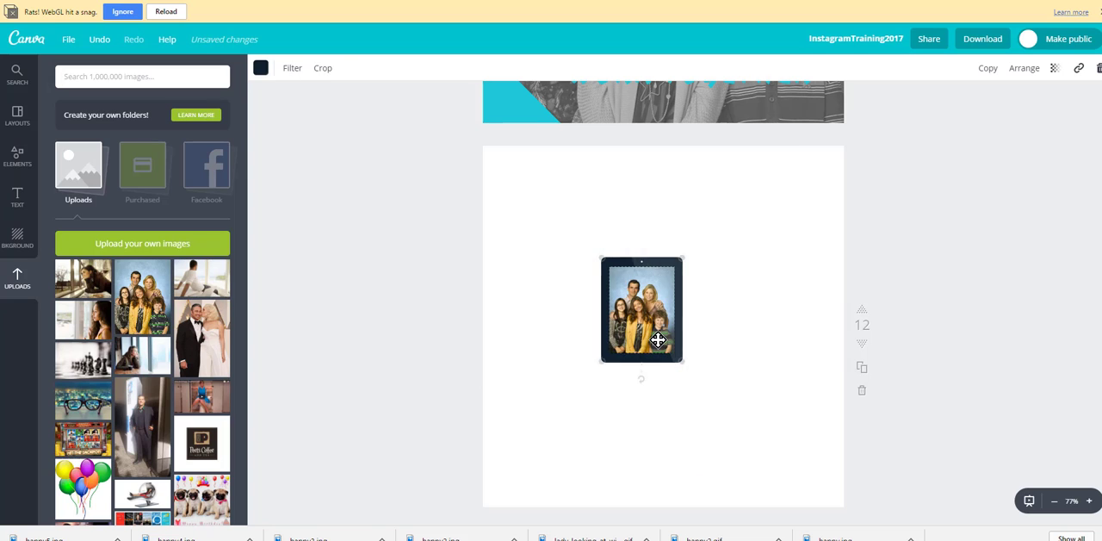
Step: Enlarge the tablet frame to about 528 × 680 and centre it on page 12
drag(602, 360, 485, 445)
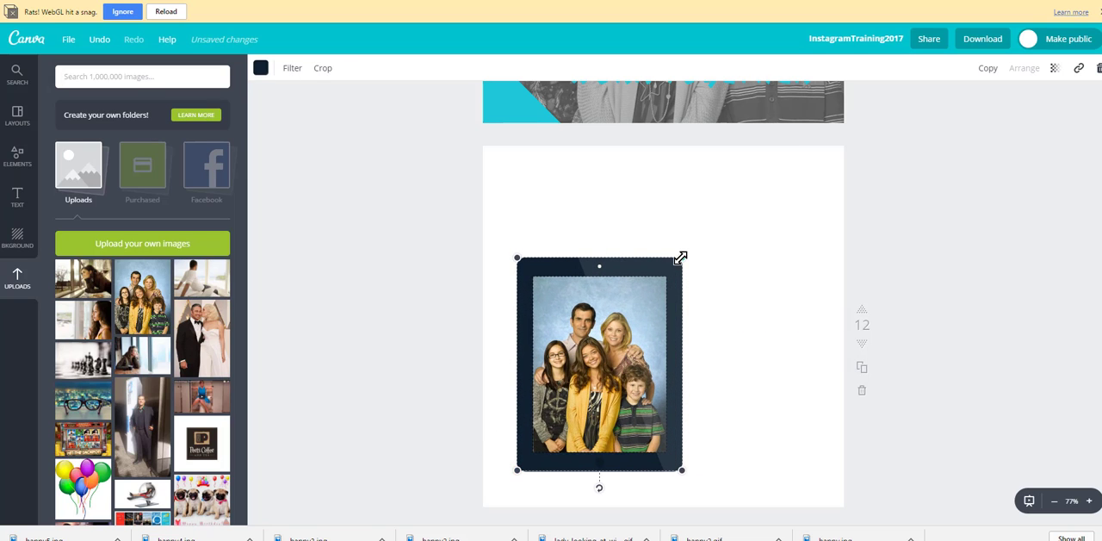
drag(682, 258, 797, 201)
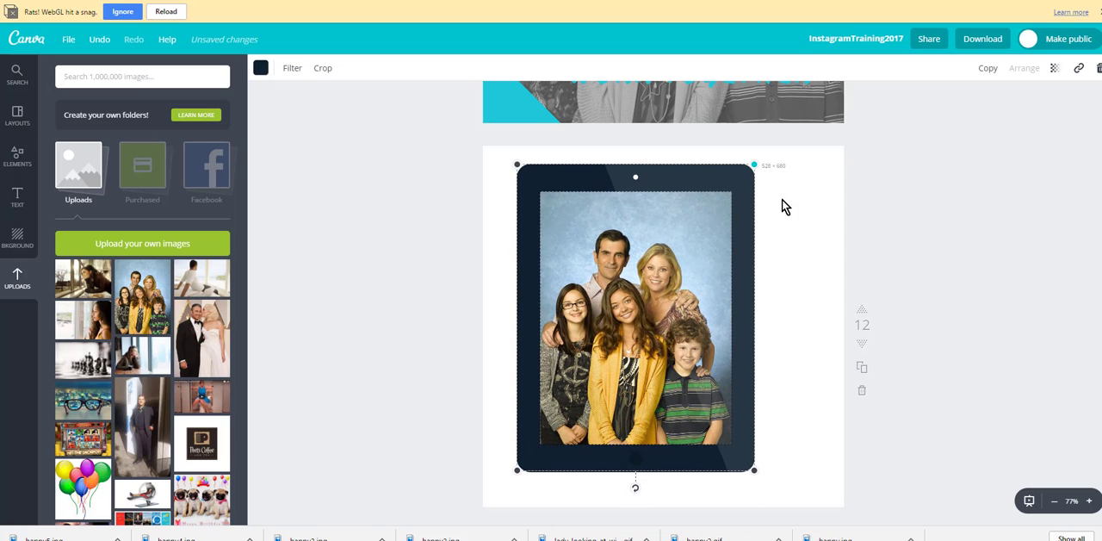
click(365, 296)
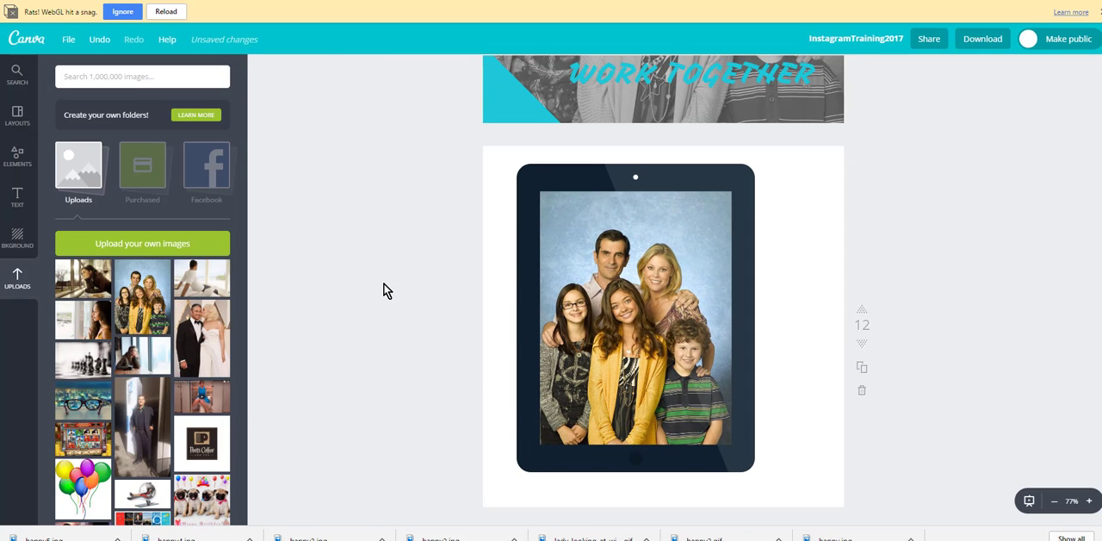
mouse_move(635, 314)
mouse_down()
mouse_move(662, 318)
mouse_move(648, 311)
mouse_up()
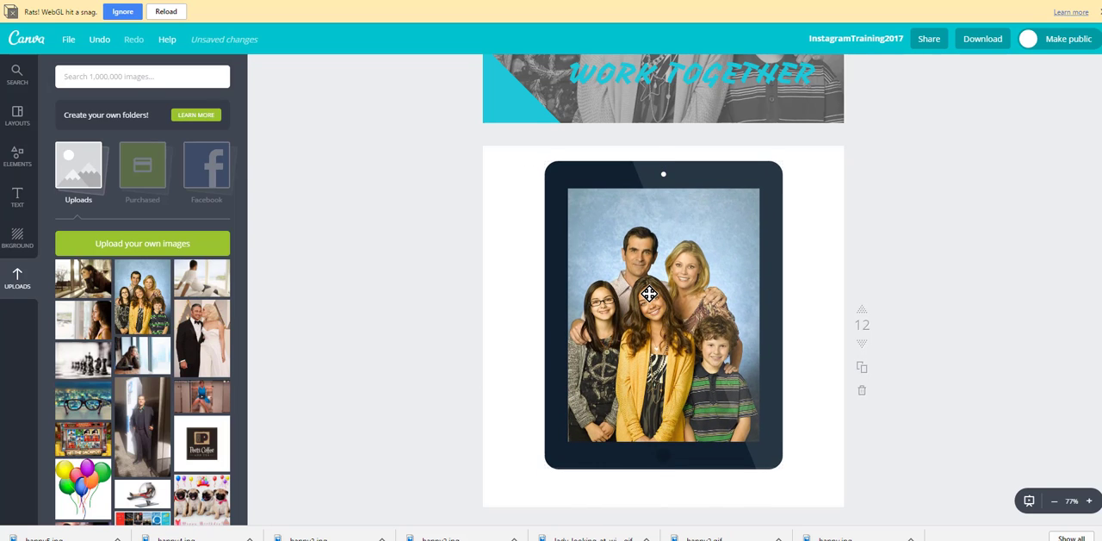
Step: Recolour the tablet frame on page 12 with the light pink from the document colours
click(625, 186)
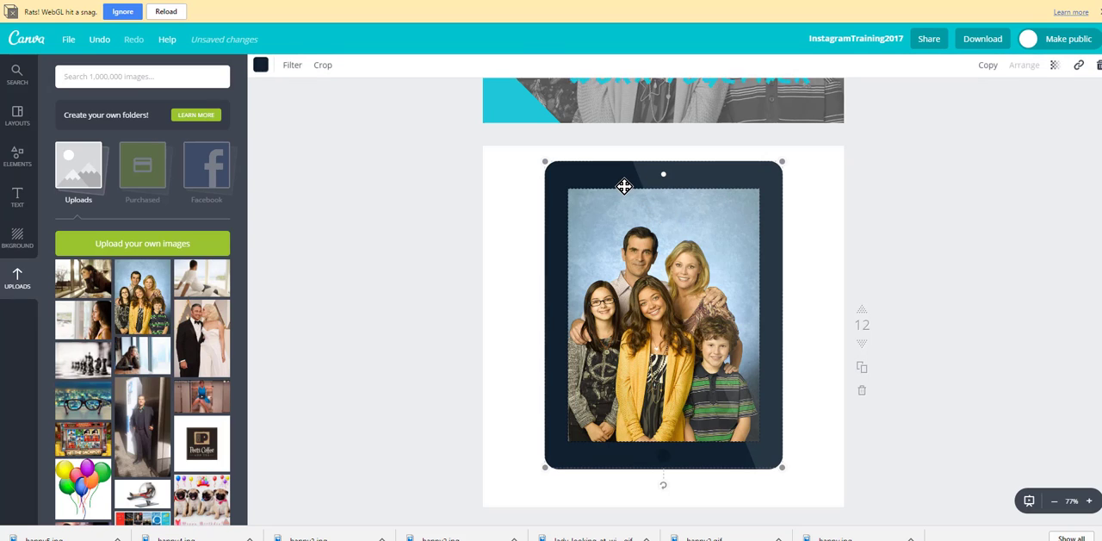
click(261, 69)
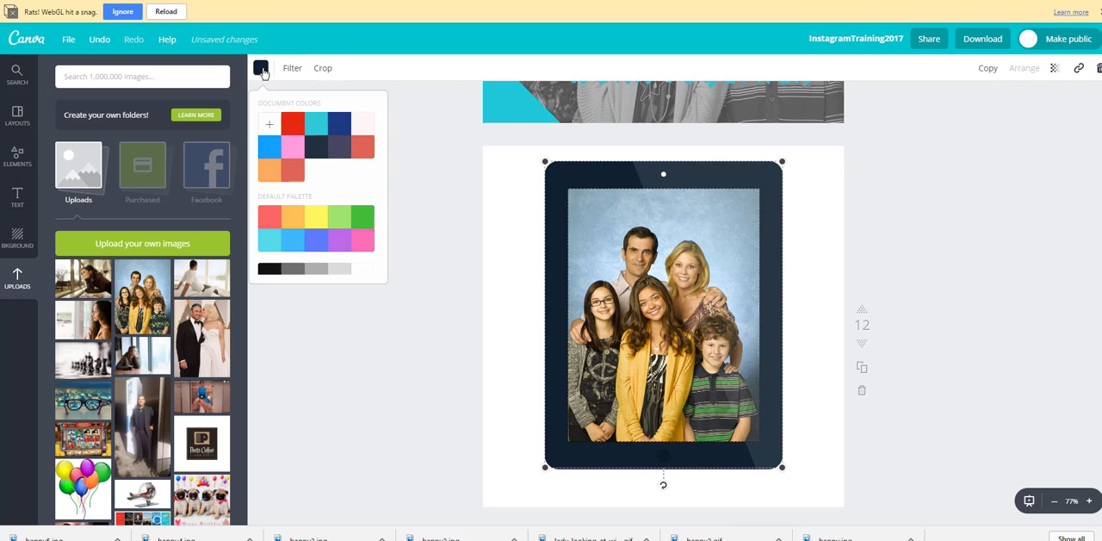
click(294, 146)
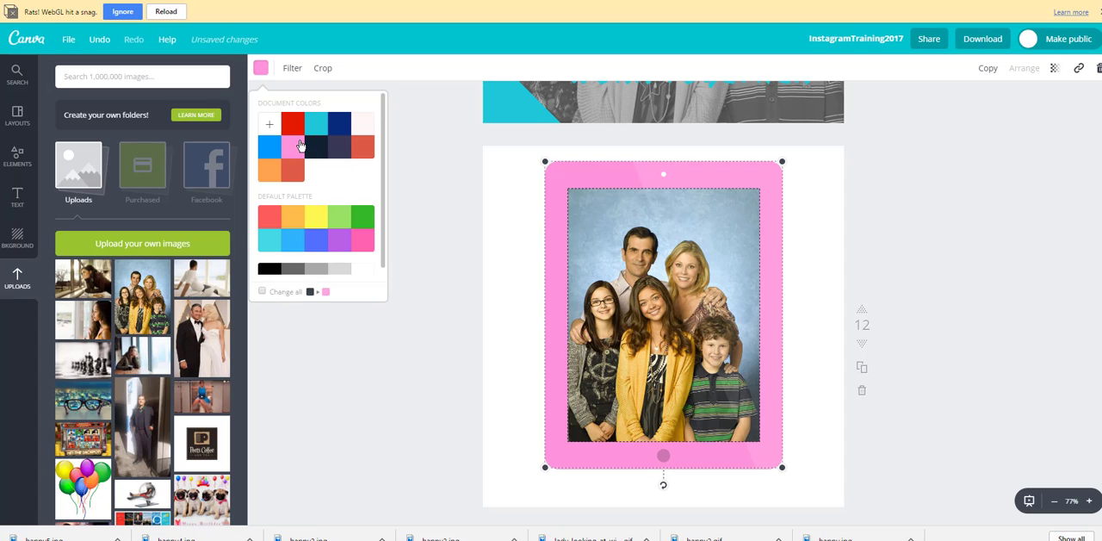
click(402, 392)
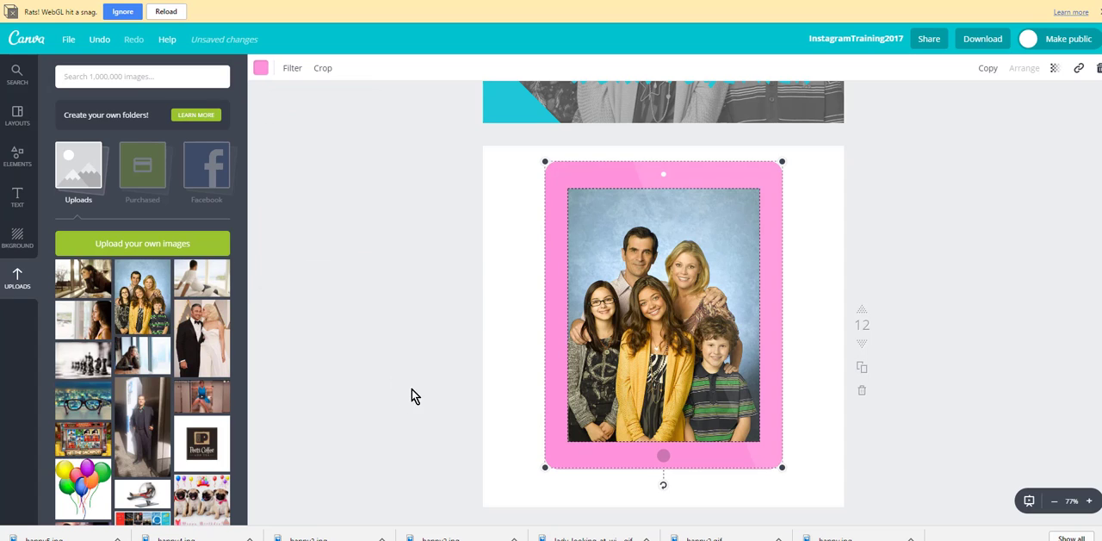
click(507, 278)
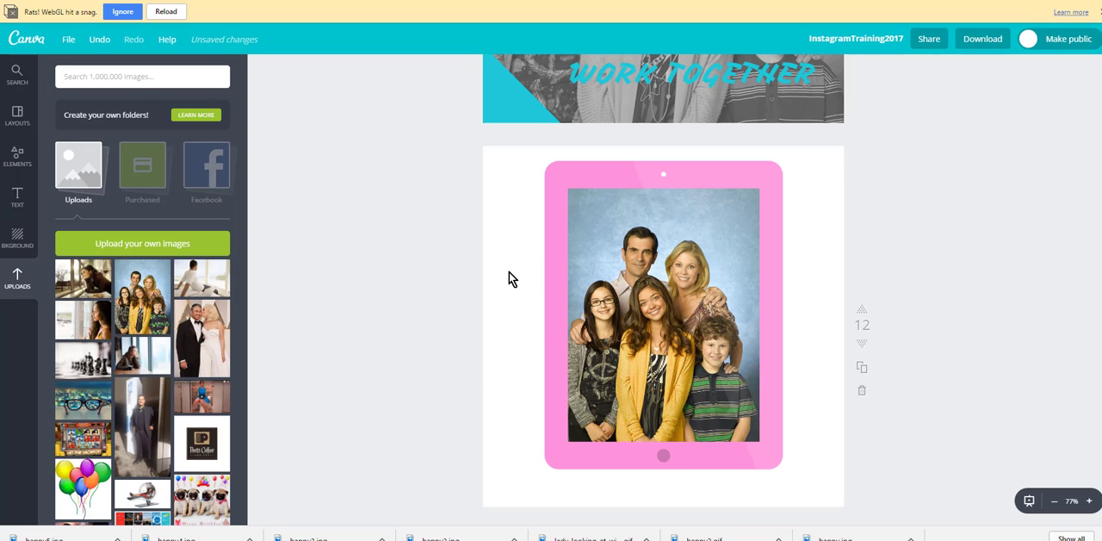
Step: Apply the light blue zigzag pattern as the background of page 12
click(16, 243)
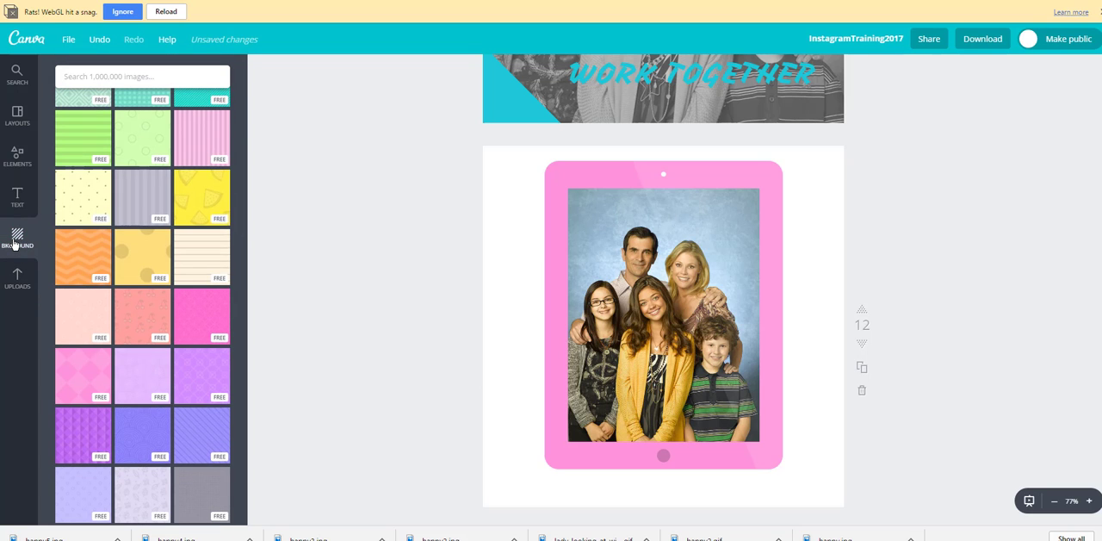
scroll(120, 292, up, 4)
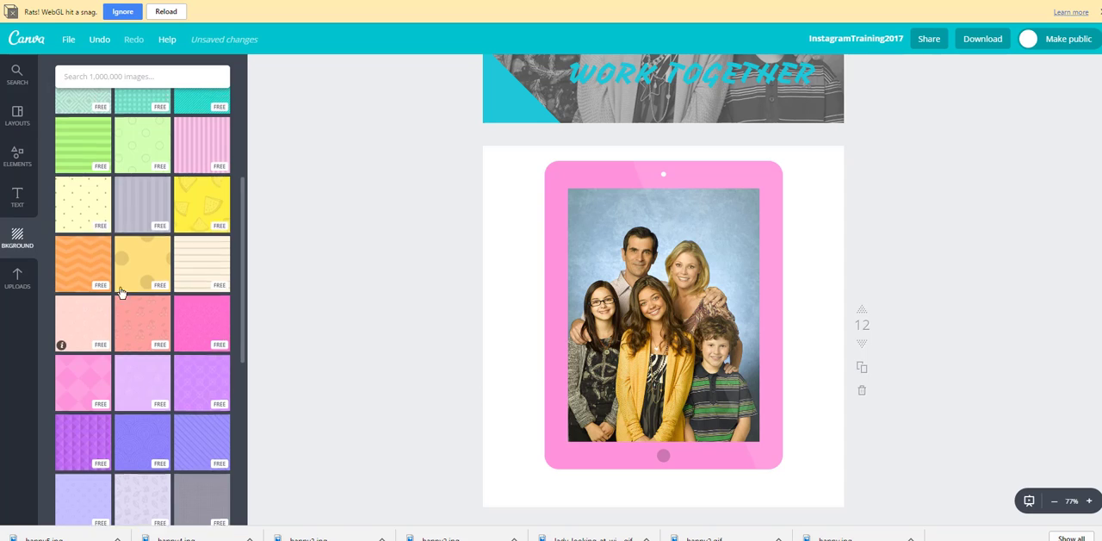
scroll(122, 294, up, 1)
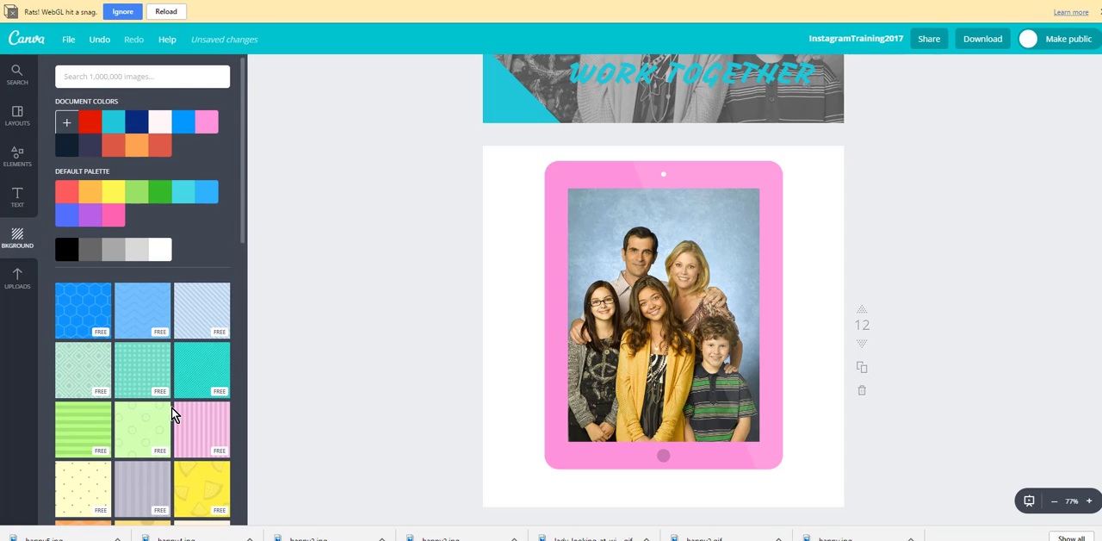
click(148, 312)
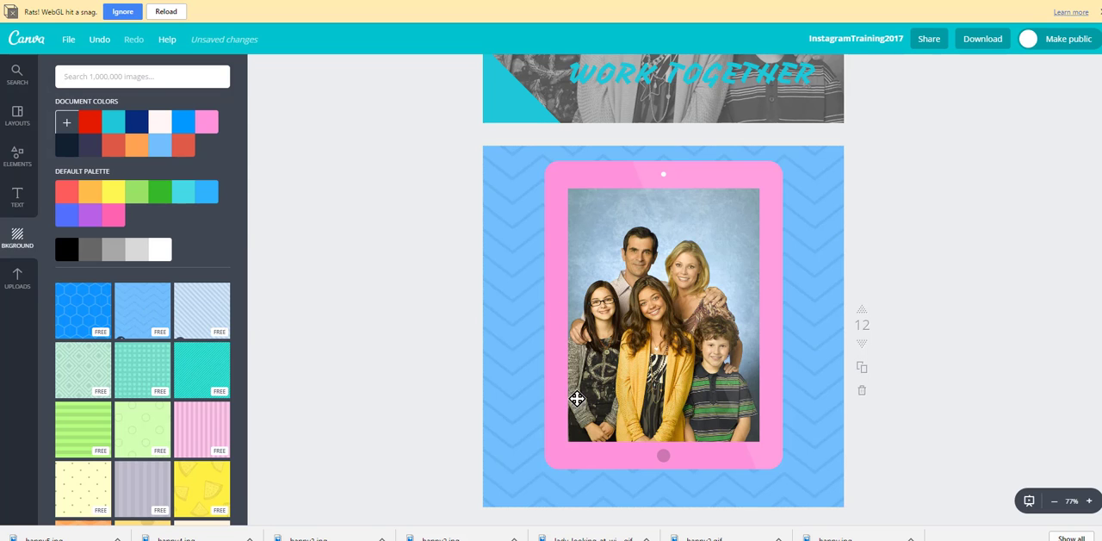
Step: Enlarge the pink tablet frame slightly and re-centre it on the zigzag background
click(573, 449)
drag(546, 467, 517, 489)
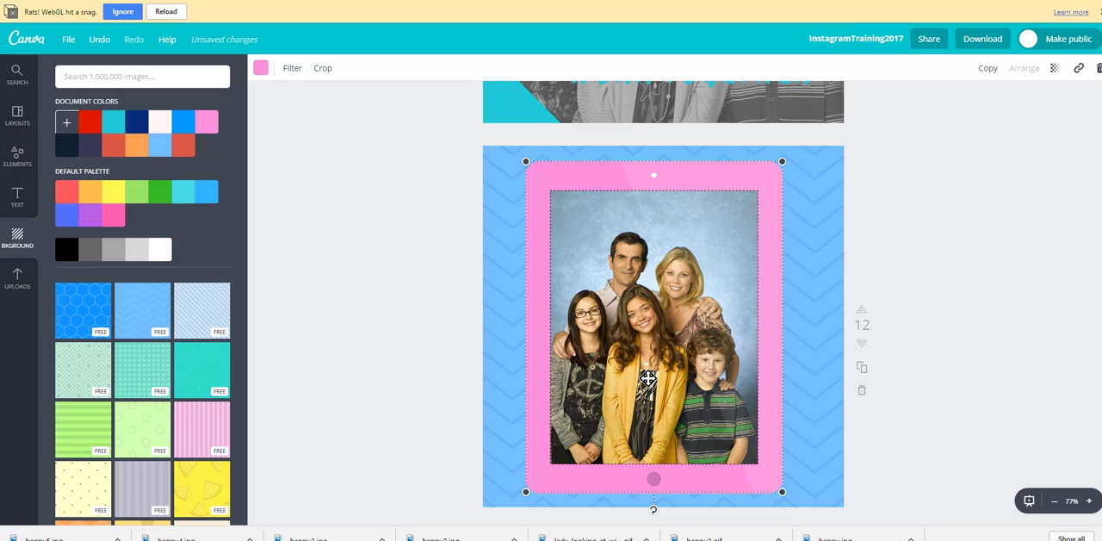
drag(640, 381, 648, 379)
click(384, 394)
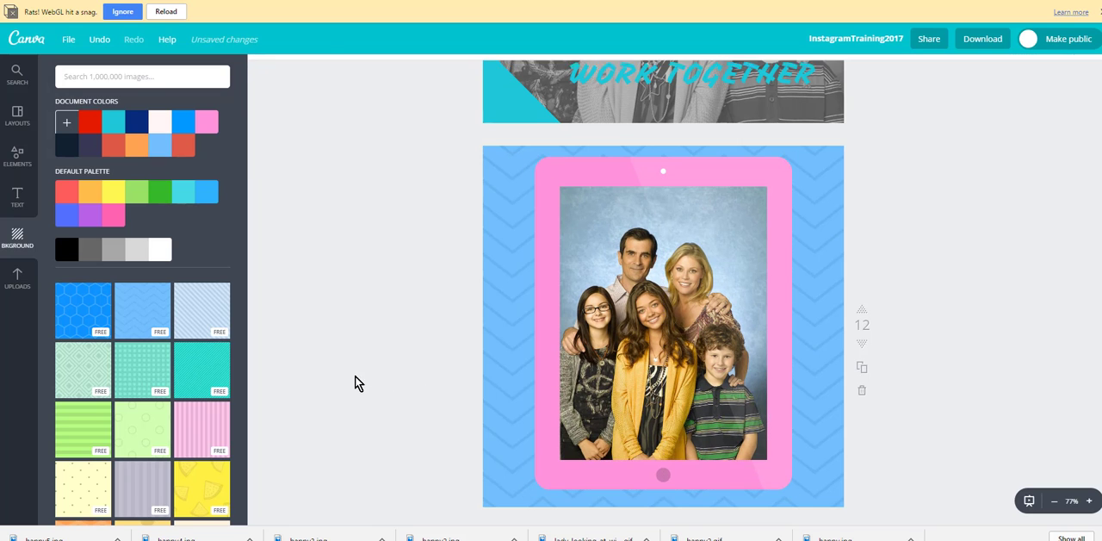
Step: Select the blue phone frame with the photo of the man in a suit on page 13
scroll(372, 371, down, 5)
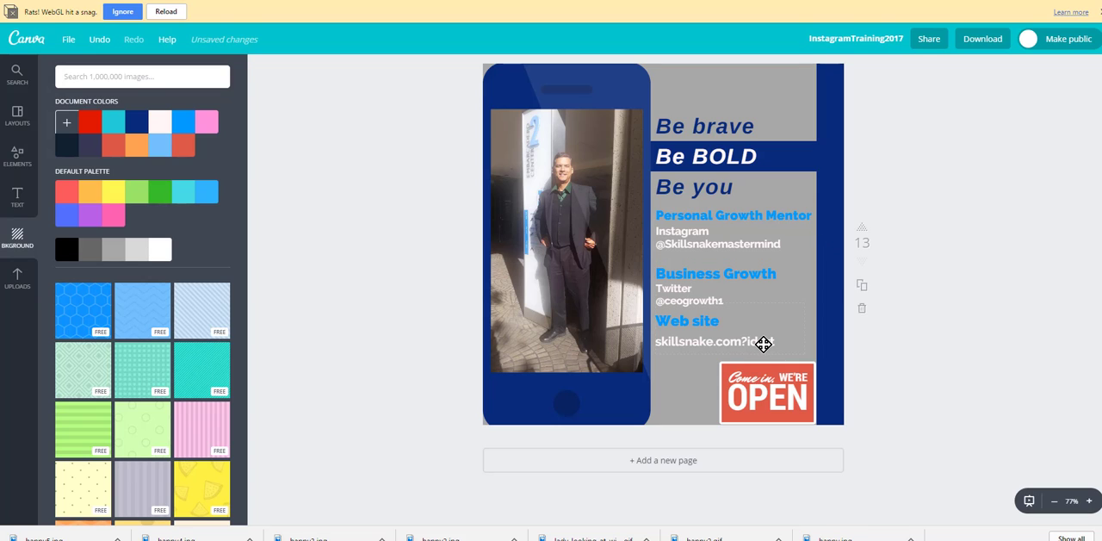
click(596, 213)
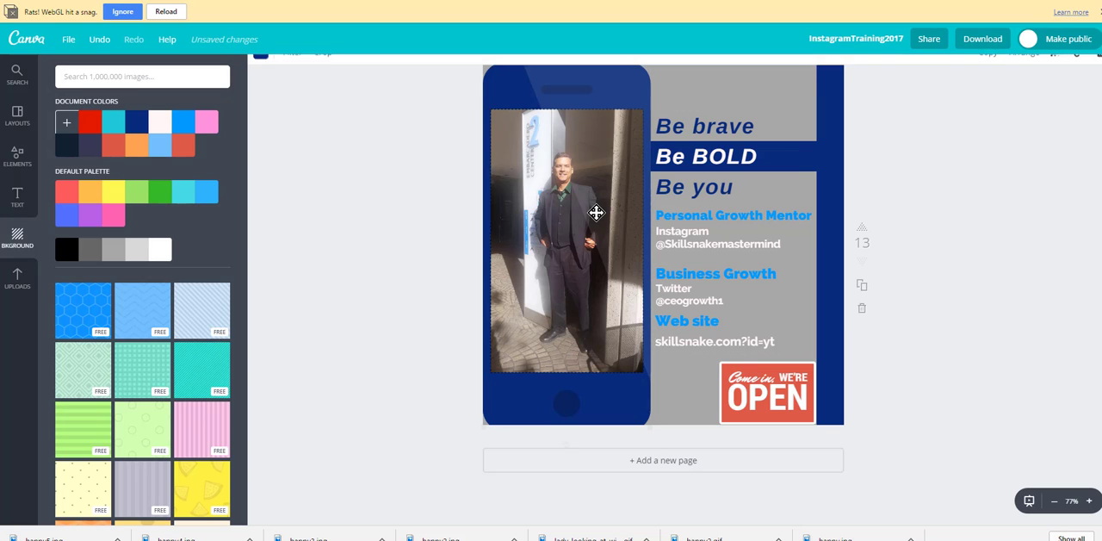